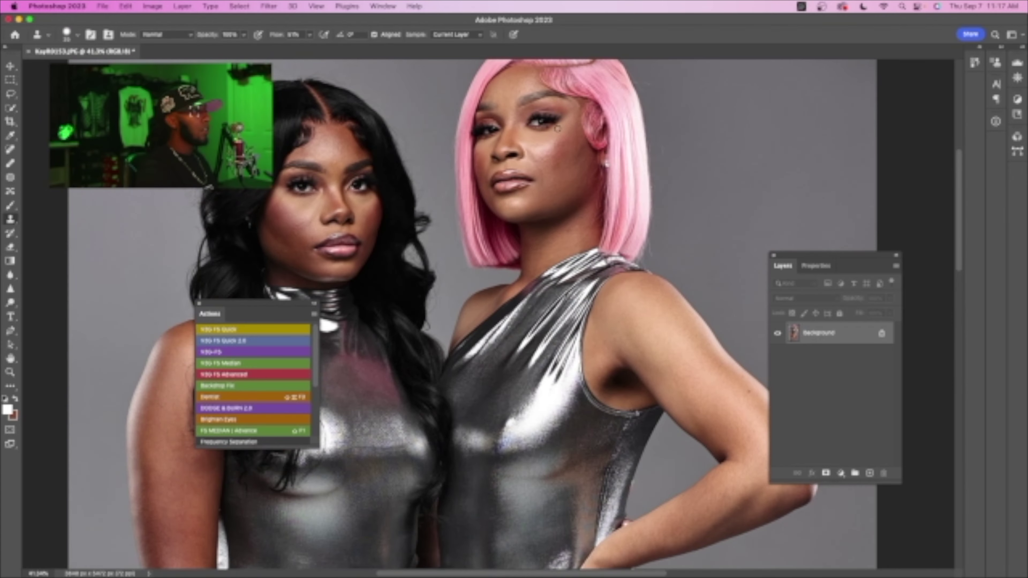
- Sample the clean grey backdrop and use the Clone Stamp to cover flyaway hairs around the pink bob's outline
{"action": "key", "text": "z"}
{"action": "left_click_drag", "start_coordinate": [569, 163], "coordinate": [610, 128]}
{"action": "key", "text": "s"}
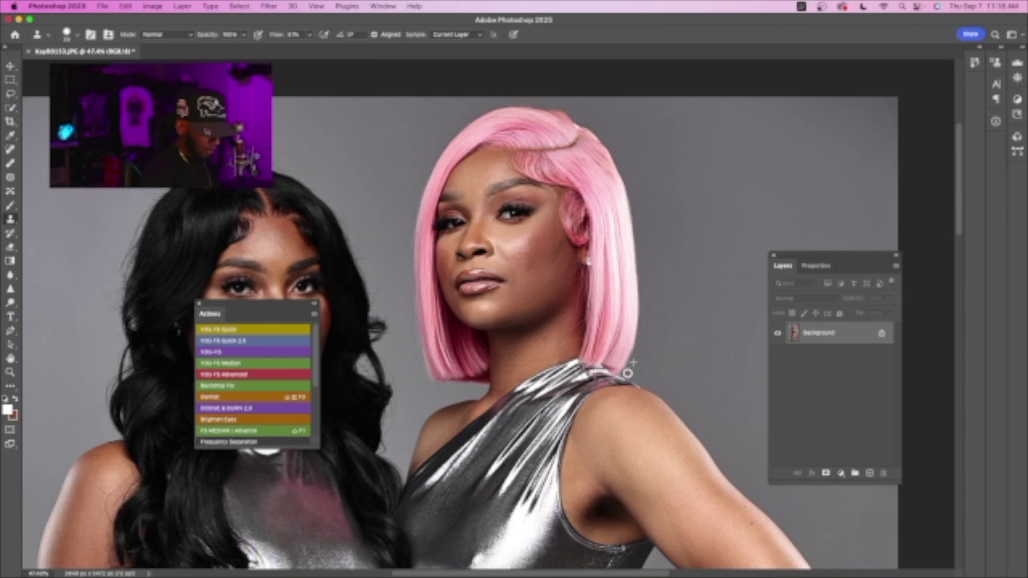
{"action": "key", "text": "space"}
{"action": "mouse_move", "coordinate": [710, 415]}
{"action": "left_mouse_down"}
{"action": "mouse_move", "coordinate": [716, 408]}
{"action": "mouse_move", "coordinate": [778, 474]}
{"action": "left_mouse_up"}
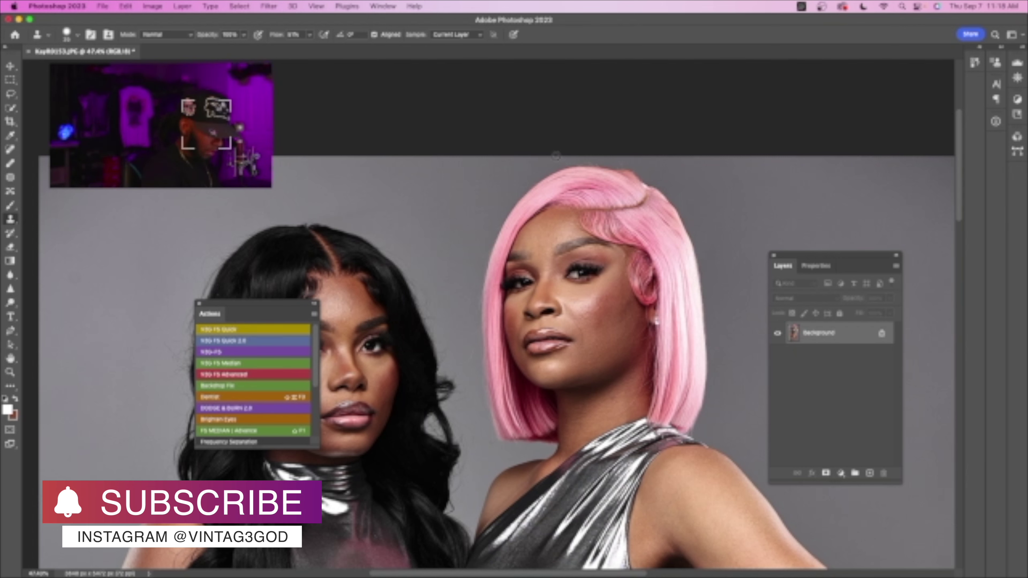
{"action": "left_click", "coordinate": [545, 162], "text": "alt"}
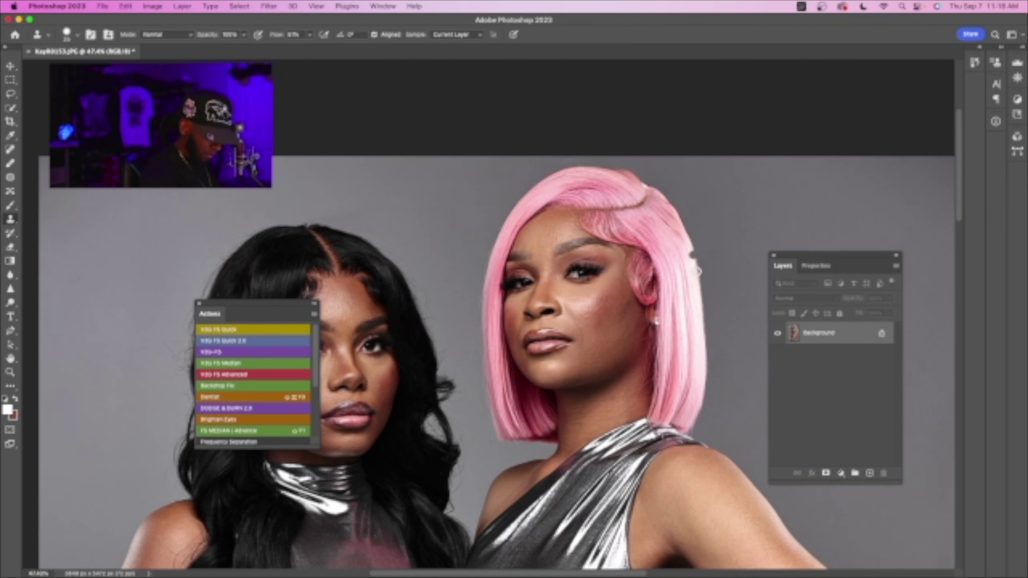
{"action": "key", "text": "space"}
{"action": "left_click_drag", "start_coordinate": [489, 211], "coordinate": [527, 195]}
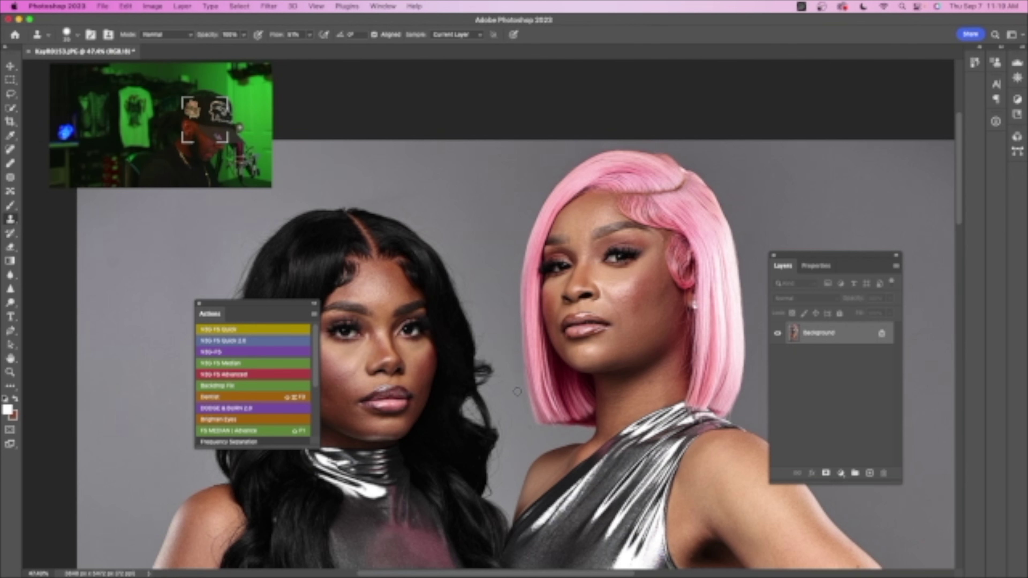
{"action": "key", "text": "space"}
{"action": "left_click_drag", "start_coordinate": [672, 269], "coordinate": [639, 218]}
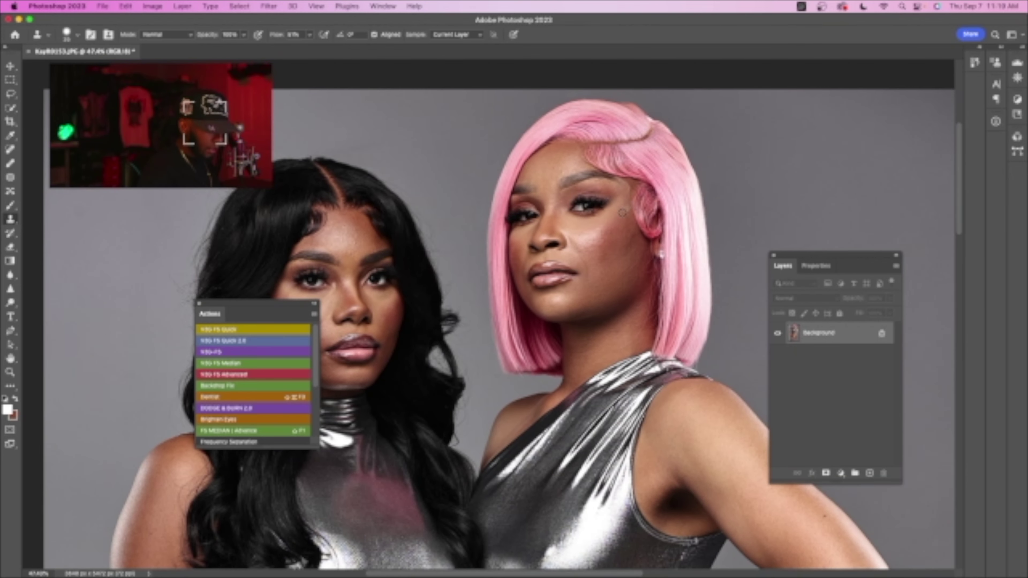
- Clone clean backdrop over the stray hairs around the dark-haired woman's outline, from the gap between the women to her crown
{"action": "key", "text": "space"}
{"action": "left_click_drag", "start_coordinate": [391, 156], "coordinate": [439, 176]}
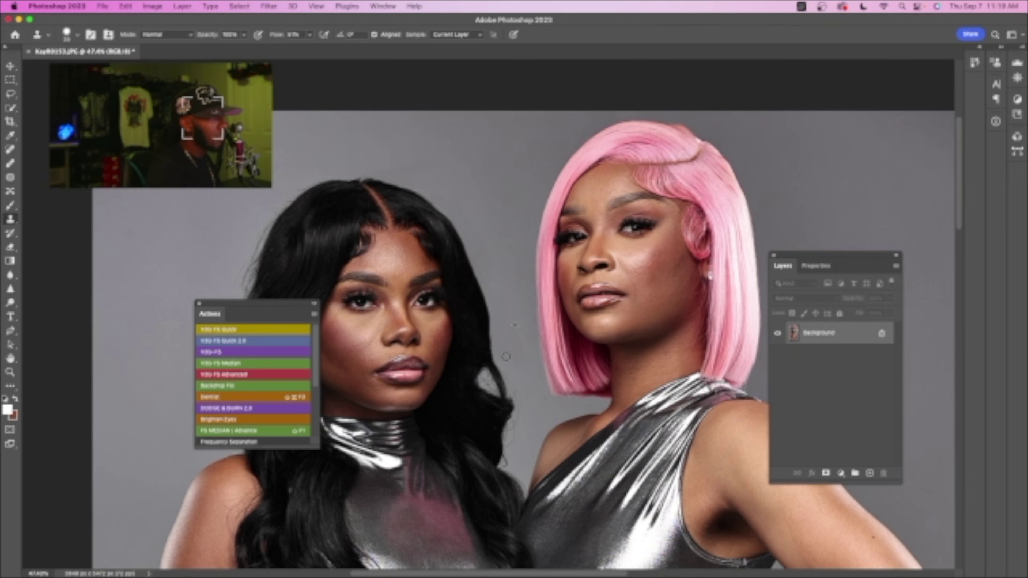
{"action": "left_click", "coordinate": [515, 344], "text": "alt"}
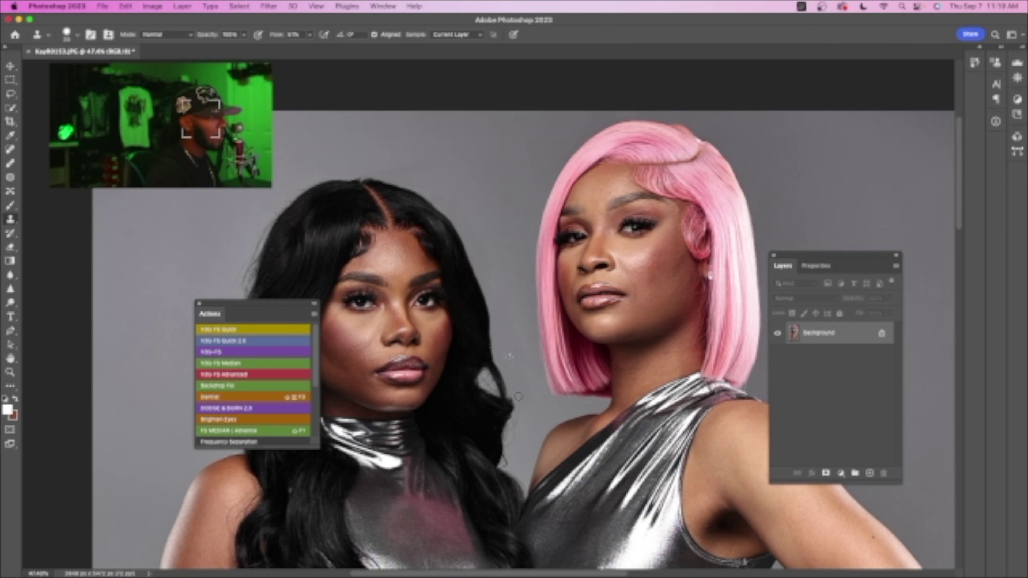
{"action": "key", "text": "space"}
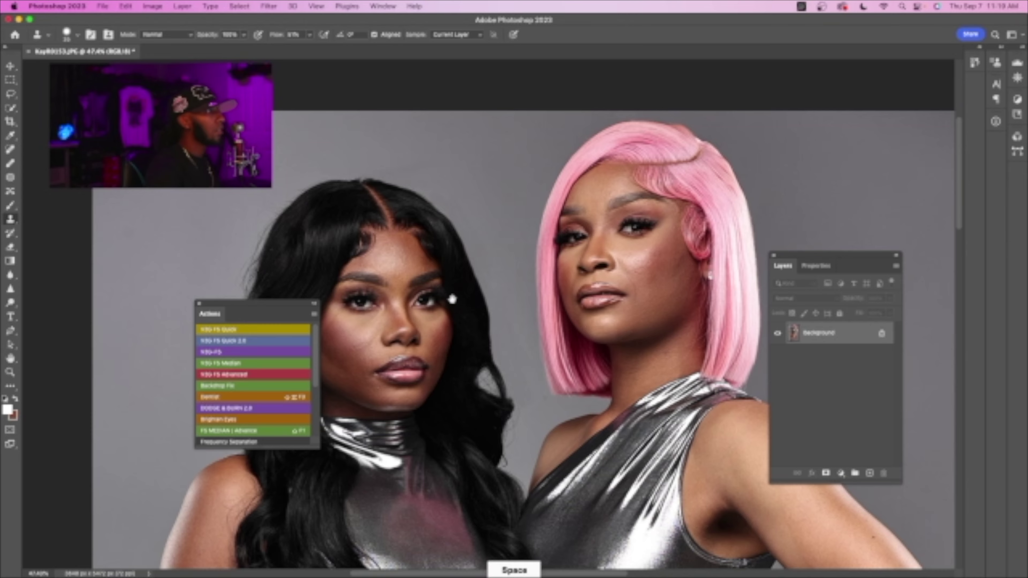
{"action": "left_click_drag", "start_coordinate": [452, 294], "coordinate": [534, 305]}
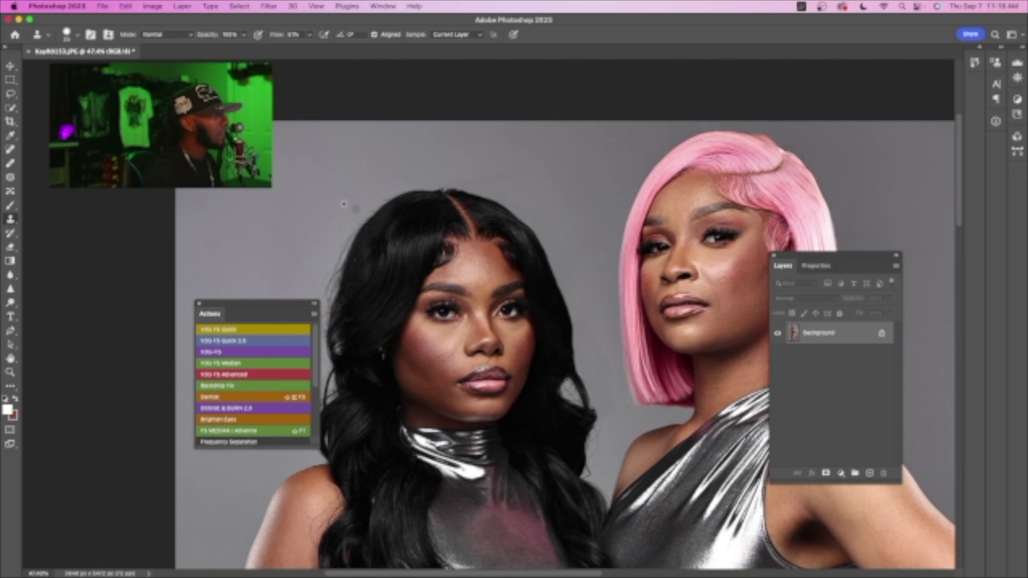
{"action": "key", "text": "space"}
{"action": "left_click_drag", "start_coordinate": [346, 200], "coordinate": [410, 192]}
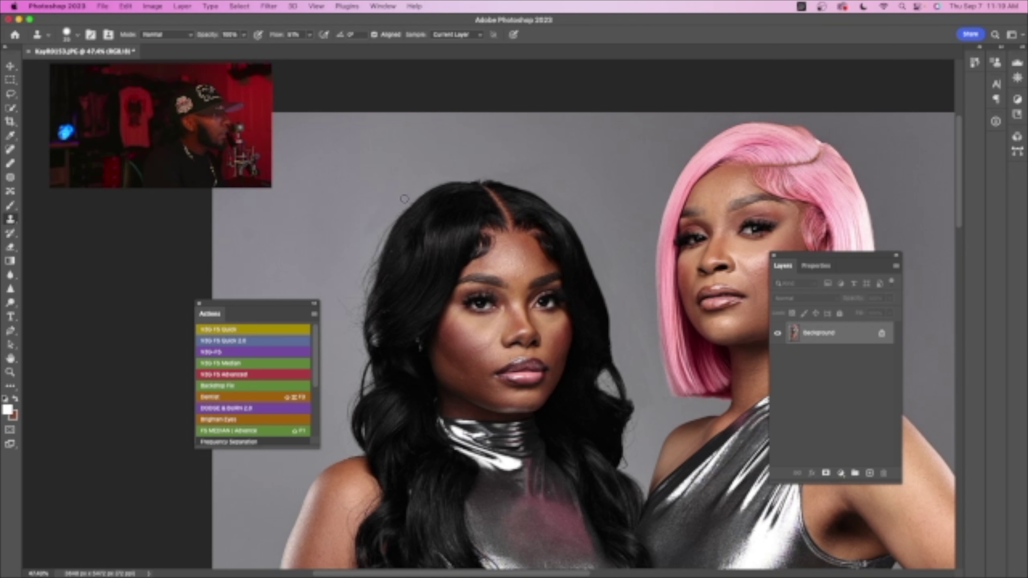
{"action": "mouse_move", "coordinate": [395, 213]}
{"action": "left_mouse_down"}
{"action": "mouse_move", "coordinate": [362, 273]}
{"action": "mouse_move", "coordinate": [364, 263]}
{"action": "mouse_move", "coordinate": [457, 248]}
{"action": "left_mouse_up"}
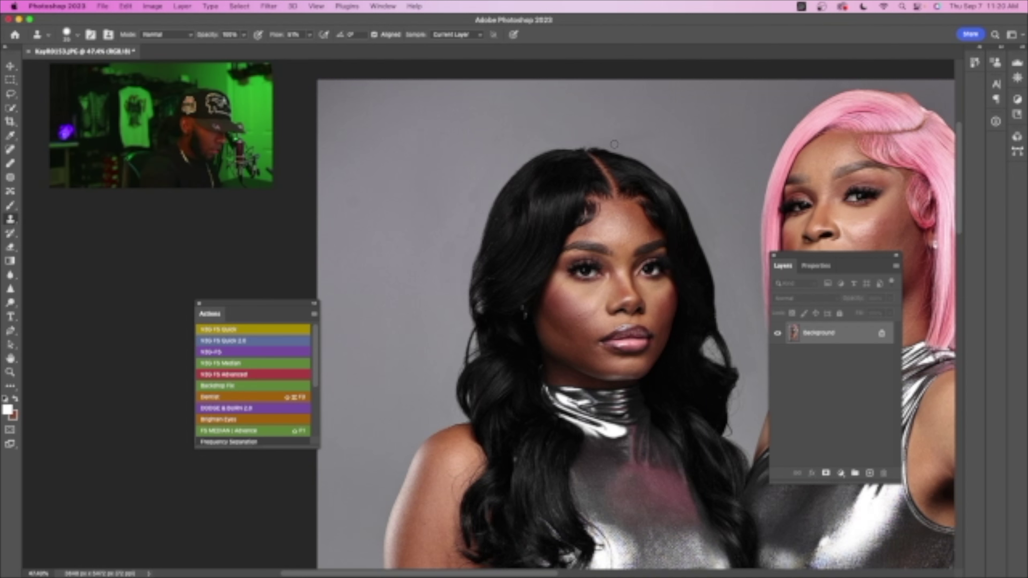
{"action": "left_click_drag", "start_coordinate": [660, 231], "coordinate": [581, 226]}
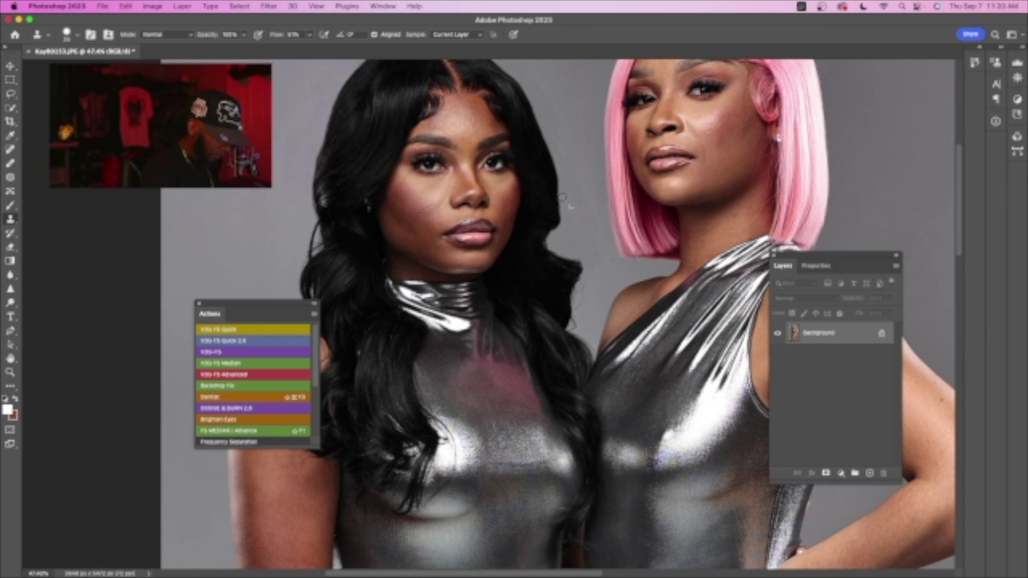
- Clone backdrop along the dark hair's edge facing the pink-haired woman to smooth the curls at chin level
{"action": "key", "text": "z"}
{"action": "left_click_drag", "start_coordinate": [565, 200], "coordinate": [587, 218]}
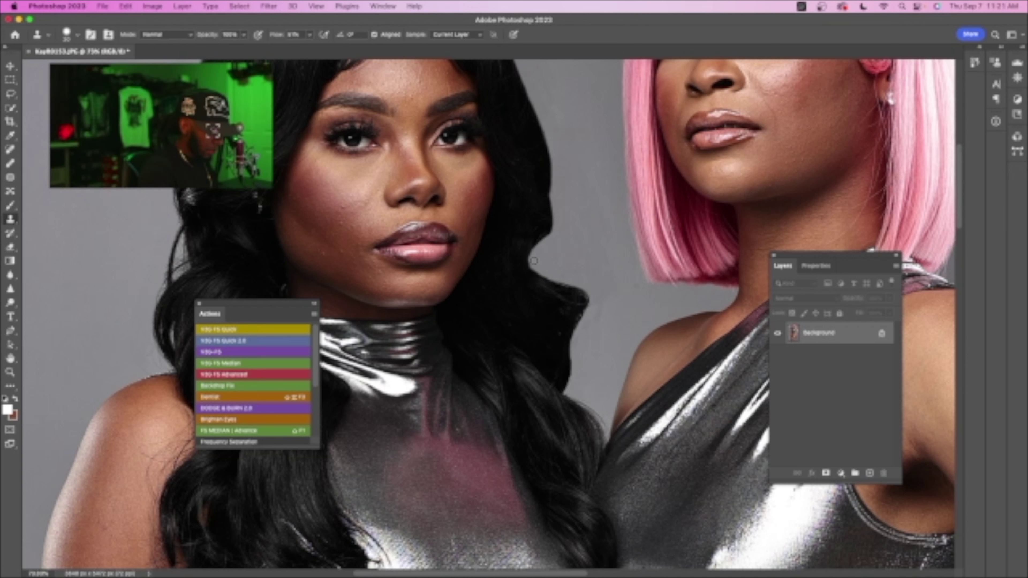
{"action": "left_click_drag", "start_coordinate": [533, 262], "coordinate": [538, 267]}
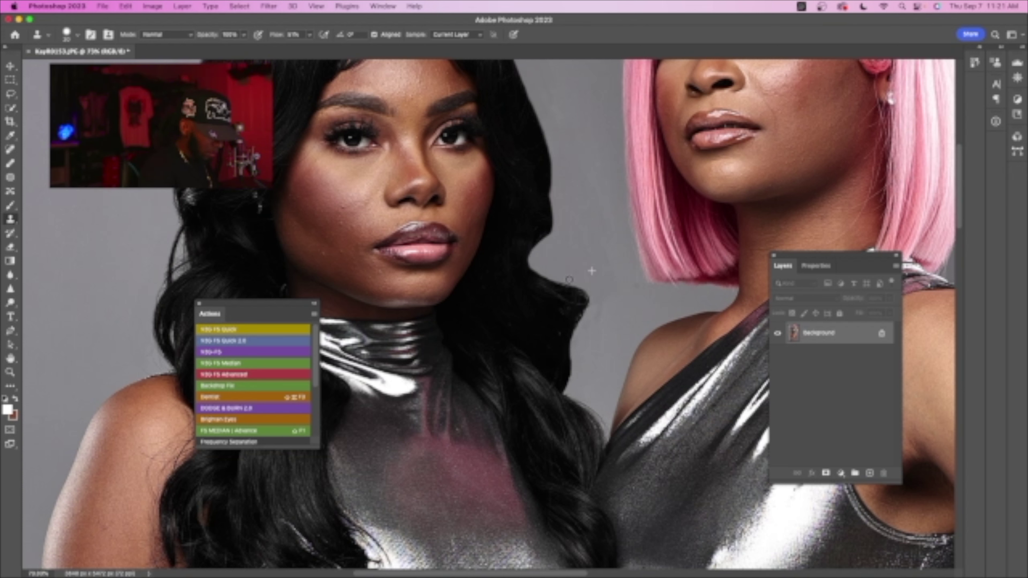
{"action": "left_click_drag", "start_coordinate": [574, 284], "coordinate": [589, 298]}
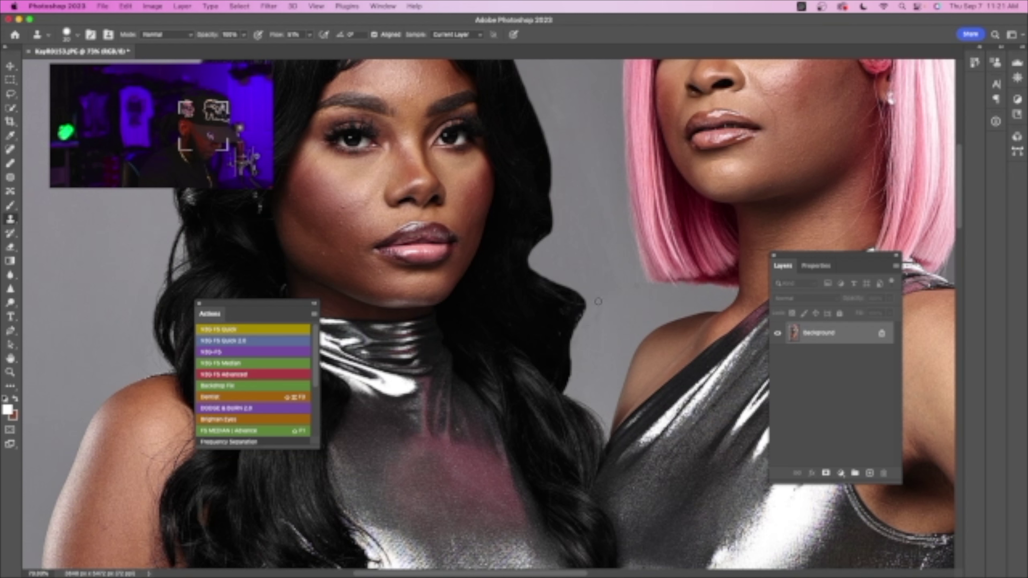
{"action": "mouse_move", "coordinate": [589, 301]}
{"action": "left_mouse_down"}
{"action": "mouse_move", "coordinate": [569, 280]}
{"action": "mouse_move", "coordinate": [588, 298]}
{"action": "left_mouse_up"}
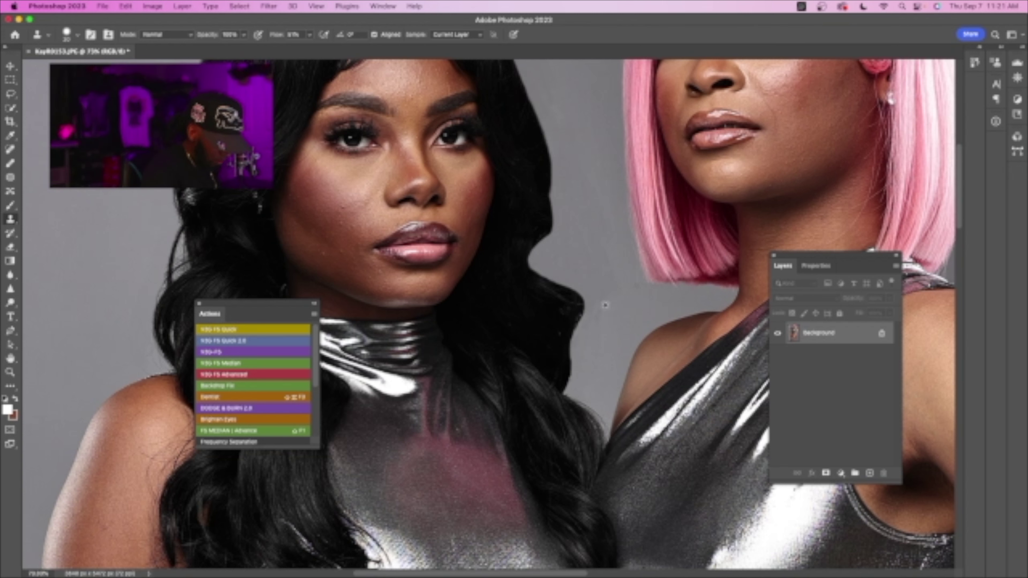
- Sample the nearby backdrop and clone it down the outer edge of the dark hair above her shoulder
{"action": "key", "text": "z"}
{"action": "left_click_drag", "start_coordinate": [612, 294], "coordinate": [576, 276]}
{"action": "key", "text": "s"}
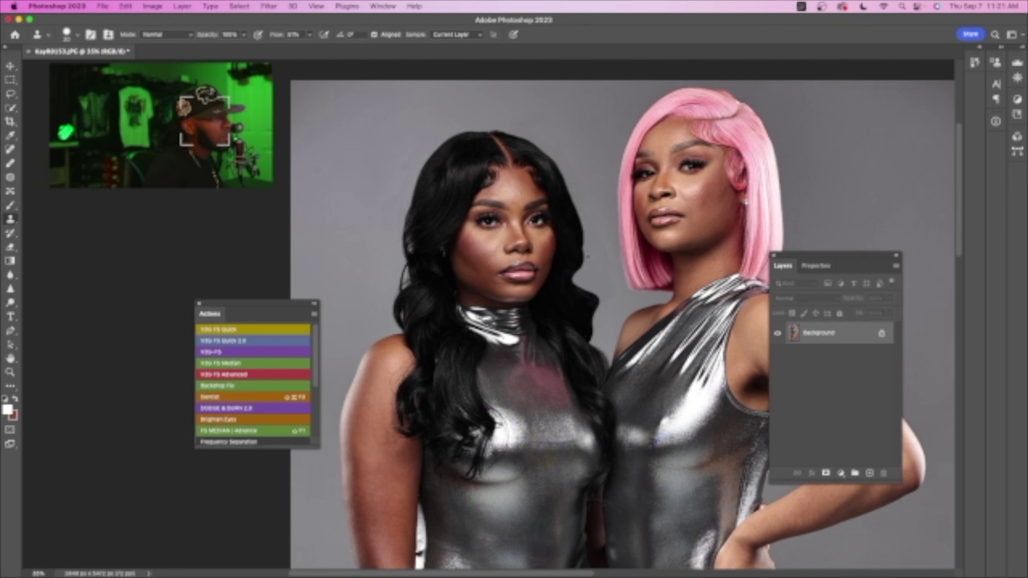
{"action": "left_click_drag", "start_coordinate": [574, 271], "coordinate": [625, 275]}
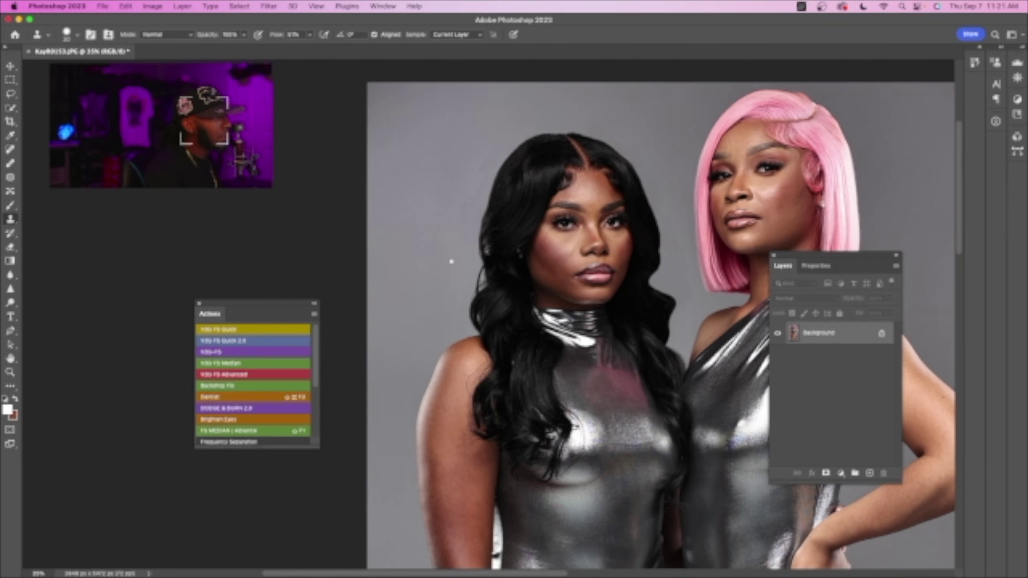
{"action": "key", "text": "z"}
{"action": "left_click_drag", "start_coordinate": [445, 255], "coordinate": [483, 270]}
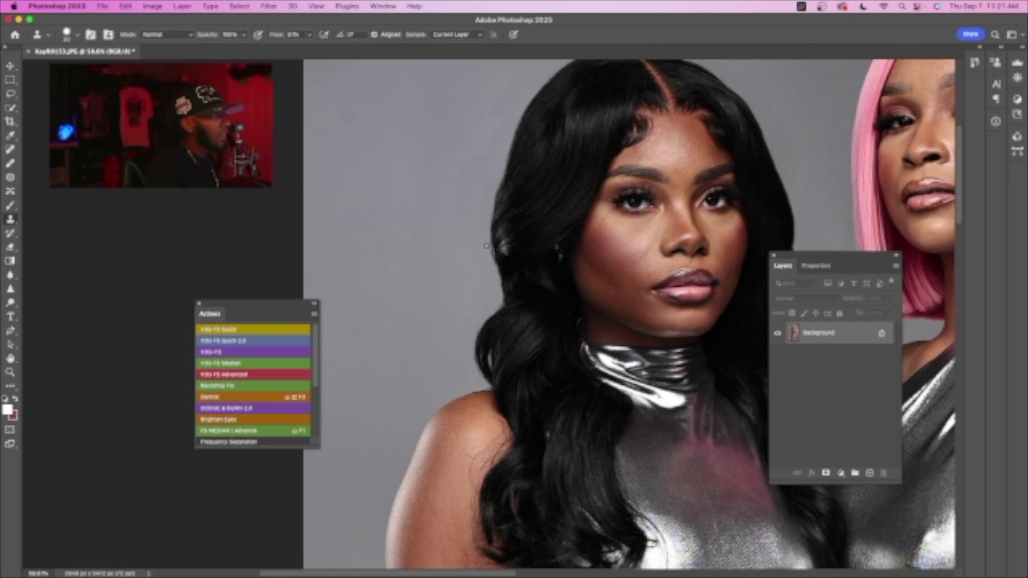
{"action": "left_click", "coordinate": [440, 245], "text": "alt"}
{"action": "mouse_move", "coordinate": [487, 248]}
{"action": "left_mouse_down"}
{"action": "mouse_move", "coordinate": [486, 239]}
{"action": "mouse_move", "coordinate": [473, 332]}
{"action": "left_mouse_up"}
- Clone backdrop over the flyaways along the pink hair's upper edge, behind the parting
{"action": "key", "text": "space"}
{"action": "left_click_drag", "start_coordinate": [556, 395], "coordinate": [397, 307]}
{"action": "key", "text": "z"}
{"action": "mouse_move", "coordinate": [619, 281]}
{"action": "left_mouse_down"}
{"action": "mouse_move", "coordinate": [492, 283]}
{"action": "mouse_move", "coordinate": [516, 284]}
{"action": "left_mouse_up"}
{"action": "key", "text": "s"}
{"action": "key", "text": "space"}
{"action": "left_click_drag", "start_coordinate": [667, 217], "coordinate": [646, 230]}
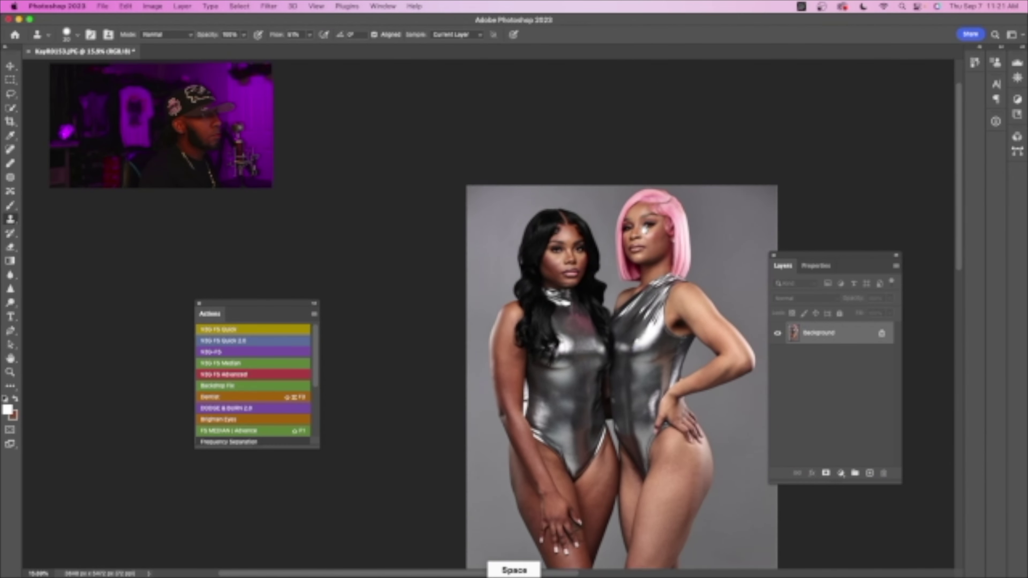
{"action": "left_click_drag", "start_coordinate": [561, 324], "coordinate": [549, 325]}
{"action": "left_click_drag", "start_coordinate": [680, 192], "coordinate": [704, 244]}
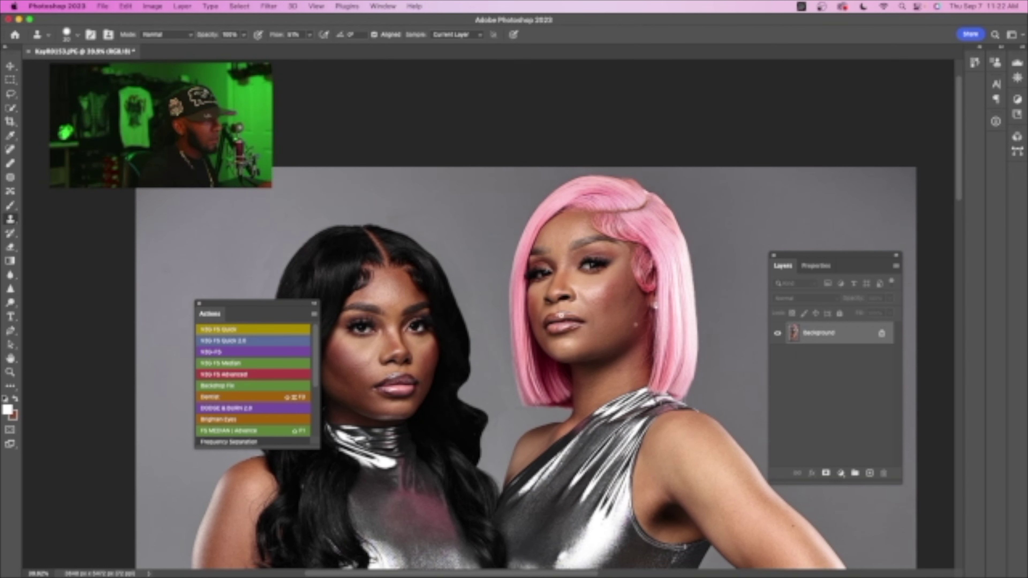
{"action": "key", "text": "z"}
{"action": "left_click_drag", "start_coordinate": [636, 194], "coordinate": [669, 228]}
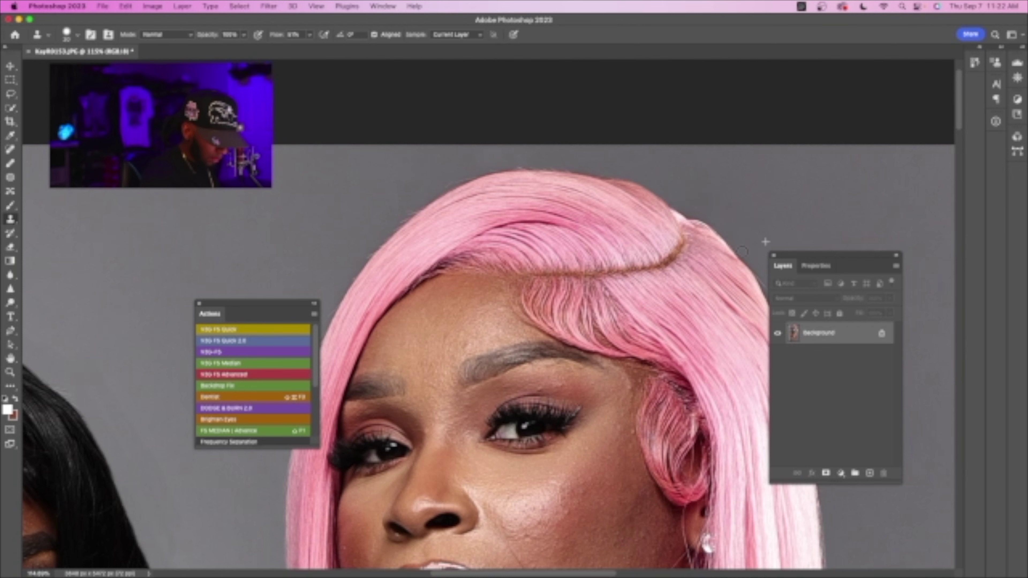
- Sample the backdrop above the dark-haired woman's head and clone it over the flyaways on both sides of her parting
{"action": "key", "text": "z"}
{"action": "left_click_drag", "start_coordinate": [714, 244], "coordinate": [665, 184]}
{"action": "key", "text": "space"}
{"action": "left_click_drag", "start_coordinate": [736, 268], "coordinate": [709, 248]}
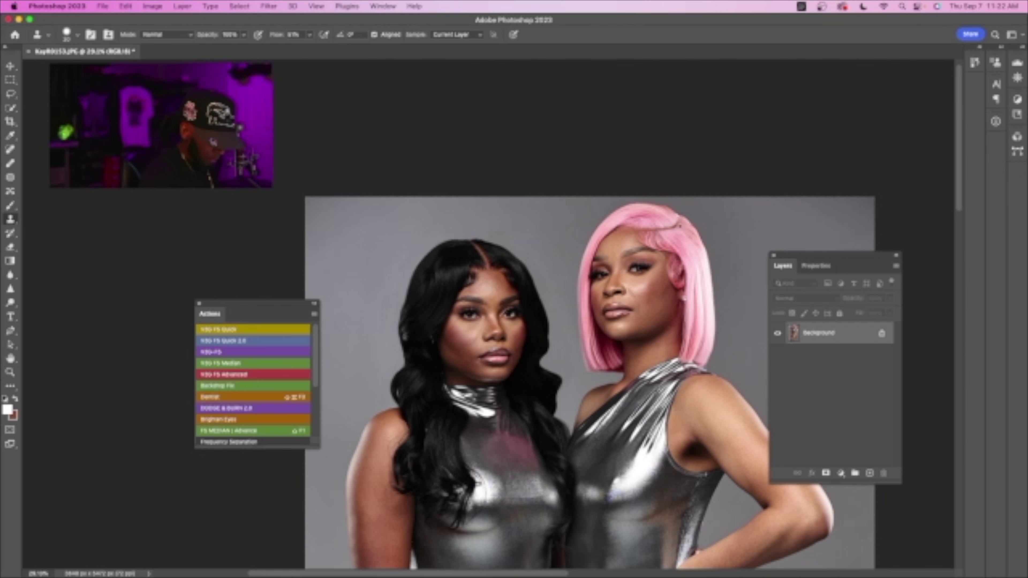
{"action": "key", "text": "z"}
{"action": "mouse_move", "coordinate": [478, 230]}
{"action": "left_mouse_down"}
{"action": "mouse_move", "coordinate": [514, 238]}
{"action": "mouse_move", "coordinate": [495, 258]}
{"action": "mouse_move", "coordinate": [465, 260]}
{"action": "left_mouse_up"}
{"action": "left_click", "coordinate": [486, 242], "text": "alt"}
{"action": "left_click", "coordinate": [395, 239], "text": "alt"}
{"action": "left_click_drag", "start_coordinate": [400, 255], "coordinate": [414, 257]}
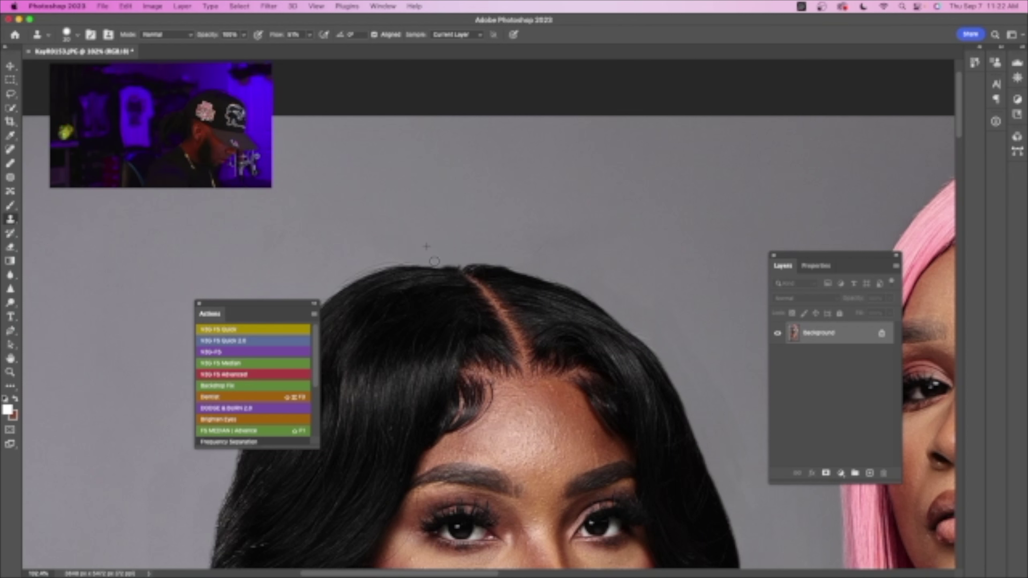
{"action": "left_click_drag", "start_coordinate": [452, 264], "coordinate": [463, 264]}
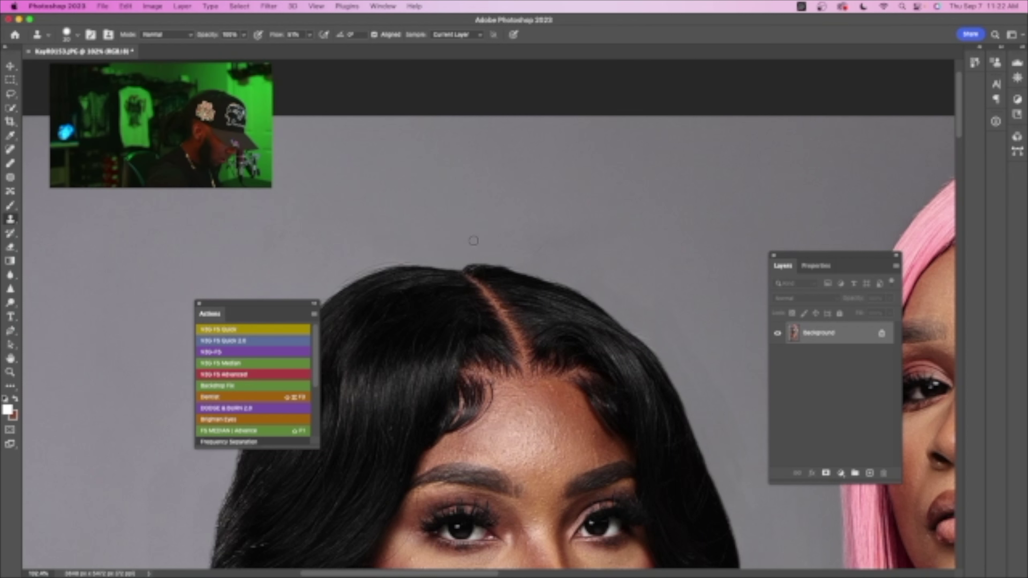
{"action": "left_click_drag", "start_coordinate": [534, 244], "coordinate": [491, 259]}
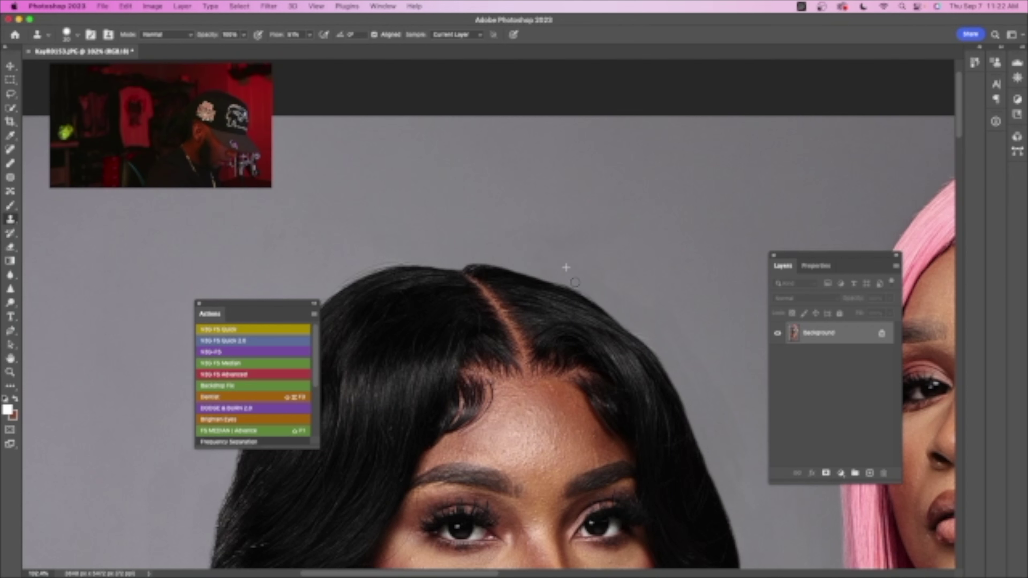
- Clone away the remaining fine hairs on the left slope of the dark-haired woman's crown
{"action": "key", "text": "space"}
{"action": "mouse_move", "coordinate": [610, 266]}
{"action": "left_mouse_down"}
{"action": "mouse_move", "coordinate": [695, 305]}
{"action": "mouse_move", "coordinate": [695, 258]}
{"action": "left_mouse_up"}
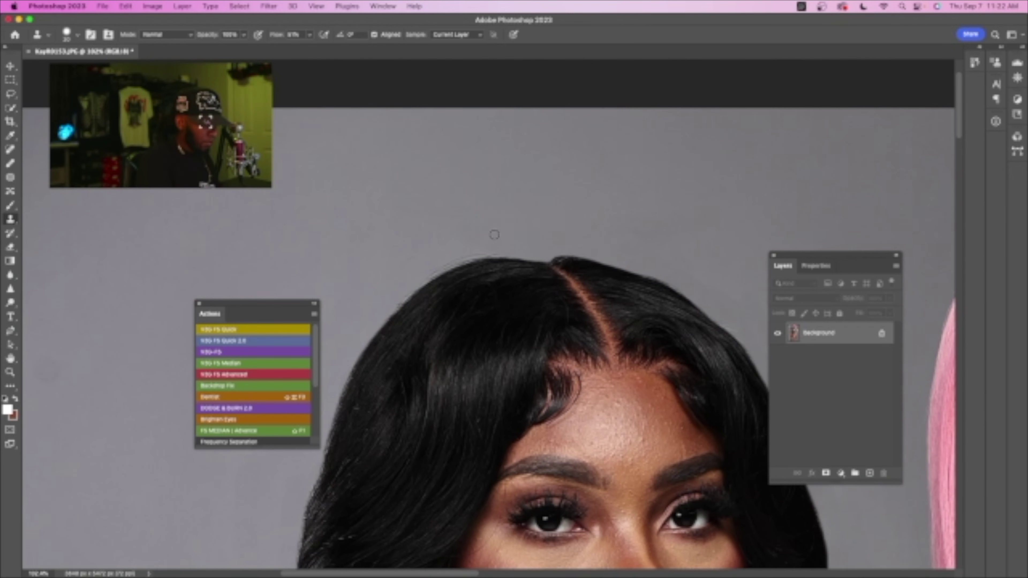
{"action": "left_click_drag", "start_coordinate": [464, 256], "coordinate": [451, 262]}
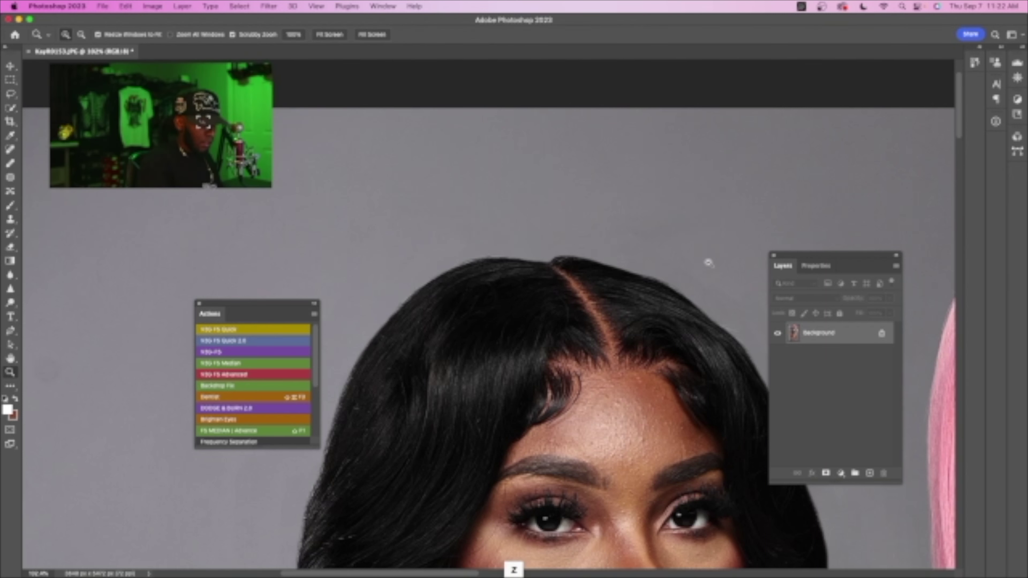
- Examine the cleaned hair outlines of both women and the stray strands beneath the pink-haired woman's earring
{"action": "scroll", "coordinate": [707, 259], "scroll_direction": "down", "scroll_amount": 5}
{"action": "key", "text": "space"}
{"action": "left_click_drag", "start_coordinate": [705, 282], "coordinate": [614, 252]}
{"action": "left_click_drag", "start_coordinate": [678, 349], "coordinate": [632, 264]}
{"action": "key", "text": "space"}
{"action": "left_click_drag", "start_coordinate": [666, 350], "coordinate": [621, 299]}
{"action": "left_click_drag", "start_coordinate": [699, 343], "coordinate": [661, 382]}
{"action": "key", "text": "space"}
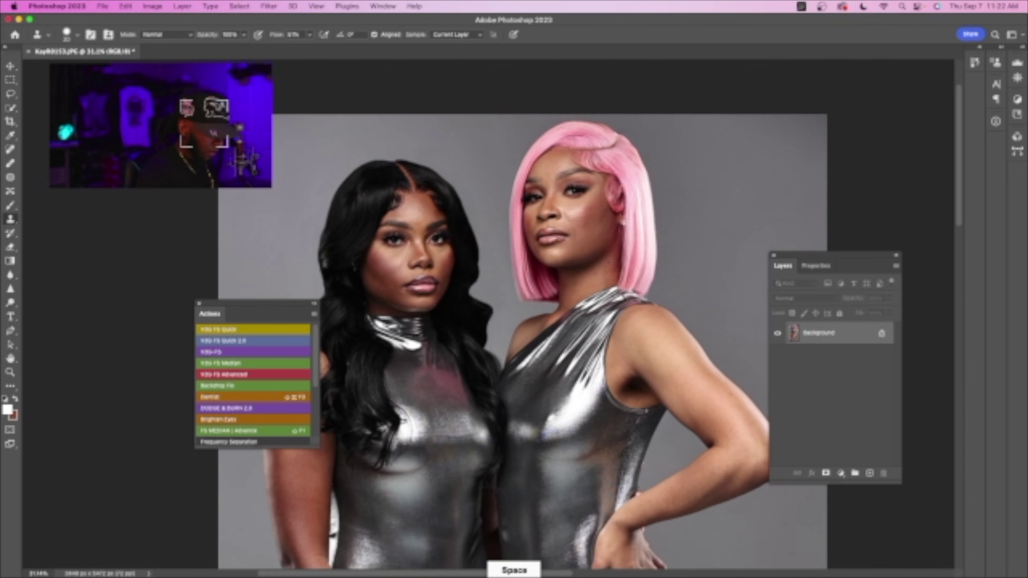
{"action": "key", "text": "z"}
{"action": "left_click_drag", "start_coordinate": [632, 231], "coordinate": [647, 273]}
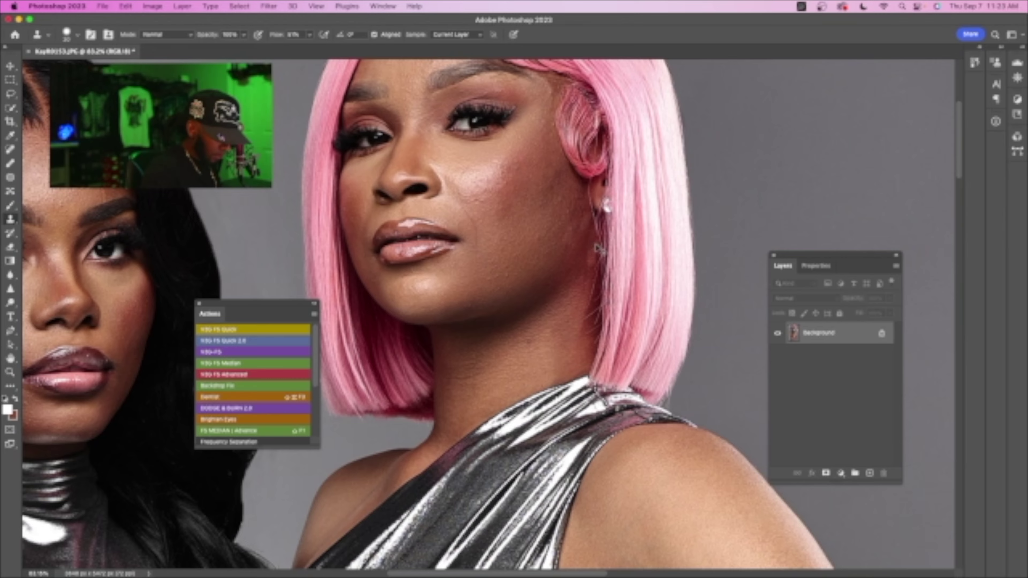
{"action": "key", "text": "z"}
{"action": "mouse_move", "coordinate": [611, 295]}
{"action": "left_mouse_down"}
{"action": "mouse_move", "coordinate": [570, 256]}
{"action": "mouse_move", "coordinate": [610, 317]}
{"action": "left_mouse_up"}
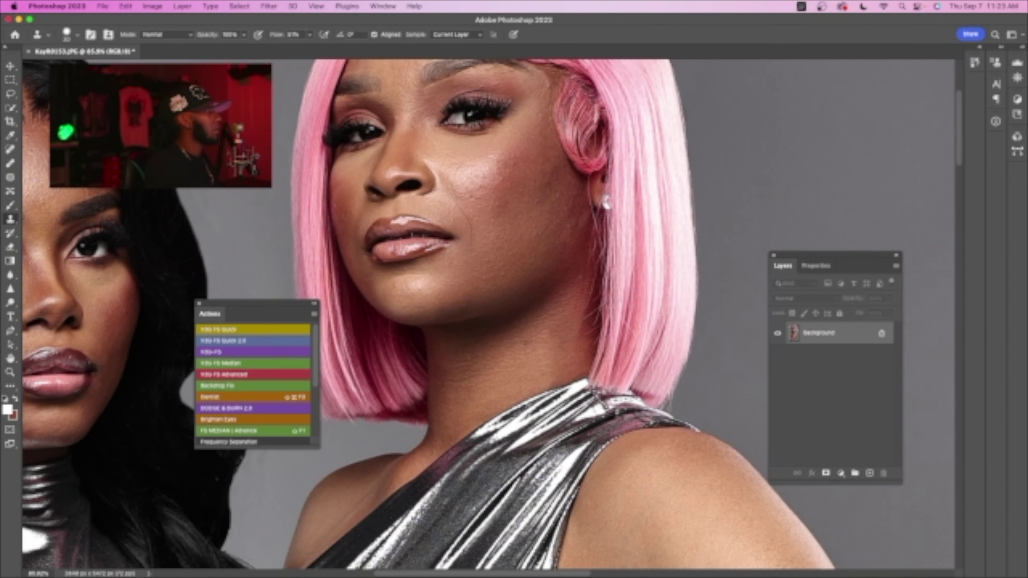
- Remove the stray strands across the pink-haired woman's neck and jaw below the earring with a small content-aware Spot Healing Brush
{"action": "left_click", "coordinate": [11, 149]}
{"action": "key", "text": "z"}
{"action": "left_click_drag", "start_coordinate": [583, 268], "coordinate": [612, 301]}
{"action": "key", "text": "bracketleft"}
{"action": "key", "text": "bracketleft"}
{"action": "key", "text": "bracketleft"}
{"action": "key", "text": "bracketleft"}
{"action": "key", "text": "bracketleft"}
{"action": "key", "text": "bracketleft"}
{"action": "key", "text": "bracketleft"}
{"action": "left_click_drag", "start_coordinate": [602, 194], "coordinate": [593, 236]}
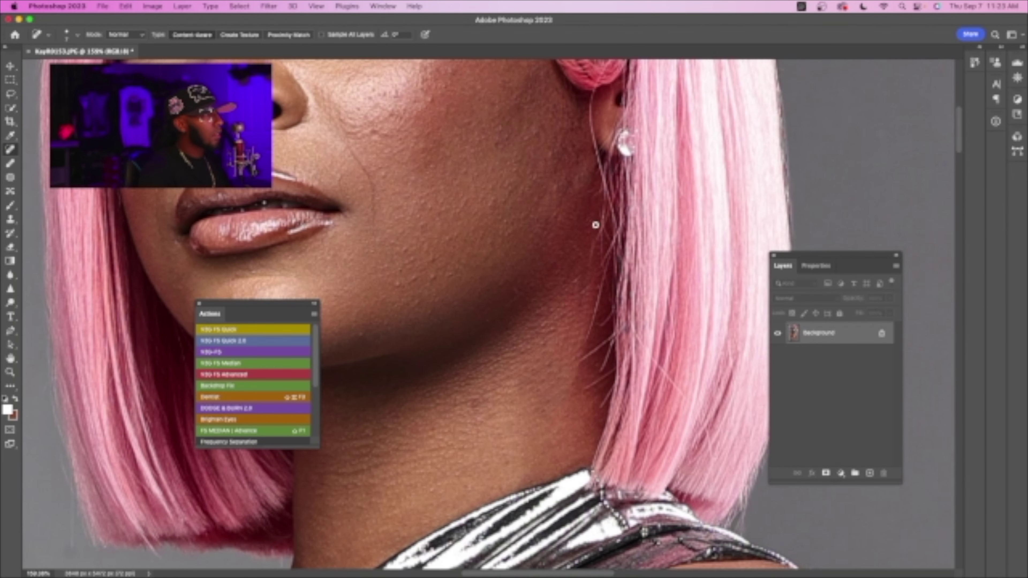
{"action": "mouse_move", "coordinate": [601, 294]}
{"action": "left_mouse_down"}
{"action": "mouse_move", "coordinate": [595, 332]}
{"action": "mouse_move", "coordinate": [612, 310]}
{"action": "mouse_move", "coordinate": [583, 340]}
{"action": "mouse_move", "coordinate": [603, 343]}
{"action": "mouse_move", "coordinate": [587, 355]}
{"action": "mouse_move", "coordinate": [603, 371]}
{"action": "mouse_move", "coordinate": [588, 386]}
{"action": "left_mouse_up"}
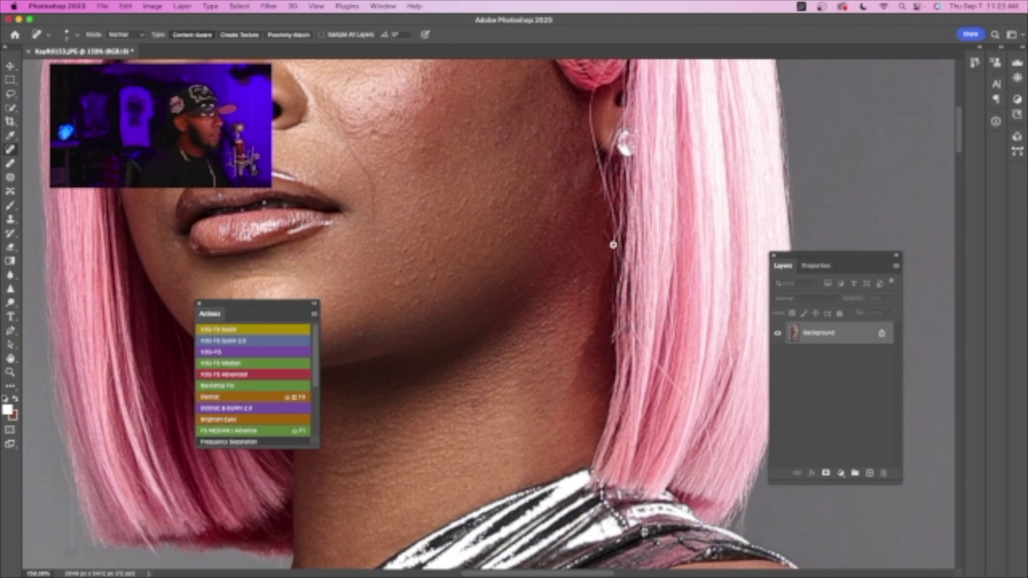
{"action": "left_click_drag", "start_coordinate": [609, 201], "coordinate": [609, 248]}
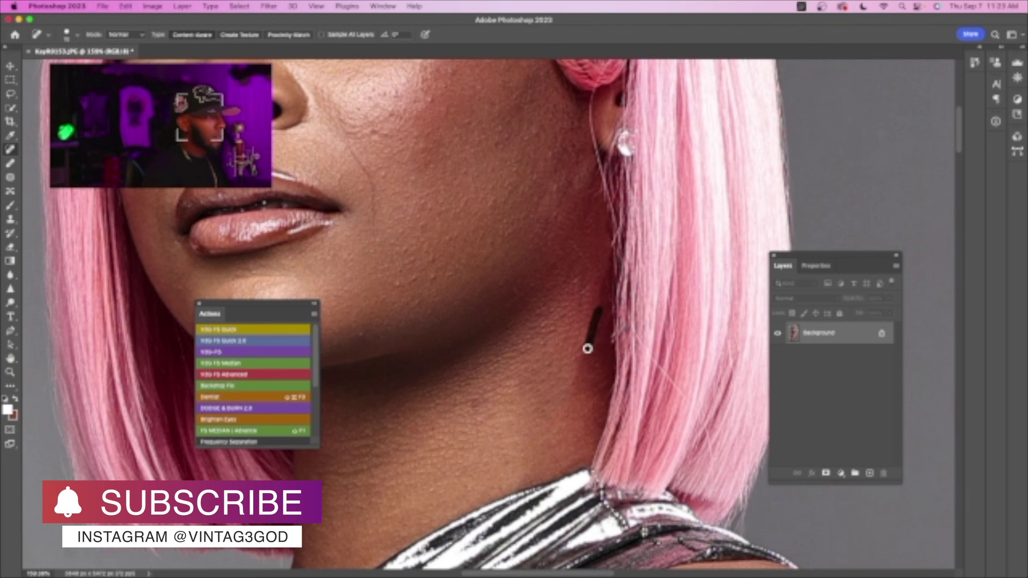
- Examine the healed jaw and neck below the pink-haired woman's earring and enlarge the Spot Healing Brush slightly
{"action": "key", "text": "z"}
{"action": "mouse_move", "coordinate": [607, 282]}
{"action": "left_mouse_down"}
{"action": "mouse_move", "coordinate": [553, 258]}
{"action": "mouse_move", "coordinate": [526, 269]}
{"action": "mouse_move", "coordinate": [583, 284]}
{"action": "left_mouse_up"}
{"action": "key", "text": "bracketright"}
{"action": "key", "text": "bracketright"}
{"action": "key", "text": "bracketright"}
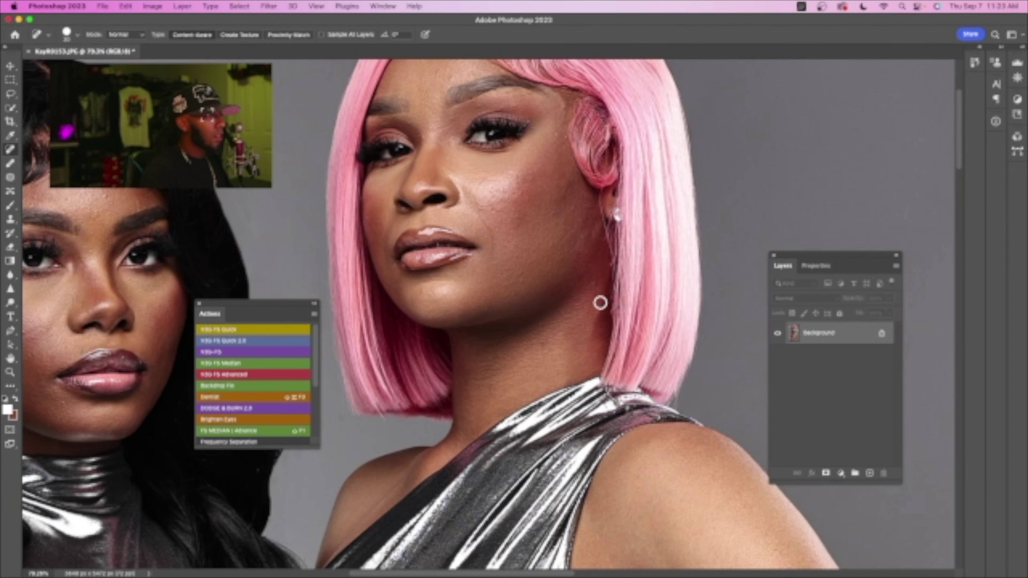
{"action": "key", "text": "z"}
{"action": "mouse_move", "coordinate": [603, 322]}
{"action": "left_mouse_down"}
{"action": "mouse_move", "coordinate": [581, 315]}
{"action": "mouse_move", "coordinate": [597, 297]}
{"action": "left_mouse_up"}
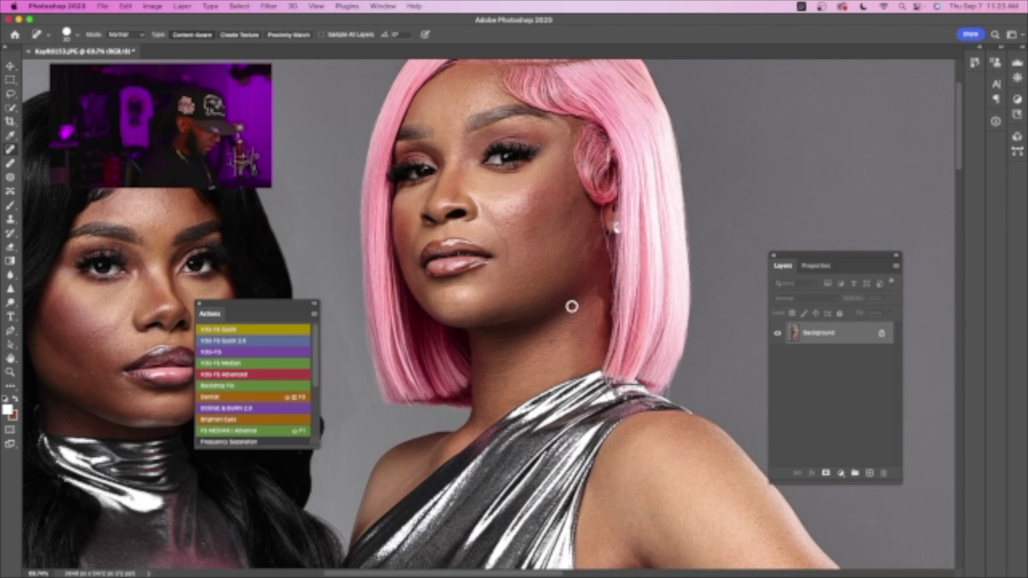
{"action": "left_click", "coordinate": [11, 178]}
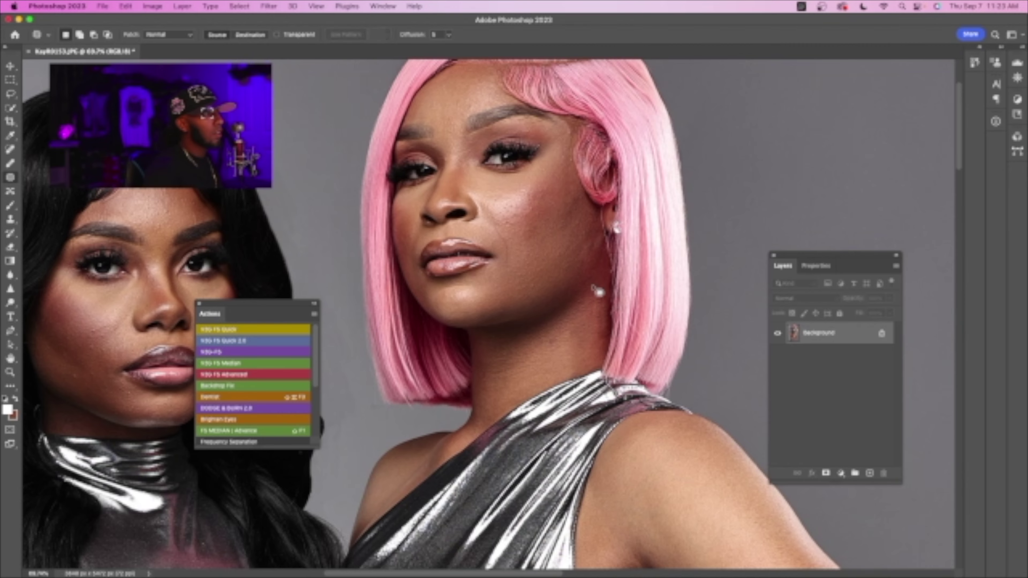
{"action": "key", "text": "z"}
{"action": "left_click", "coordinate": [601, 298]}
{"action": "mouse_move", "coordinate": [623, 251]}
{"action": "left_mouse_down"}
{"action": "mouse_move", "coordinate": [617, 242]}
{"action": "mouse_move", "coordinate": [610, 273]}
{"action": "left_mouse_up"}
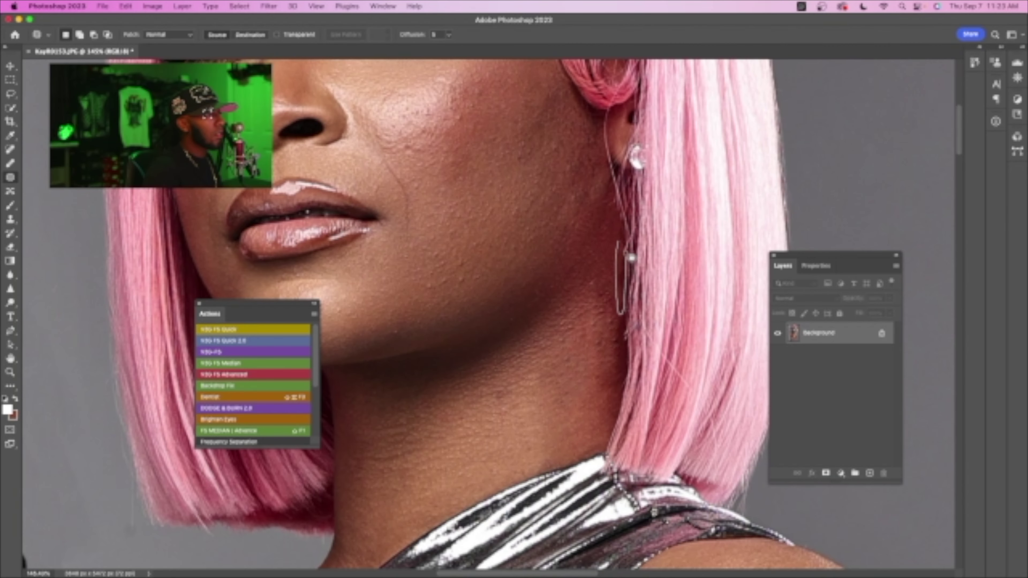
{"action": "key", "text": "super+d"}
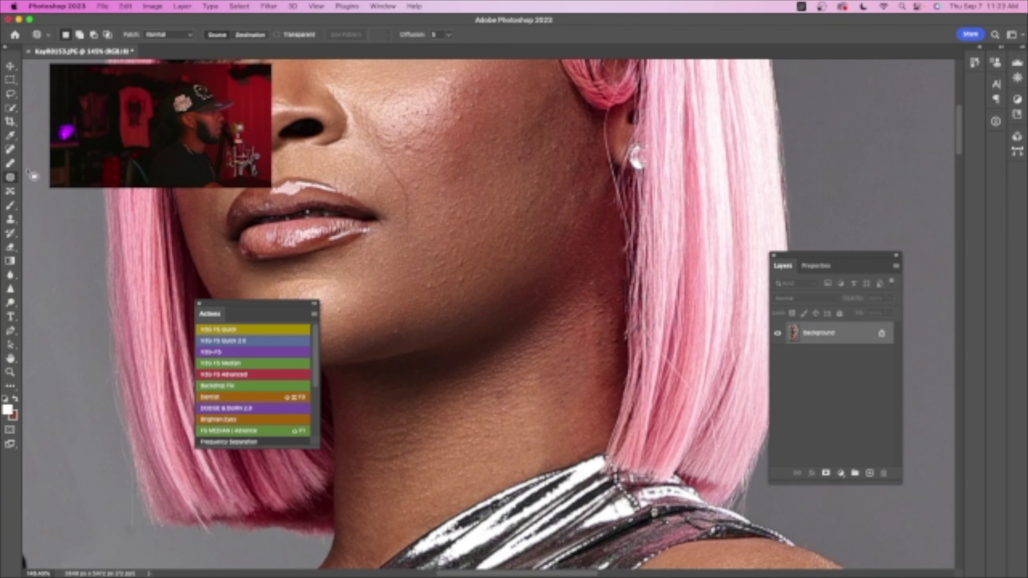
- Return to the content-aware Spot Healing Brush with a smaller tip for the strands beneath the pink-haired woman's earring
{"action": "left_click", "coordinate": [10, 149]}
{"action": "key", "text": "bracketleft"}
{"action": "key", "text": "bracketleft"}
{"action": "key", "text": "bracketleft"}
{"action": "key", "text": "bracketleft"}
{"action": "key", "text": "bracketleft"}
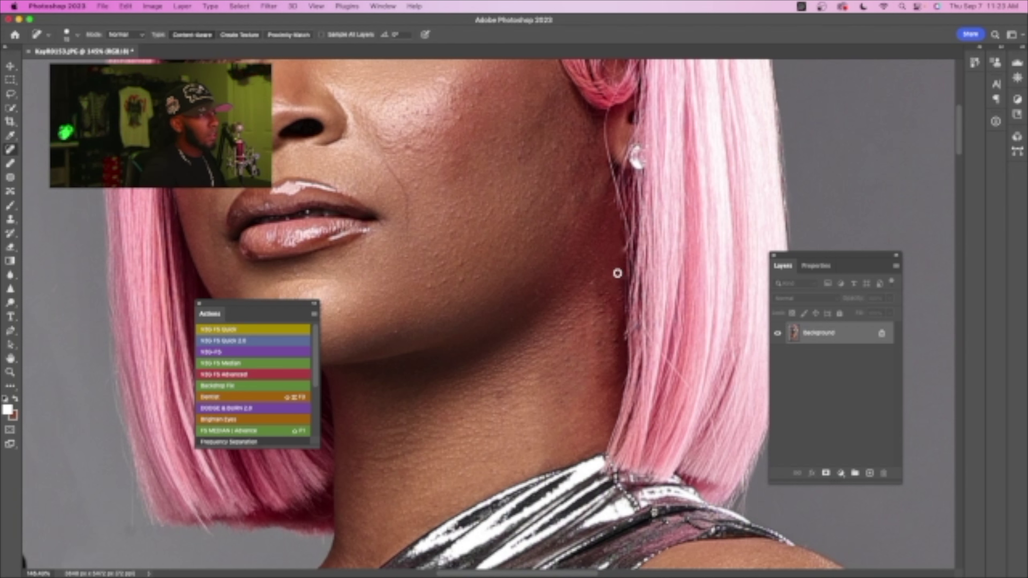
{"action": "key", "text": "z"}
{"action": "mouse_move", "coordinate": [603, 291]}
{"action": "left_mouse_down"}
{"action": "mouse_move", "coordinate": [523, 274]}
{"action": "mouse_move", "coordinate": [542, 292]}
{"action": "mouse_move", "coordinate": [544, 283]}
{"action": "left_mouse_up"}
{"action": "key", "text": "j"}
- Open the Liquify filter and ready the Forward Warp tool at the pink-haired woman's crown
{"action": "left_click", "coordinate": [268, 6]}
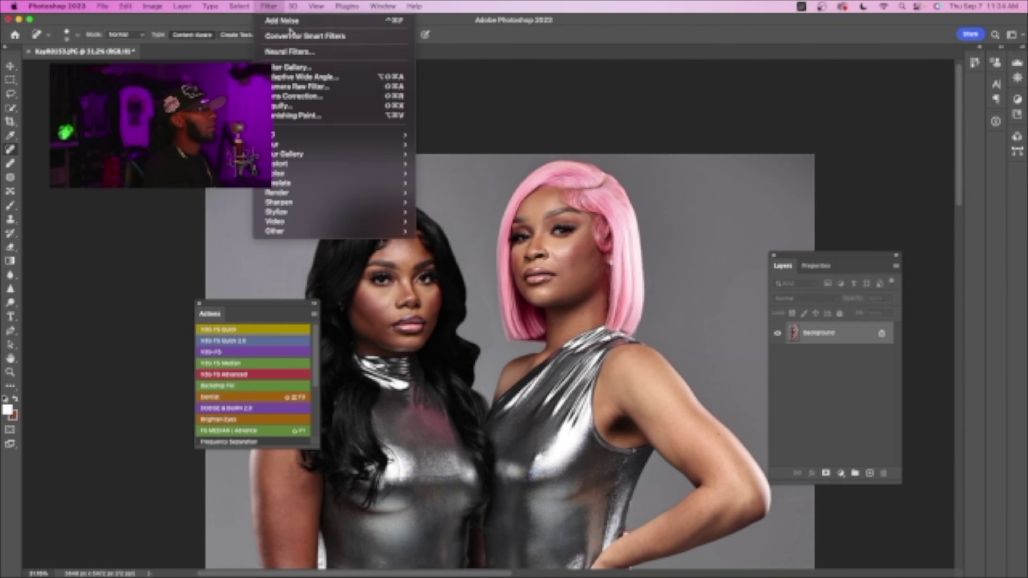
{"action": "mouse_move", "coordinate": [322, 203]}
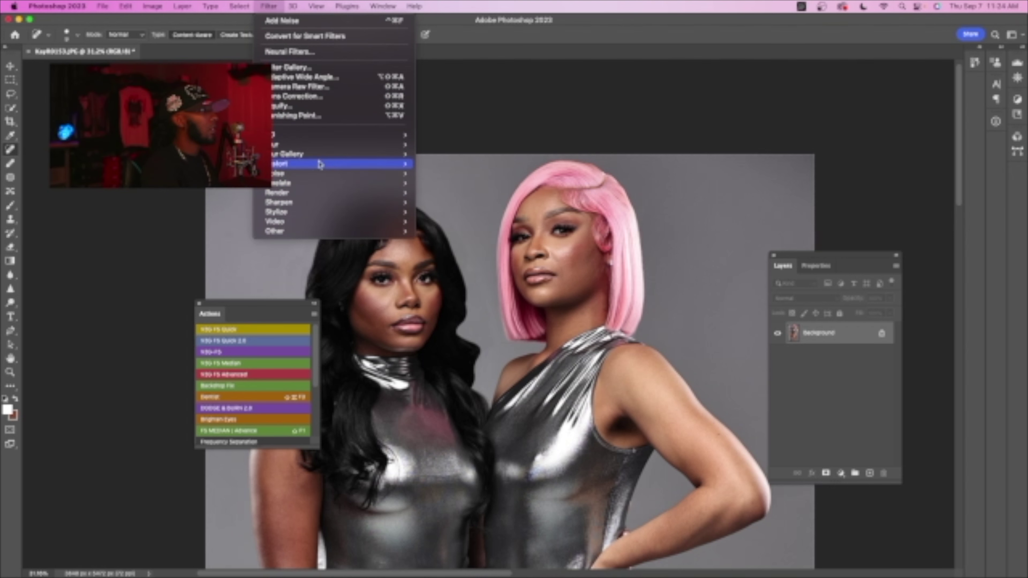
{"action": "left_click", "coordinate": [286, 106]}
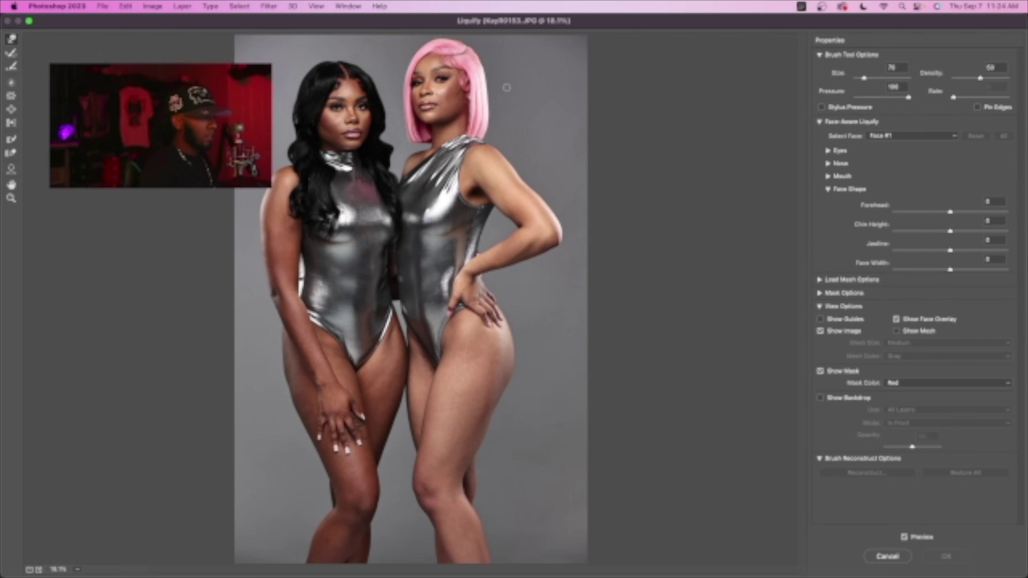
{"action": "key", "text": "z"}
{"action": "left_click_drag", "start_coordinate": [458, 44], "coordinate": [533, 112]}
{"action": "key", "text": "space"}
{"action": "mouse_move", "coordinate": [387, 129]}
{"action": "left_mouse_down"}
{"action": "mouse_move", "coordinate": [523, 246]}
{"action": "mouse_move", "coordinate": [464, 233]}
{"action": "left_mouse_up"}
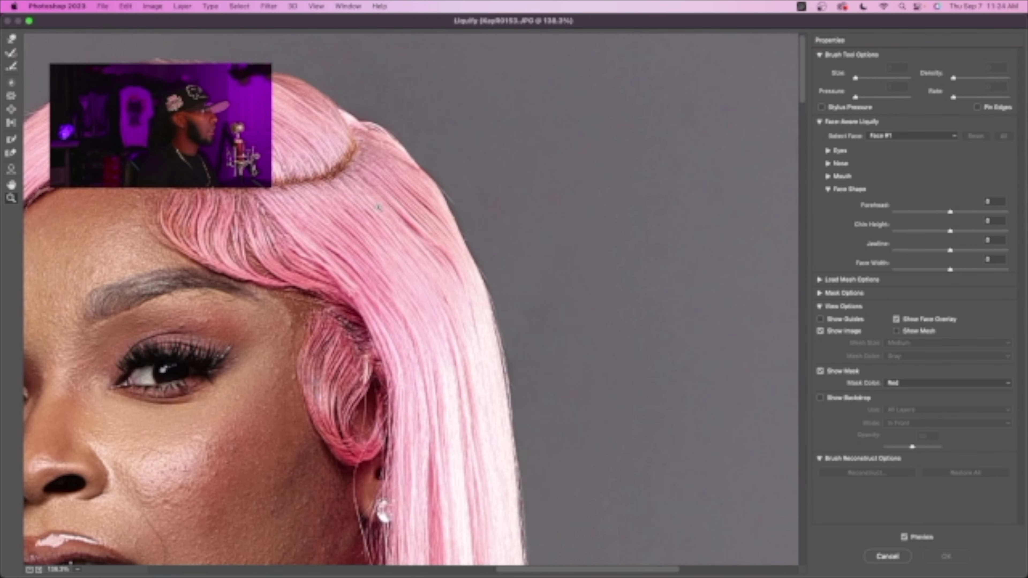
{"action": "left_click", "coordinate": [12, 39]}
{"action": "key", "text": "space"}
{"action": "mouse_move", "coordinate": [489, 190]}
{"action": "left_mouse_down"}
{"action": "mouse_move", "coordinate": [576, 223]}
{"action": "mouse_move", "coordinate": [582, 258]}
{"action": "mouse_move", "coordinate": [629, 258]}
{"action": "left_mouse_up"}
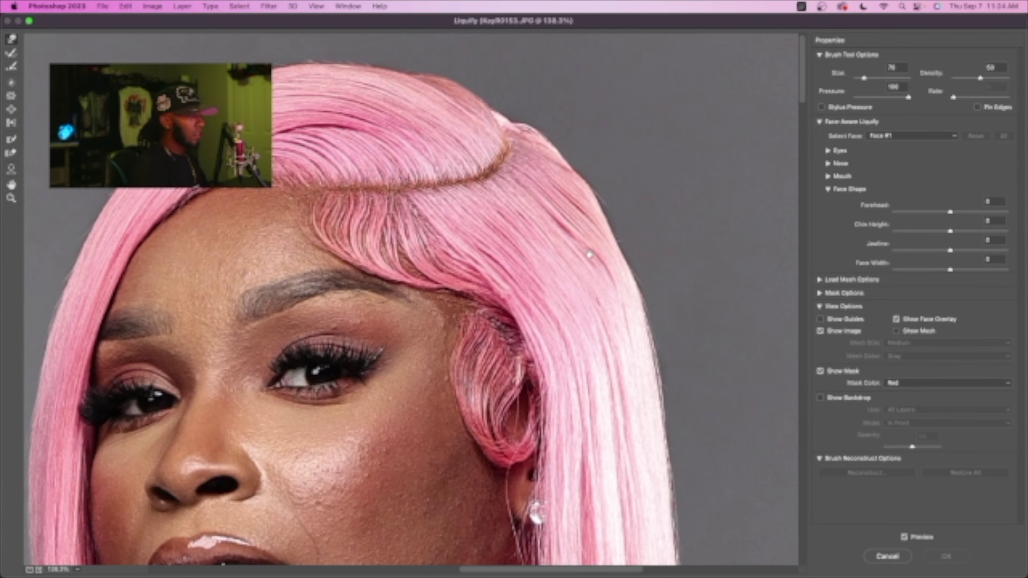
- Smooth the notch in the pink-haired woman's hair outline beside her parting using Forward Warp at sizes 100 and 40
{"action": "left_click_drag", "start_coordinate": [535, 109], "coordinate": [541, 114]}
{"action": "key", "text": "bracketright"}
{"action": "key", "text": "bracketright"}
{"action": "key", "text": "bracketright"}
{"action": "key", "text": "bracketleft"}
{"action": "key", "text": "bracketleft"}
{"action": "key", "text": "bracketleft"}
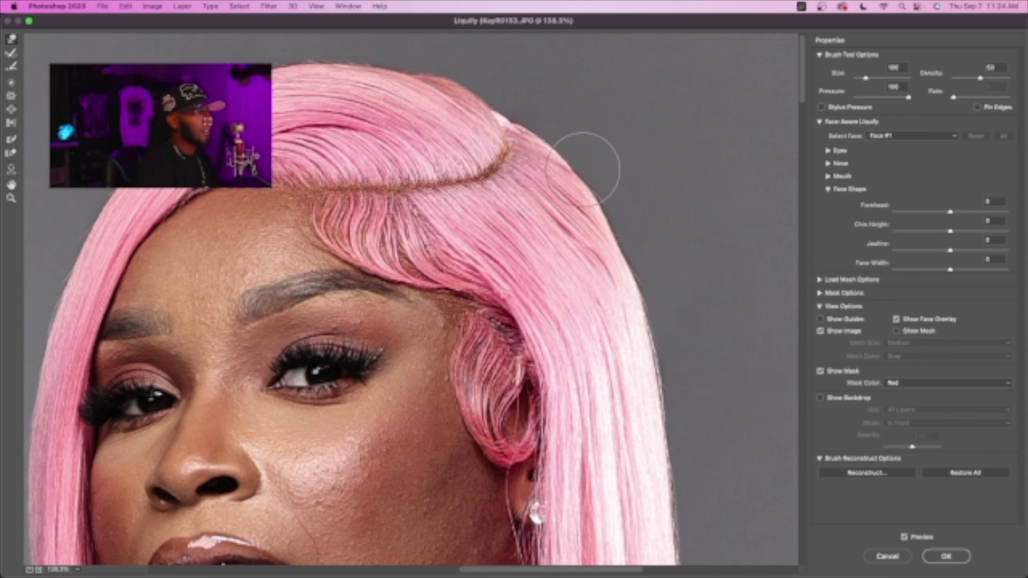
{"action": "key", "text": "bracketleft"}
{"action": "key", "text": "bracketleft"}
{"action": "key", "text": "bracketleft"}
{"action": "key", "text": "bracketleft"}
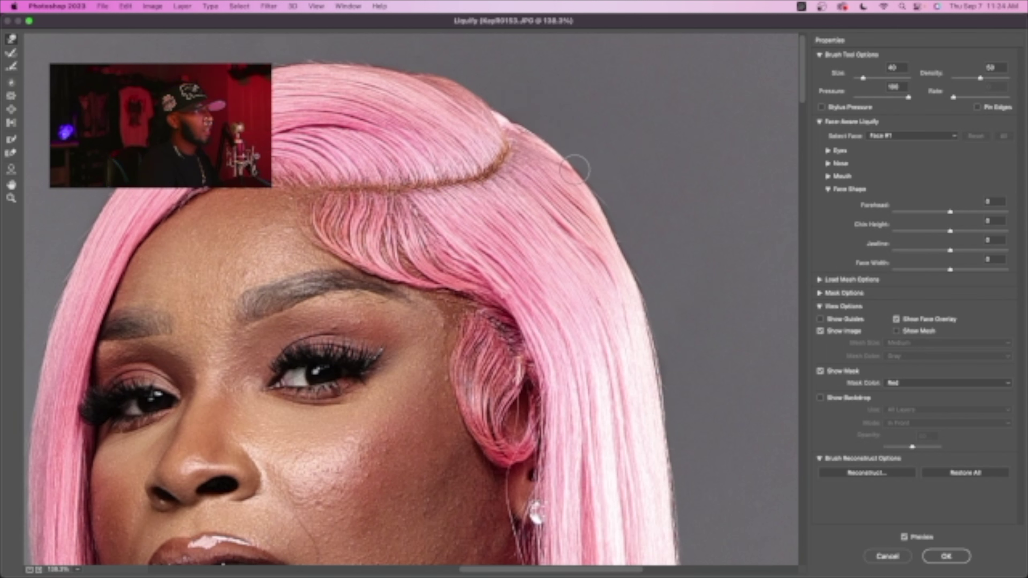
- Refine the top of the pink-haired woman's crown up to the parting with Forward Warp, going from size 100 to 15
{"action": "key", "text": "bracketright"}
{"action": "key", "text": "bracketright"}
{"action": "key", "text": "bracketright"}
{"action": "key", "text": "bracketright"}
{"action": "key", "text": "bracketright"}
{"action": "key", "text": "bracketright"}
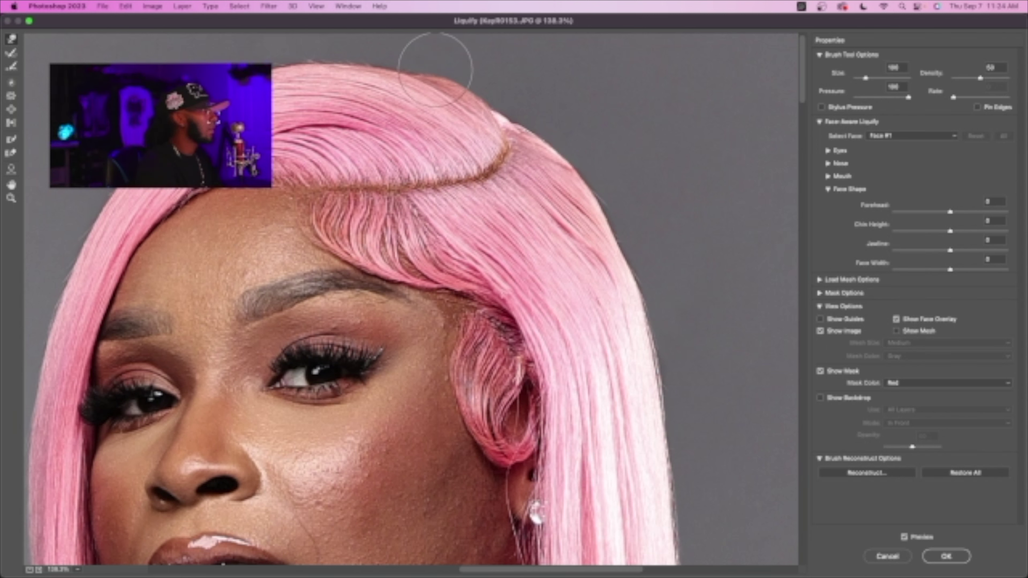
{"action": "key", "text": "bracketleft"}
{"action": "key", "text": "bracketleft"}
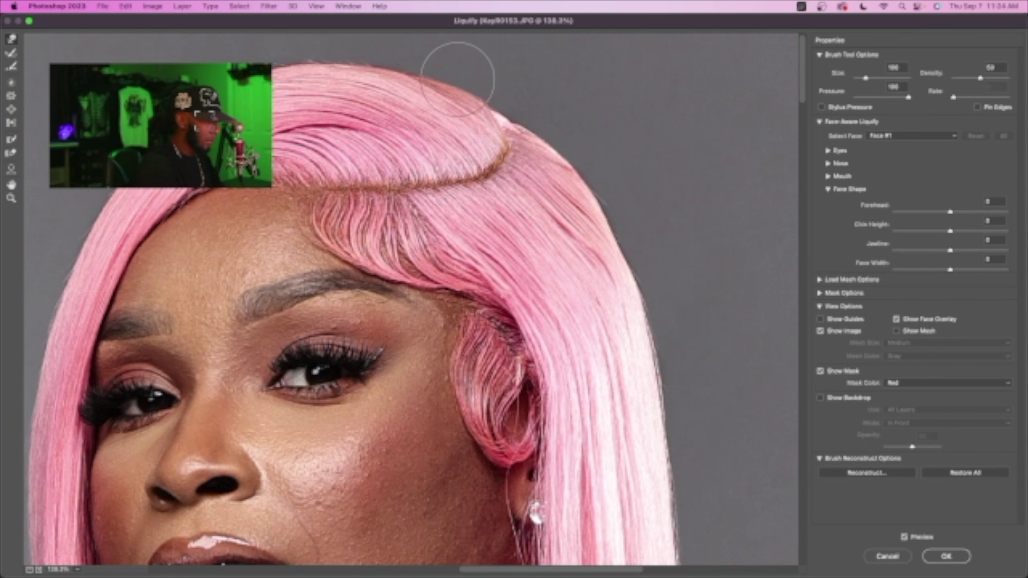
{"action": "key", "text": "bracketleft"}
{"action": "key", "text": "bracketleft"}
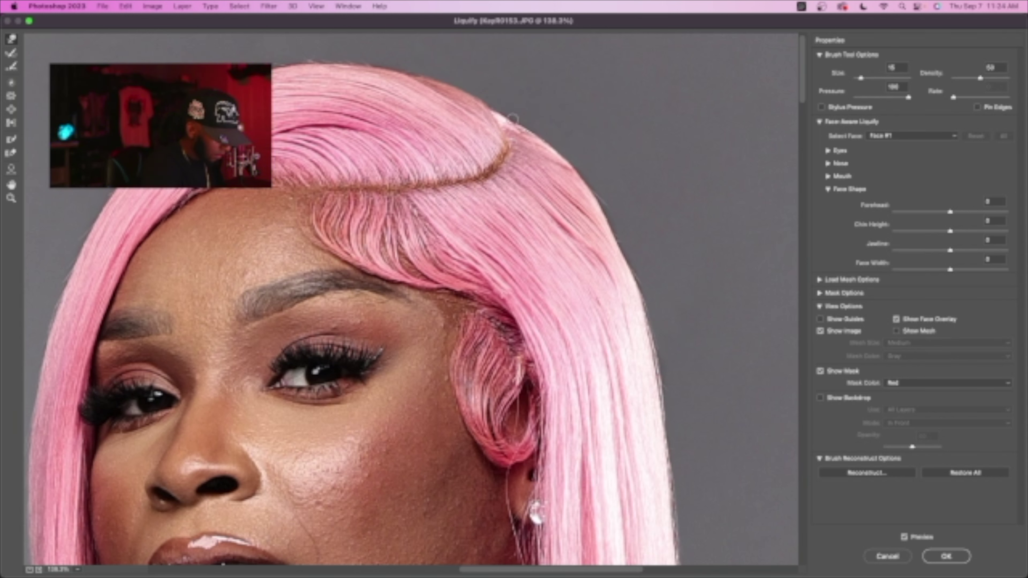
- Even out the outer slope of the pink-haired woman's bob below the parting with a larger Forward Warp brush
{"action": "key", "text": "bracketright"}
{"action": "key", "text": "bracketright"}
{"action": "key", "text": "bracketright"}
{"action": "key", "text": "bracketright"}
{"action": "key", "text": "bracketright"}
{"action": "key", "text": "bracketright"}
{"action": "key", "text": "bracketright"}
{"action": "key", "text": "bracketright"}
{"action": "key", "text": "bracketright"}
{"action": "key", "text": "bracketright"}
{"action": "key", "text": "bracketleft"}
{"action": "key", "text": "bracketleft"}
{"action": "key", "text": "bracketleft"}
{"action": "key", "text": "bracketleft"}
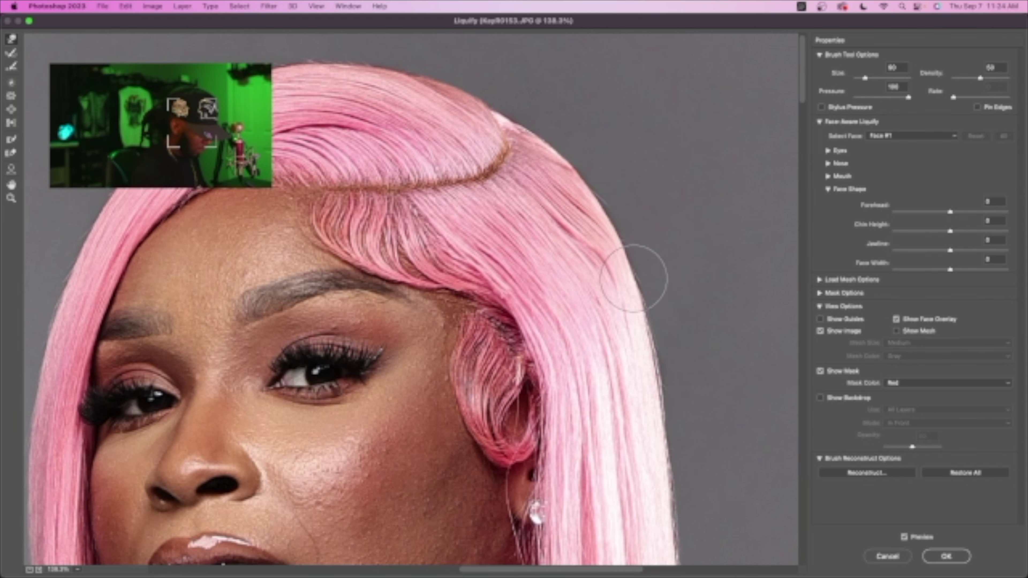
- Compare the pink-haired woman's hair shape with and without the Liquify preview
{"action": "key", "text": "z"}
{"action": "left_click", "coordinate": [629, 244], "text": "alt"}
{"action": "left_click", "coordinate": [632, 246], "text": "alt"}
{"action": "left_click", "coordinate": [633, 247], "text": "alt"}
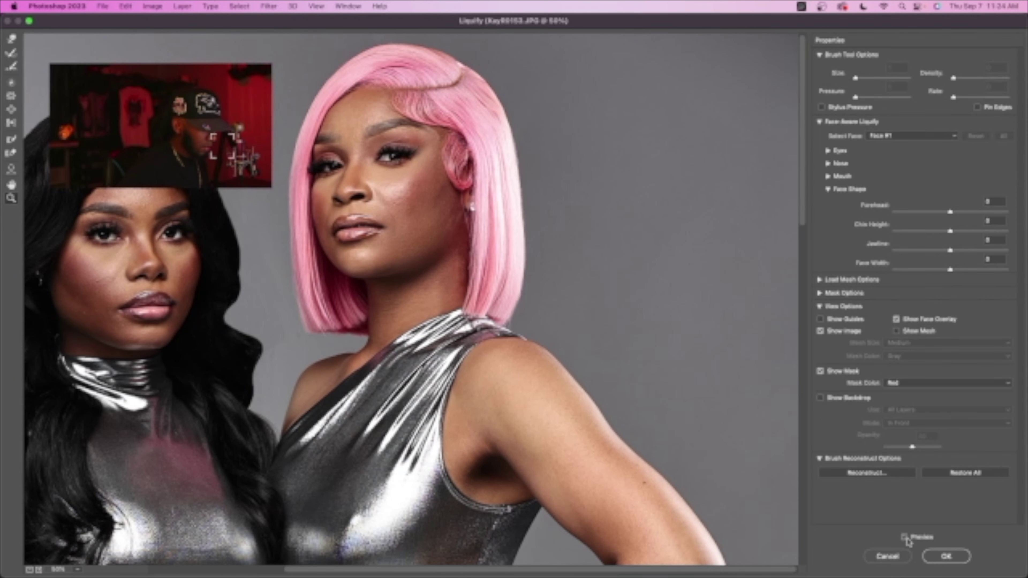
- Smooth the top of the dark-haired woman's crown at her parting using Forward Warp at size 60
{"action": "key", "text": "space"}
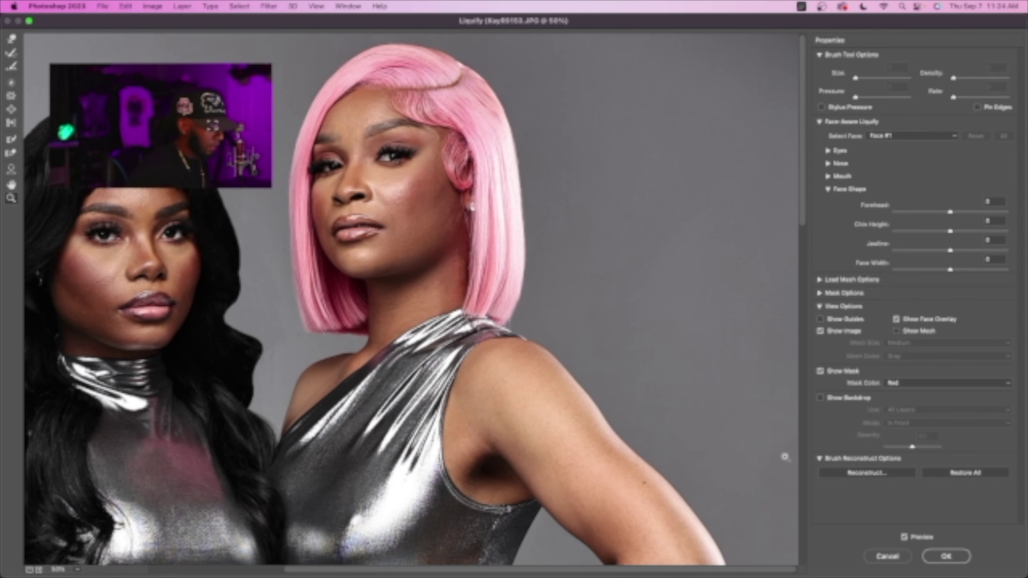
{"action": "left_click_drag", "start_coordinate": [451, 359], "coordinate": [637, 345]}
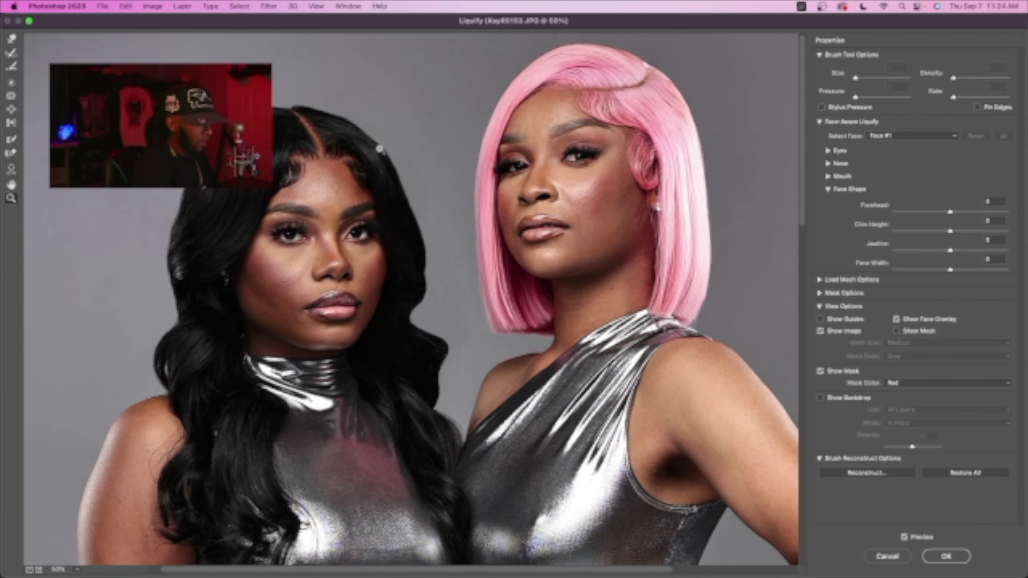
{"action": "key", "text": "w"}
{"action": "key", "text": "bracketright"}
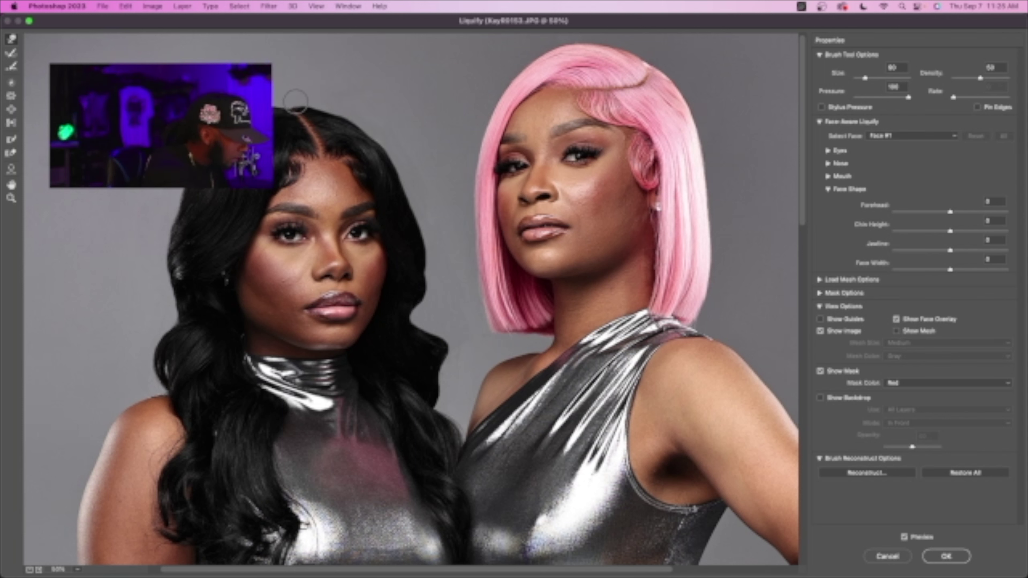
{"action": "key", "text": "bracketleft"}
{"action": "key", "text": "bracketleft"}
{"action": "key", "text": "bracketleft"}
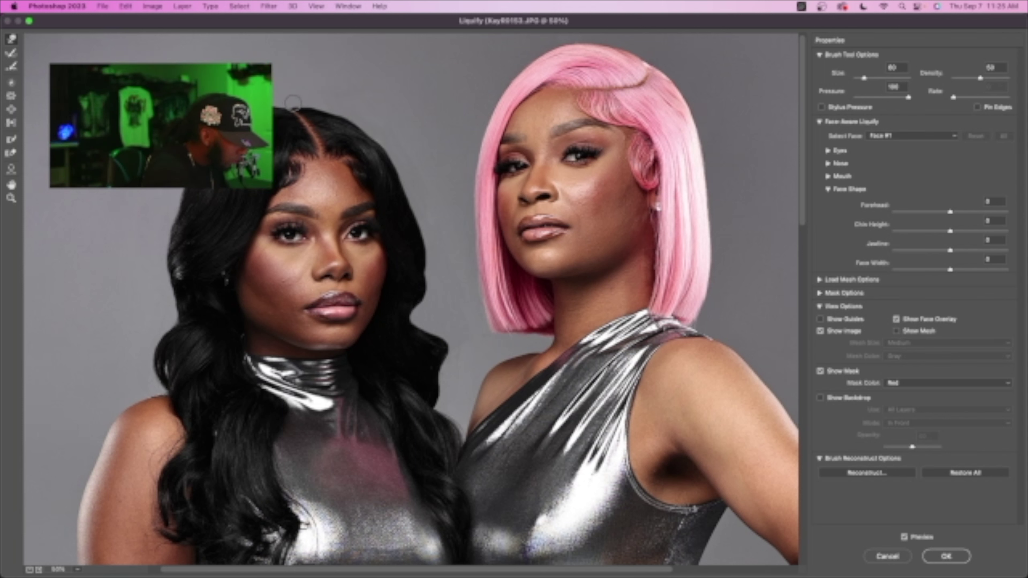
- Even out the dark-haired woman's crown to the right of her parting using Forward Warp at sizes 125 and 150
{"action": "key", "text": "bracketright"}
{"action": "key", "text": "bracketright"}
{"action": "key", "text": "bracketright"}
{"action": "key", "text": "bracketright"}
{"action": "key", "text": "bracketright"}
{"action": "key", "text": "bracketright"}
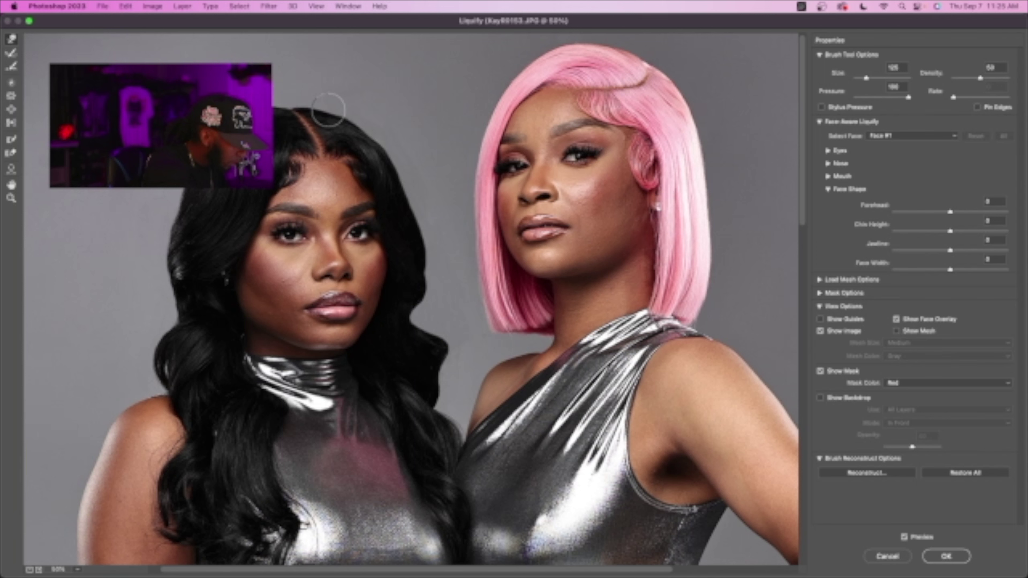
{"action": "key", "text": "bracketleft"}
{"action": "key", "text": "bracketleft"}
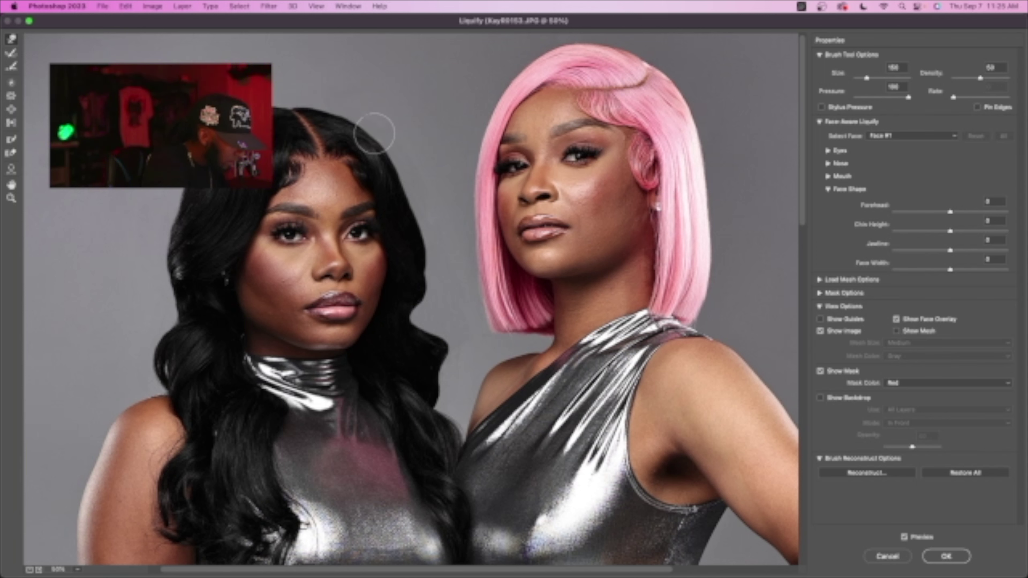
- Refine the dark-haired woman's right hair edge down to the curl beside her jaw using Forward Warp at sizes 125 and 60
{"action": "key", "text": "bracketright"}
{"action": "key", "text": "bracketright"}
{"action": "key", "text": "bracketright"}
{"action": "key", "text": "bracketright"}
{"action": "key", "text": "bracketleft"}
{"action": "key", "text": "bracketleft"}
{"action": "key", "text": "bracketleft"}
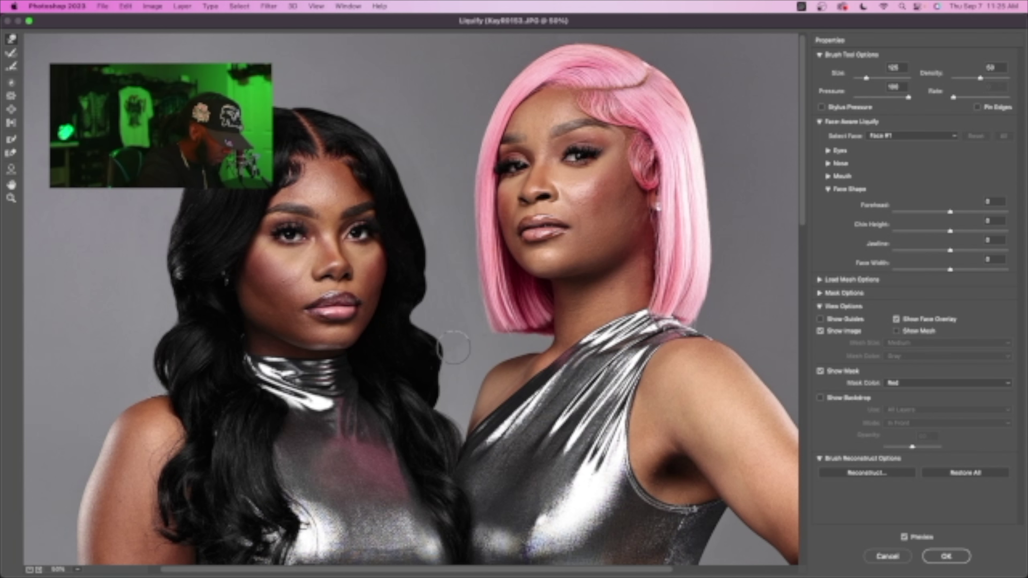
{"action": "key", "text": "bracketleft"}
{"action": "key", "text": "bracketleft"}
{"action": "key", "text": "bracketleft"}
{"action": "key", "text": "bracketleft"}
{"action": "key", "text": "bracketleft"}
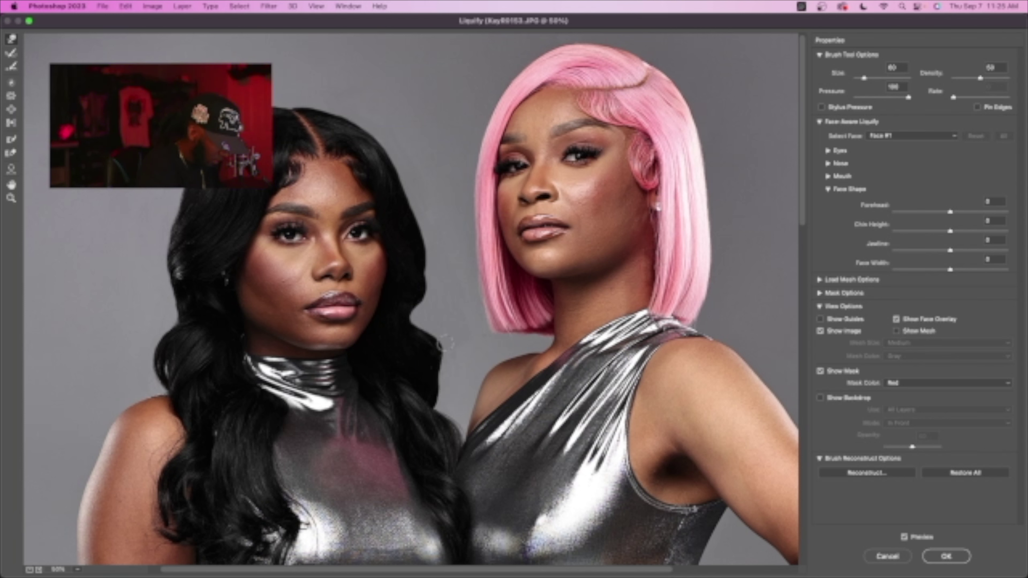
- Push in the bulging curl on the right of the dark-haired woman's hair using Forward Warp at sizes 200 and 100
{"action": "key", "text": "bracketright"}
{"action": "key", "text": "bracketright"}
{"action": "key", "text": "bracketright"}
{"action": "key", "text": "bracketright"}
{"action": "key", "text": "bracketright"}
{"action": "key", "text": "bracketright"}
{"action": "key", "text": "bracketright"}
{"action": "key", "text": "bracketright"}
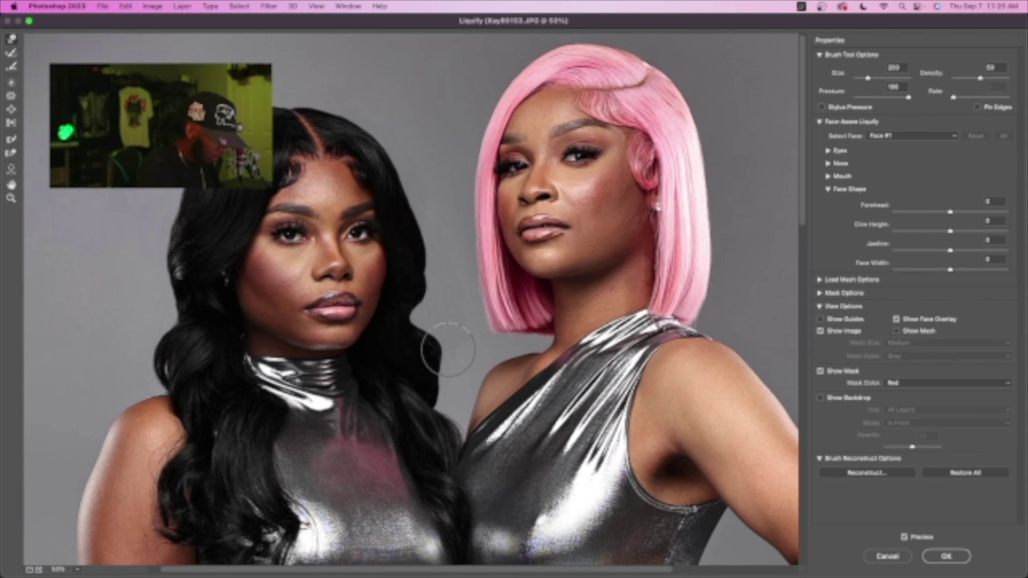
{"action": "key", "text": "bracketleft"}
{"action": "key", "text": "bracketleft"}
{"action": "key", "text": "bracketleft"}
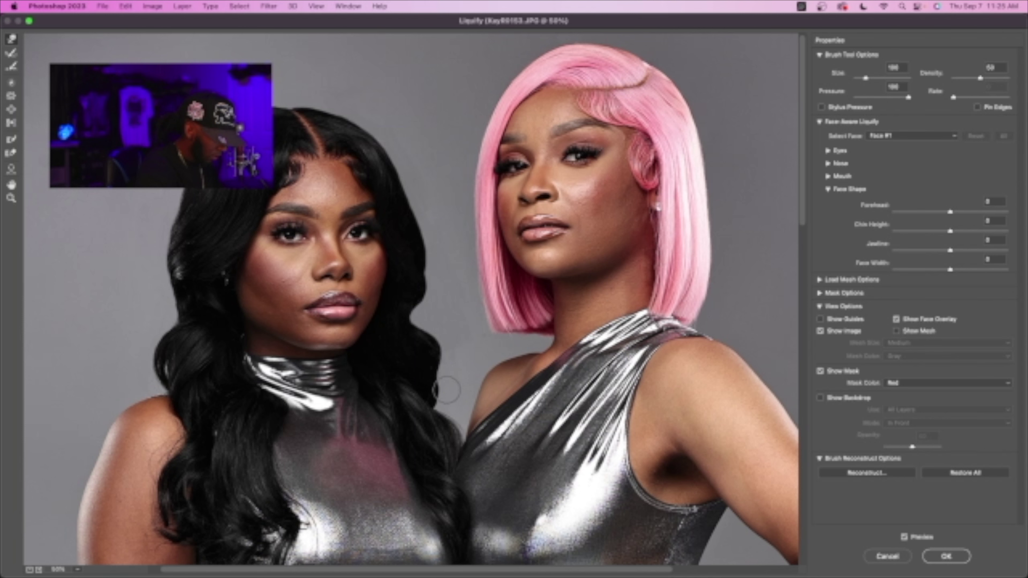
- Smooth the left outline of the dark-haired woman's hair beside her face using Forward Warp at sizes 175 and 80
{"action": "key", "text": "bracketright"}
{"action": "key", "text": "bracketright"}
{"action": "key", "text": "bracketright"}
{"action": "key", "text": "bracketright"}
{"action": "key", "text": "bracketright"}
{"action": "key", "text": "bracketright"}
{"action": "key", "text": "bracketright"}
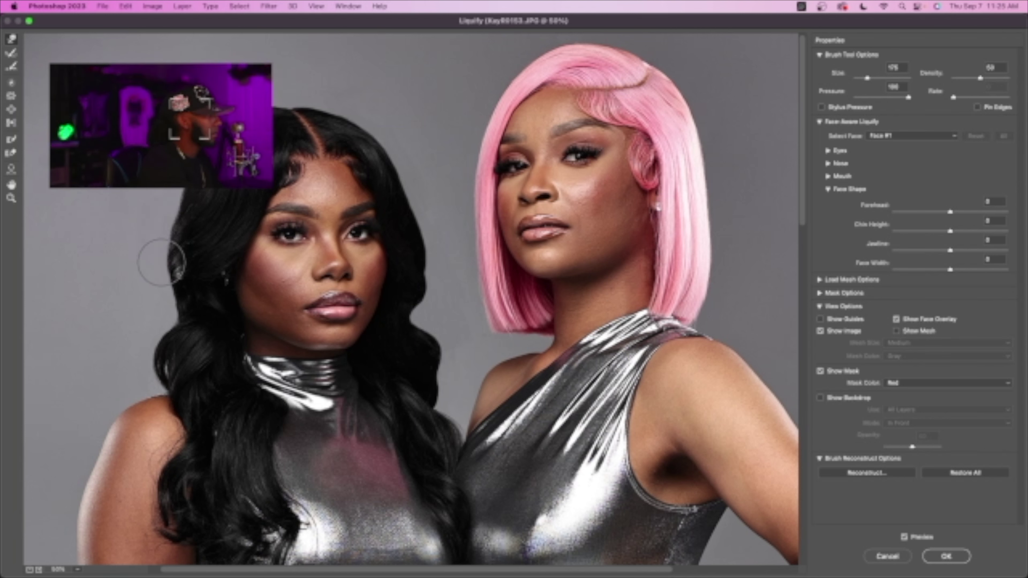
{"action": "key", "text": "bracketleft"}
{"action": "key", "text": "bracketleft"}
{"action": "key", "text": "bracketleft"}
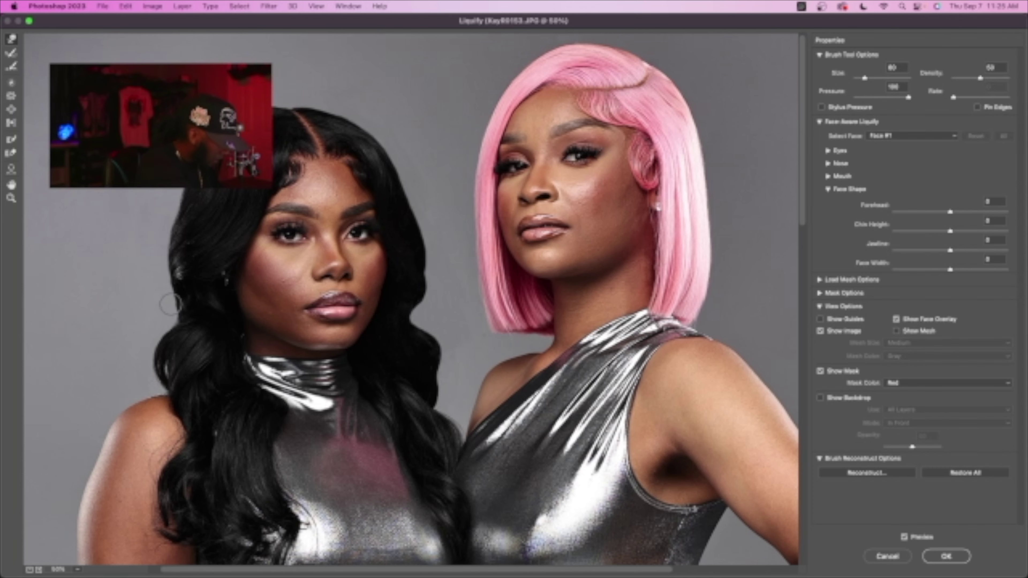
- Examine the reshaped hair and the outlines of both women's bodies down to the thighs
{"action": "key", "text": "space"}
{"action": "left_click_drag", "start_coordinate": [457, 270], "coordinate": [473, 269]}
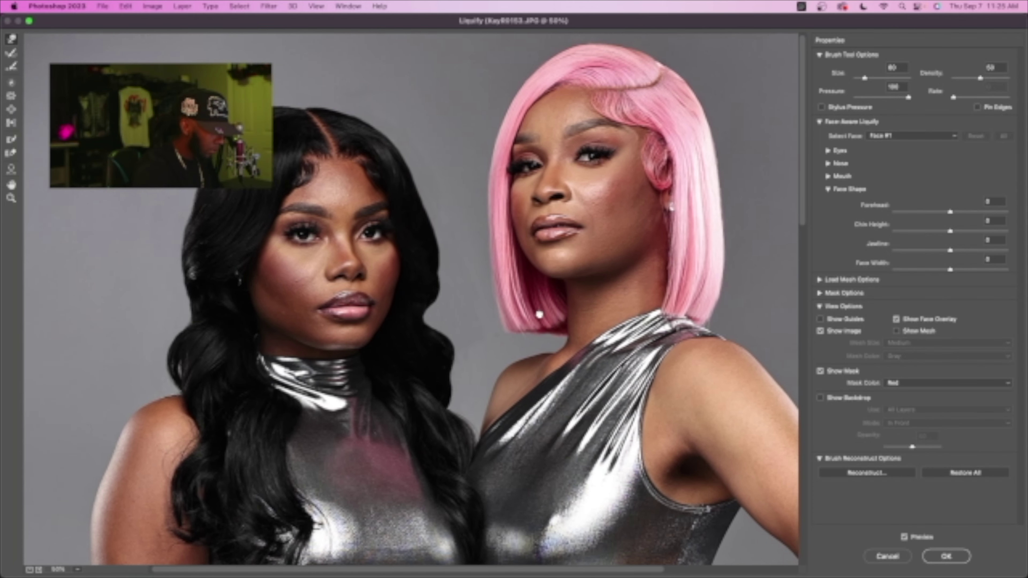
{"action": "scroll", "coordinate": [549, 279], "scroll_direction": "down", "scroll_amount": 5}
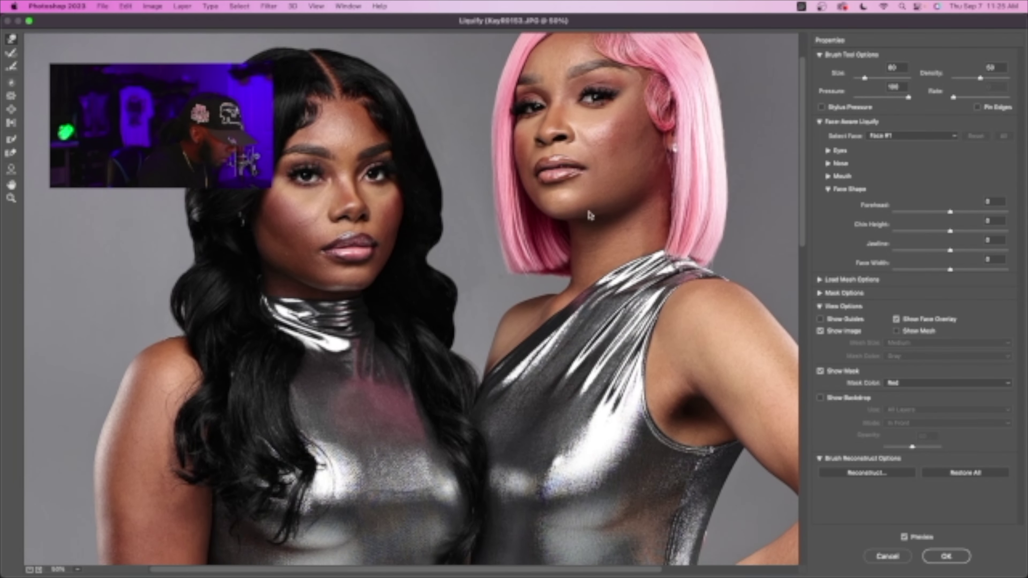
{"action": "scroll", "coordinate": [555, 312], "scroll_direction": "down", "scroll_amount": 4}
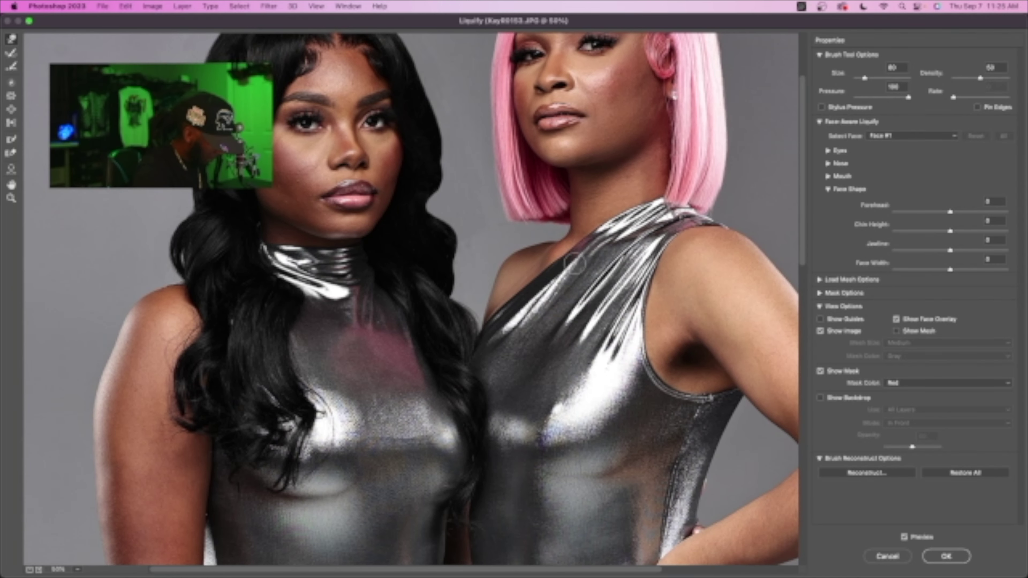
{"action": "key", "text": "z"}
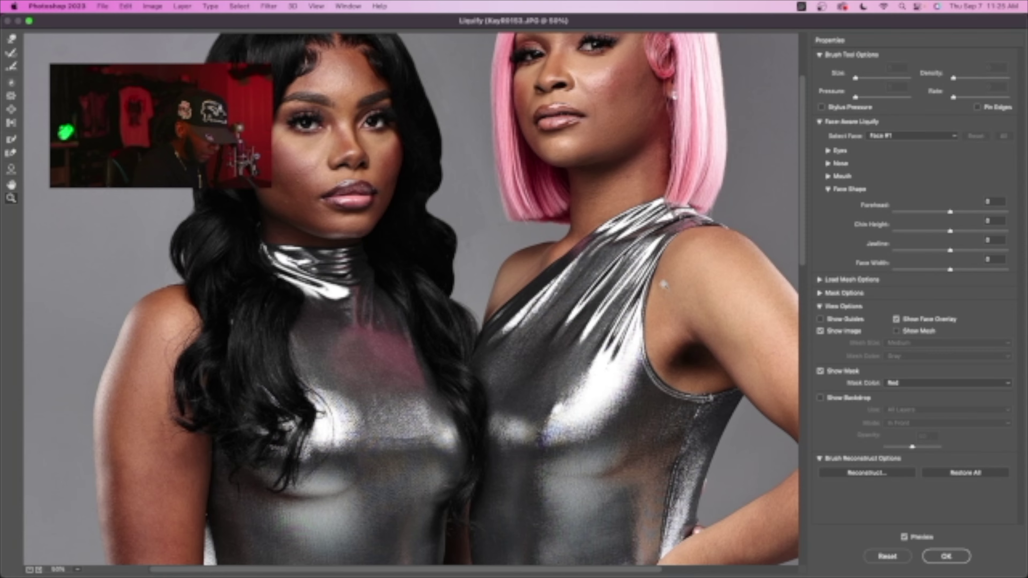
{"action": "left_click", "coordinate": [664, 286], "text": "alt"}
{"action": "left_click", "coordinate": [662, 284], "text": "alt"}
{"action": "key", "text": "space"}
{"action": "left_click_drag", "start_coordinate": [543, 378], "coordinate": [542, 349]}
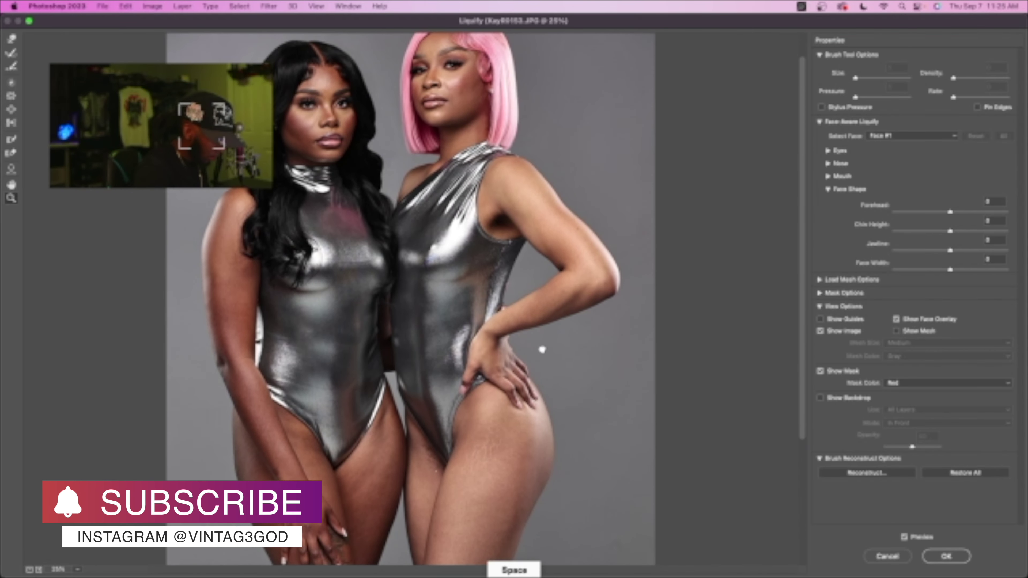
- Refine the outlines of both women's arms using Forward Warp at size 300
{"action": "key", "text": "w"}
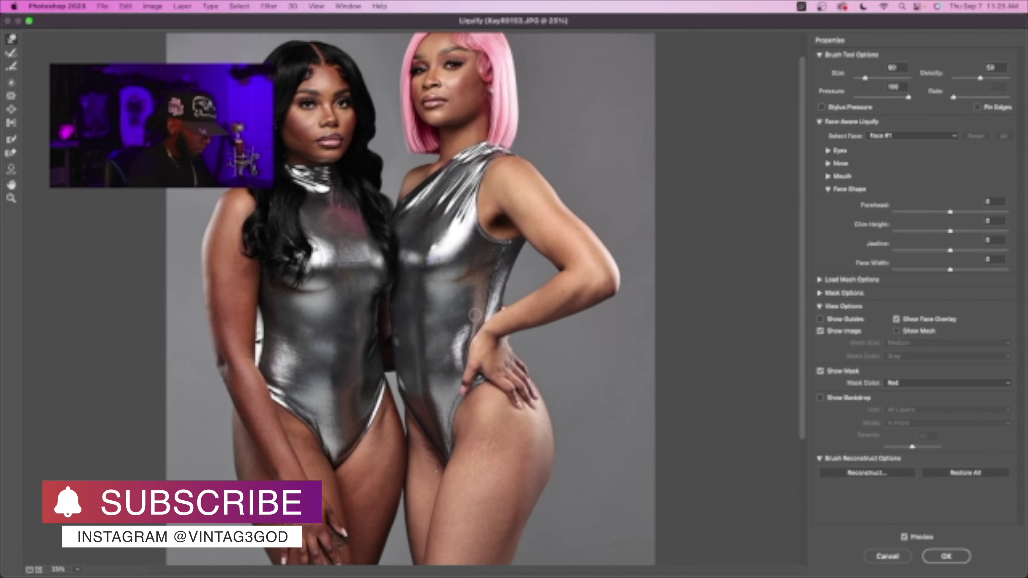
{"action": "key", "text": "bracketright"}
{"action": "key", "text": "bracketright"}
{"action": "key", "text": "bracketright"}
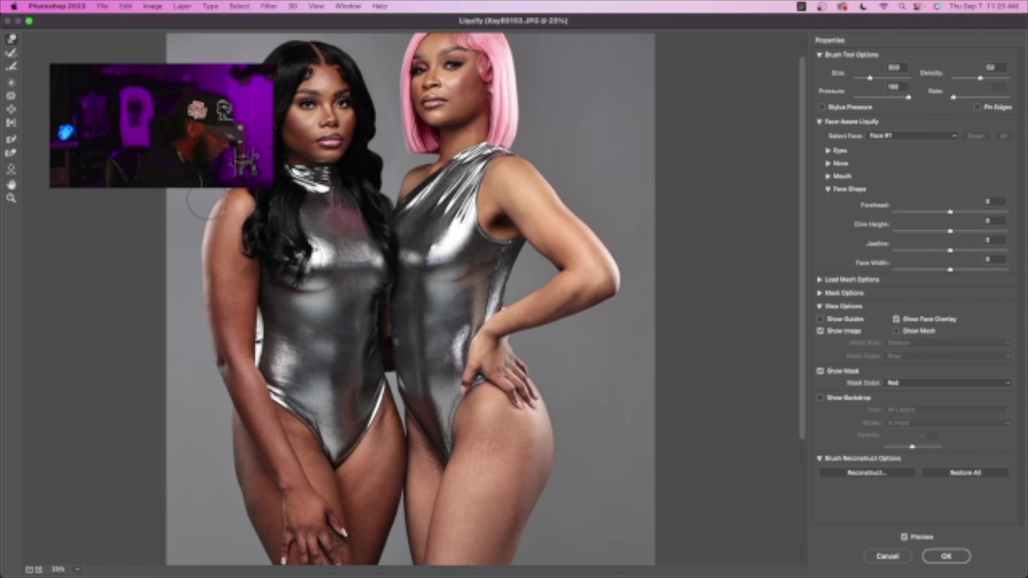
{"action": "key", "text": "bracketright"}
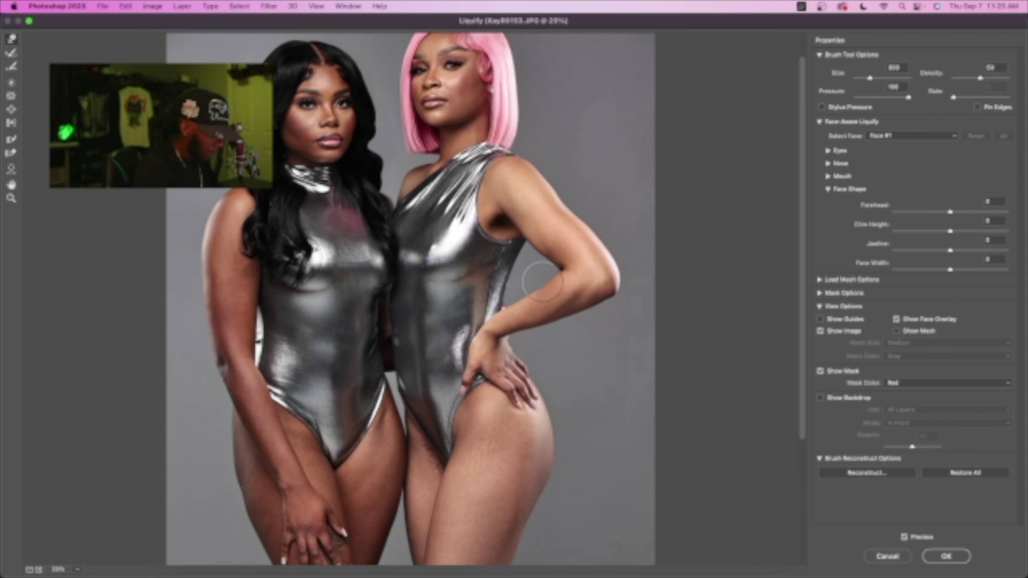
{"action": "key", "text": "space"}
{"action": "left_click_drag", "start_coordinate": [597, 252], "coordinate": [597, 279]}
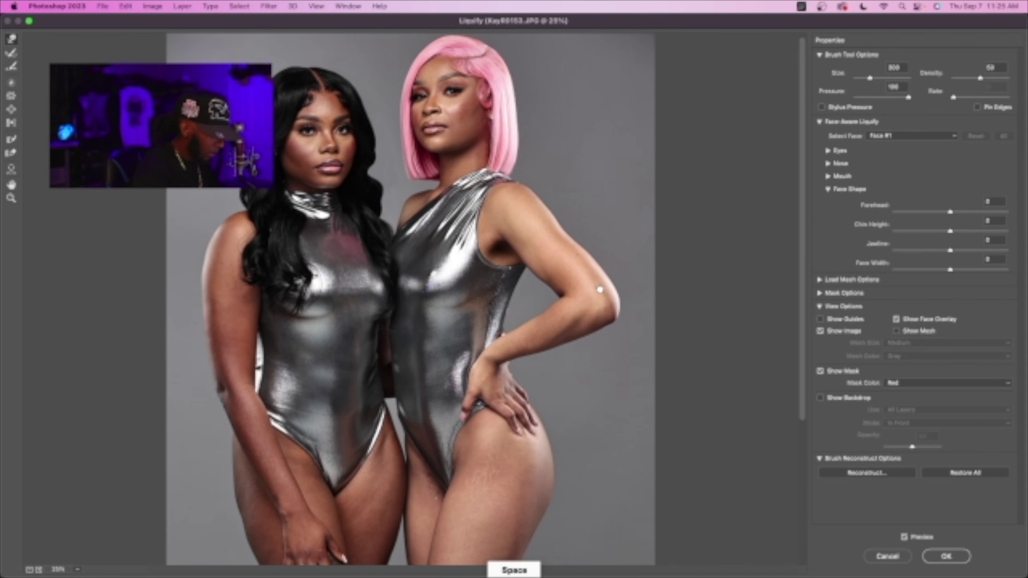
- Adjust the dark-haired woman's waist edge in the gap between the two bodies using Forward Warp at sizes 125, 150 and 175
{"action": "key", "text": "bracketleft"}
{"action": "key", "text": "bracketleft"}
{"action": "key", "text": "bracketleft"}
{"action": "key", "text": "bracketleft"}
{"action": "key", "text": "z"}
{"action": "left_click", "coordinate": [372, 358]}
{"action": "left_click", "coordinate": [369, 287]}
{"action": "key", "text": "w"}
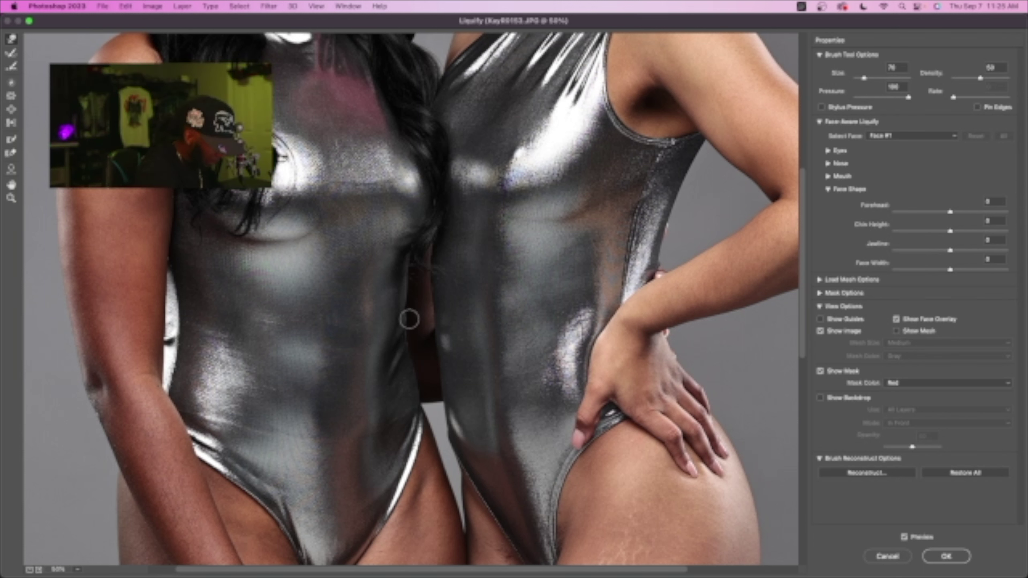
{"action": "key", "text": "bracketright"}
{"action": "key", "text": "bracketright"}
{"action": "key", "text": "bracketright"}
{"action": "key", "text": "bracketright"}
{"action": "key", "text": "bracketright"}
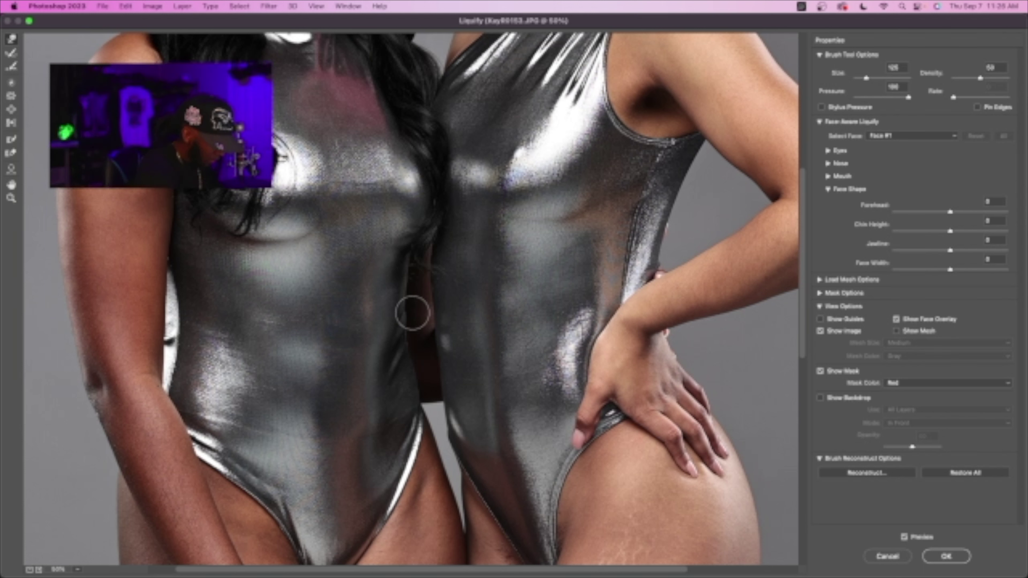
{"action": "key", "text": "bracketright"}
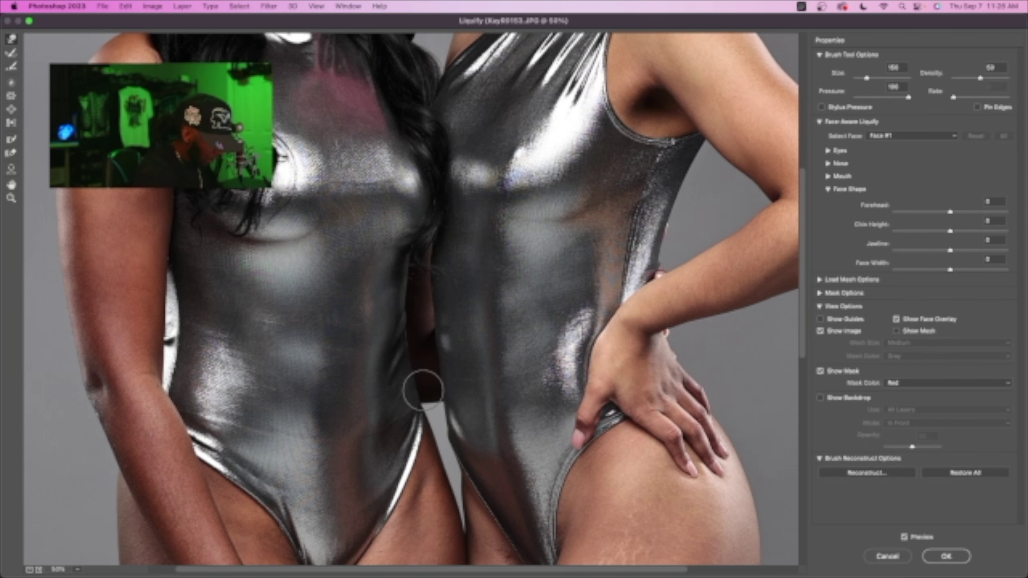
{"action": "key", "text": "bracketright"}
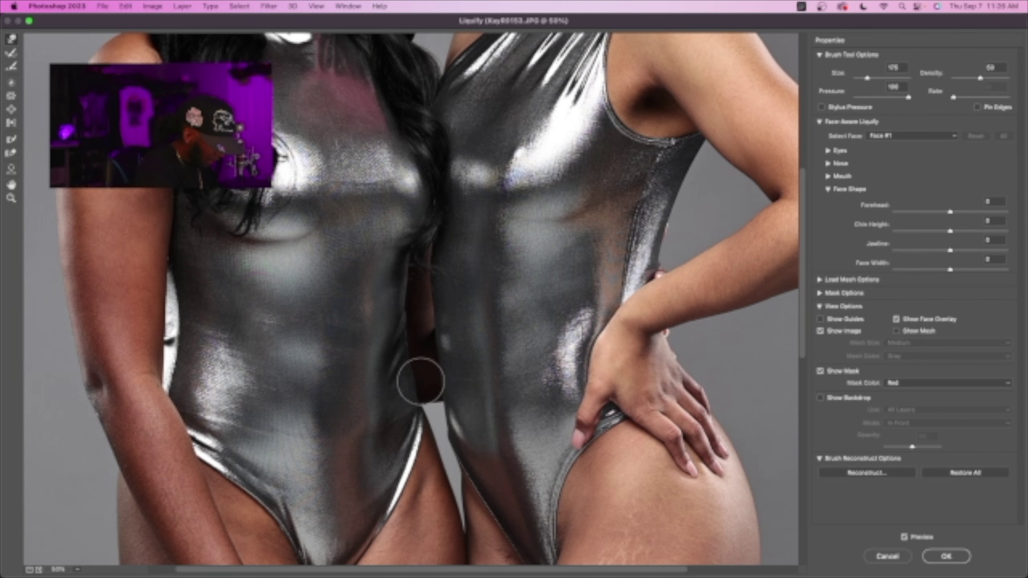
- Refine the pink-haired woman's waist edge above her wrist using Forward Warp at sizes 80 and 45
{"action": "key", "text": "bracketleft"}
{"action": "key", "text": "bracketleft"}
{"action": "key", "text": "bracketleft"}
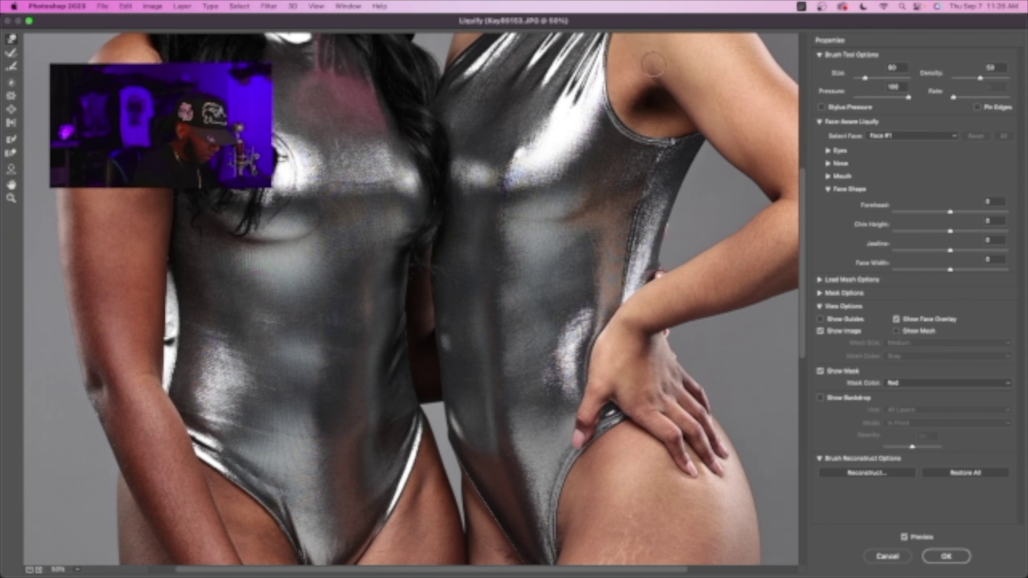
{"action": "left_click_drag", "start_coordinate": [646, 210], "coordinate": [639, 157]}
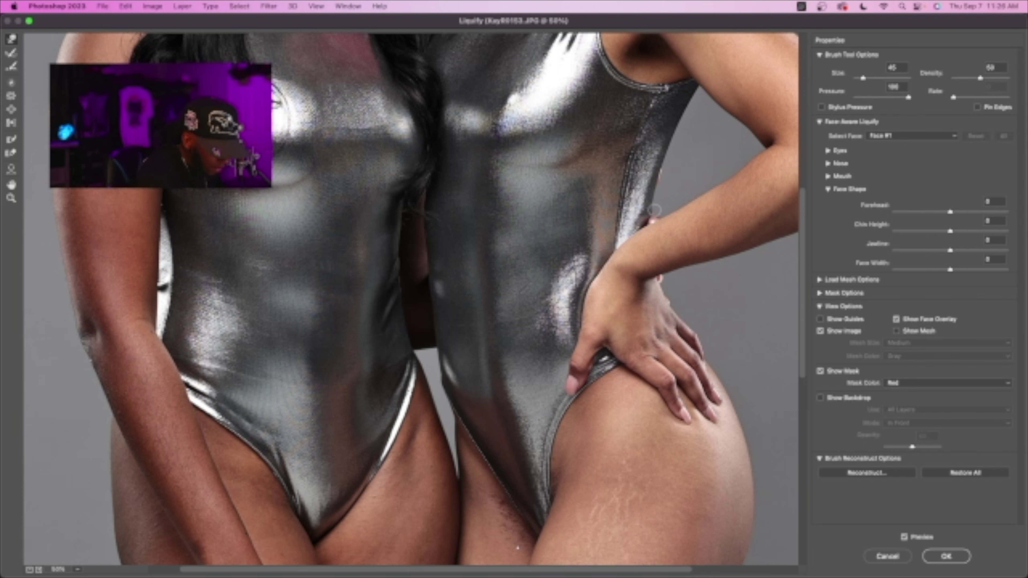
{"action": "left_click_drag", "start_coordinate": [502, 378], "coordinate": [510, 471]}
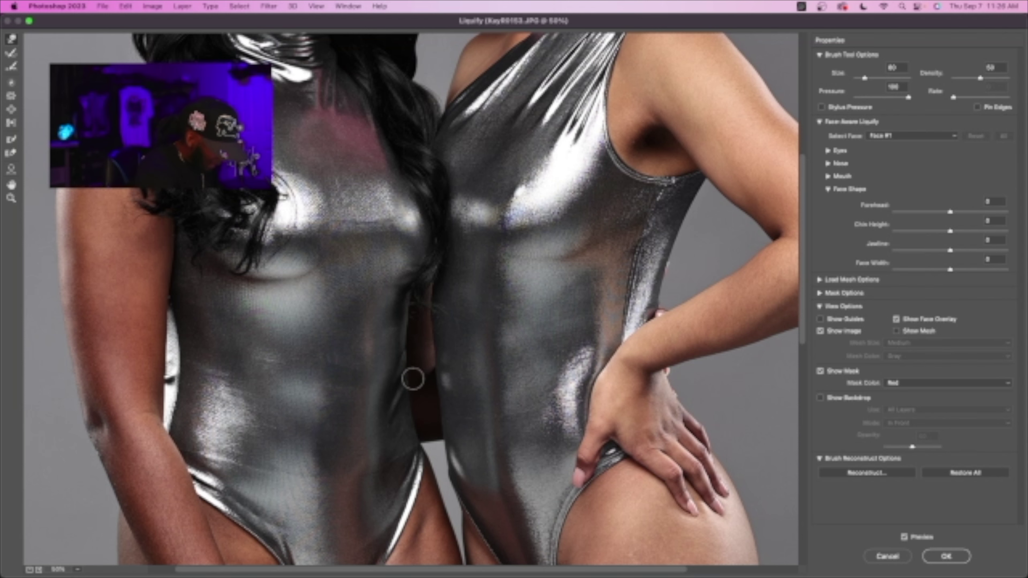
- Compare the full portrait with and without the Liquify changes and apply them to the image
{"action": "key", "text": "z"}
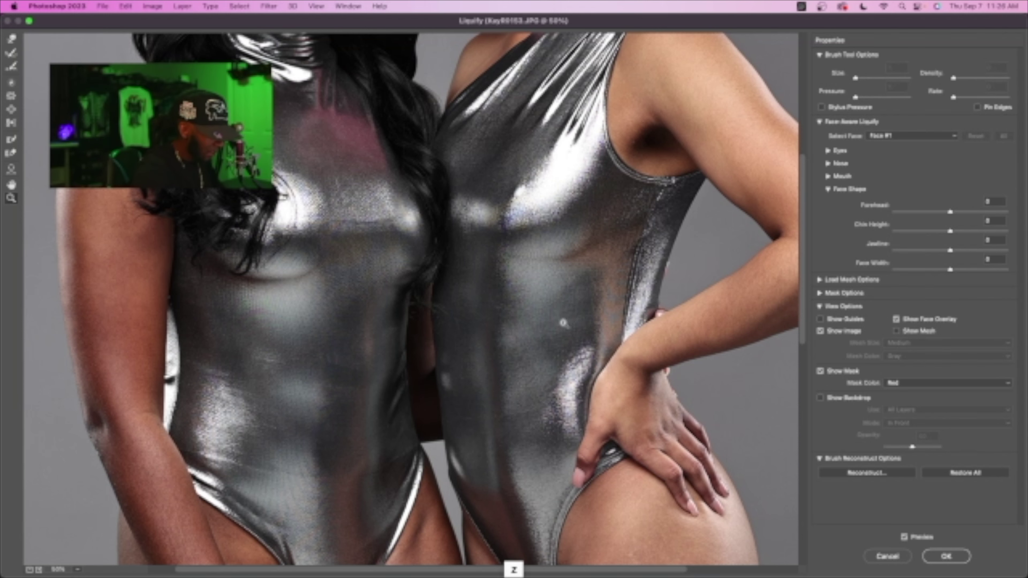
{"action": "left_click", "coordinate": [556, 282], "text": "alt"}
{"action": "left_click", "coordinate": [557, 283], "text": "alt"}
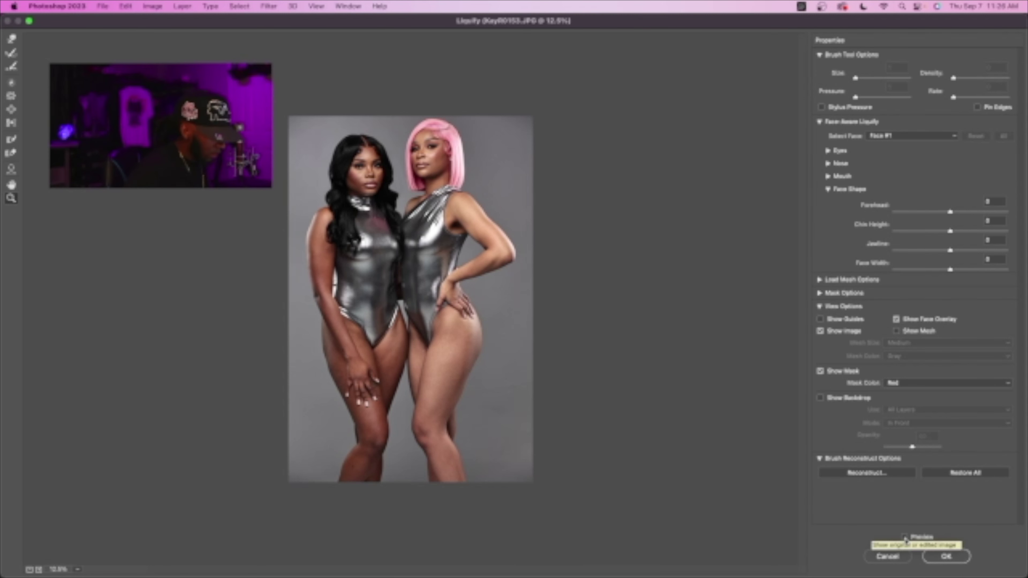
{"action": "left_click", "coordinate": [945, 557]}
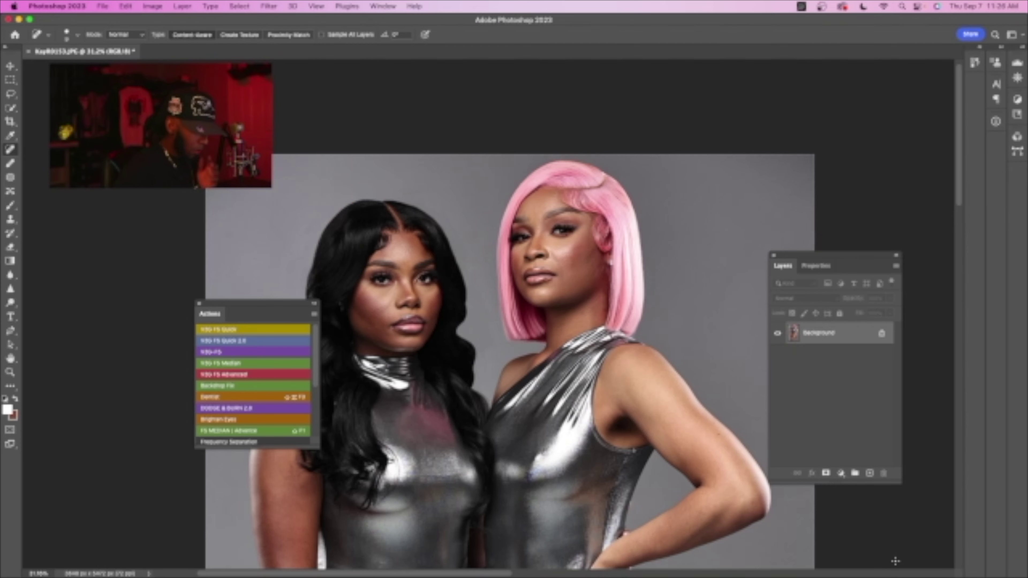
- Examine both women's faces and the dark-haired woman's skin texture up close for remaining flaws
{"action": "key", "text": "space"}
{"action": "left_click_drag", "start_coordinate": [662, 388], "coordinate": [696, 235]}
{"action": "left_click_drag", "start_coordinate": [655, 449], "coordinate": [720, 392]}
{"action": "left_click_drag", "start_coordinate": [369, 277], "coordinate": [330, 429]}
{"action": "key", "text": "z"}
{"action": "left_click_drag", "start_coordinate": [607, 135], "coordinate": [648, 137]}
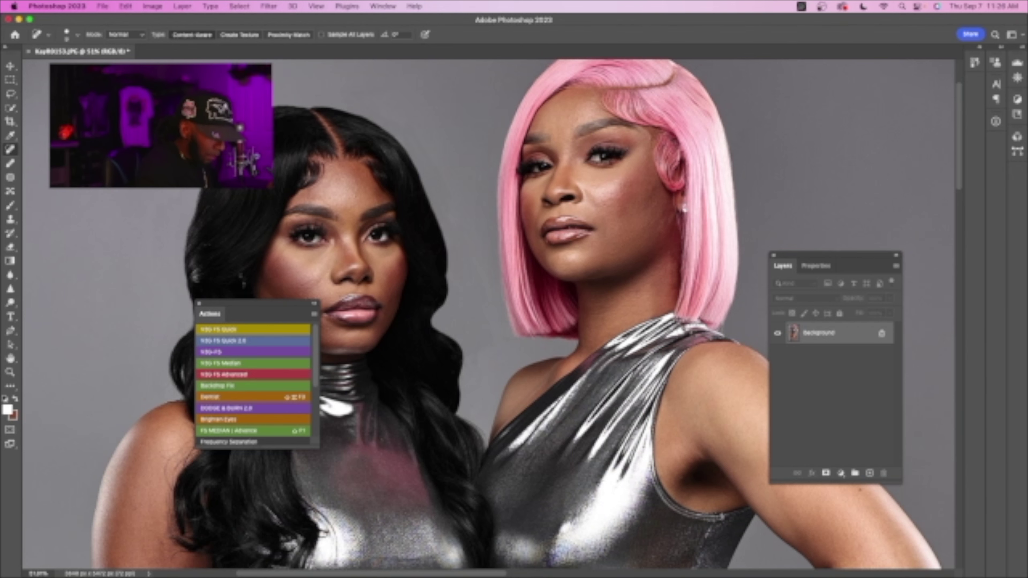
{"action": "left_click_drag", "start_coordinate": [441, 289], "coordinate": [544, 244]}
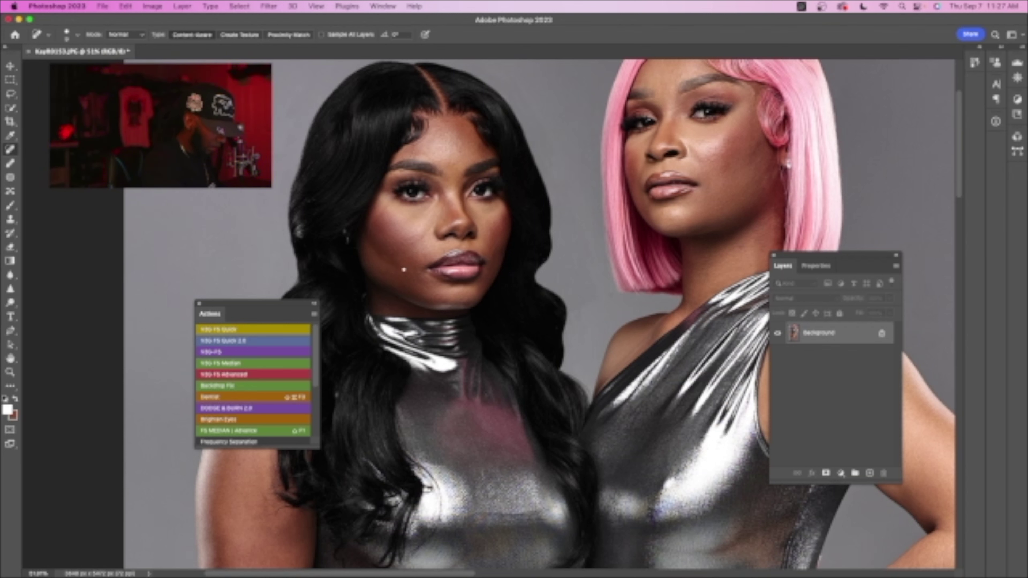
{"action": "key", "text": "z"}
{"action": "mouse_move", "coordinate": [613, 243]}
{"action": "left_mouse_down"}
{"action": "mouse_move", "coordinate": [551, 230]}
{"action": "mouse_move", "coordinate": [660, 241]}
{"action": "left_mouse_up"}
{"action": "key", "text": "z"}
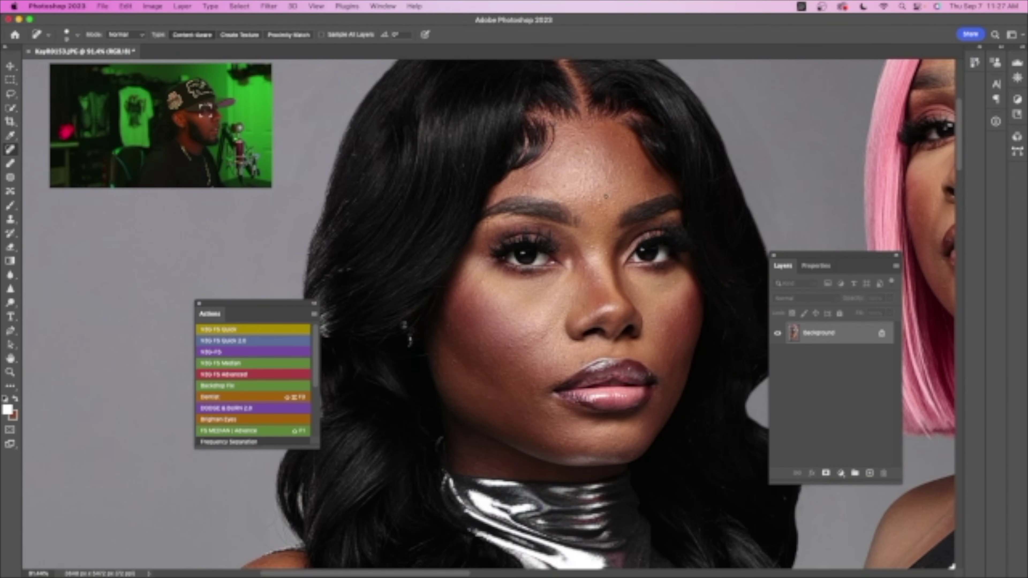
{"action": "key", "text": "z"}
{"action": "mouse_move", "coordinate": [633, 298]}
{"action": "left_mouse_down"}
{"action": "mouse_move", "coordinate": [593, 305]}
{"action": "mouse_move", "coordinate": [666, 329]}
{"action": "left_mouse_up"}
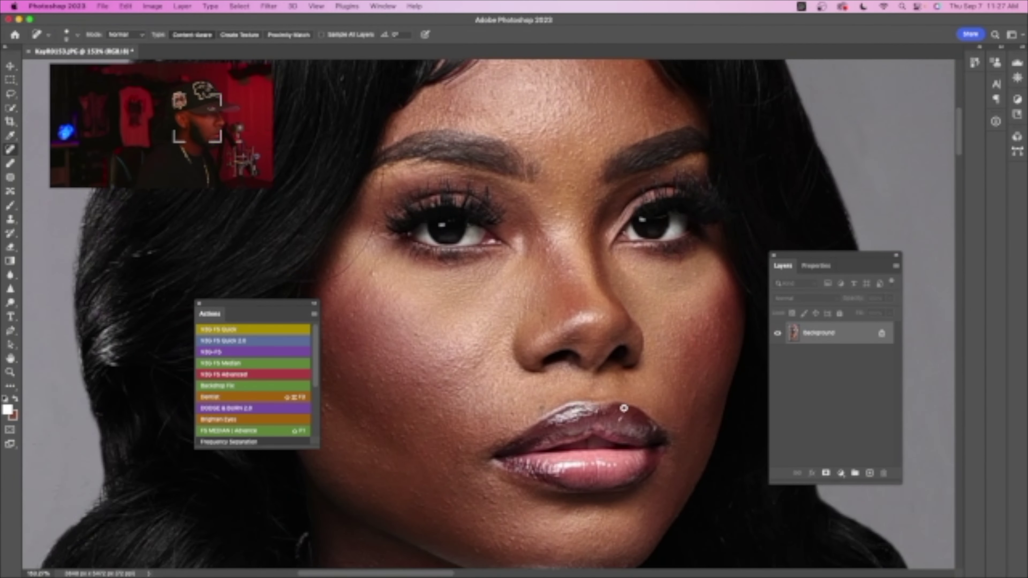
{"action": "key", "text": "z"}
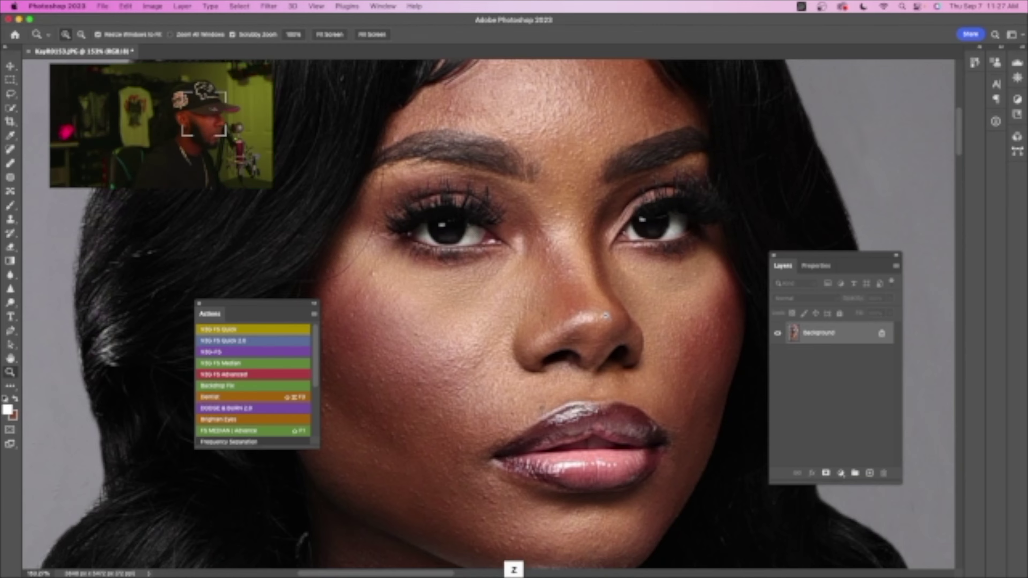
{"action": "left_click_drag", "start_coordinate": [611, 327], "coordinate": [580, 328]}
- Remove the dark spots on the pink-haired woman's inner thigh along the bodysuit edge with the Spot Healing Brush at size 20
{"action": "key", "text": "space"}
{"action": "left_click_drag", "start_coordinate": [682, 450], "coordinate": [502, 244]}
{"action": "left_click_drag", "start_coordinate": [564, 363], "coordinate": [573, 258]}
{"action": "key", "text": "space"}
{"action": "left_click_drag", "start_coordinate": [459, 355], "coordinate": [509, 314]}
{"action": "key", "text": "z"}
{"action": "mouse_move", "coordinate": [613, 480]}
{"action": "left_mouse_down"}
{"action": "mouse_move", "coordinate": [584, 429]}
{"action": "mouse_move", "coordinate": [606, 452]}
{"action": "left_mouse_up"}
{"action": "key", "text": "j"}
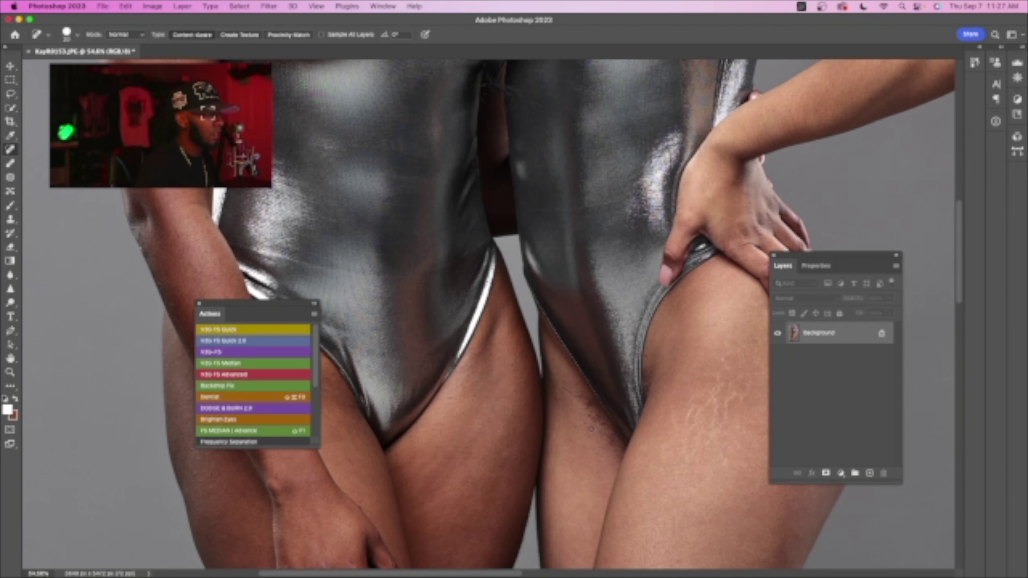
{"action": "left_click_drag", "start_coordinate": [597, 430], "coordinate": [598, 431]}
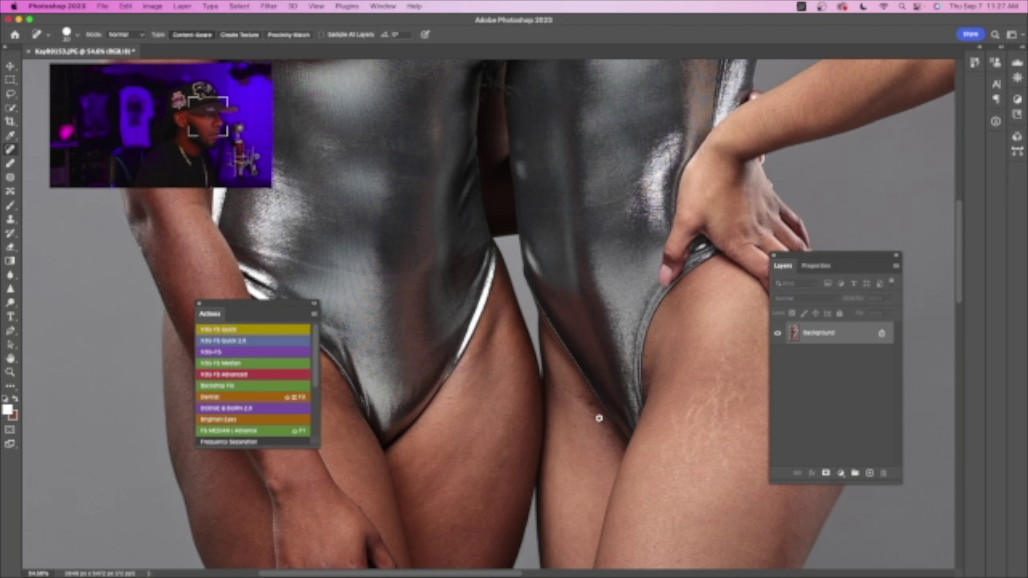
- Heal stretch marks on the pink-haired woman's upper thigh and leftover spots beside the bodysuit edge with the Spot Healing Brush at size 10
{"action": "key", "text": "["}
{"action": "key", "text": "["}
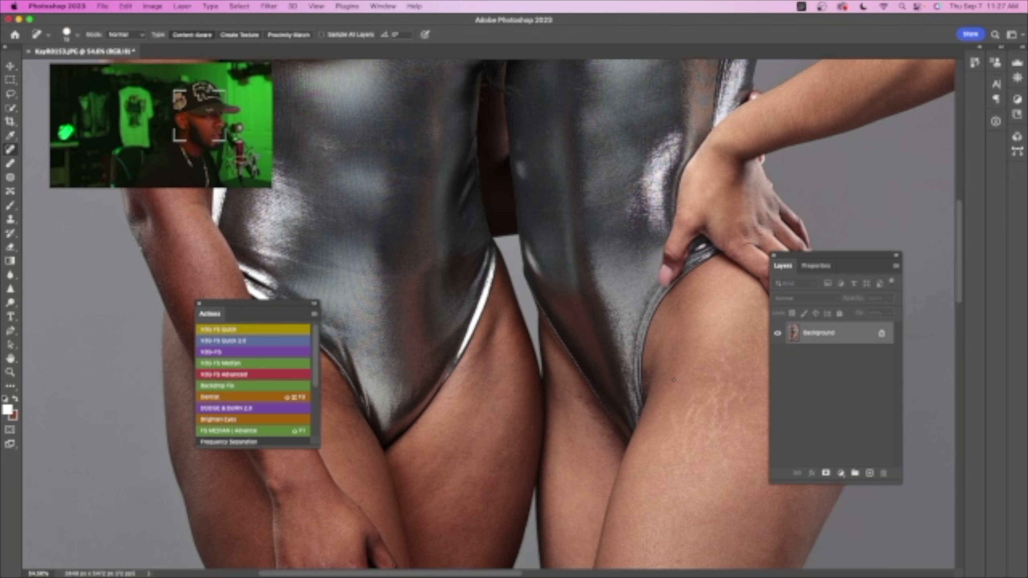
{"action": "left_click_drag", "start_coordinate": [693, 411], "coordinate": [695, 427]}
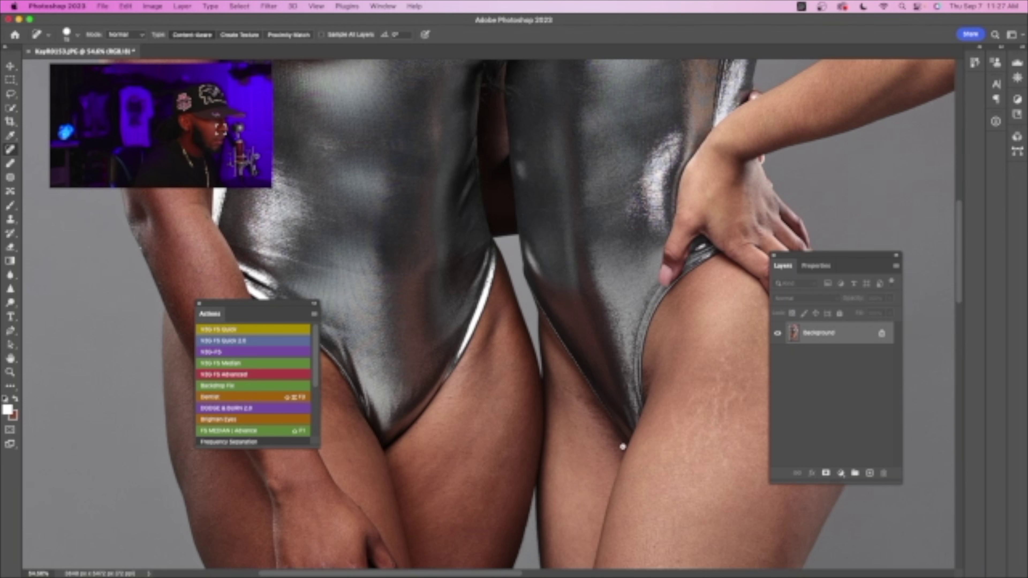
{"action": "left_click", "coordinate": [597, 420]}
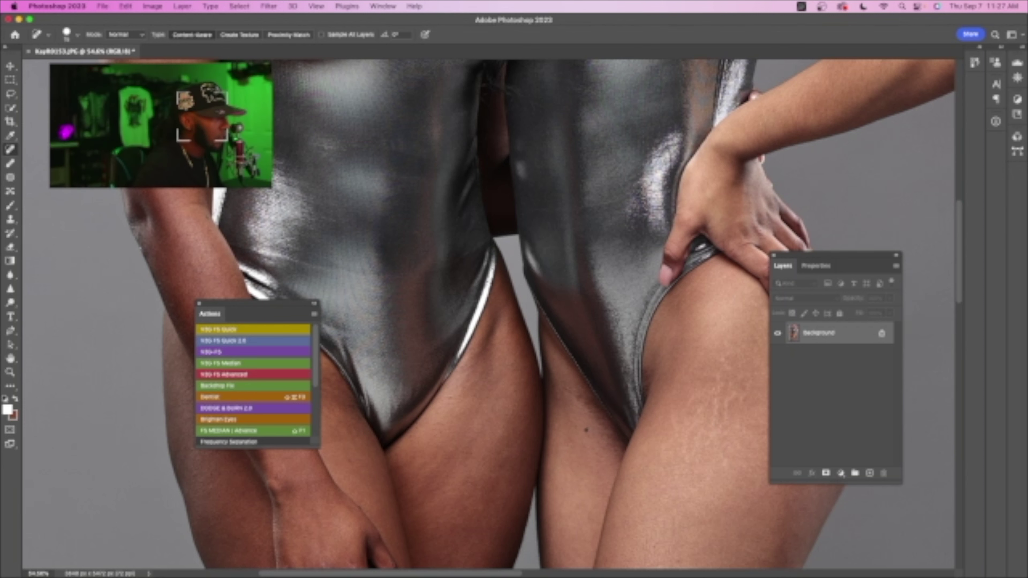
- Review the healed thigh area and the full portrait for remaining distractions
{"action": "key", "text": "z"}
{"action": "mouse_move", "coordinate": [511, 426]}
{"action": "left_mouse_down"}
{"action": "mouse_move", "coordinate": [434, 404]}
{"action": "mouse_move", "coordinate": [440, 399]}
{"action": "left_mouse_up"}
{"action": "left_click_drag", "start_coordinate": [455, 280], "coordinate": [544, 283]}
{"action": "key", "text": "j"}
{"action": "key", "text": "z"}
{"action": "mouse_move", "coordinate": [433, 344]}
{"action": "left_mouse_down"}
{"action": "mouse_move", "coordinate": [397, 344]}
{"action": "mouse_move", "coordinate": [377, 325]}
{"action": "left_mouse_up"}
{"action": "key", "text": "j"}
{"action": "key", "text": "space"}
{"action": "left_click_drag", "start_coordinate": [523, 423], "coordinate": [517, 333]}
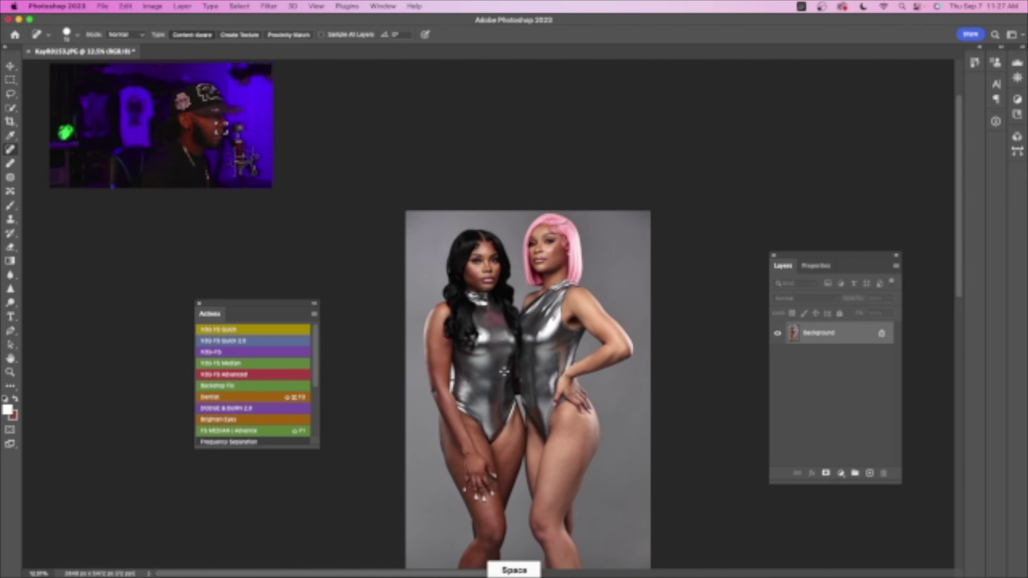
- Clone over the dark crease in the bright fabric between the dark-haired woman's arm and waist with the Clone Stamp at size 20
{"action": "key", "text": "z"}
{"action": "left_click_drag", "start_coordinate": [451, 380], "coordinate": [467, 336]}
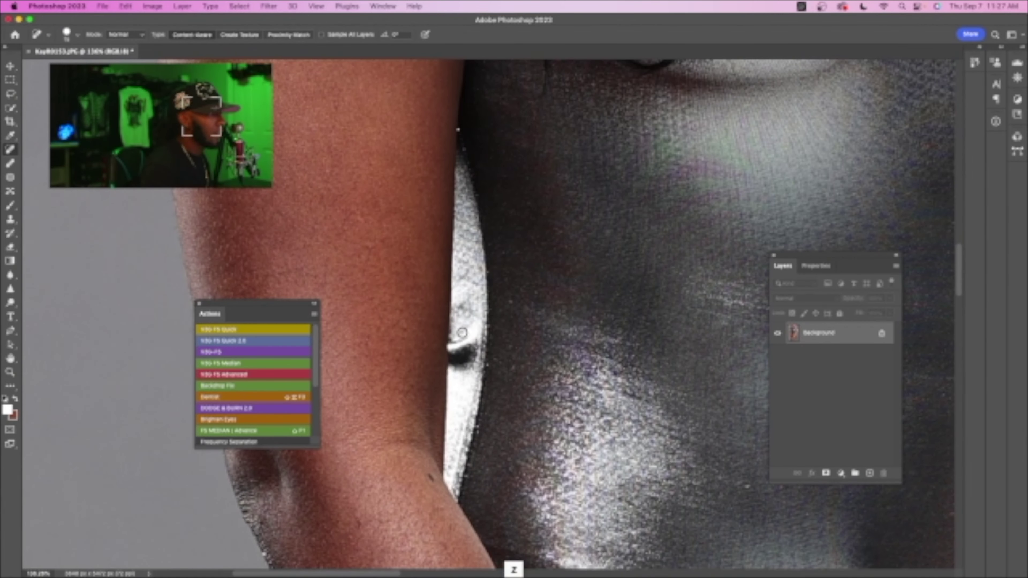
{"action": "key", "text": "s"}
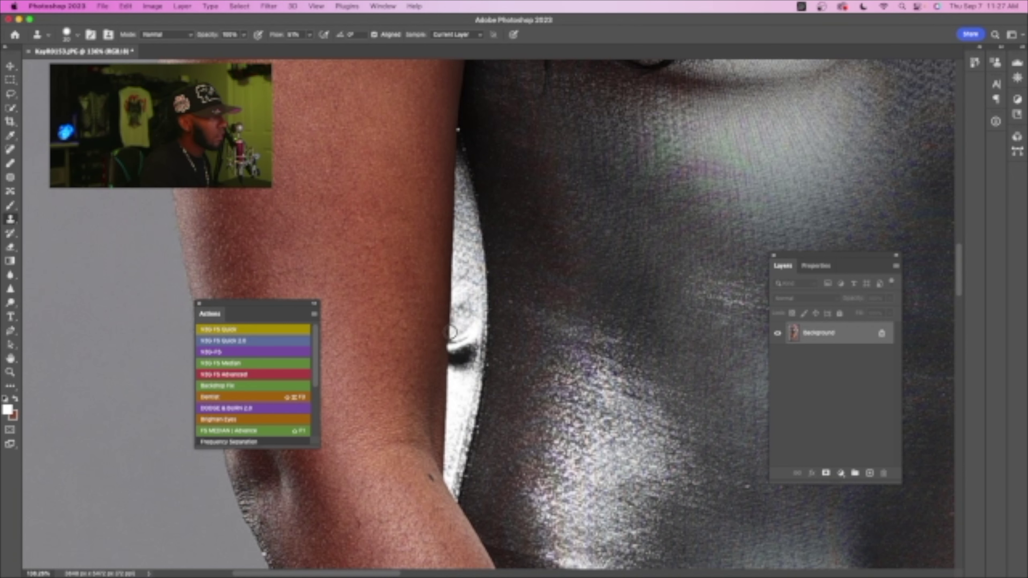
{"action": "scroll", "coordinate": [448, 331], "scroll_direction": "up", "scroll_amount": 3}
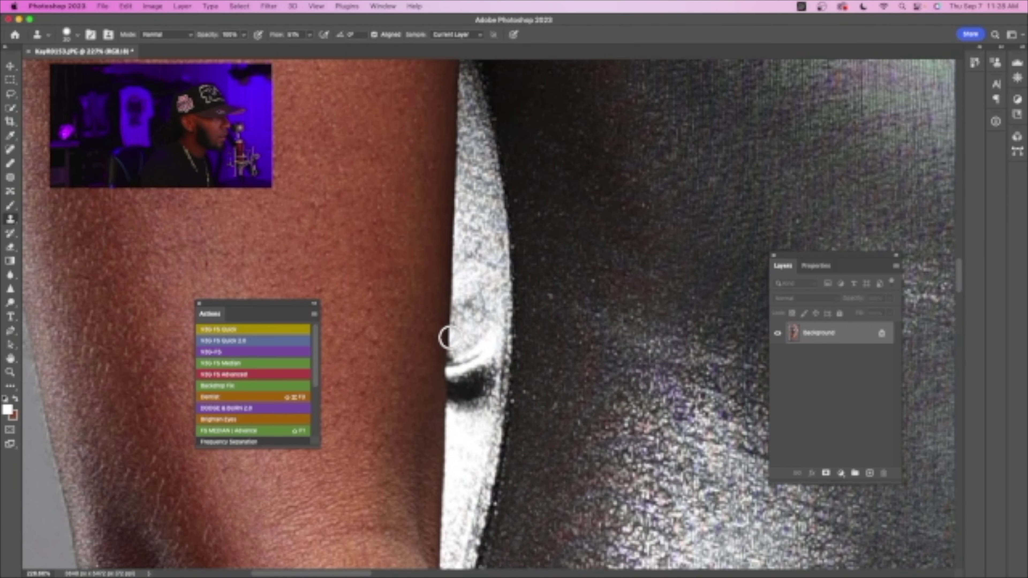
{"action": "mouse_move", "coordinate": [451, 337]}
{"action": "left_mouse_down"}
{"action": "mouse_move", "coordinate": [456, 387]}
{"action": "mouse_move", "coordinate": [471, 358]}
{"action": "mouse_move", "coordinate": [479, 380]}
{"action": "mouse_move", "coordinate": [483, 342]}
{"action": "mouse_move", "coordinate": [486, 393]}
{"action": "mouse_move", "coordinate": [484, 362]}
{"action": "mouse_move", "coordinate": [466, 418]}
{"action": "mouse_move", "coordinate": [460, 375]}
{"action": "mouse_move", "coordinate": [463, 417]}
{"action": "mouse_move", "coordinate": [486, 399]}
{"action": "mouse_move", "coordinate": [467, 380]}
{"action": "left_mouse_up"}
- Clone dark hair over the bright strands and grey patch at the outer side of the dark-haired woman's hair beside her earring
{"action": "key", "text": "z"}
{"action": "left_click_drag", "start_coordinate": [541, 305], "coordinate": [423, 292]}
{"action": "left_click_drag", "start_coordinate": [490, 292], "coordinate": [443, 271]}
{"action": "key", "text": "s"}
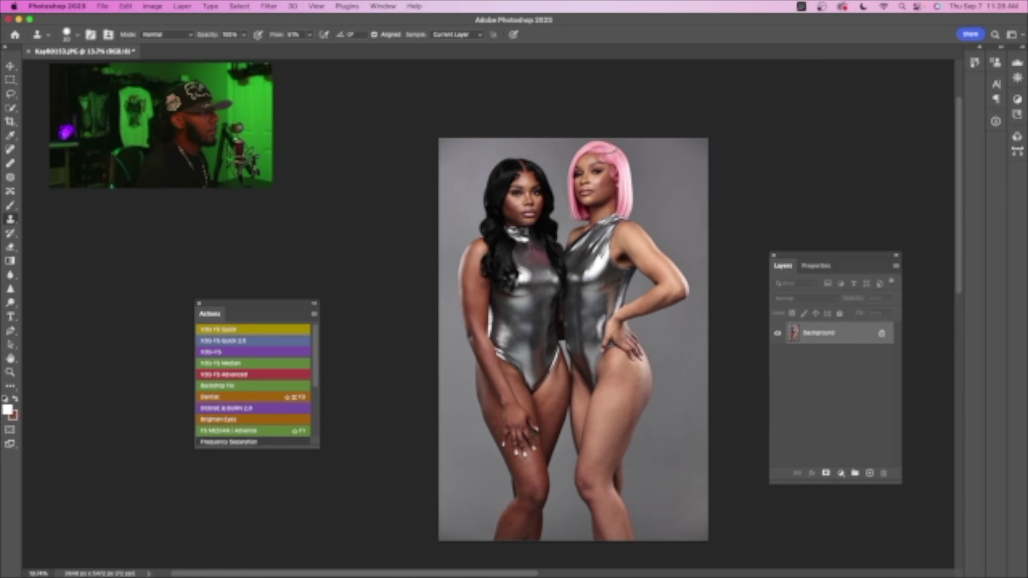
{"action": "key", "text": "z"}
{"action": "left_click_drag", "start_coordinate": [483, 211], "coordinate": [564, 344]}
{"action": "key", "text": "space"}
{"action": "mouse_move", "coordinate": [530, 246]}
{"action": "left_mouse_down"}
{"action": "mouse_move", "coordinate": [549, 389]}
{"action": "mouse_move", "coordinate": [549, 263]}
{"action": "left_mouse_up"}
{"action": "key", "text": "z"}
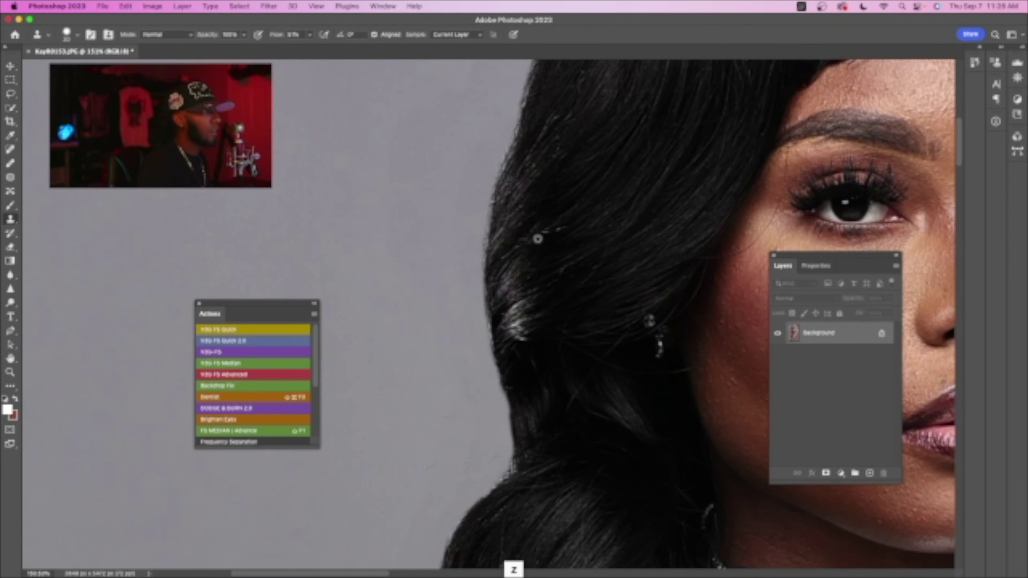
{"action": "left_click", "coordinate": [539, 239], "text": "alt"}
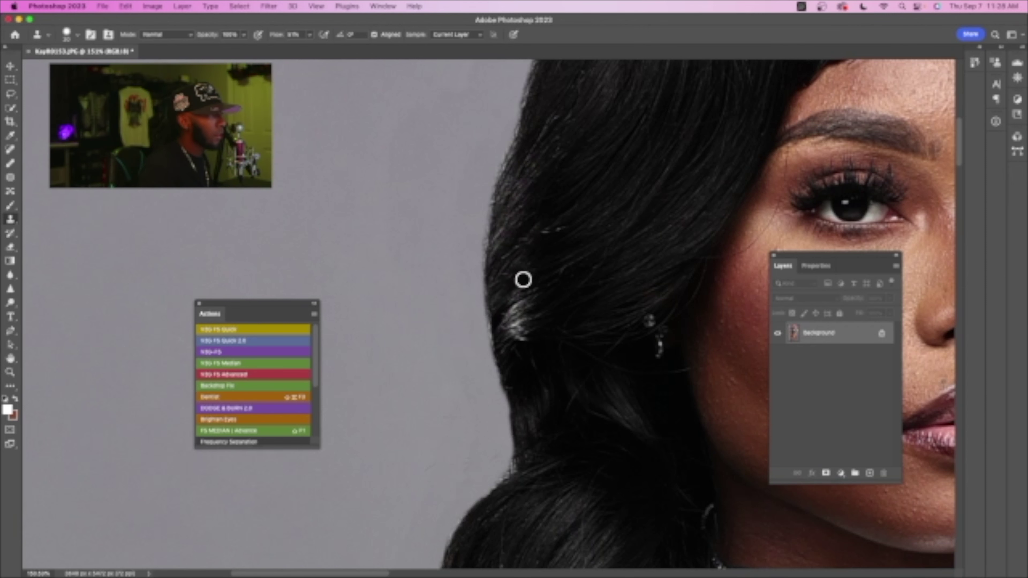
{"action": "left_click_drag", "start_coordinate": [507, 339], "coordinate": [524, 340]}
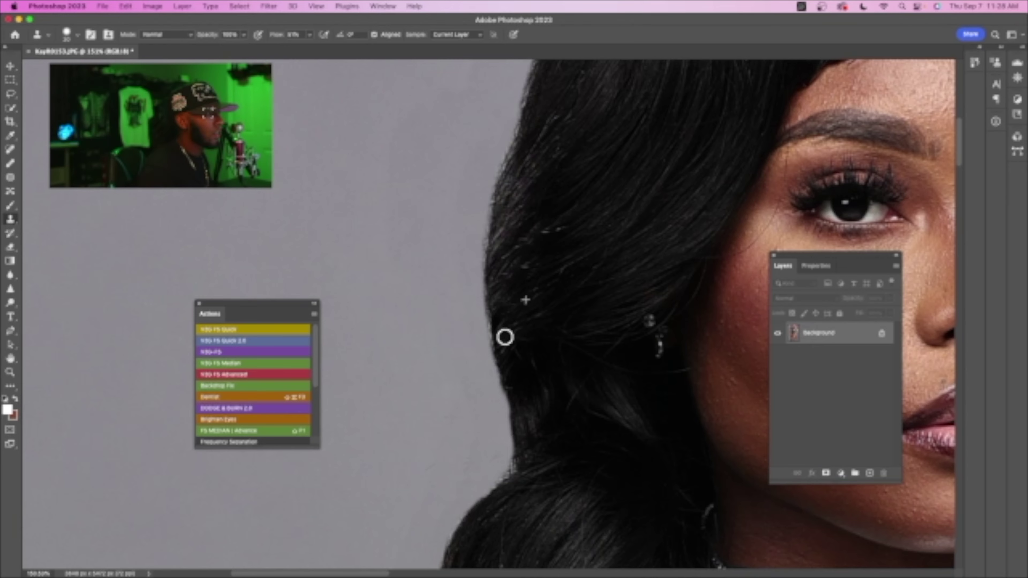
- Review the outer edge of the dark-haired woman's hair and the full portrait for remaining distractions
{"action": "key", "text": "z"}
{"action": "left_click_drag", "start_coordinate": [551, 343], "coordinate": [457, 319]}
{"action": "key", "text": "space"}
{"action": "mouse_move", "coordinate": [557, 351]}
{"action": "left_mouse_down"}
{"action": "mouse_move", "coordinate": [518, 264]}
{"action": "mouse_move", "coordinate": [542, 287]}
{"action": "mouse_move", "coordinate": [501, 291]}
{"action": "left_mouse_up"}
{"action": "key", "text": "z"}
{"action": "key", "text": "space"}
{"action": "left_click_drag", "start_coordinate": [555, 316], "coordinate": [538, 281]}
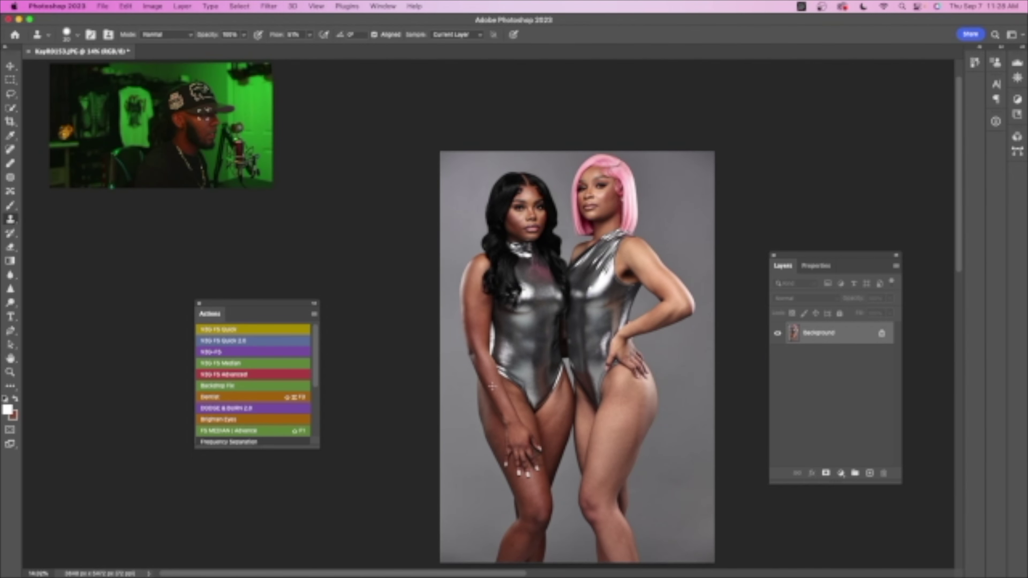
- Start the Liquify filter and nudge the outer outline of the dark-haired woman's thigh with an enlarged Forward Warp brush
{"action": "key", "text": "shift+super+a"}
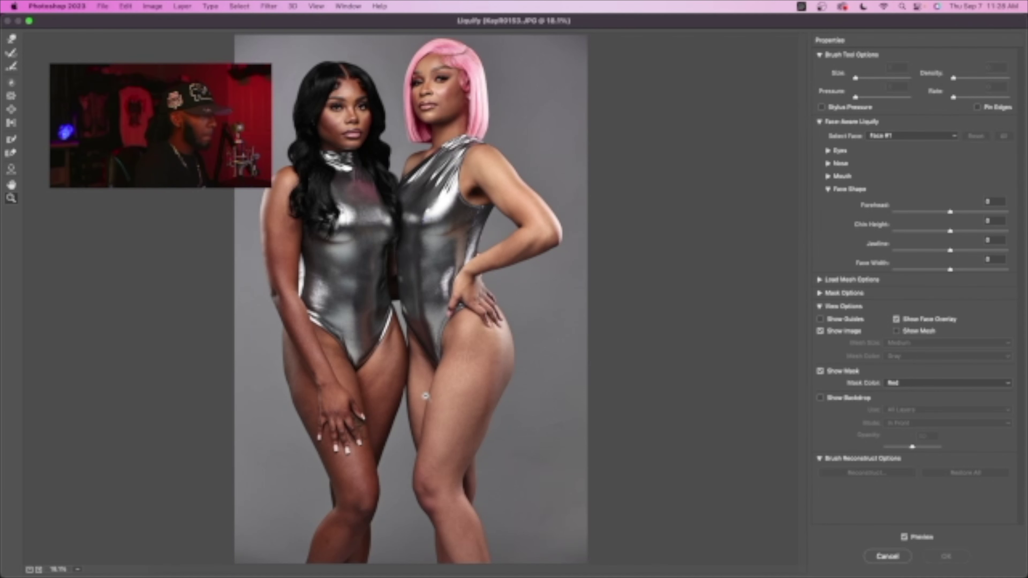
{"action": "key", "text": "bracketright"}
{"action": "key", "text": "bracketright"}
{"action": "key", "text": "bracketright"}
{"action": "key", "text": "bracketright"}
{"action": "key", "text": "bracketright"}
{"action": "key", "text": "bracketright"}
{"action": "key", "text": "bracketright"}
{"action": "key", "text": "bracketright"}
{"action": "key", "text": "bracketright"}
{"action": "key", "text": "bracketright"}
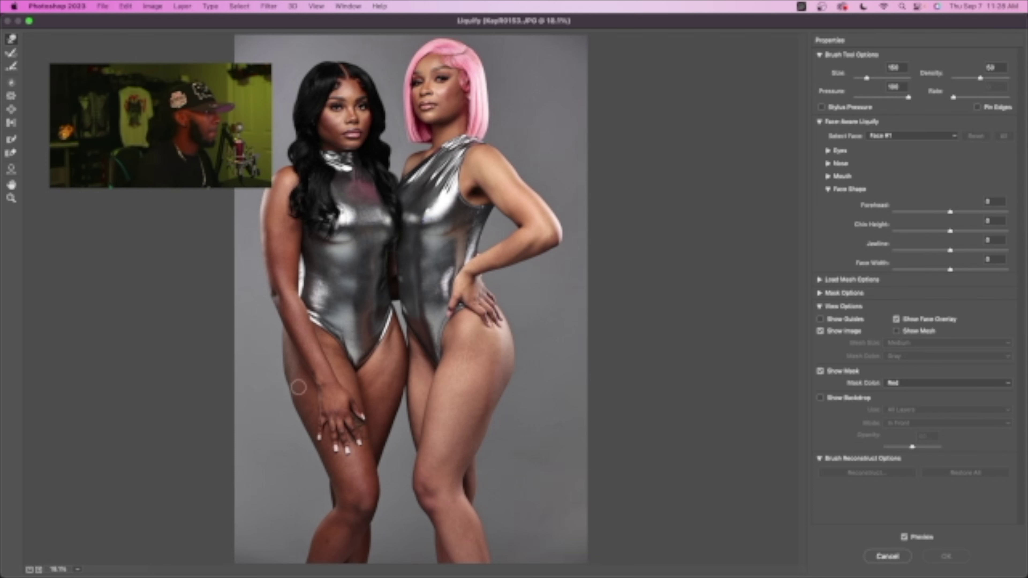
{"action": "left_click", "coordinate": [288, 387]}
{"action": "key", "text": "bracketleft"}
{"action": "key", "text": "bracketleft"}
{"action": "key", "text": "bracketleft"}
{"action": "key", "text": "bracketright"}
{"action": "key", "text": "bracketright"}
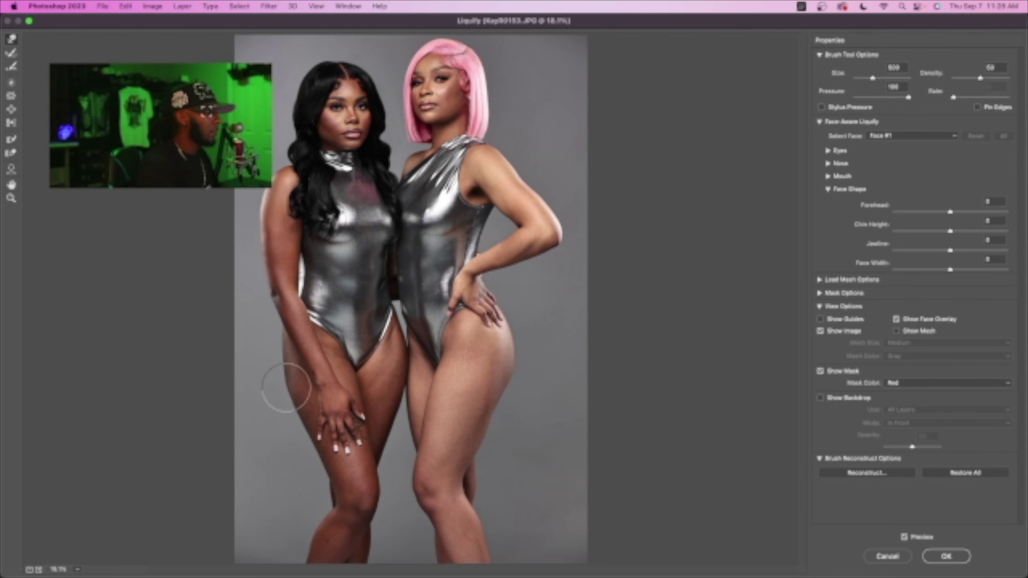
- Try to push the pink-haired woman's outer hip curve slightly outward with a large Forward Warp brush
{"action": "key", "text": "bracketleft"}
{"action": "key", "text": "bracketleft"}
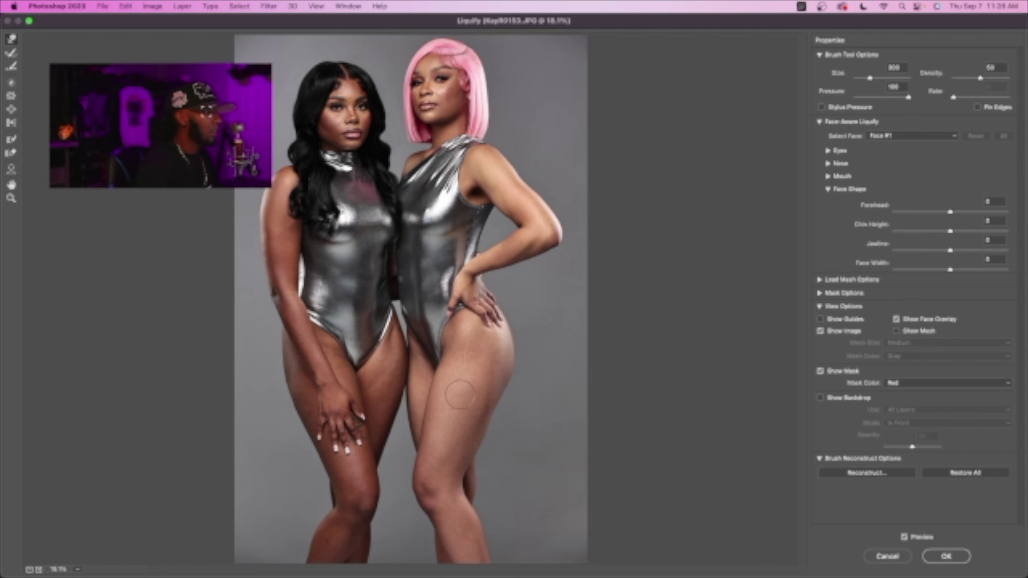
{"action": "key", "text": "bracketright"}
{"action": "key", "text": "bracketright"}
{"action": "key", "text": "bracketright"}
{"action": "key", "text": "bracketright"}
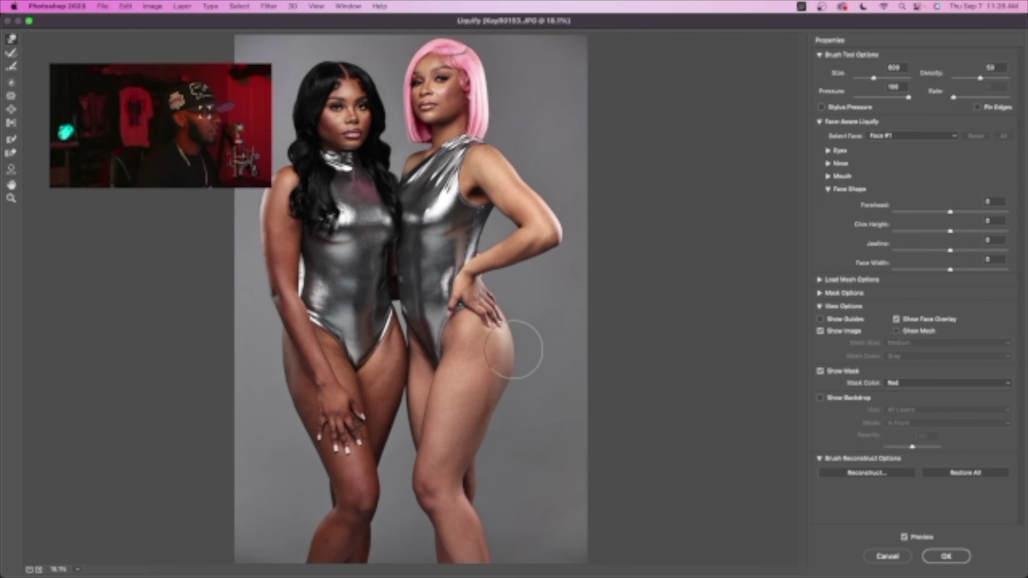
{"action": "key", "text": "bracketleft"}
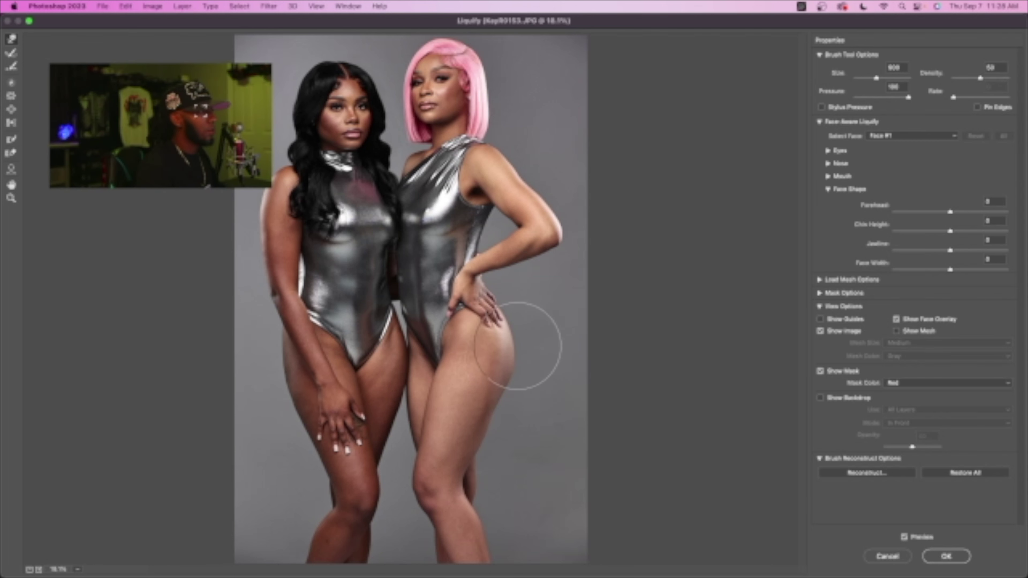
{"action": "left_click_drag", "start_coordinate": [518, 346], "coordinate": [522, 345]}
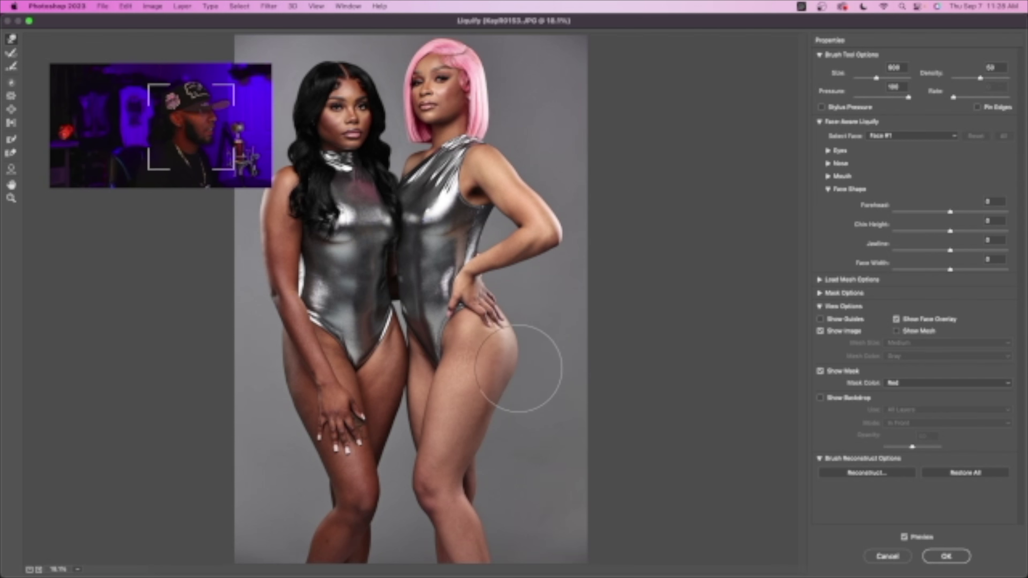
{"action": "key", "text": "bracketleft"}
{"action": "key", "text": "bracketleft"}
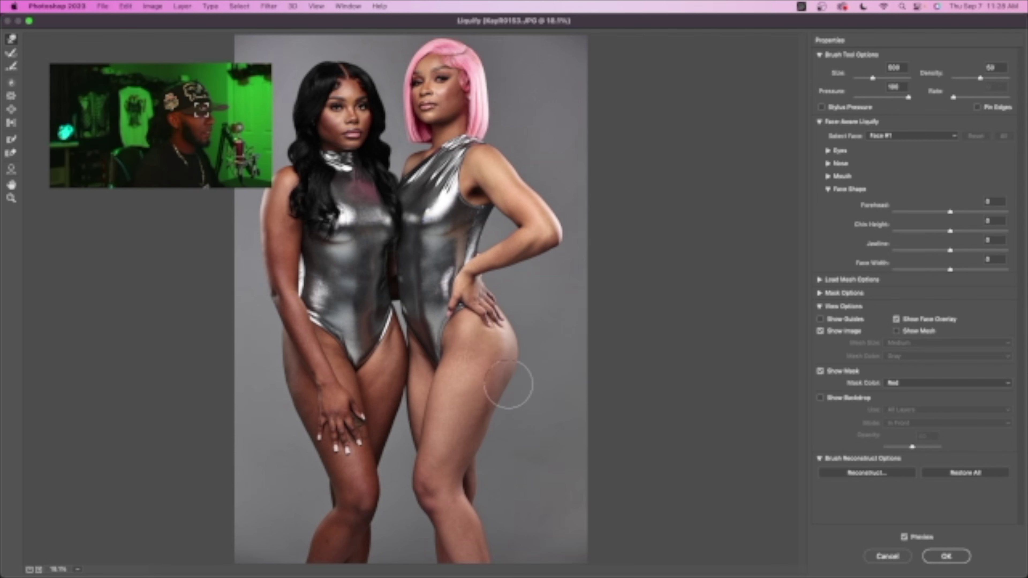
- Try to round the pink-haired woman's hip further and blend its curve into the back of the thigh, varying the brush size
{"action": "key", "text": "bracketright"}
{"action": "key", "text": "bracketright"}
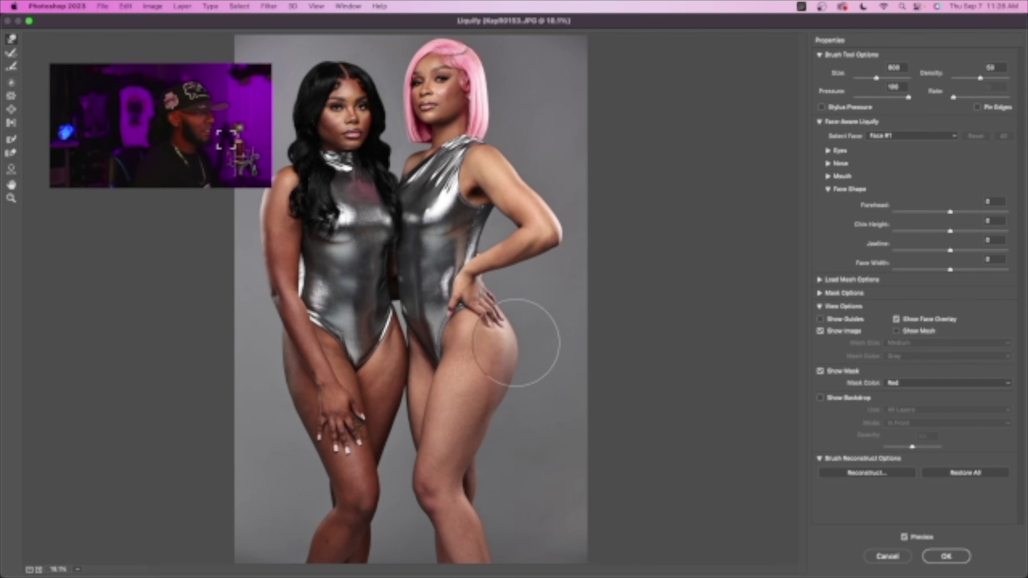
{"action": "key", "text": "bracketleft"}
{"action": "key", "text": "bracketleft"}
{"action": "key", "text": "bracketleft"}
{"action": "key", "text": "bracketleft"}
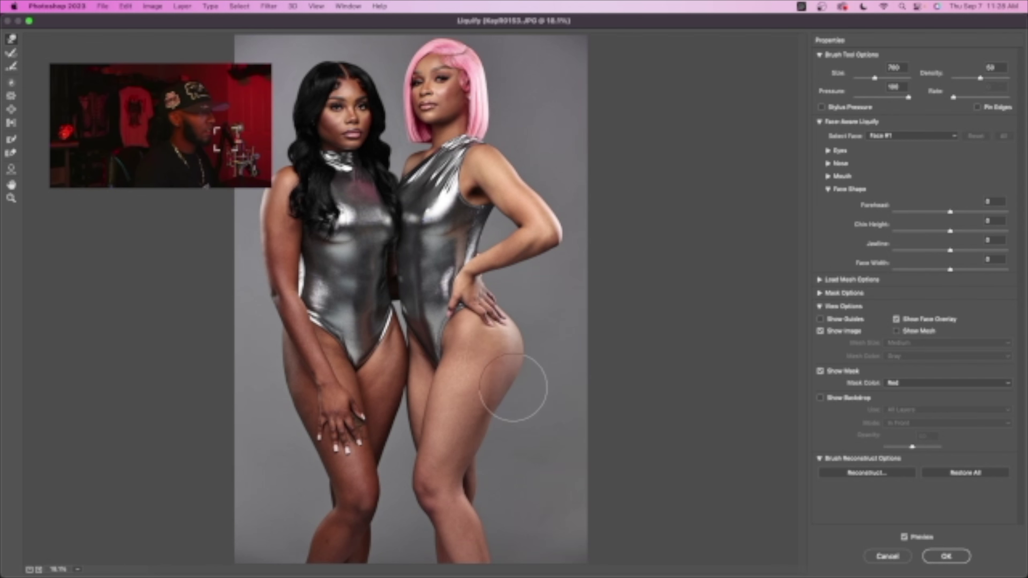
{"action": "key", "text": "bracketleft"}
{"action": "key", "text": "bracketright"}
{"action": "key", "text": "bracketright"}
{"action": "key", "text": "bracketright"}
{"action": "key", "text": "bracketright"}
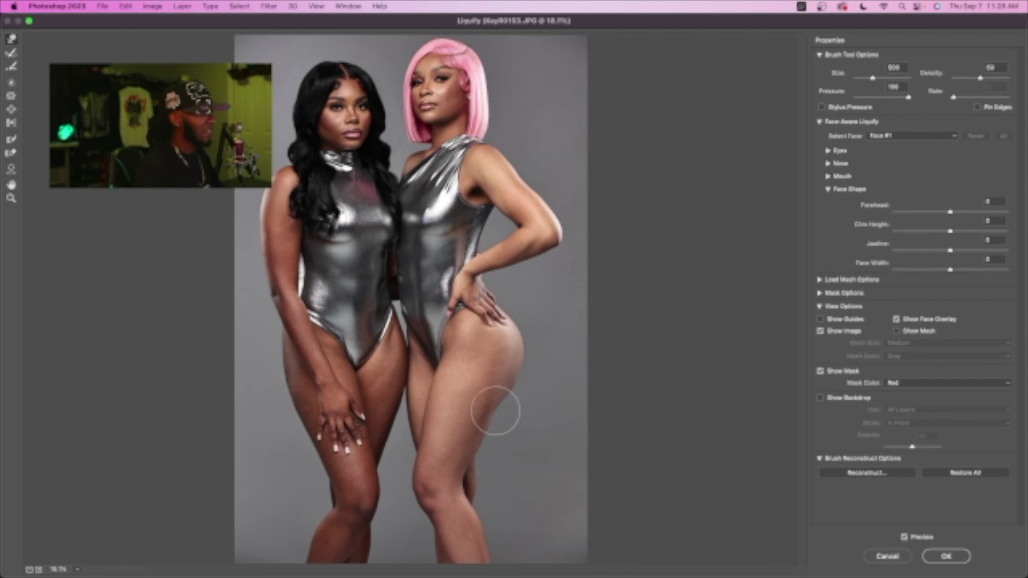
{"action": "key", "text": "bracketleft"}
{"action": "key", "text": "bracketright"}
{"action": "key", "text": "bracketright"}
{"action": "key", "text": "bracketright"}
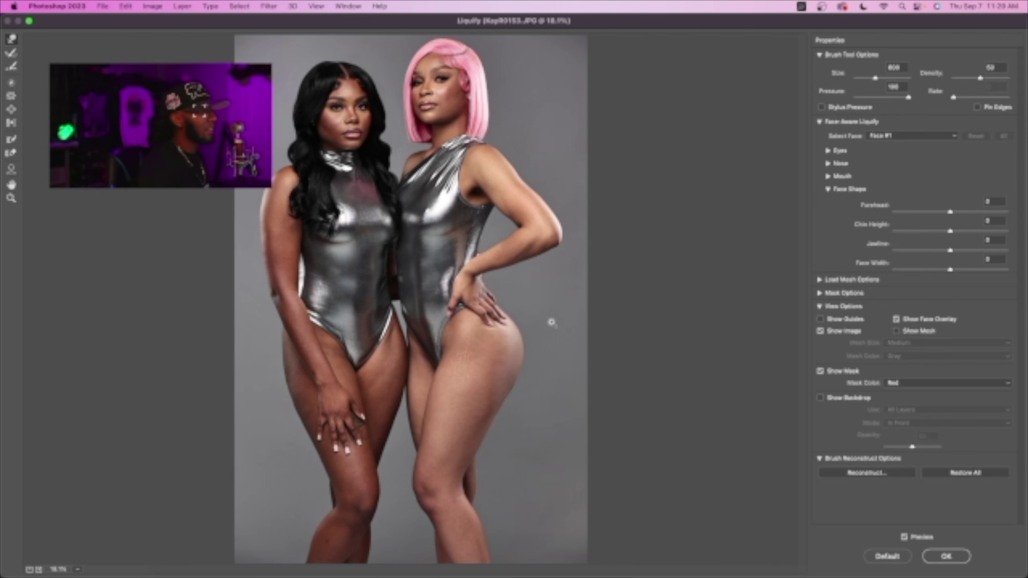
- Undo the hip reshaping and apply the remaining Liquify changes after a before-and-after comparison
{"action": "key", "text": "super+z"}
{"action": "key", "text": "super+z"}
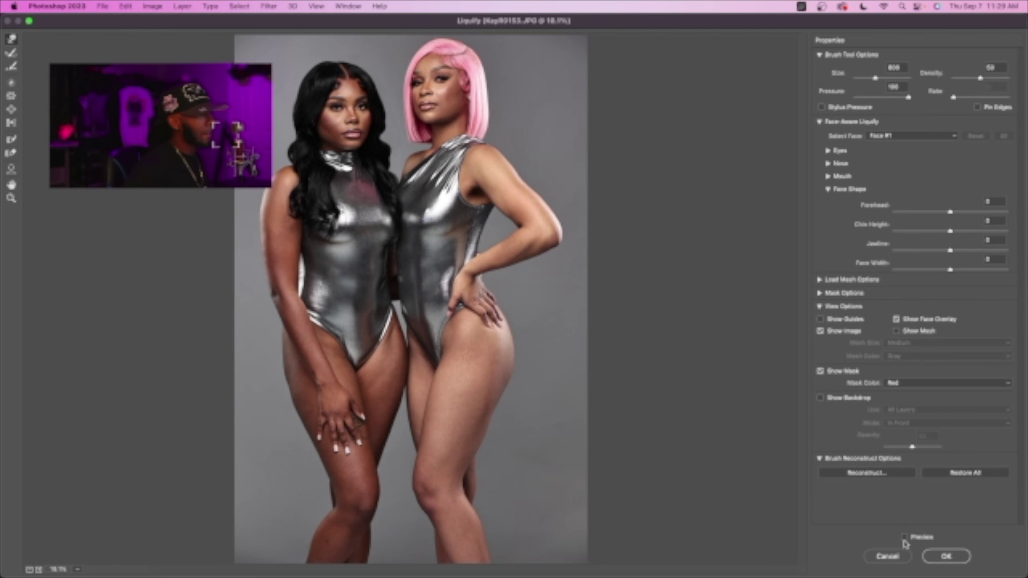
{"action": "left_click", "coordinate": [903, 538]}
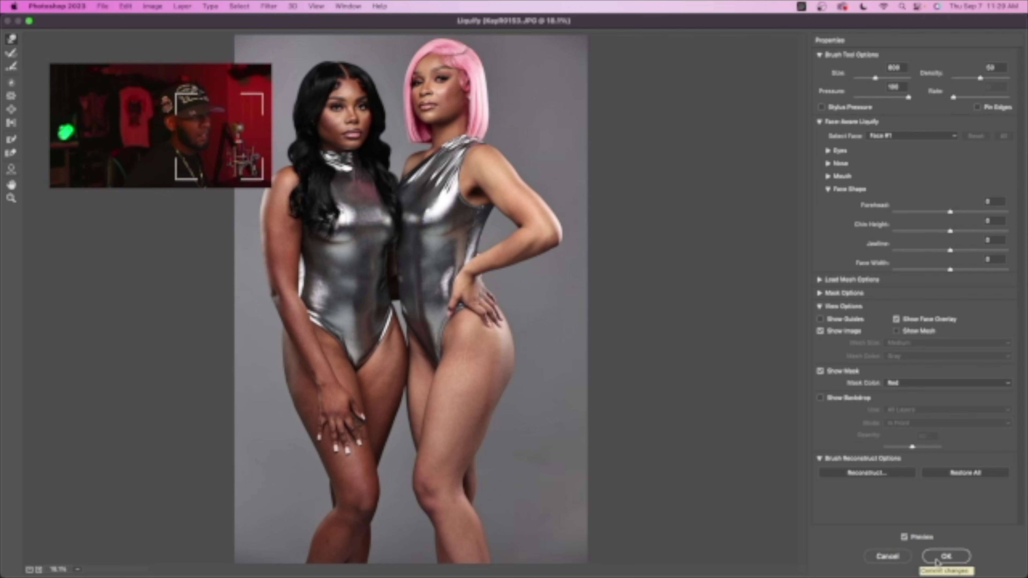
{"action": "left_click", "coordinate": [945, 557]}
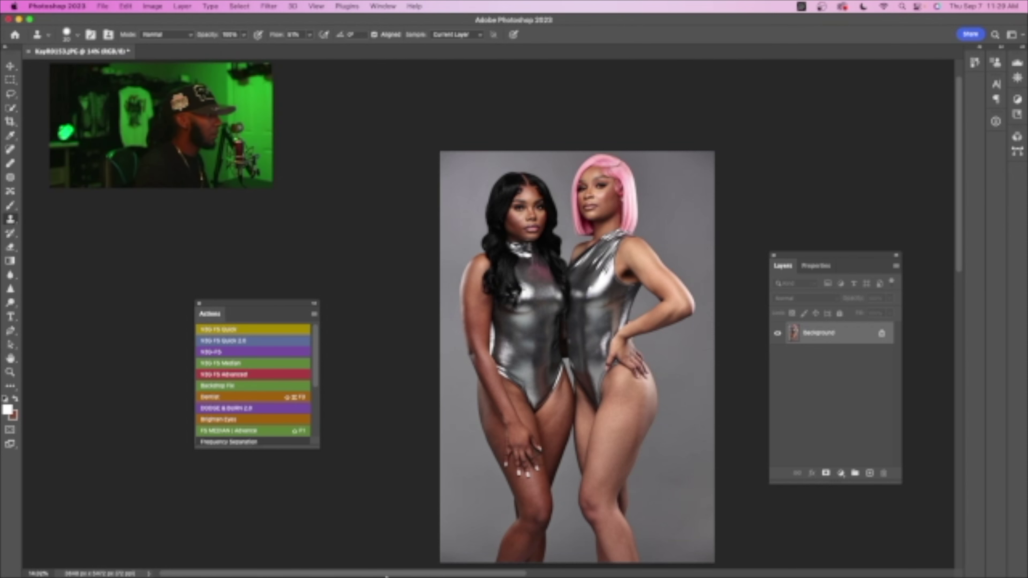
- Frame both women's upper bodies and run the recorded frequency separation action, continuing past its opening message
{"action": "key", "text": "z"}
{"action": "left_click_drag", "start_coordinate": [595, 186], "coordinate": [647, 188]}
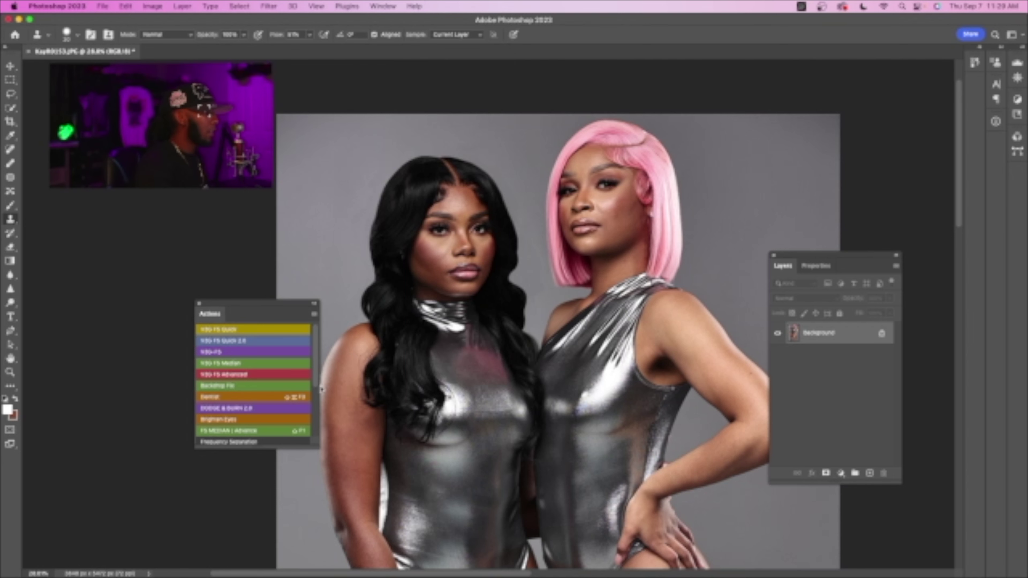
{"action": "key", "text": "z"}
{"action": "left_click_drag", "start_coordinate": [538, 189], "coordinate": [549, 208]}
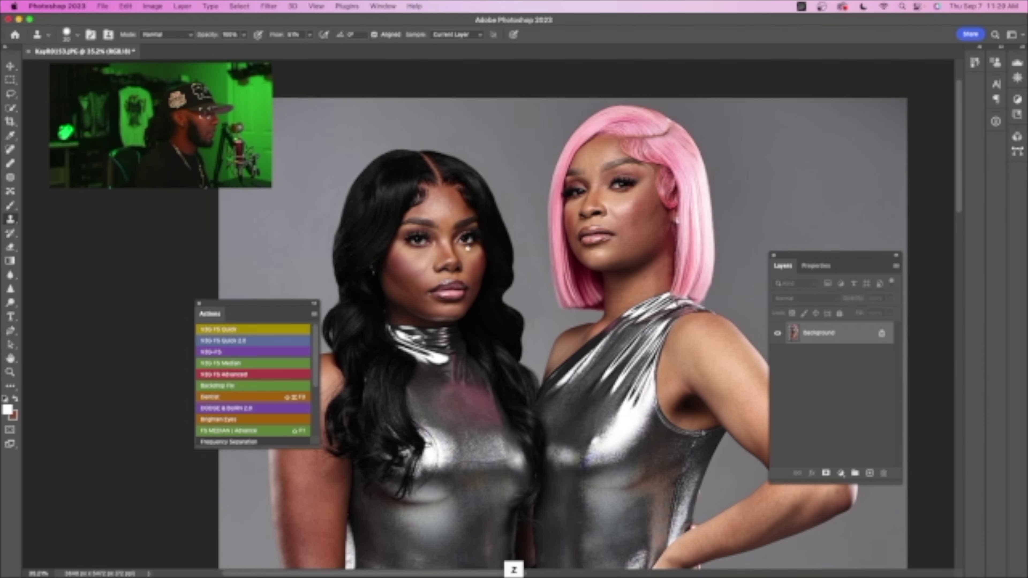
{"action": "left_click", "coordinate": [241, 379]}
{"action": "left_click", "coordinate": [545, 234]}
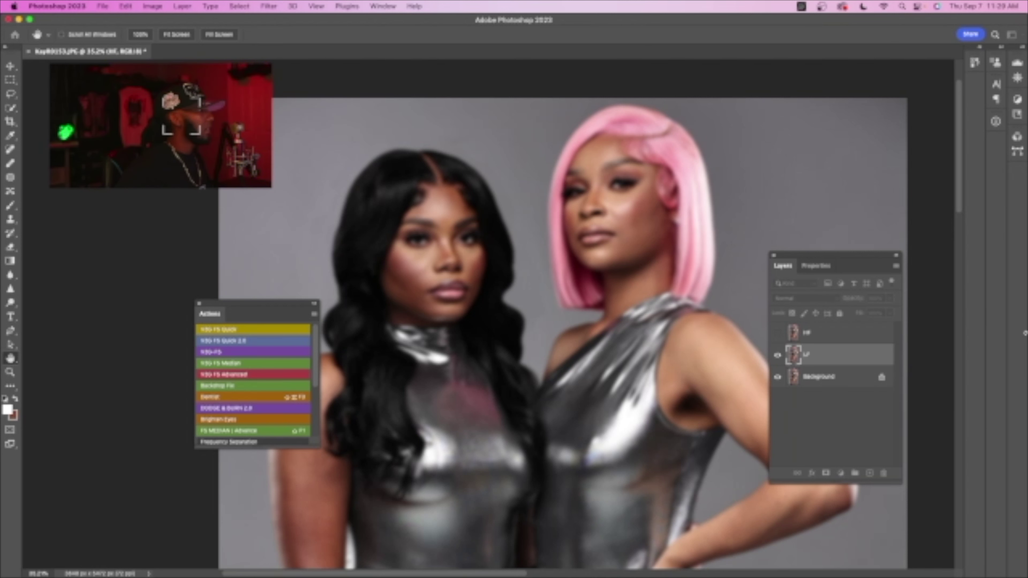
- Bring the action's Gaussian Blur dialog onto the main screen and place it clear of both women's faces
{"action": "key", "text": "super+Tab"}
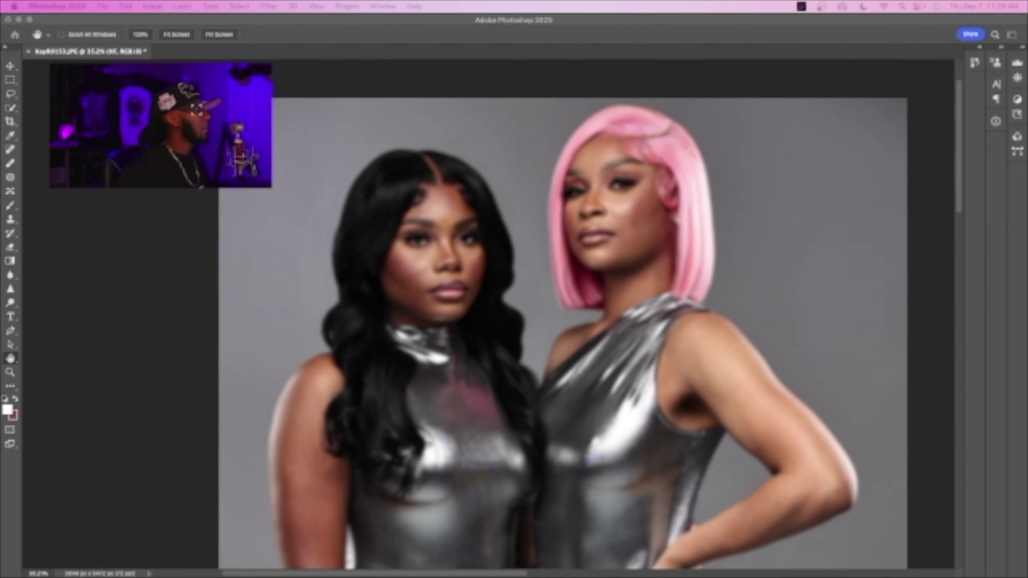
{"action": "left_click", "coordinate": [502, 94]}
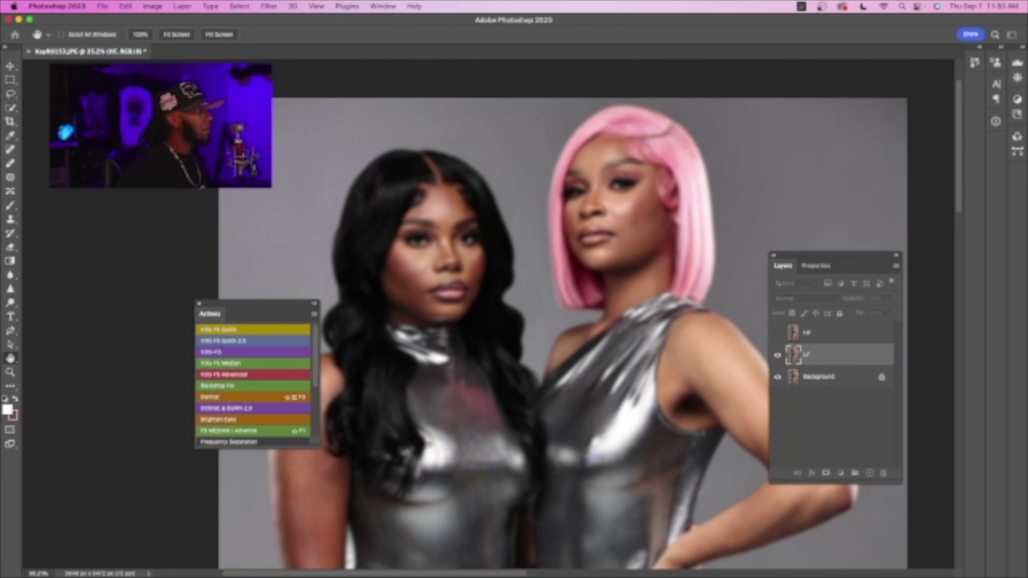
{"action": "key", "text": "super+Tab"}
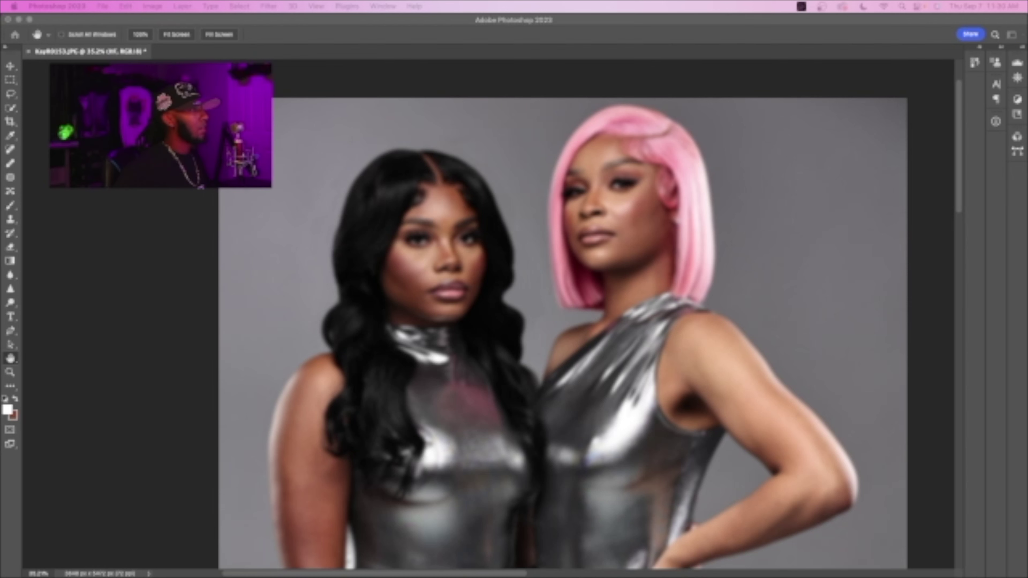
{"action": "left_click_drag", "start_coordinate": [1, 330], "coordinate": [620, 235]}
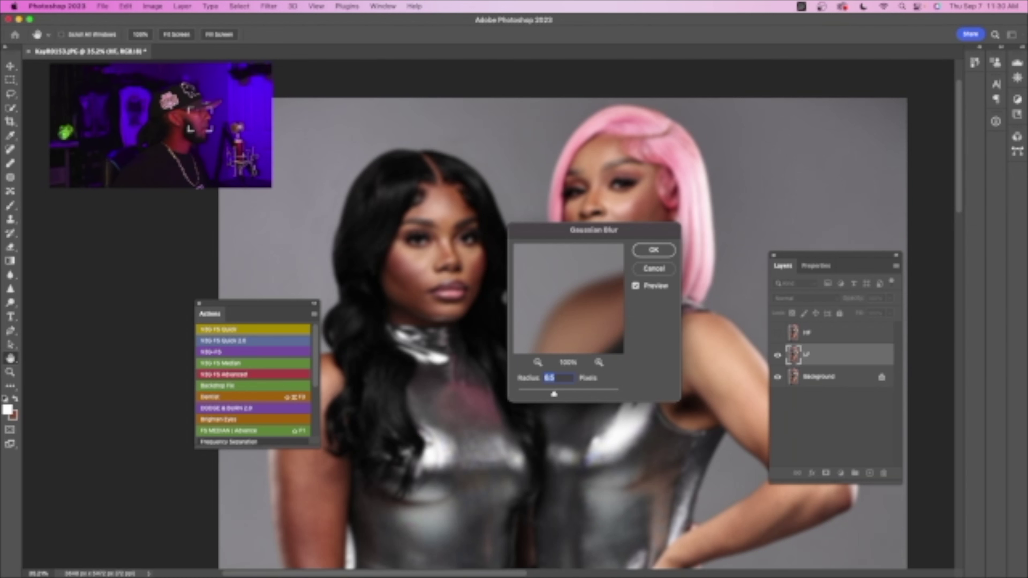
{"action": "key", "text": "super+Tab"}
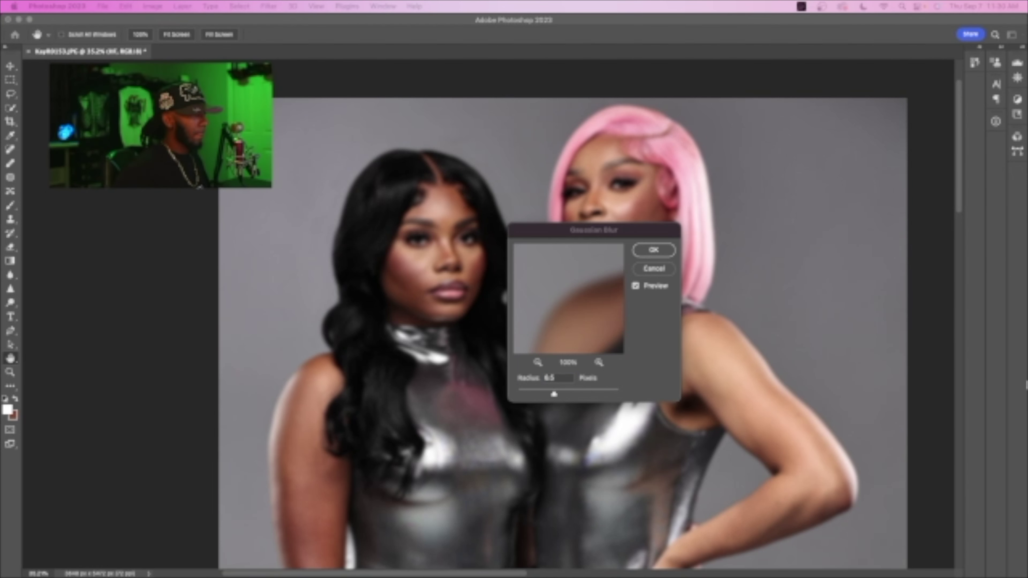
{"action": "left_click_drag", "start_coordinate": [613, 230], "coordinate": [857, 149]}
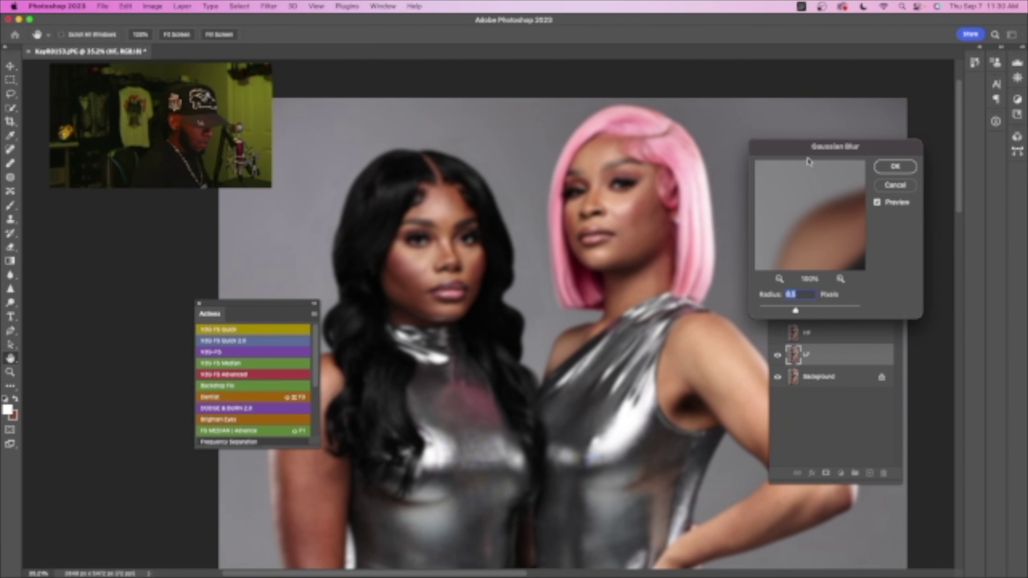
- Lower the LF layer's Gaussian Blur radius slightly while previewing the pink-haired woman's face, apply it and finish the action
{"action": "key", "text": "space"}
{"action": "left_click_drag", "start_coordinate": [839, 218], "coordinate": [779, 313]}
{"action": "left_click_drag", "start_coordinate": [835, 199], "coordinate": [816, 219]}
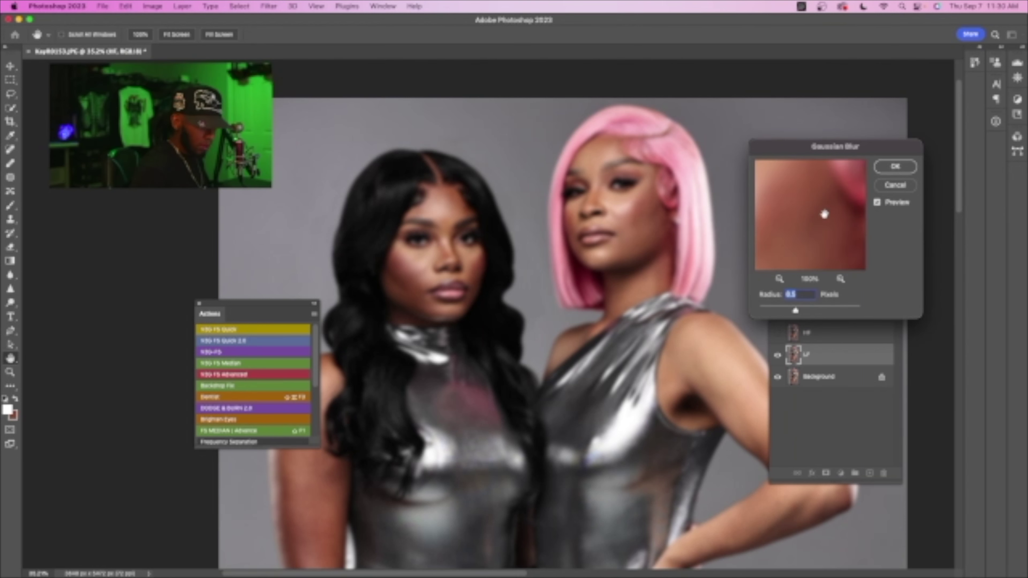
{"action": "left_click", "coordinate": [779, 279]}
{"action": "left_click", "coordinate": [779, 279]}
{"action": "left_click", "coordinate": [779, 279]}
{"action": "left_click", "coordinate": [779, 279]}
{"action": "left_click", "coordinate": [779, 279]}
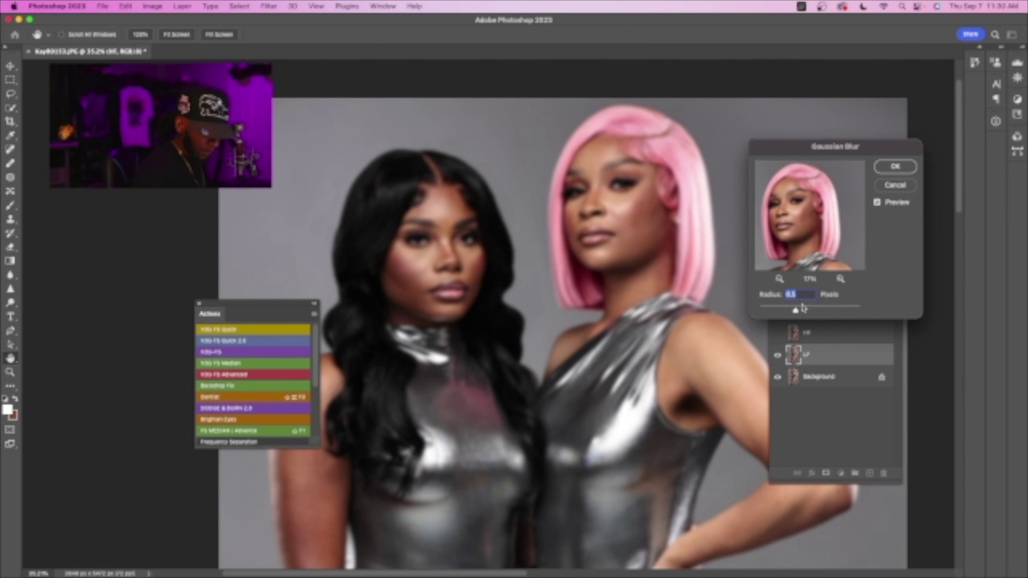
{"action": "left_click_drag", "start_coordinate": [794, 312], "coordinate": [791, 312]}
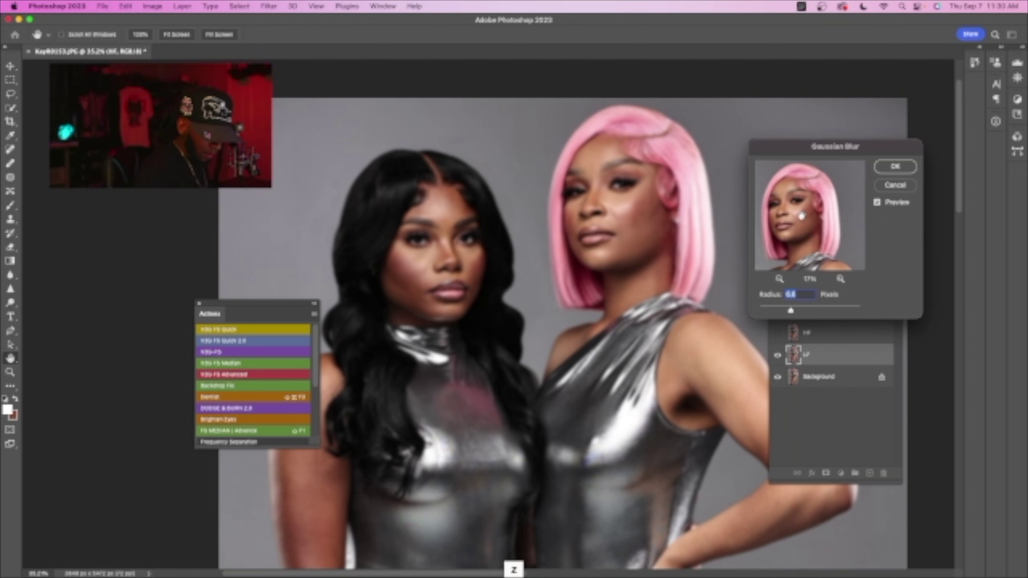
{"action": "left_click", "coordinate": [840, 279]}
{"action": "left_click", "coordinate": [840, 279]}
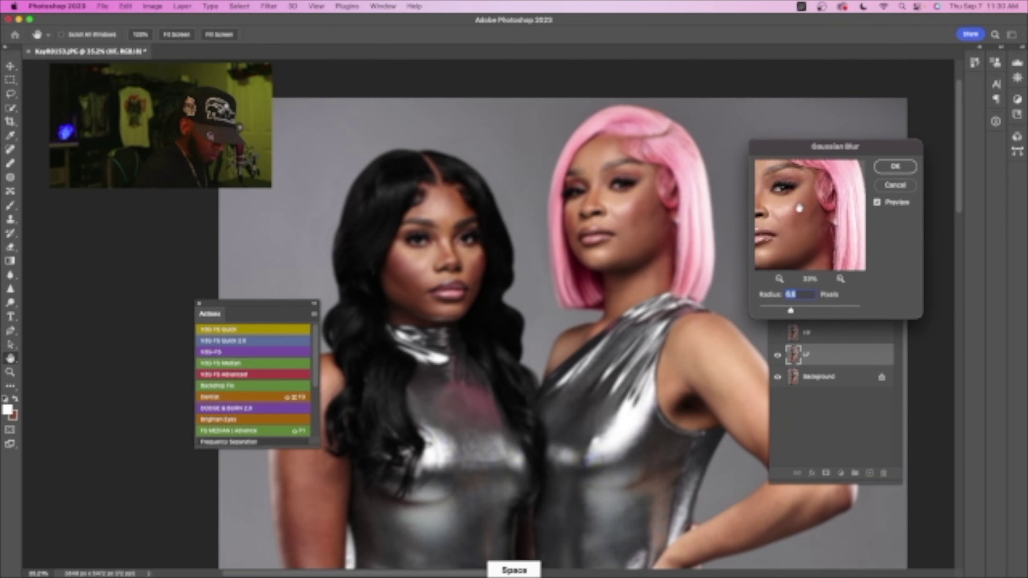
{"action": "left_click_drag", "start_coordinate": [767, 238], "coordinate": [787, 250]}
{"action": "left_click_drag", "start_coordinate": [781, 311], "coordinate": [793, 313]}
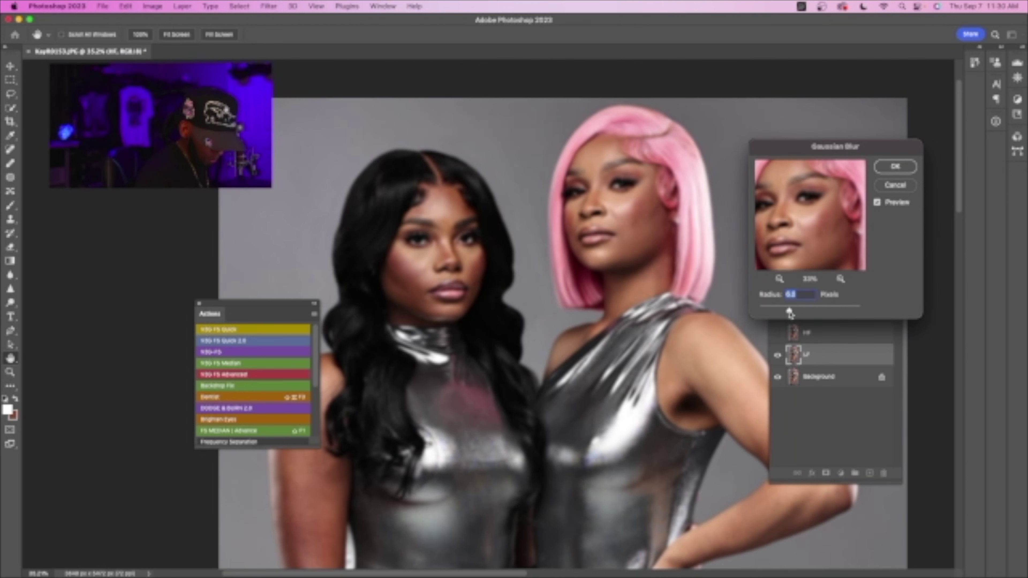
{"action": "left_click_drag", "start_coordinate": [790, 312], "coordinate": [792, 311]}
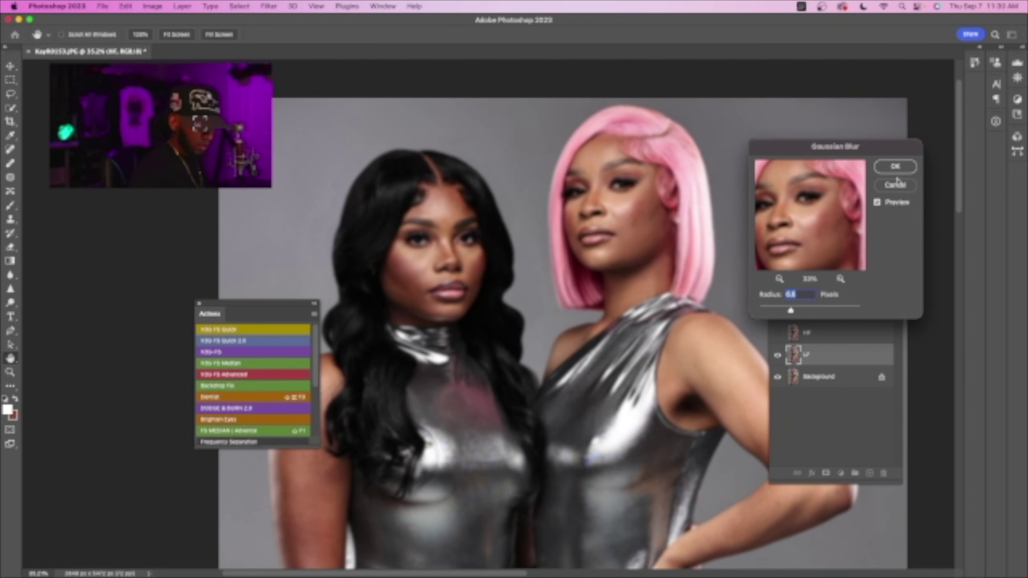
{"action": "left_click", "coordinate": [895, 170]}
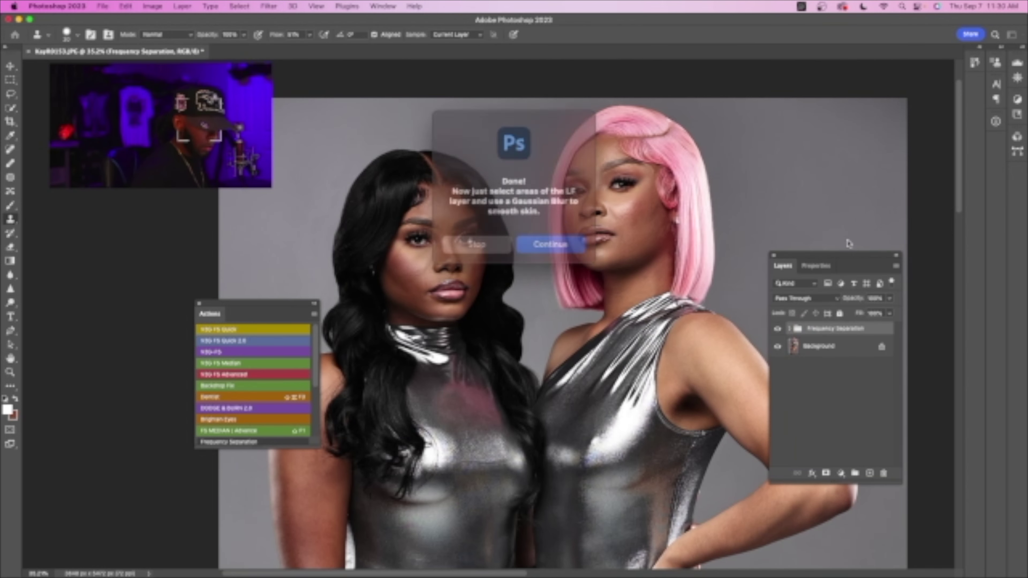
{"action": "left_click", "coordinate": [551, 242]}
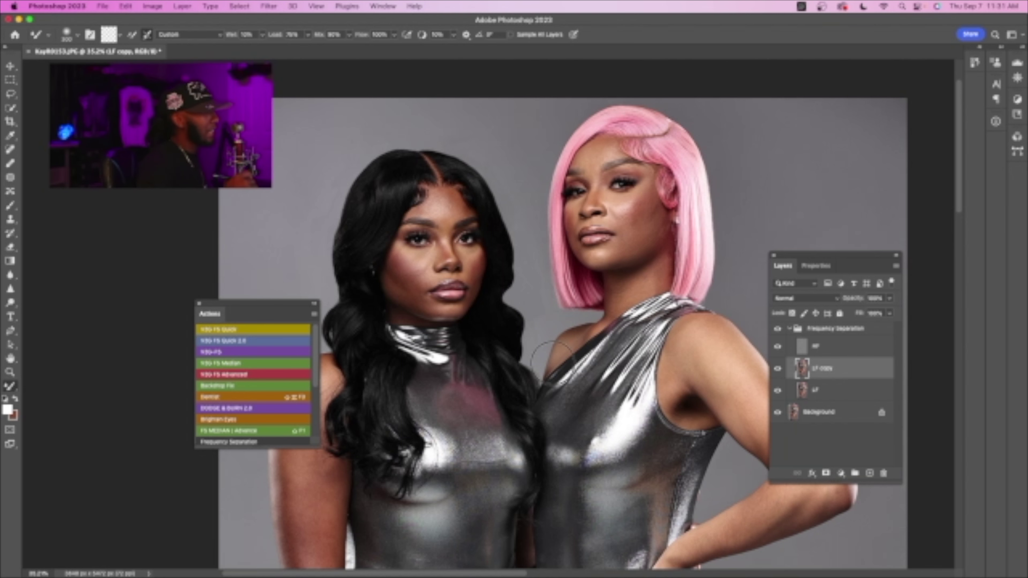
- Move the floating Actions and Layers panels away from the women and set the Mixer Brush wetness to 2%
{"action": "left_click_drag", "start_coordinate": [274, 315], "coordinate": [183, 202]}
{"action": "left_click_drag", "start_coordinate": [871, 265], "coordinate": [880, 224]}
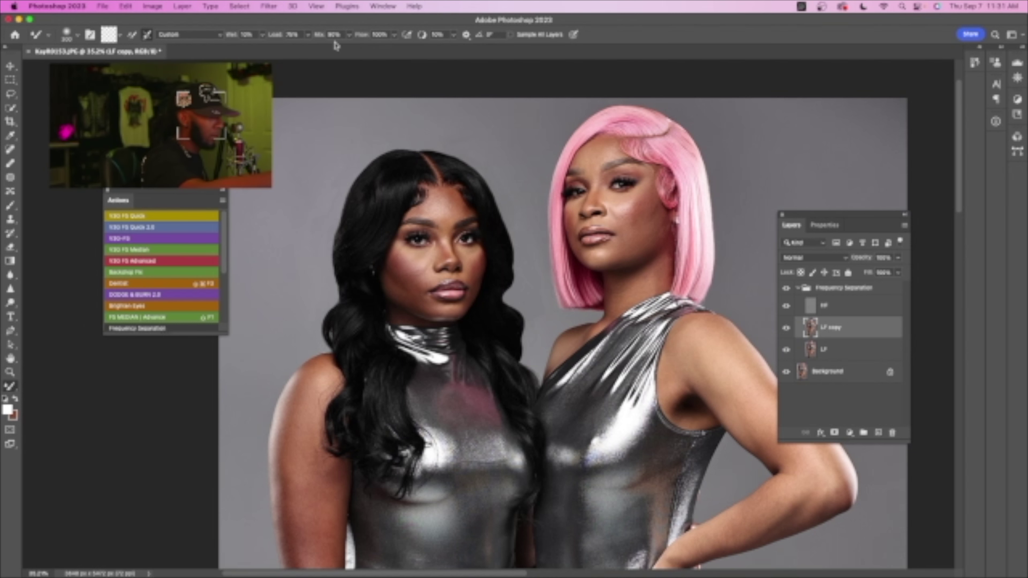
{"action": "left_click_drag", "start_coordinate": [235, 36], "coordinate": [232, 39]}
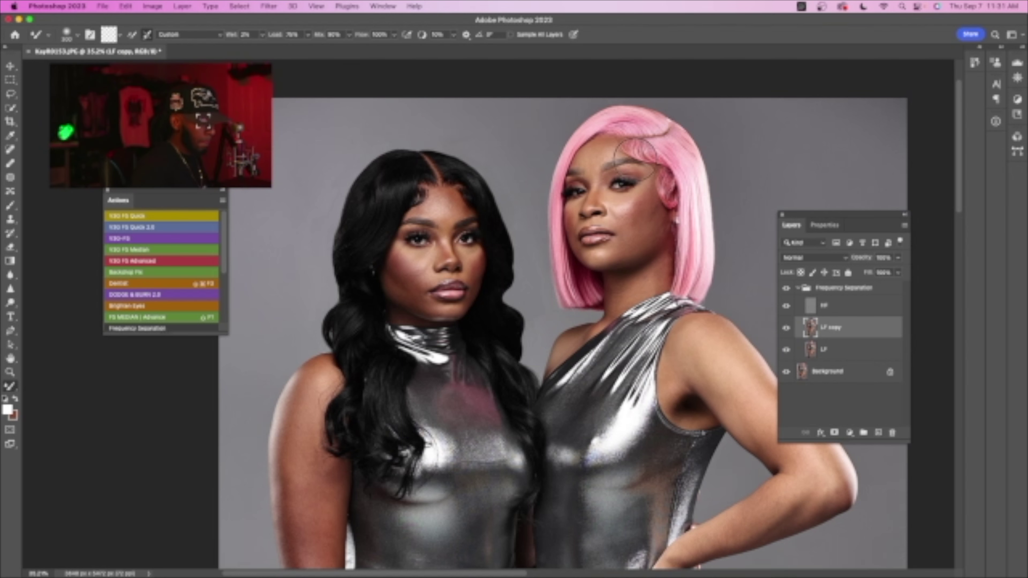
- Frame both women's faces, start smoothing the pink-haired woman's forehead and clean the Mixer Brush of its loaded white paint
{"action": "key", "text": "z"}
{"action": "left_click_drag", "start_coordinate": [648, 236], "coordinate": [611, 204]}
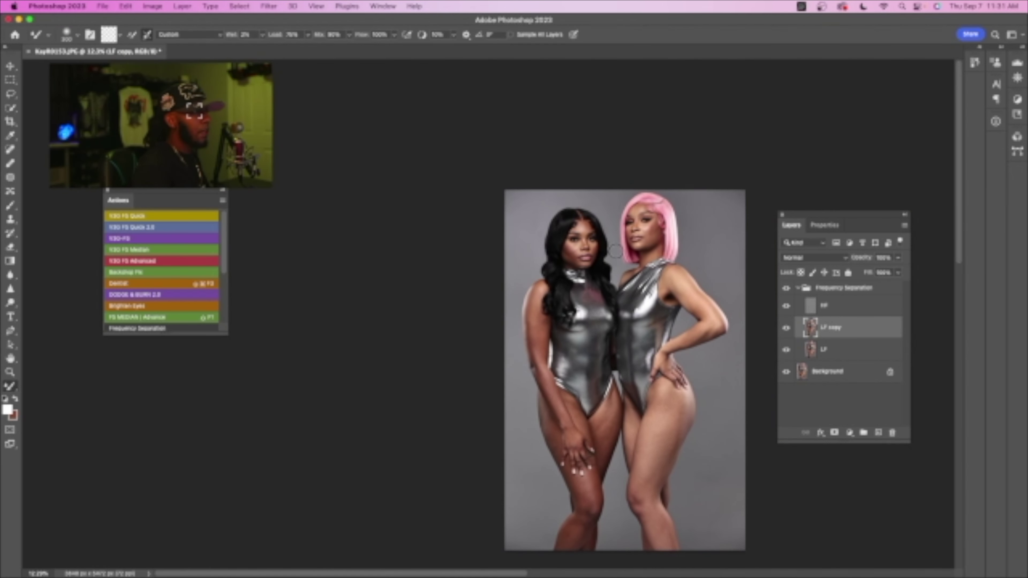
{"action": "key", "text": "space"}
{"action": "left_click_drag", "start_coordinate": [640, 319], "coordinate": [621, 299]}
{"action": "key", "text": "z"}
{"action": "mouse_move", "coordinate": [626, 215]}
{"action": "left_mouse_down"}
{"action": "mouse_move", "coordinate": [688, 287]}
{"action": "mouse_move", "coordinate": [684, 280]}
{"action": "left_mouse_up"}
{"action": "key", "text": "space"}
{"action": "left_click_drag", "start_coordinate": [645, 249], "coordinate": [656, 276]}
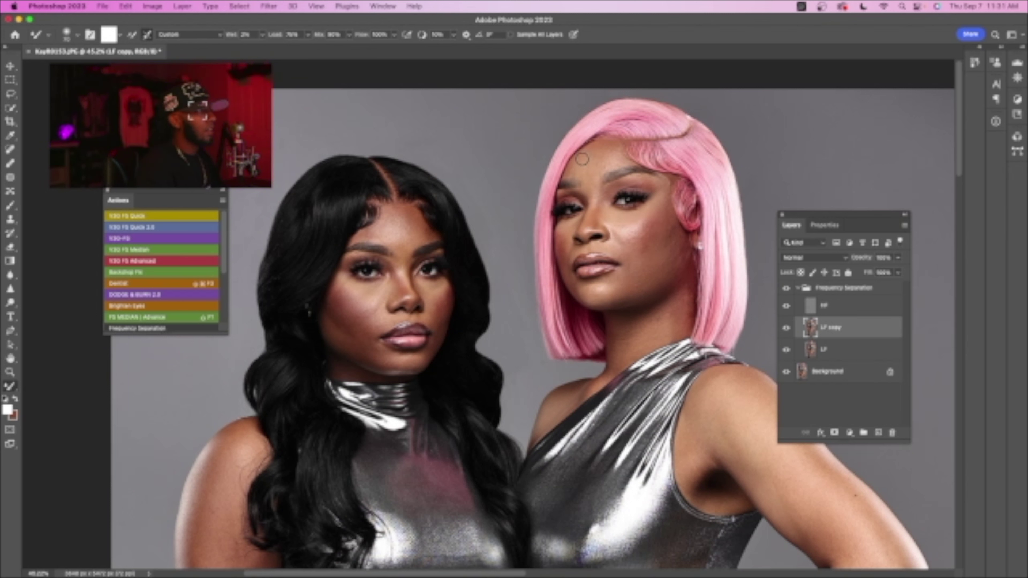
{"action": "left_click_drag", "start_coordinate": [581, 158], "coordinate": [594, 155]}
{"action": "left_click", "coordinate": [120, 36]}
{"action": "left_click", "coordinate": [126, 57]}
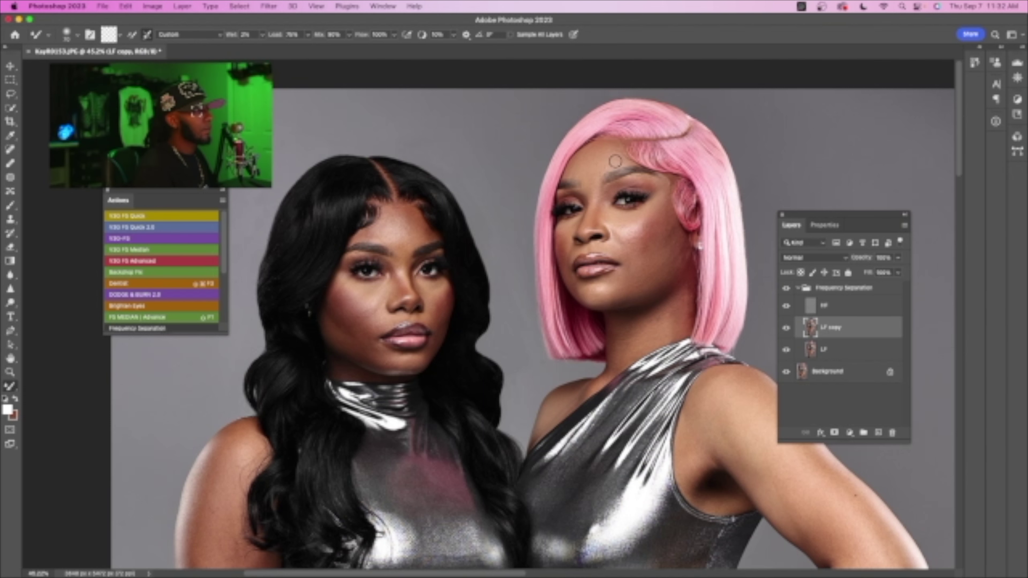
- Smooth the pink-haired woman's forehead, cheek and neck on the LF copy layer, enlarging the Mixer Brush for the broader areas
{"action": "key", "text": "super+0"}
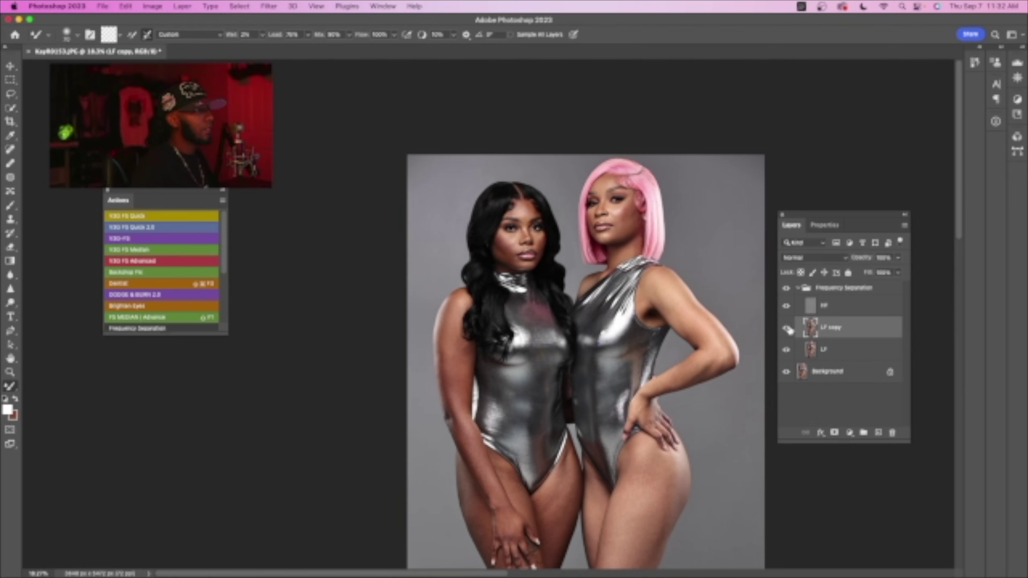
{"action": "key", "text": "z"}
{"action": "left_click_drag", "start_coordinate": [611, 200], "coordinate": [690, 200]}
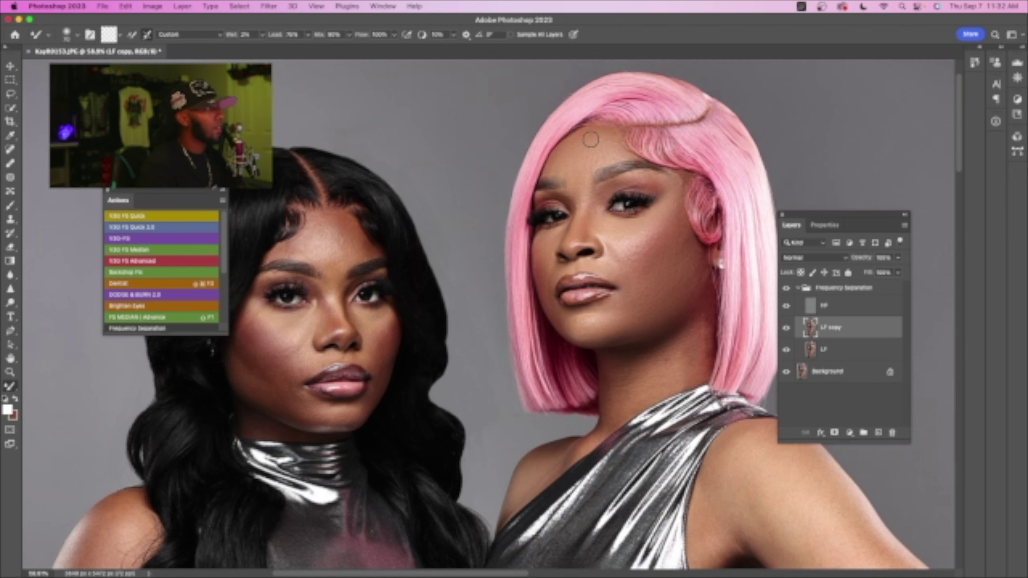
{"action": "key", "text": "bracketright"}
{"action": "key", "text": "bracketright"}
{"action": "key", "text": "bracketright"}
{"action": "key", "text": "bracketright"}
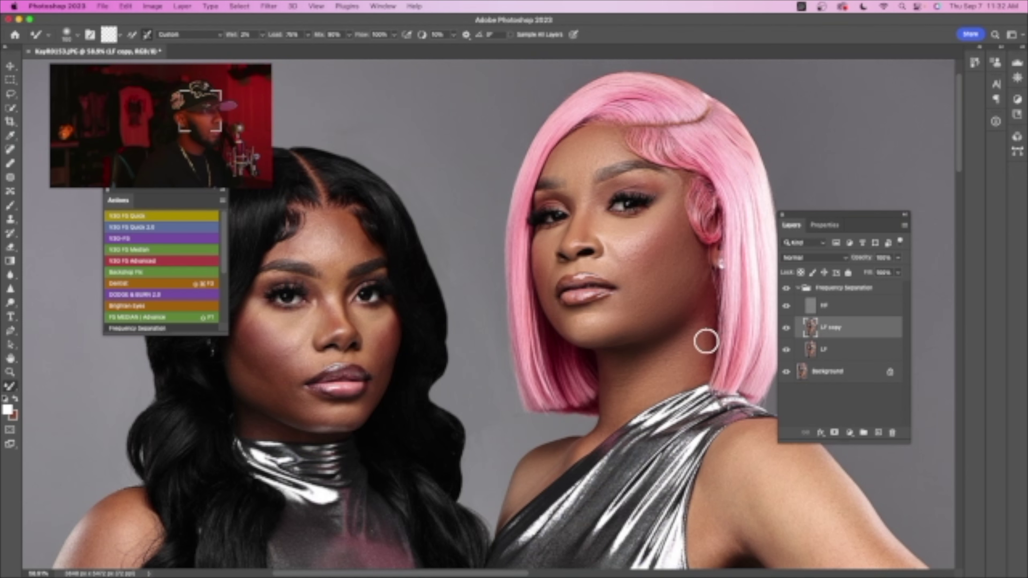
{"action": "left_click_drag", "start_coordinate": [664, 307], "coordinate": [698, 197]}
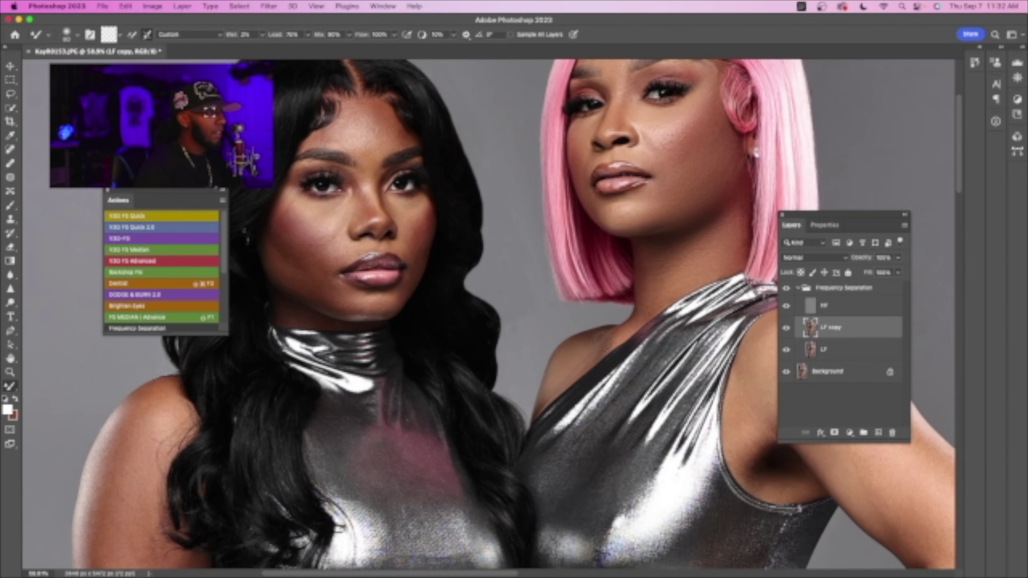
{"action": "key", "text": "bracketright"}
{"action": "key", "text": "bracketright"}
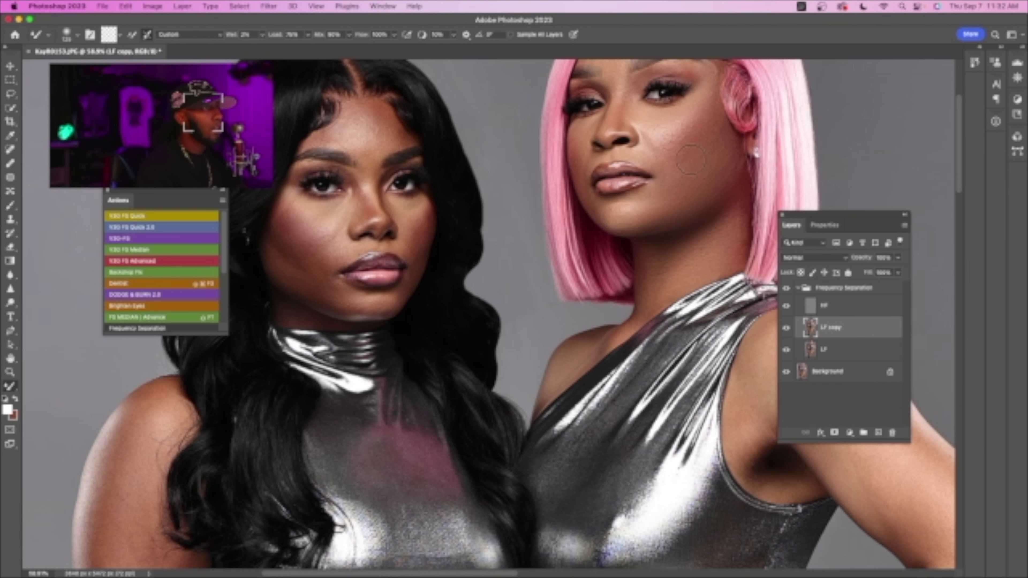
- Smooth the pink-haired woman's shoulder and upper arm on the LF copy layer with a larger Mixer Brush
{"action": "key", "text": "z"}
{"action": "left_click_drag", "start_coordinate": [630, 267], "coordinate": [587, 222]}
{"action": "key", "text": "space"}
{"action": "key", "text": "space"}
{"action": "left_click_drag", "start_coordinate": [645, 301], "coordinate": [604, 274]}
{"action": "key", "text": "bracketright"}
{"action": "key", "text": "bracketright"}
{"action": "key", "text": "bracketright"}
{"action": "key", "text": "bracketright"}
{"action": "key", "text": "bracketright"}
{"action": "key", "text": "space"}
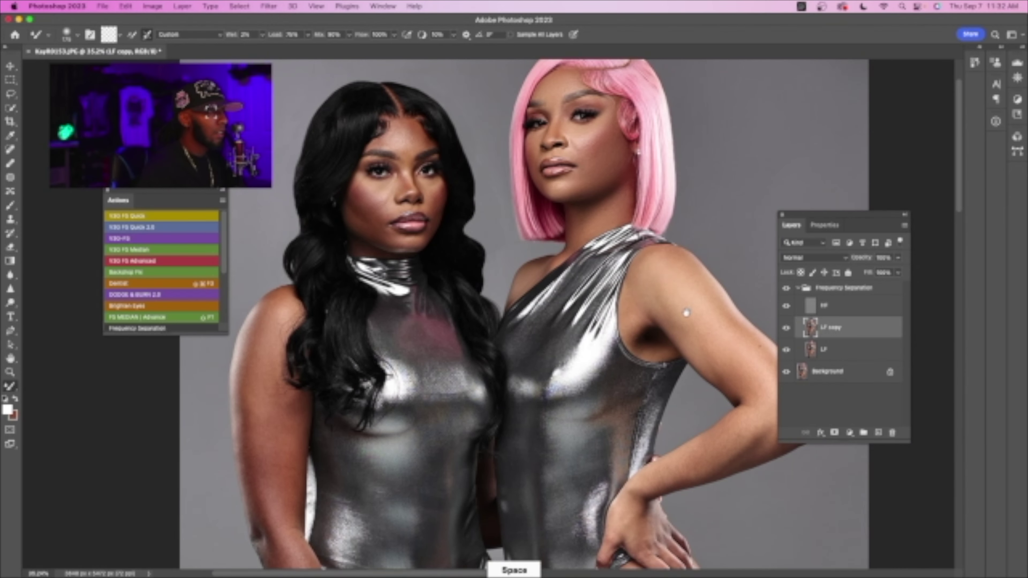
{"action": "left_click_drag", "start_coordinate": [686, 312], "coordinate": [614, 258]}
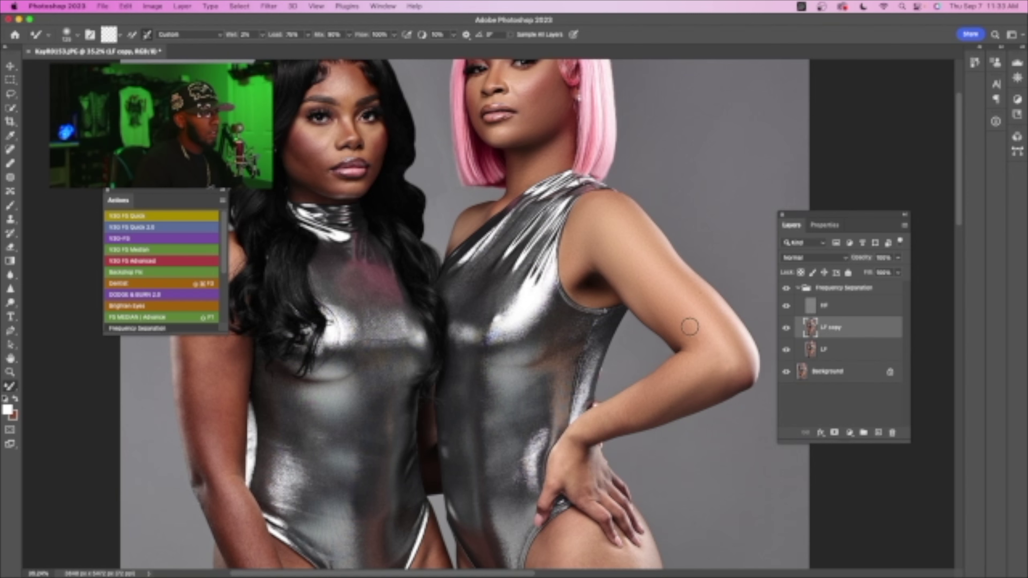
- Hide the HF texture layer and blend the tones of the pink-haired woman's forearm
{"action": "scroll", "coordinate": [666, 332], "scroll_direction": "up", "scroll_amount": 3}
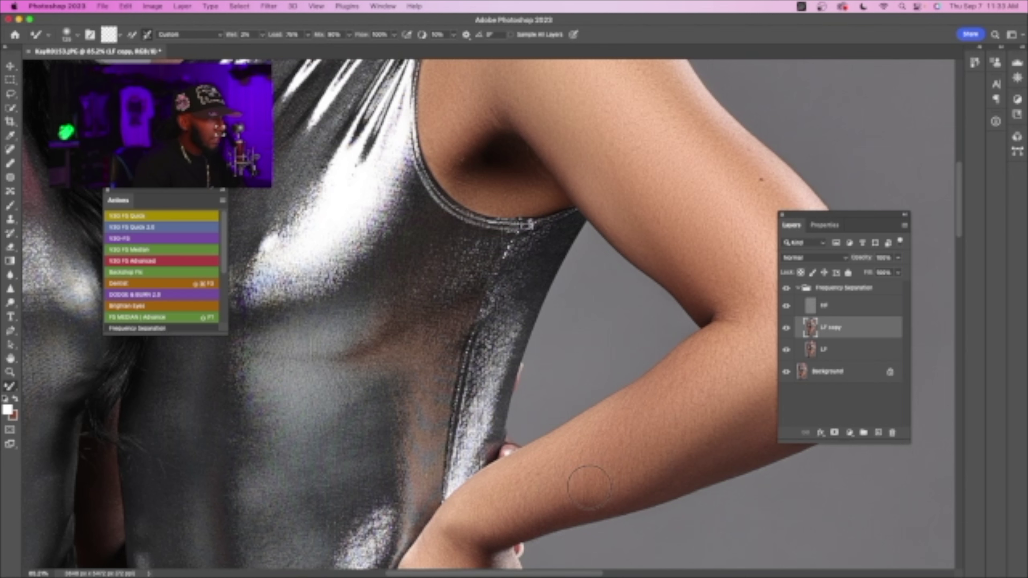
{"action": "left_click", "coordinate": [786, 310]}
{"action": "left_click_drag", "start_coordinate": [668, 388], "coordinate": [638, 228]}
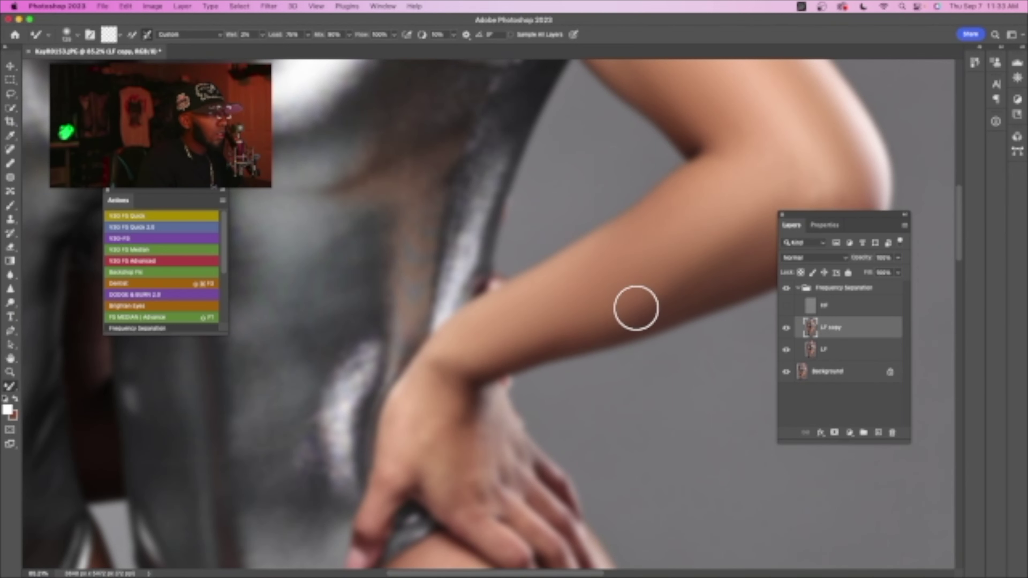
- Blend the tones on the back of the pink-haired woman's hand with a smaller Mixer Brush, and show the HF layer again
{"action": "key", "text": "bracketleft"}
{"action": "key", "text": "bracketleft"}
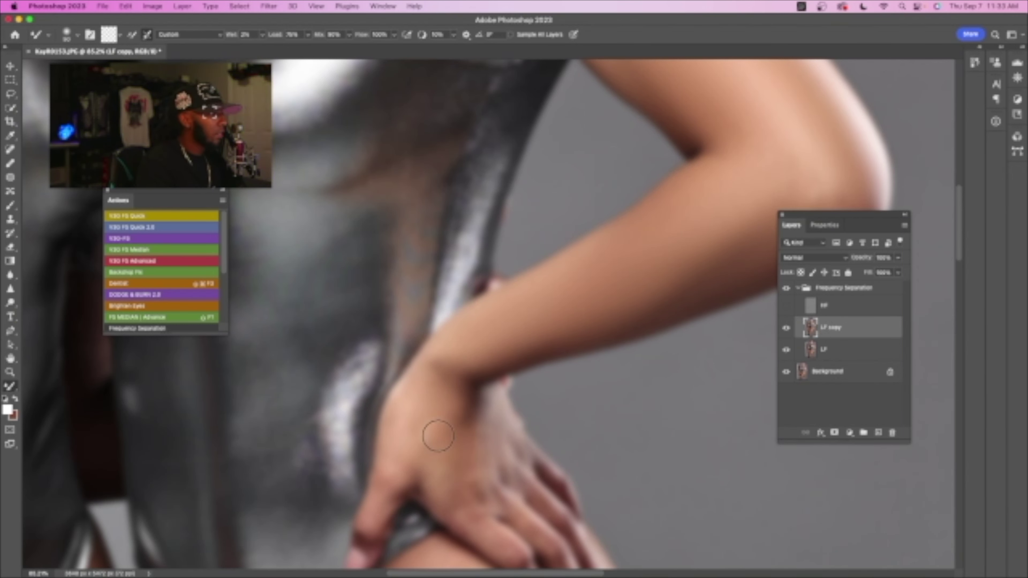
{"action": "key", "text": "bracketright"}
{"action": "key", "text": "bracketright"}
{"action": "key", "text": "bracketleft"}
{"action": "key", "text": "bracketleft"}
{"action": "mouse_move", "coordinate": [475, 402]}
{"action": "left_mouse_down"}
{"action": "mouse_move", "coordinate": [476, 379]}
{"action": "mouse_move", "coordinate": [432, 363]}
{"action": "left_mouse_up"}
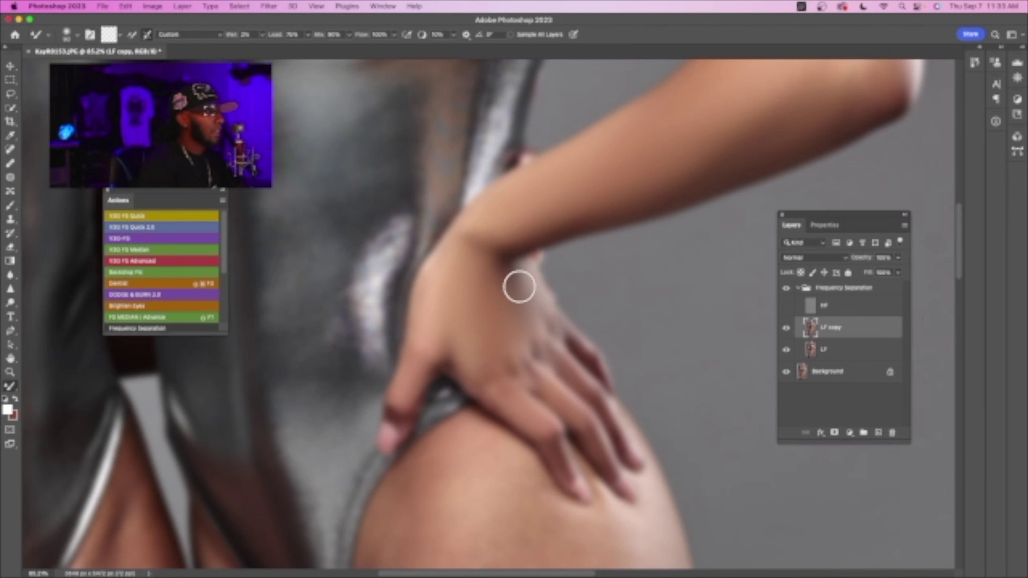
{"action": "left_click", "coordinate": [786, 305]}
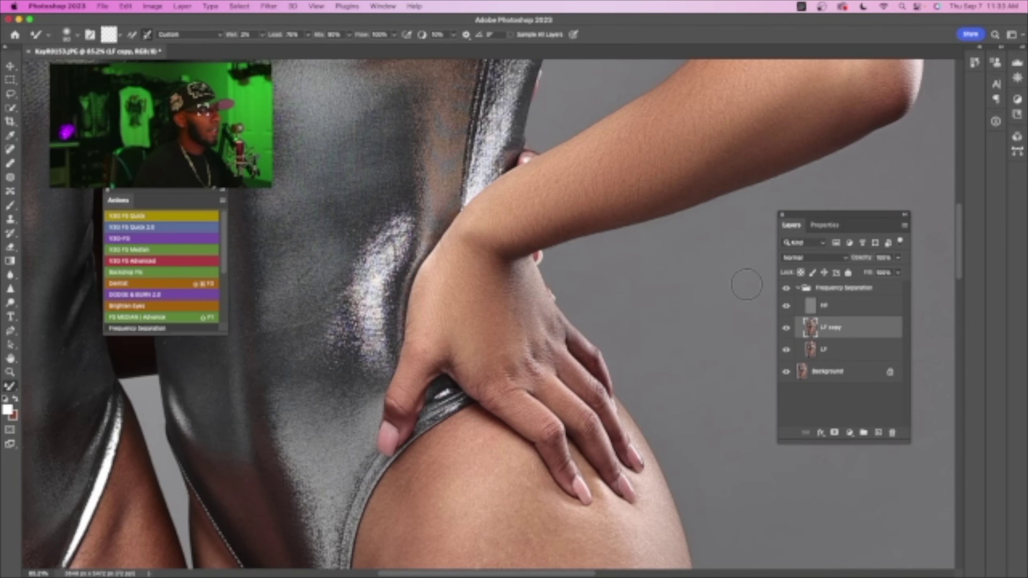
- Enlarge the Mixer Brush to 400 and smooth the pink-haired woman's hip and thigh with both full figures in view
{"action": "key", "text": "z"}
{"action": "left_click_drag", "start_coordinate": [611, 293], "coordinate": [545, 276]}
{"action": "key", "text": "b"}
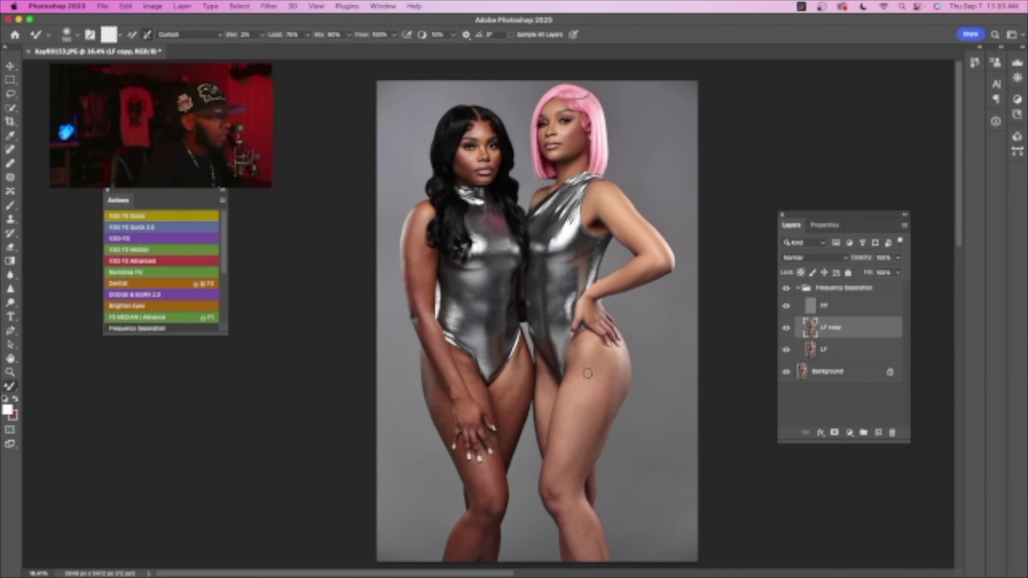
{"action": "key", "text": "]"}
{"action": "key", "text": "]"}
{"action": "key", "text": "]"}
{"action": "key", "text": "]"}
{"action": "key", "text": "]"}
{"action": "key", "text": "]"}
{"action": "key", "text": "]"}
{"action": "key", "text": "]"}
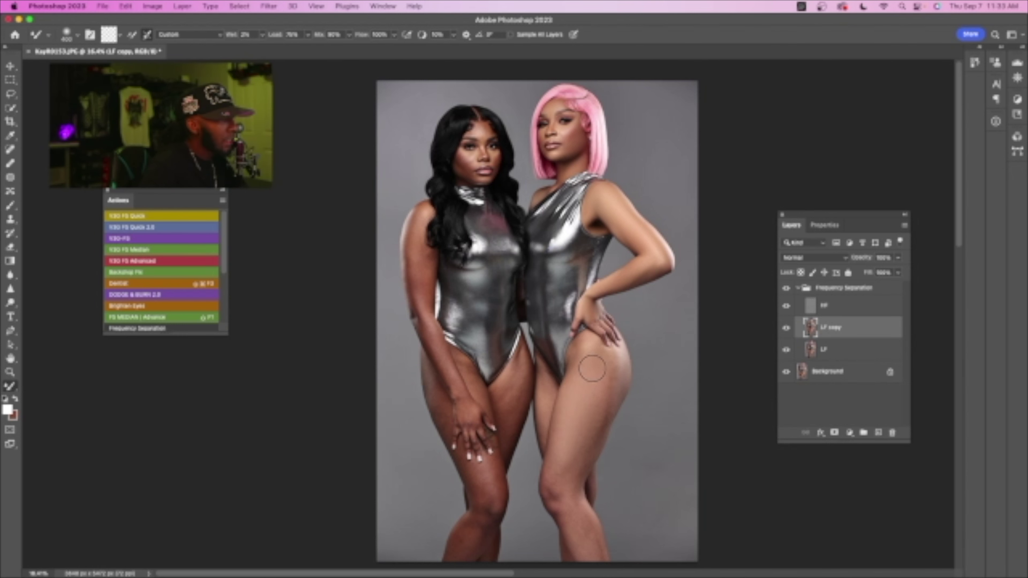
- Smooth the pink-haired woman's lower thigh and knee with a smaller Mixer Brush
{"action": "key", "text": "z"}
{"action": "mouse_move", "coordinate": [585, 394]}
{"action": "left_mouse_down"}
{"action": "mouse_move", "coordinate": [608, 452]}
{"action": "mouse_move", "coordinate": [637, 453]}
{"action": "left_mouse_up"}
{"action": "key", "text": "["}
{"action": "key", "text": "["}
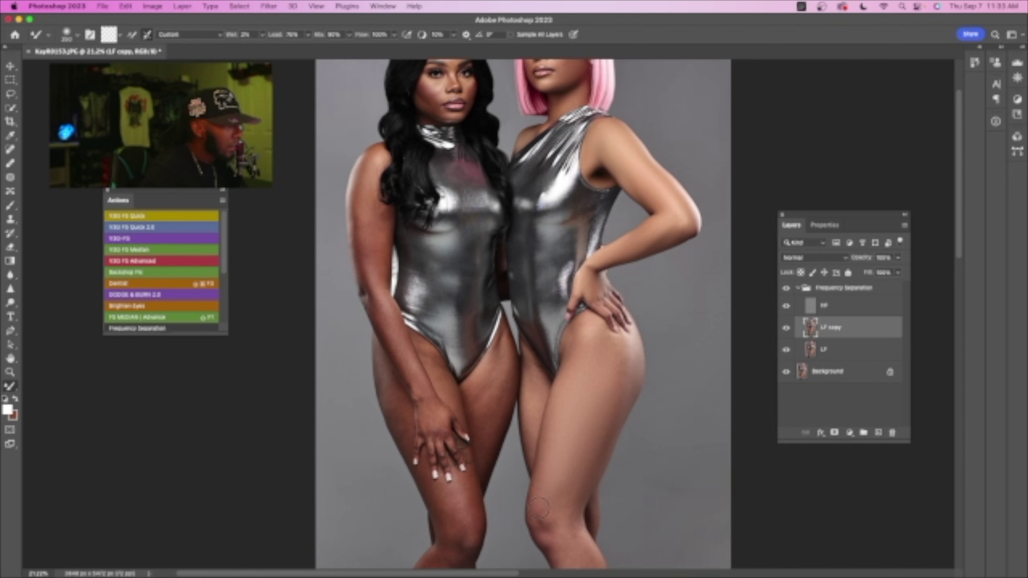
{"action": "key", "text": "space"}
{"action": "left_click_drag", "start_coordinate": [566, 472], "coordinate": [581, 395]}
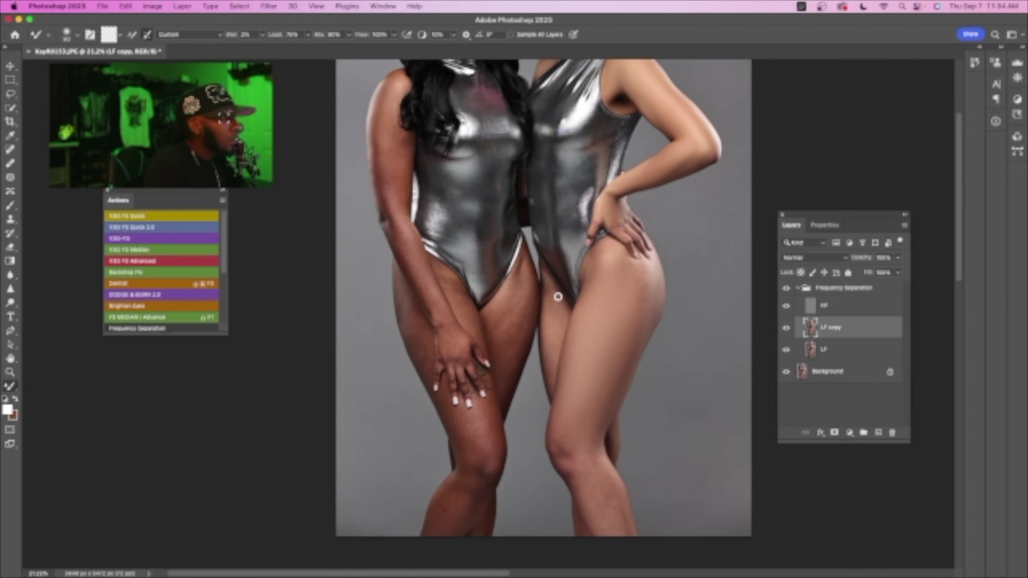
- Smooth the pink-haired woman's upper thighs along the bodysuit edge and her lower leg, adjusting the brush size to each area
{"action": "key", "text": "z"}
{"action": "mouse_move", "coordinate": [559, 296]}
{"action": "left_mouse_down"}
{"action": "mouse_move", "coordinate": [585, 330]}
{"action": "mouse_move", "coordinate": [624, 332]}
{"action": "left_mouse_up"}
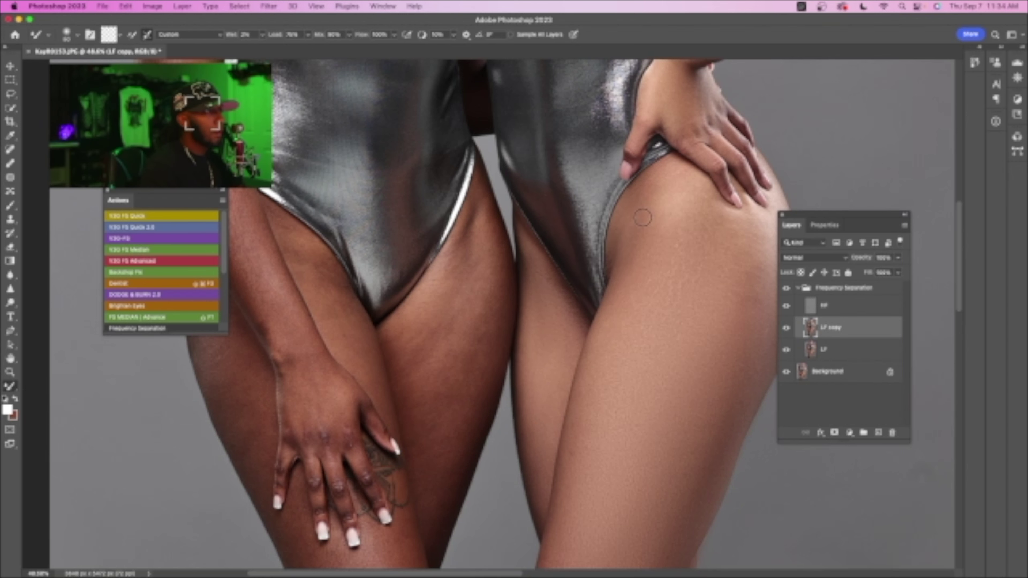
{"action": "scroll", "coordinate": [664, 213], "scroll_direction": "down", "scroll_amount": 5}
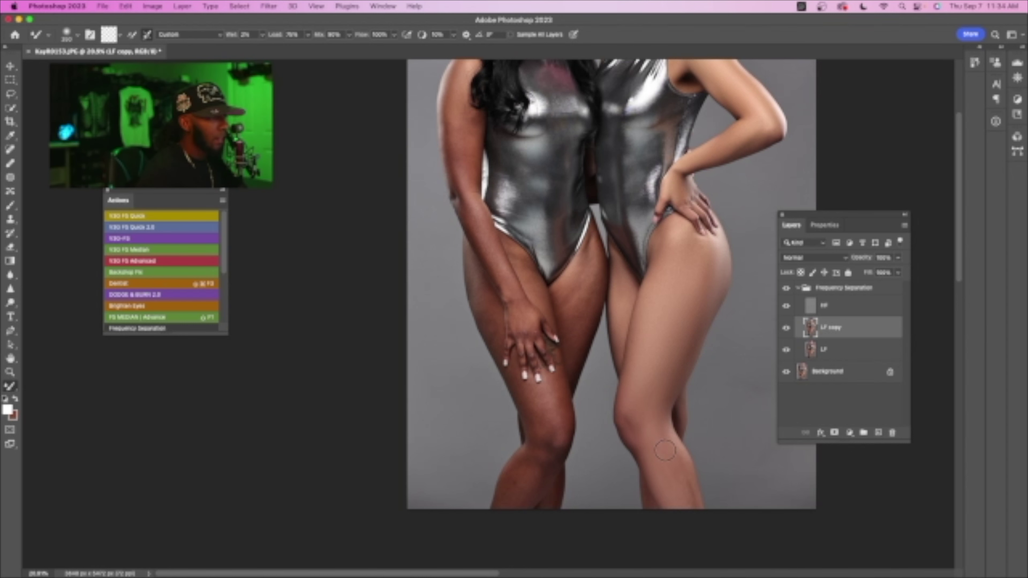
{"action": "key", "text": "bracketleft"}
{"action": "key", "text": "bracketleft"}
{"action": "key", "text": "bracketleft"}
{"action": "key", "text": "bracketleft"}
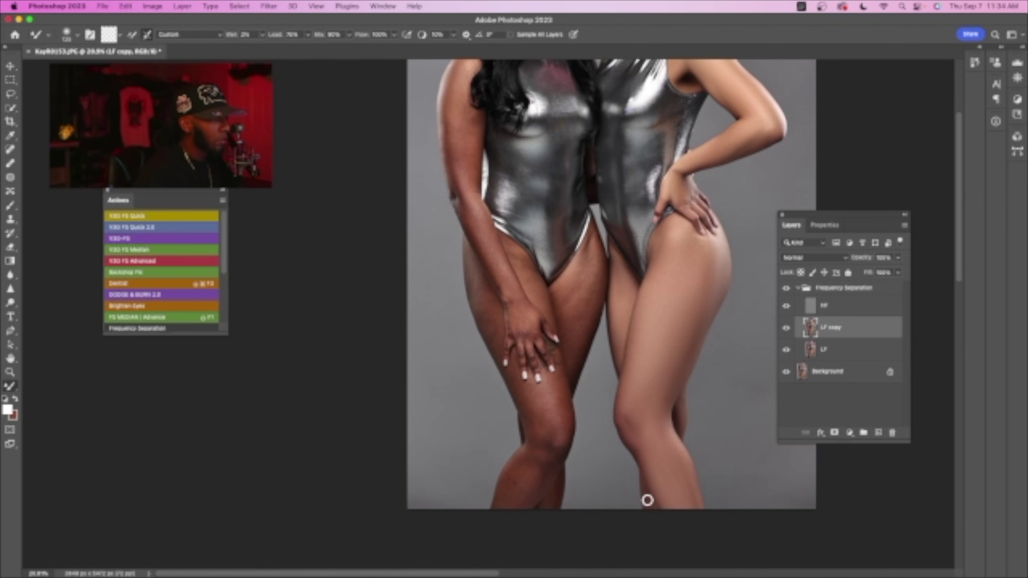
- Refine the front of the pink-haired woman's upper thigh up close with the Mixer Brush at size 300
{"action": "key", "text": "z"}
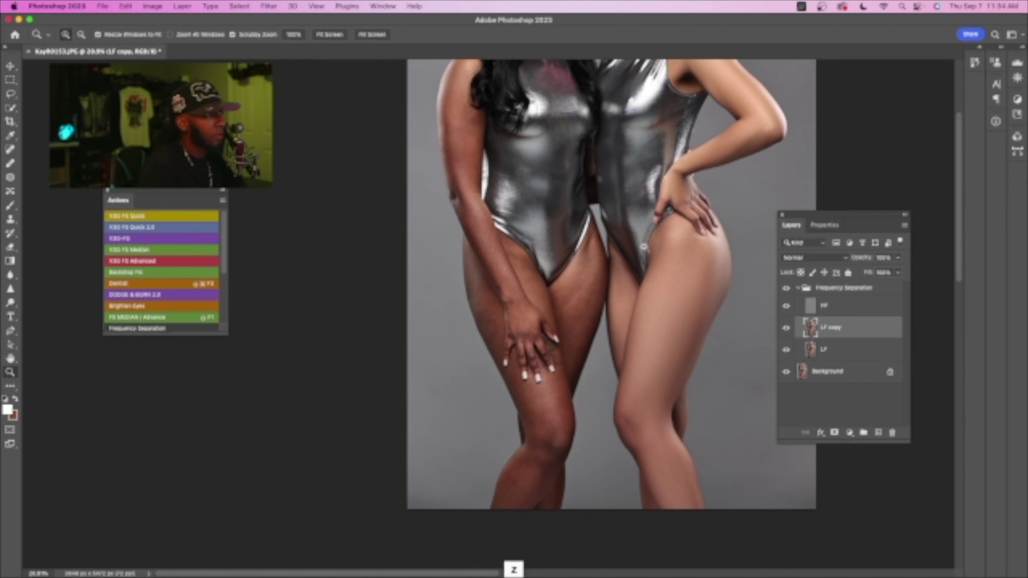
{"action": "left_click_drag", "start_coordinate": [644, 247], "coordinate": [686, 310]}
{"action": "key", "text": "bracketleft"}
{"action": "key", "text": "bracketleft"}
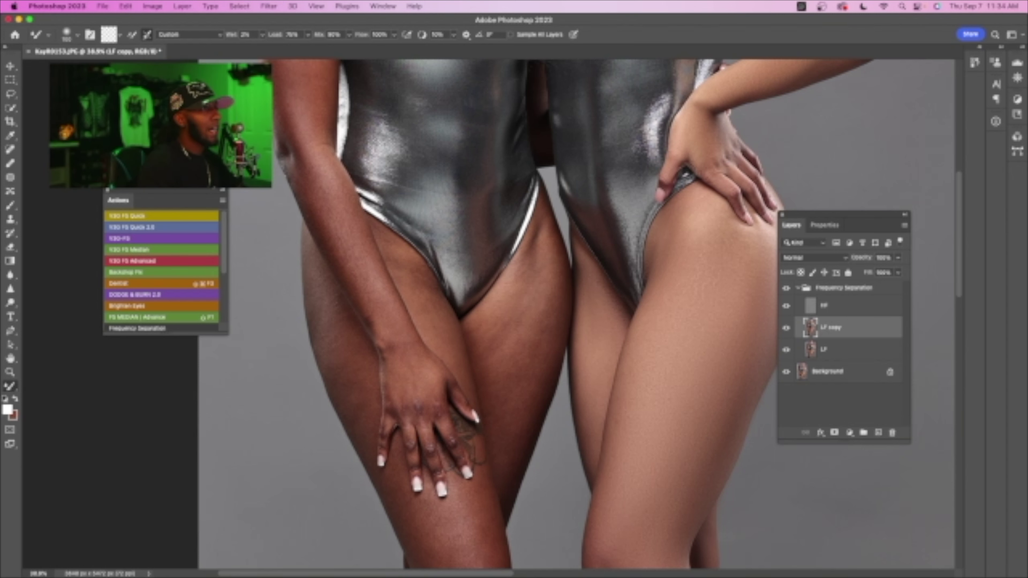
{"action": "key", "text": "bracketright"}
{"action": "key", "text": "bracketright"}
{"action": "key", "text": "bracketright"}
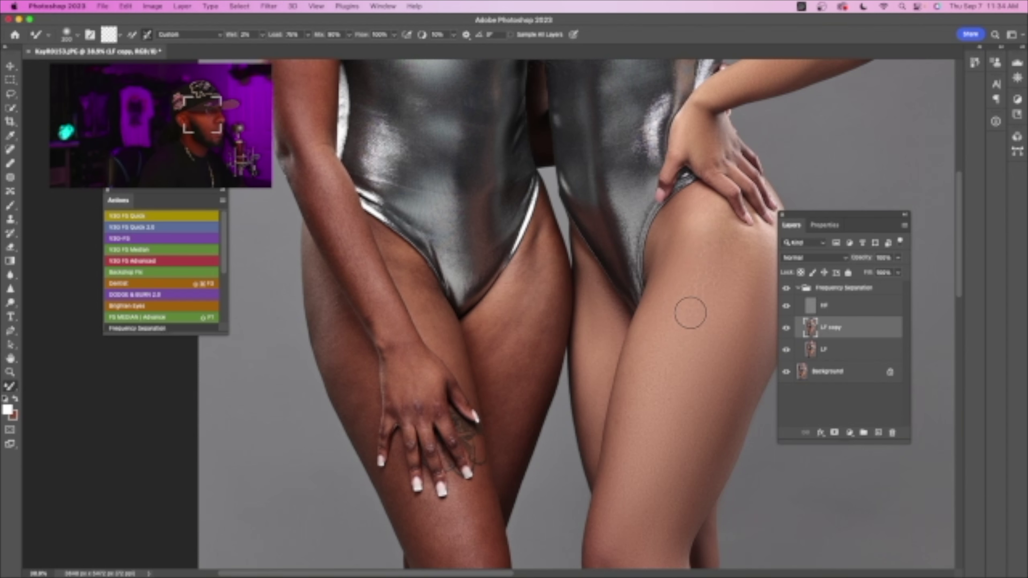
{"action": "left_click_drag", "start_coordinate": [700, 281], "coordinate": [645, 266]}
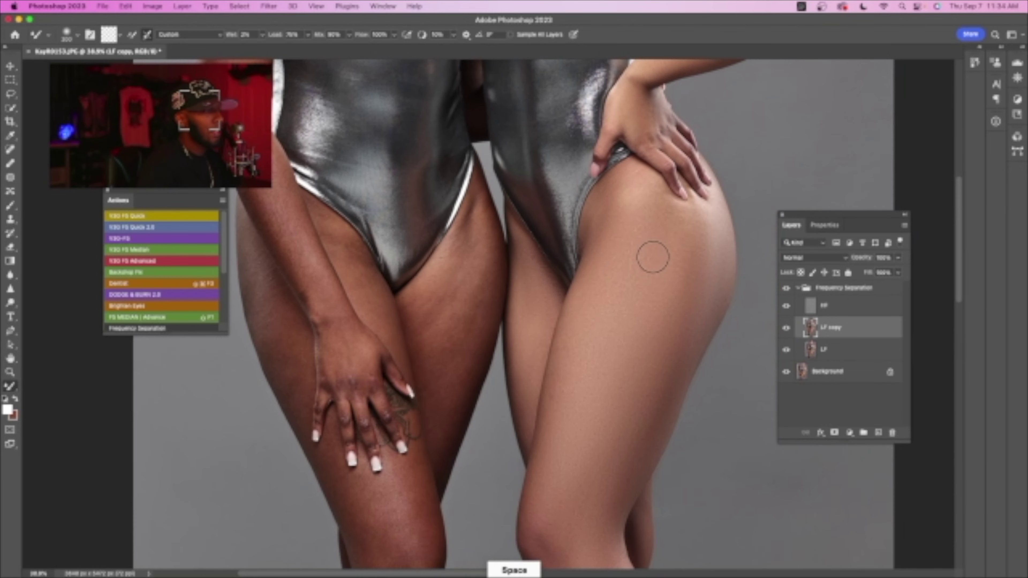
- Smooth the black-haired woman's forehead and under-eye area on the LF copy layer, reducing the Mixer Brush to about 70
{"action": "left_click_drag", "start_coordinate": [667, 324], "coordinate": [733, 502]}
{"action": "left_click_drag", "start_coordinate": [644, 239], "coordinate": [699, 399]}
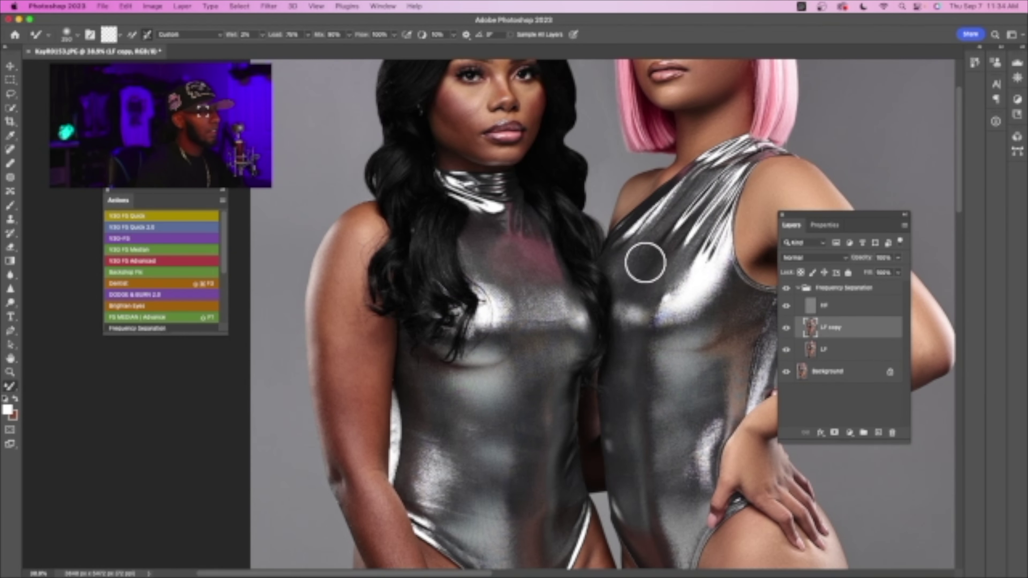
{"action": "left_click_drag", "start_coordinate": [663, 266], "coordinate": [705, 415]}
{"action": "key", "text": "["}
{"action": "key", "text": "bracketleft"}
{"action": "key", "text": "bracketleft"}
{"action": "key", "text": "bracketleft"}
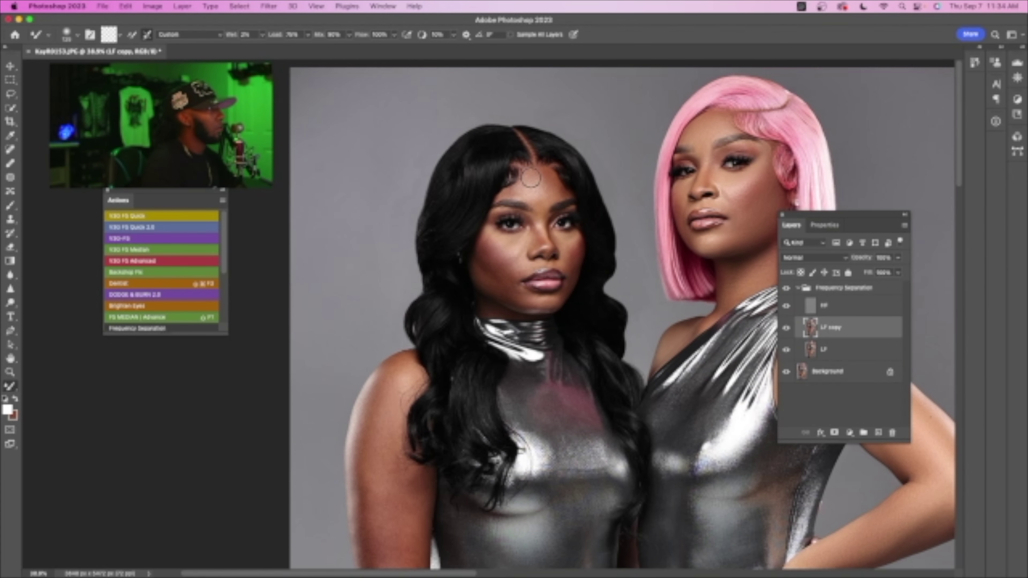
{"action": "key", "text": "bracketleft"}
{"action": "key", "text": "bracketleft"}
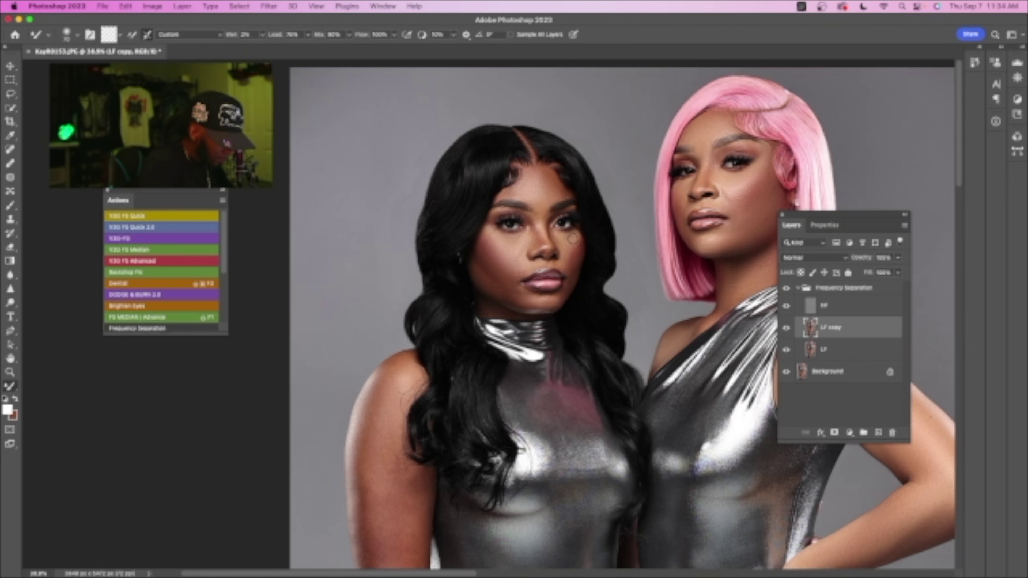
- Smooth the black-haired woman's cheek and jawline, and toggle the LF copy layer to compare before and after
{"action": "key", "text": "z"}
{"action": "left_click", "coordinate": [577, 231]}
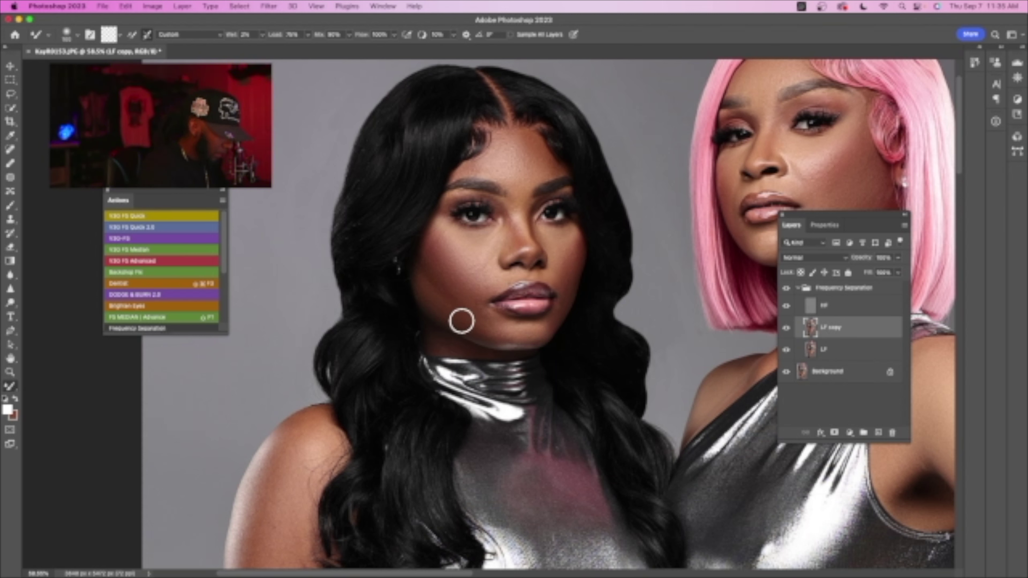
{"action": "key", "text": "z"}
{"action": "left_click_drag", "start_coordinate": [582, 292], "coordinate": [510, 271]}
{"action": "left_click", "coordinate": [787, 328]}
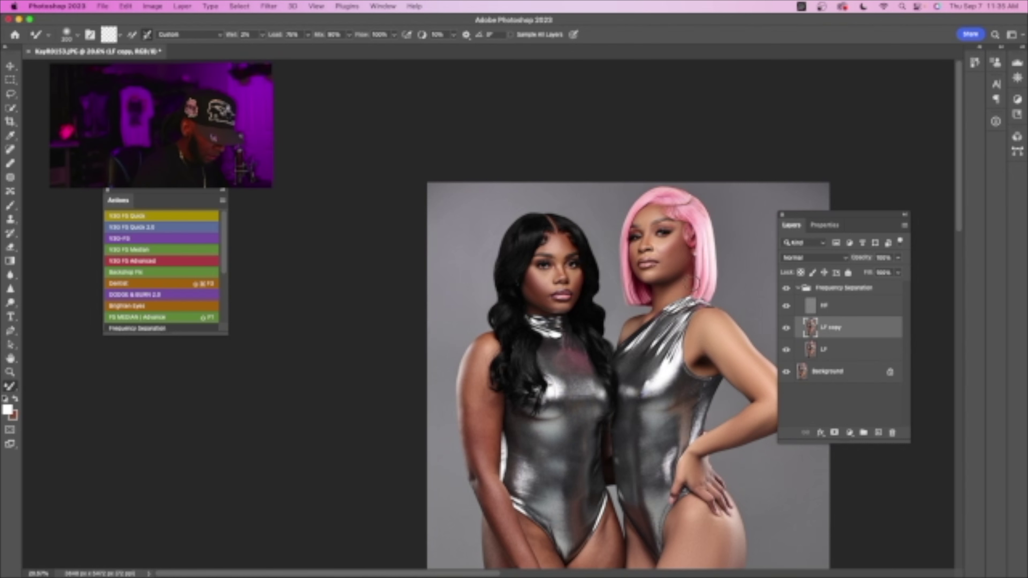
- Smooth the black-haired woman's outer arm from shoulder to forearm on the LF copy layer with the Mixer Brush
{"action": "key", "text": "space"}
{"action": "left_click_drag", "start_coordinate": [578, 366], "coordinate": [598, 325]}
{"action": "key", "text": "z"}
{"action": "left_click_drag", "start_coordinate": [579, 284], "coordinate": [637, 284]}
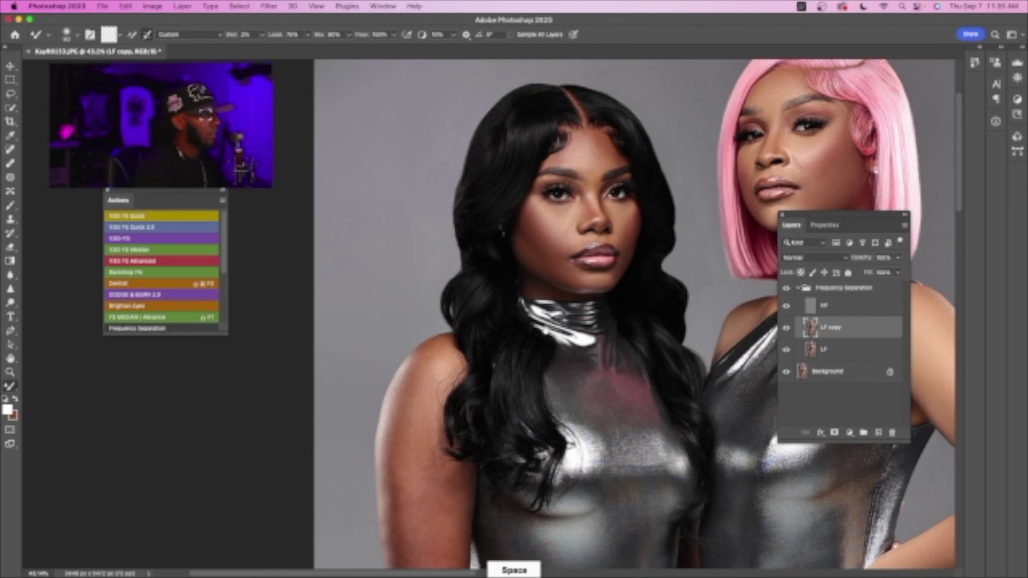
{"action": "key", "text": "space"}
{"action": "left_click_drag", "start_coordinate": [501, 340], "coordinate": [542, 257]}
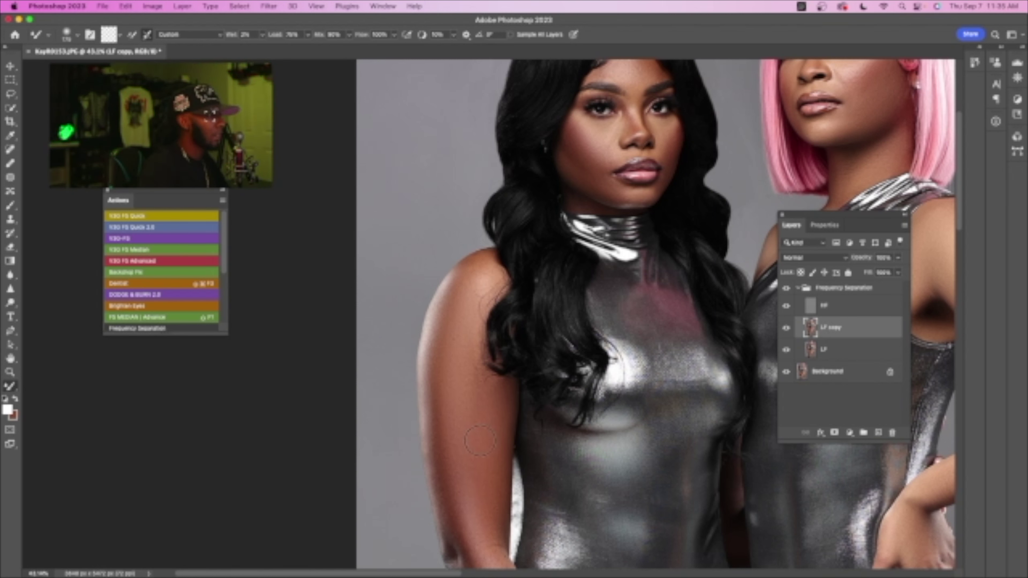
{"action": "left_click_drag", "start_coordinate": [471, 437], "coordinate": [470, 287]}
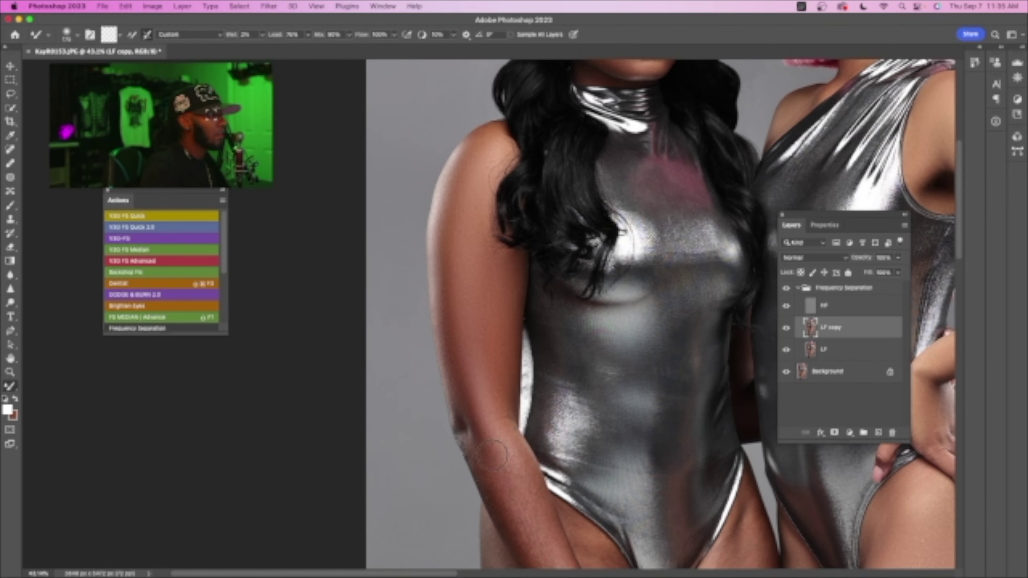
{"action": "left_click_drag", "start_coordinate": [521, 500], "coordinate": [469, 361]}
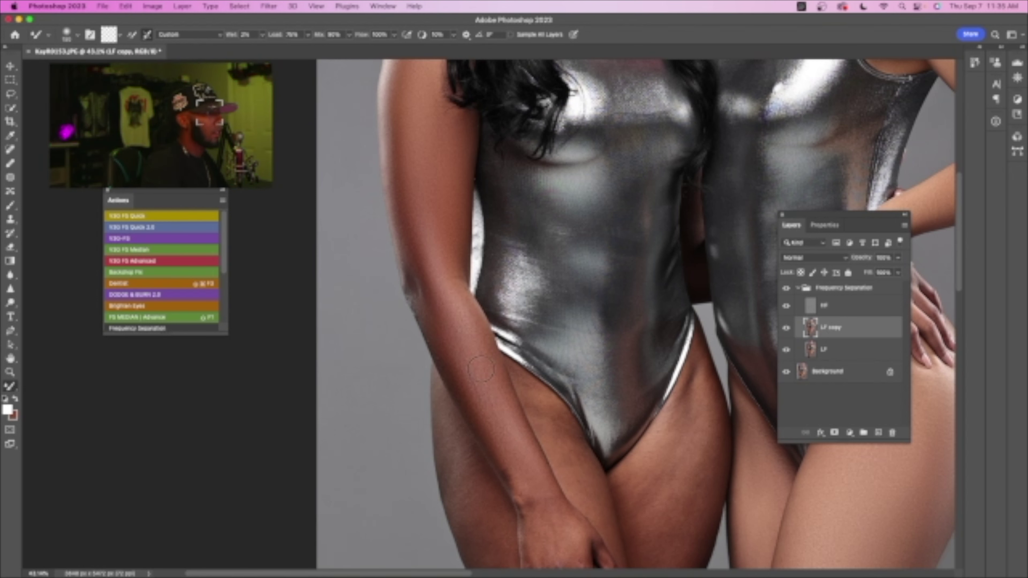
- Smooth the black-haired woman's thighs down to the knee on the LF copy layer with the Mixer Brush at about 125
{"action": "left_click_drag", "start_coordinate": [532, 469], "coordinate": [500, 371]}
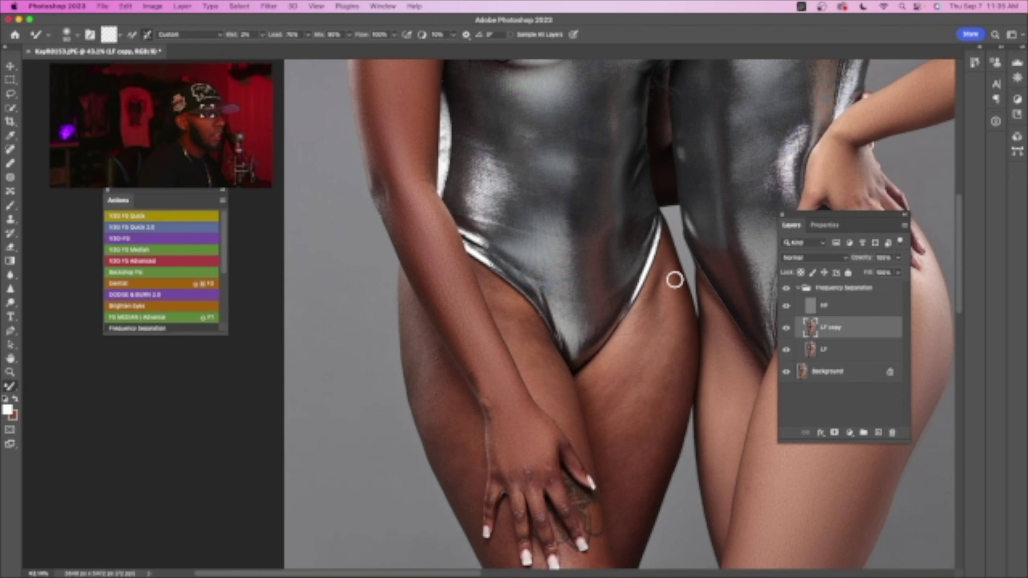
{"action": "key", "text": "bracketright"}
{"action": "key", "text": "bracketright"}
{"action": "key", "text": "bracketright"}
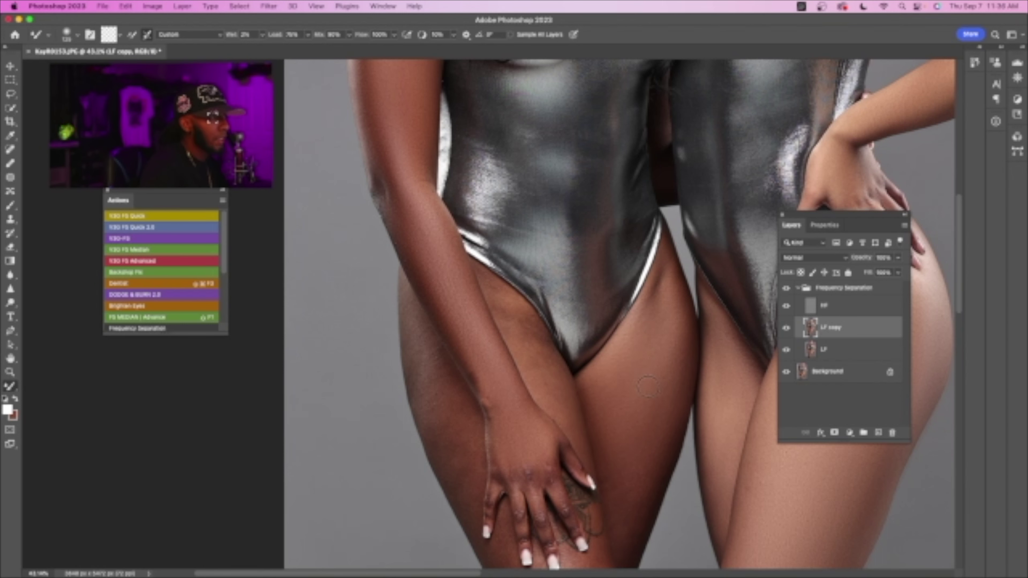
{"action": "left_click_drag", "start_coordinate": [649, 378], "coordinate": [633, 301]}
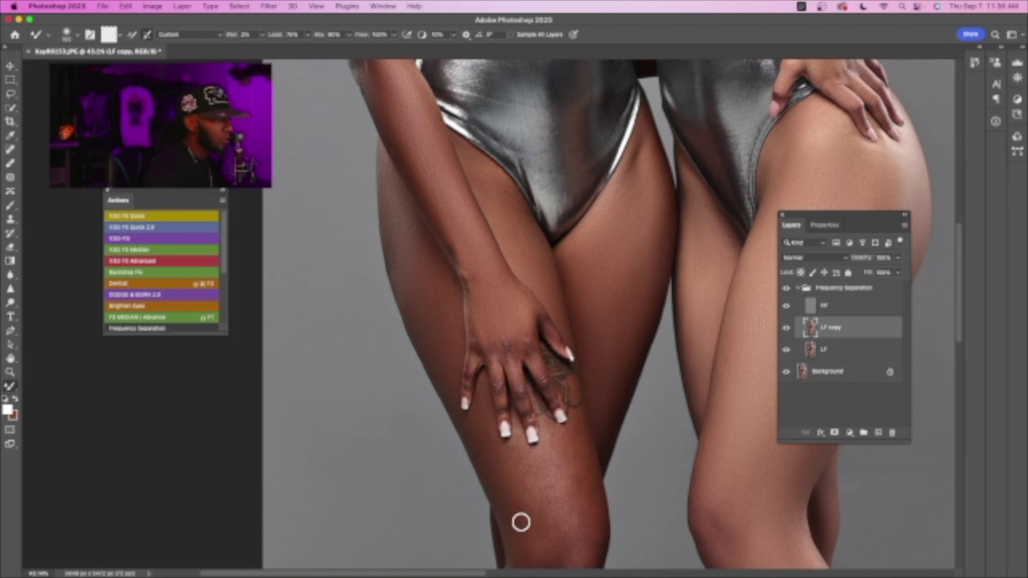
{"action": "key", "text": "space"}
{"action": "left_click_drag", "start_coordinate": [539, 475], "coordinate": [542, 371]}
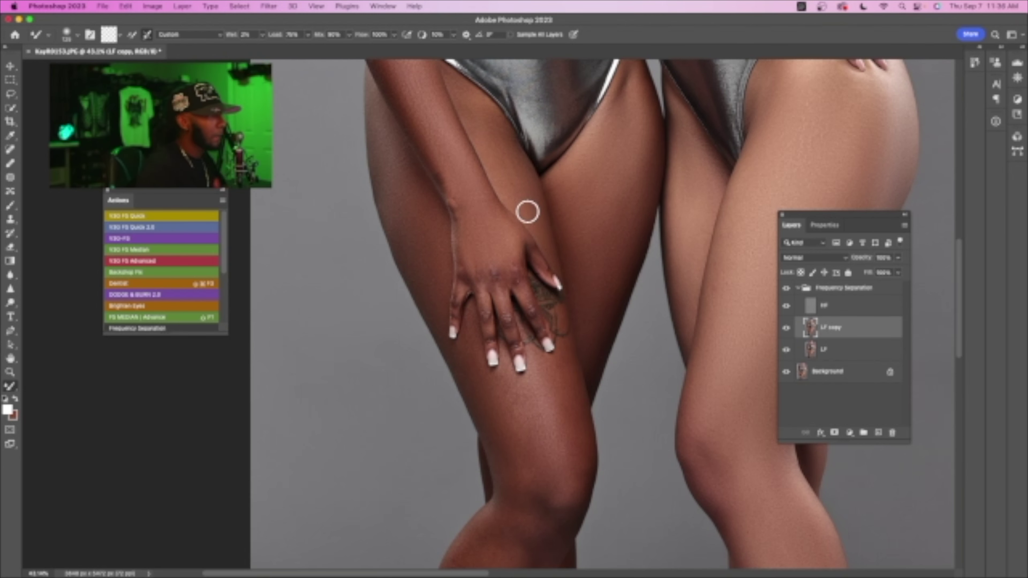
- Erase the LF copy smoothing over the thigh tattoo beneath the black-haired woman's hand, reducing the Eraser to about 20
{"action": "key", "text": "z"}
{"action": "left_click", "coordinate": [532, 293]}
{"action": "key", "text": "b"}
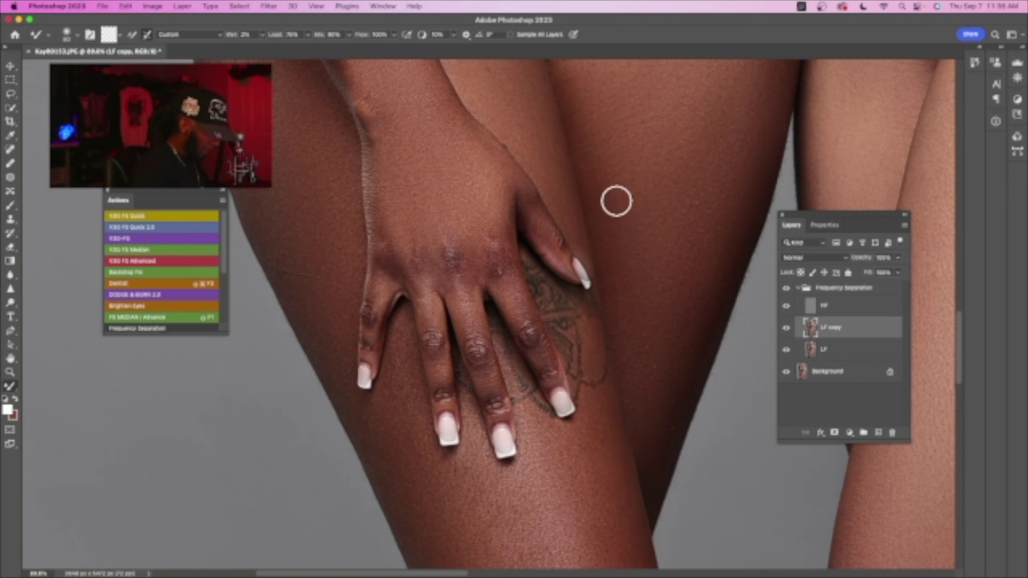
{"action": "key", "text": "e"}
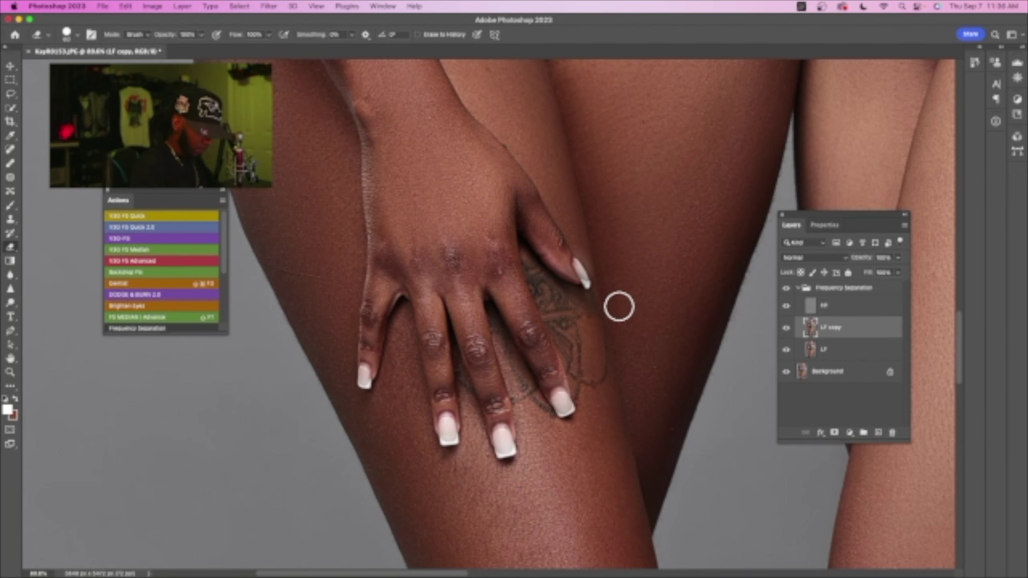
{"action": "key", "text": "bracketleft"}
{"action": "key", "text": "bracketleft"}
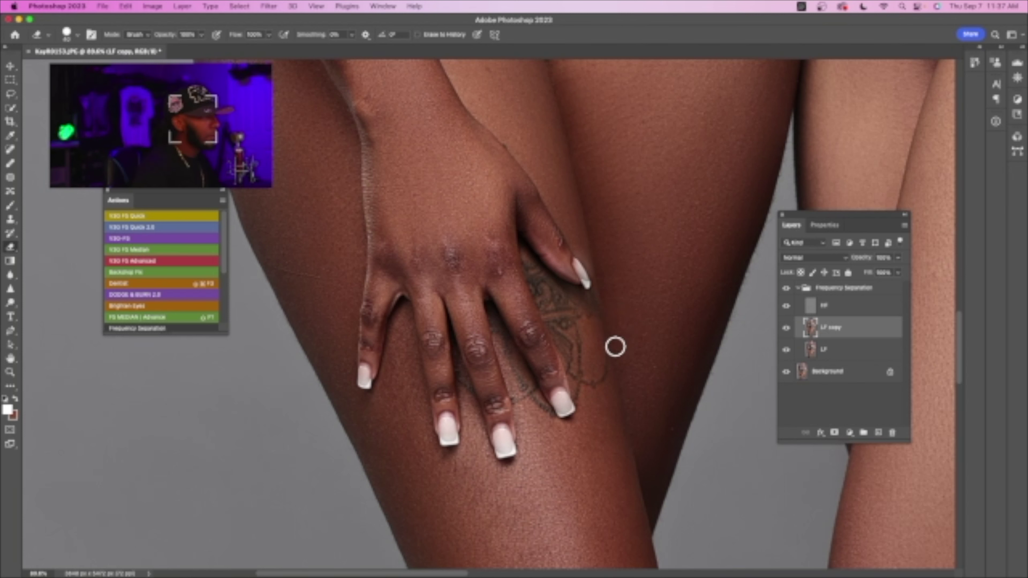
{"action": "left_click", "coordinate": [787, 327]}
{"action": "left_click", "coordinate": [788, 328]}
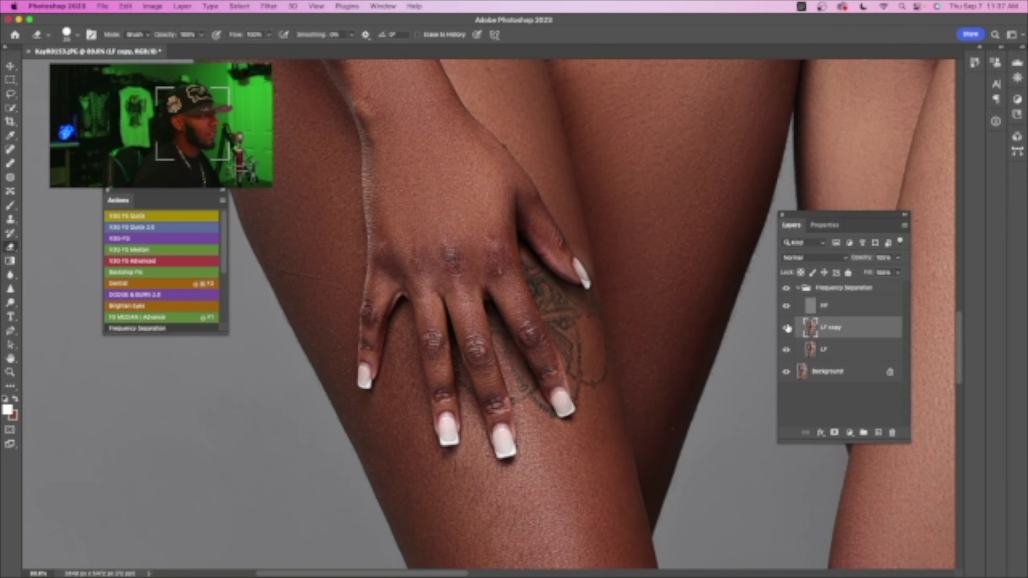
{"action": "key", "text": "bracketright"}
{"action": "mouse_move", "coordinate": [582, 299]}
{"action": "left_mouse_down"}
{"action": "mouse_move", "coordinate": [548, 314]}
{"action": "mouse_move", "coordinate": [577, 290]}
{"action": "mouse_move", "coordinate": [590, 307]}
{"action": "left_mouse_up"}
{"action": "key", "text": "bracketleft"}
{"action": "key", "text": "bracketleft"}
{"action": "left_click_drag", "start_coordinate": [578, 345], "coordinate": [578, 382]}
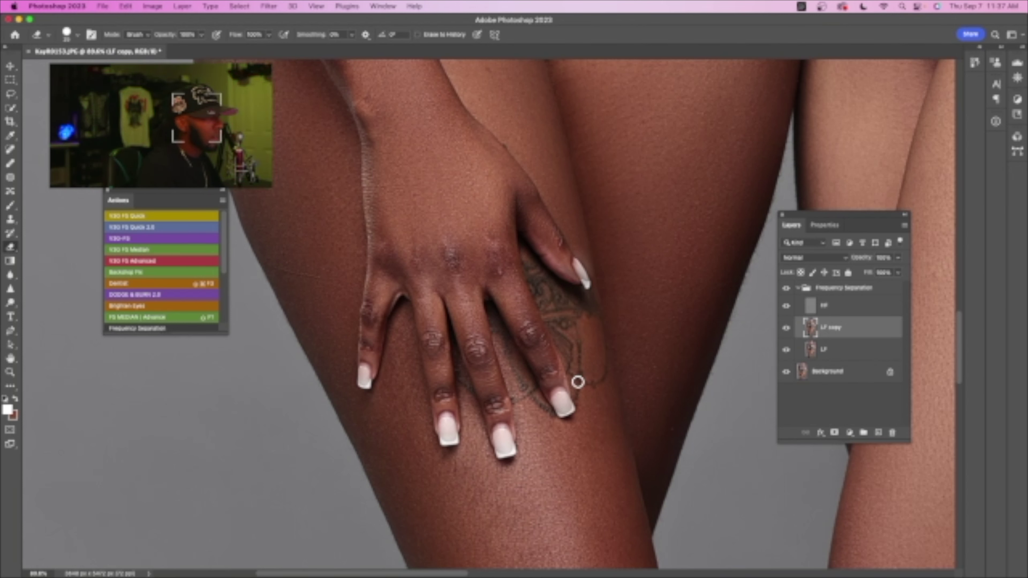
{"action": "key", "text": "bracketleft"}
{"action": "left_click_drag", "start_coordinate": [604, 332], "coordinate": [605, 348]}
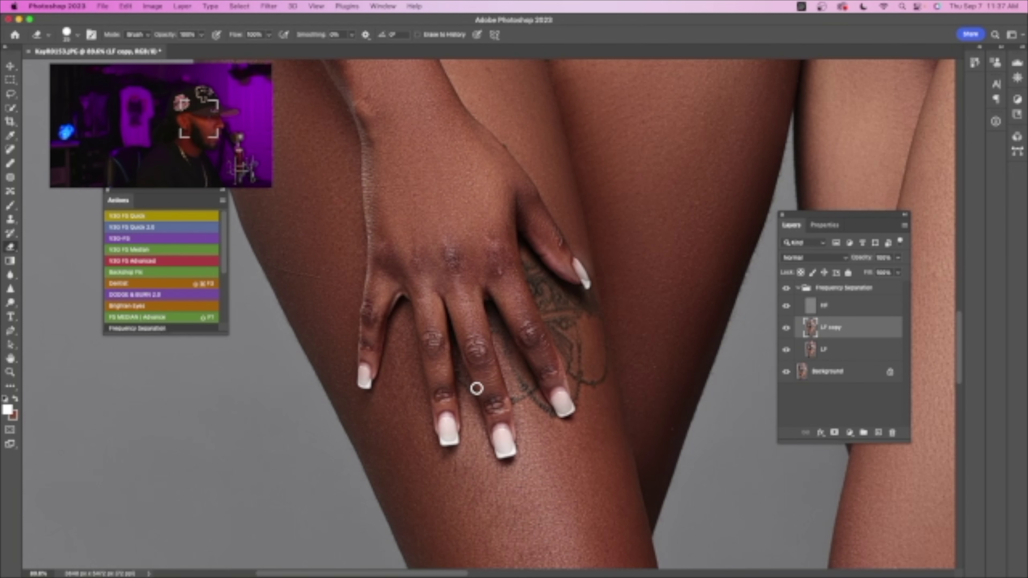
- Smooth the black-haired woman's knee and lower leg on the LF copy layer with the Mixer Brush
{"action": "scroll", "coordinate": [610, 326], "scroll_direction": "down", "scroll_amount": 6}
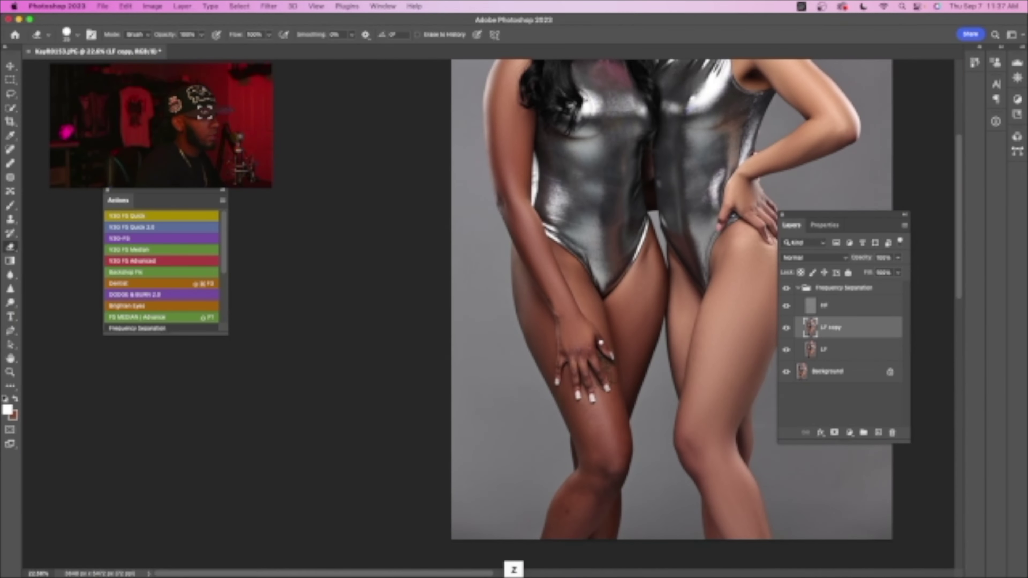
{"action": "left_click_drag", "start_coordinate": [618, 421], "coordinate": [594, 324]}
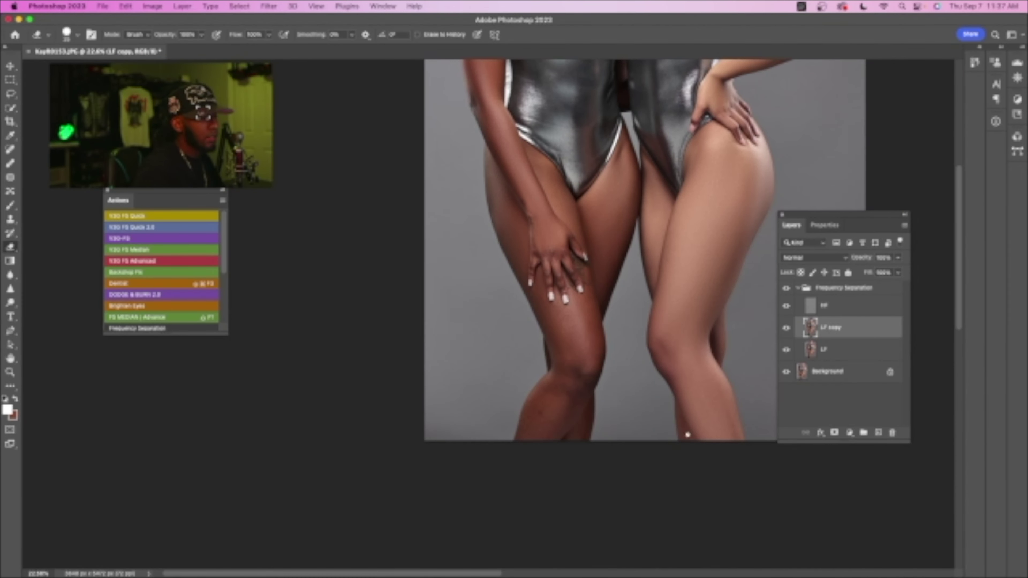
{"action": "key", "text": "b"}
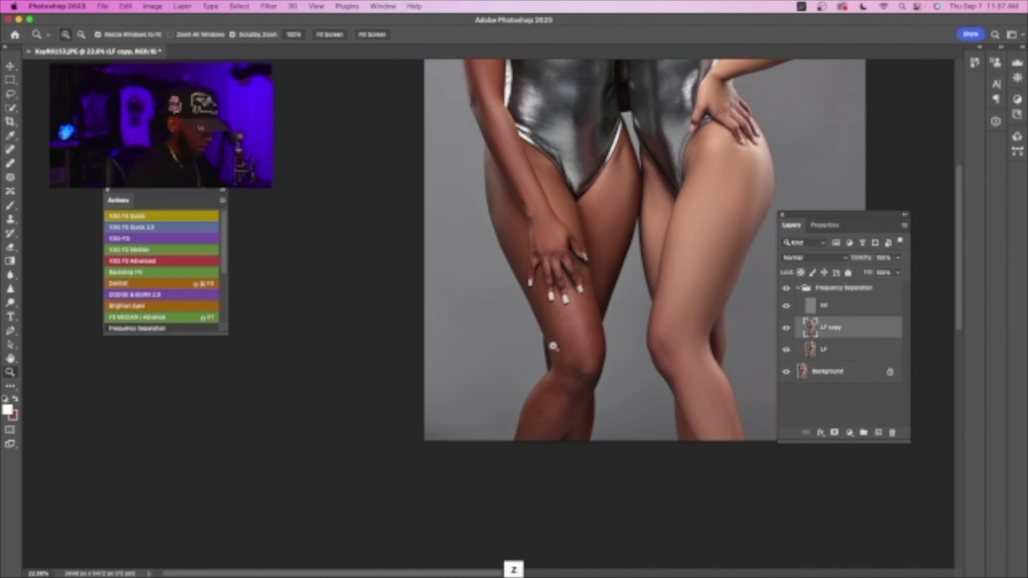
{"action": "scroll", "coordinate": [550, 344], "scroll_direction": "up", "scroll_amount": 4}
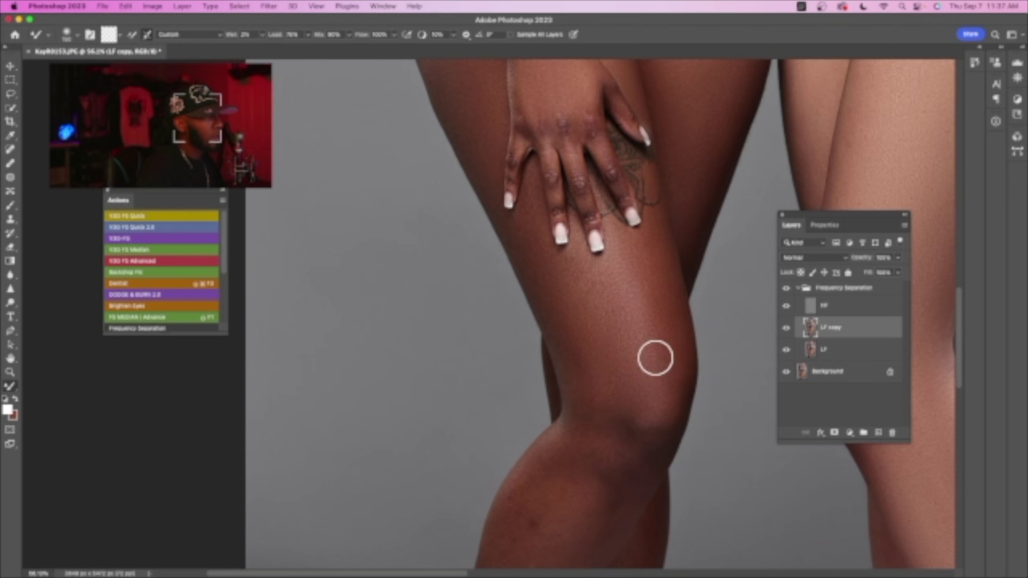
{"action": "key", "text": "space"}
{"action": "left_click_drag", "start_coordinate": [651, 381], "coordinate": [658, 235]}
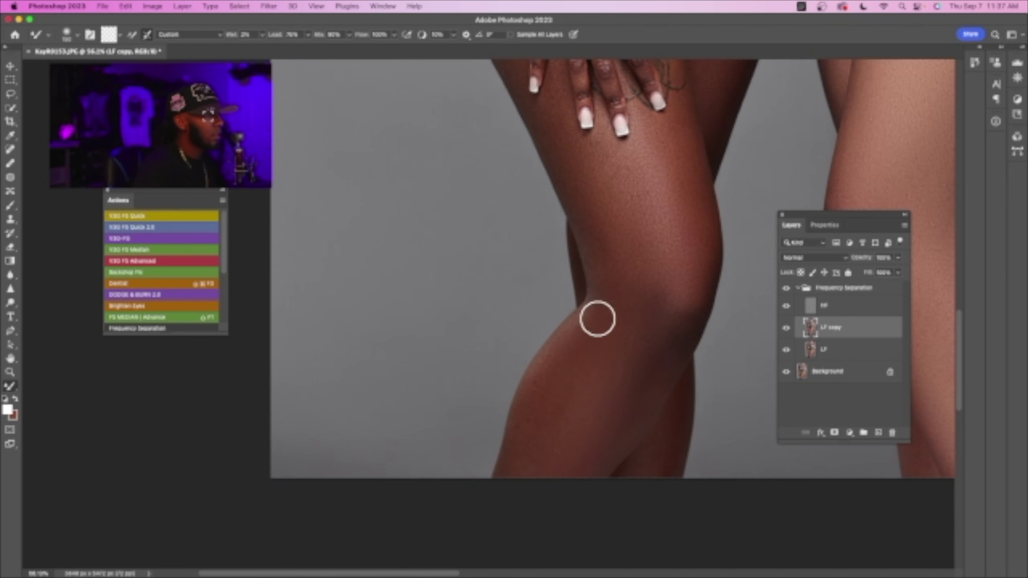
- Blend the broader tones of the black-haired woman's thighs with an enlarged Mixer Brush of about 200
{"action": "key", "text": "z"}
{"action": "left_click_drag", "start_coordinate": [730, 213], "coordinate": [627, 300]}
{"action": "key", "text": "space"}
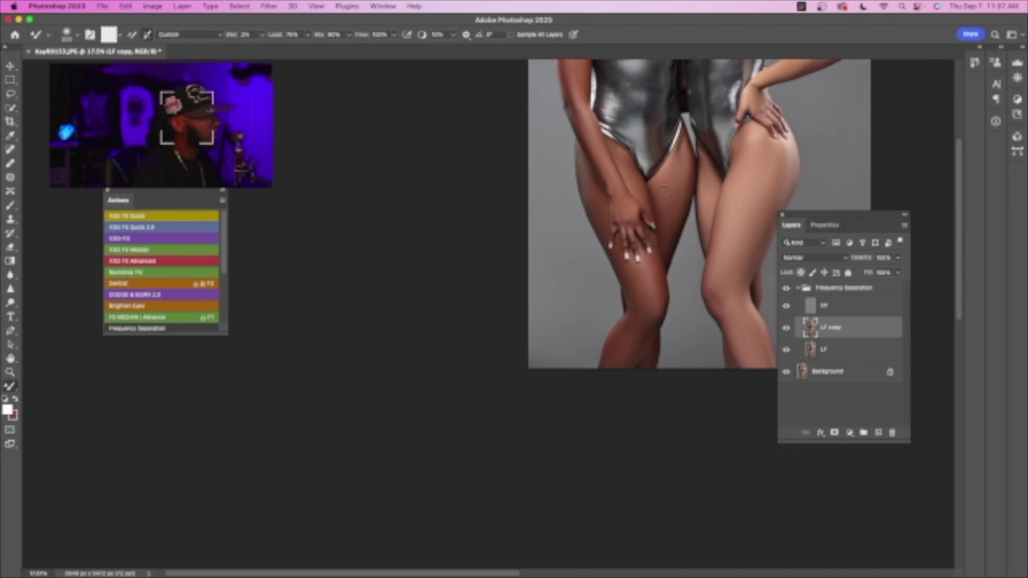
{"action": "left_click_drag", "start_coordinate": [689, 144], "coordinate": [620, 232]}
{"action": "key", "text": "bracketleft"}
{"action": "key", "text": "bracketleft"}
{"action": "key", "text": "bracketleft"}
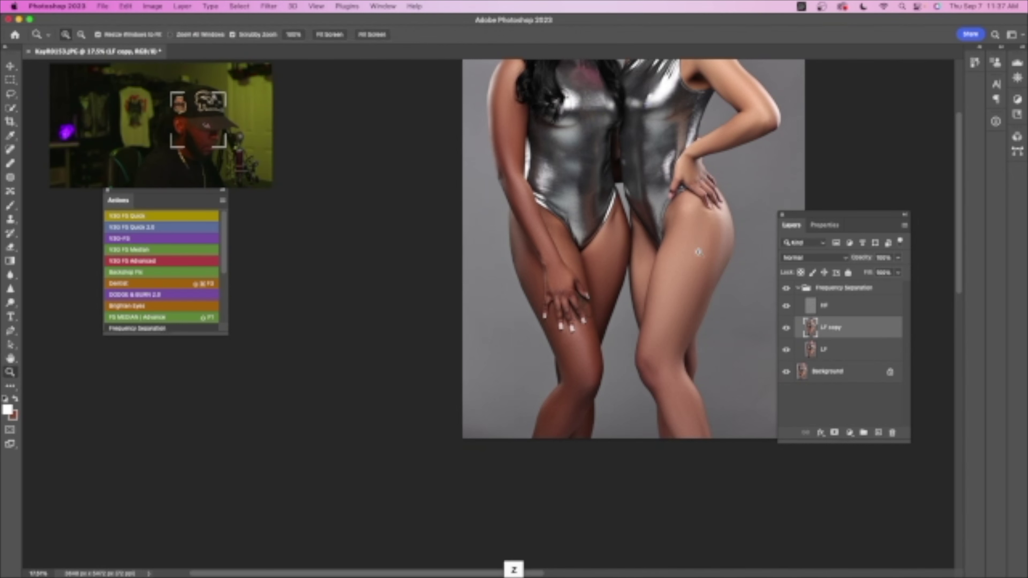
- Blend the pink-haired woman's outer hip and thigh, and toggle the LF copy layer to compare before and after
{"action": "left_click_drag", "start_coordinate": [696, 253], "coordinate": [638, 280]}
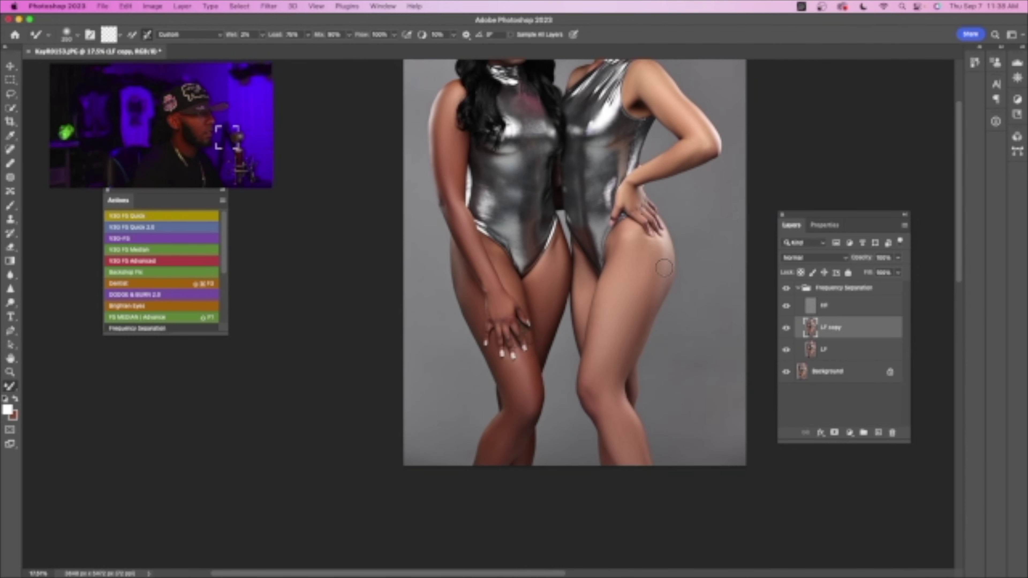
{"action": "key", "text": "z"}
{"action": "left_click_drag", "start_coordinate": [677, 344], "coordinate": [658, 380]}
{"action": "left_click", "coordinate": [786, 328]}
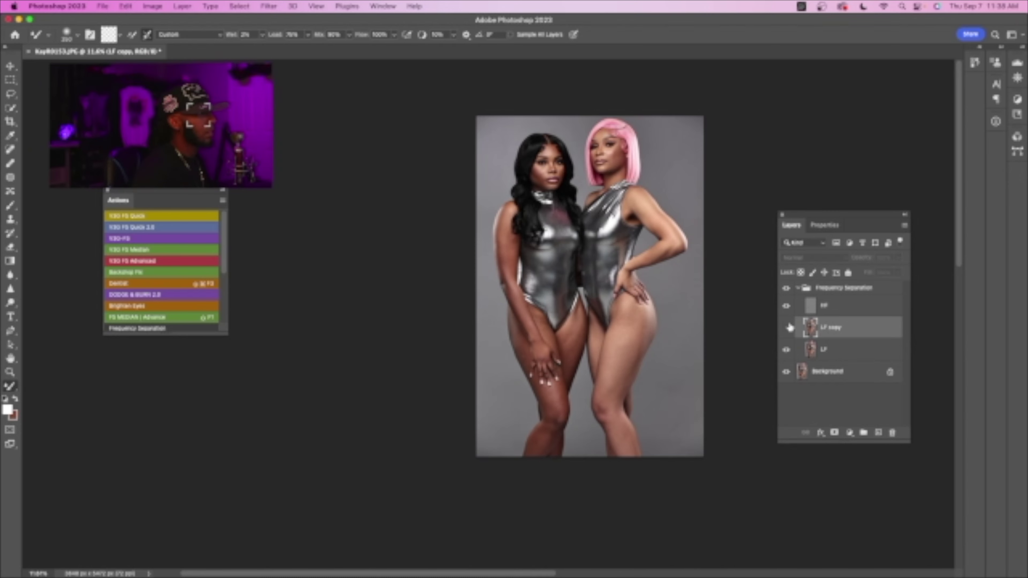
{"action": "left_click", "coordinate": [790, 328]}
{"action": "left_click", "coordinate": [791, 328]}
{"action": "left_click", "coordinate": [790, 327]}
- Touch up the black-haired woman's cheek on the LF copy layer with the Mixer Brush
{"action": "key", "text": "z"}
{"action": "mouse_move", "coordinate": [532, 174]}
{"action": "left_mouse_down"}
{"action": "mouse_move", "coordinate": [569, 231]}
{"action": "mouse_move", "coordinate": [603, 243]}
{"action": "left_mouse_up"}
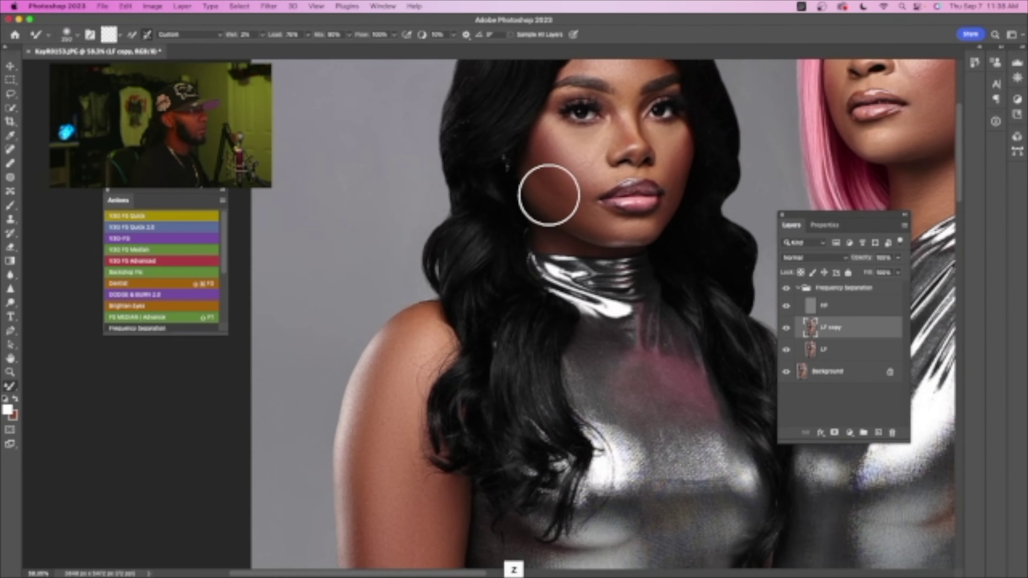
{"action": "left_click_drag", "start_coordinate": [545, 134], "coordinate": [538, 130]}
{"action": "key", "text": "space"}
{"action": "left_click_drag", "start_coordinate": [615, 307], "coordinate": [582, 198]}
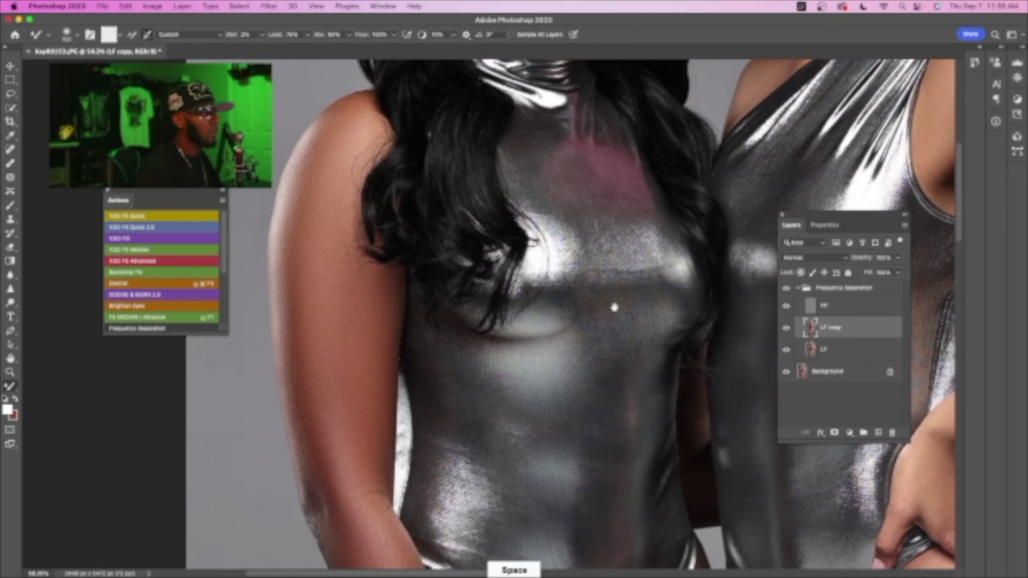
- Touch up the black-haired woman's upper thigh with the Mixer Brush at about 125, and collapse the Frequency Separation group
{"action": "key", "text": "z"}
{"action": "mouse_move", "coordinate": [614, 319]}
{"action": "left_mouse_down"}
{"action": "mouse_move", "coordinate": [567, 318]}
{"action": "mouse_move", "coordinate": [620, 355]}
{"action": "mouse_move", "coordinate": [592, 239]}
{"action": "left_mouse_up"}
{"action": "key", "text": "space"}
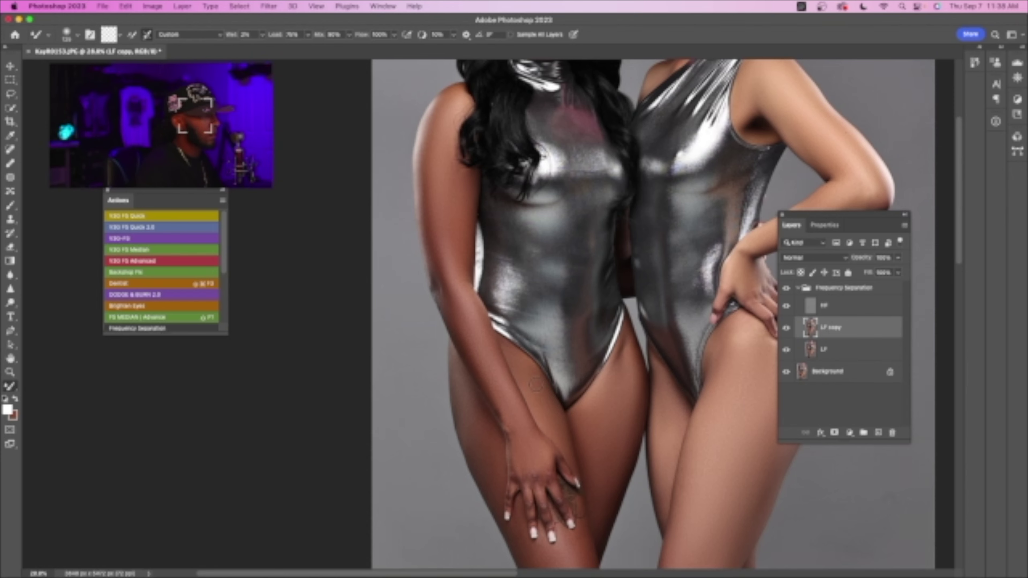
{"action": "left_click_drag", "start_coordinate": [610, 421], "coordinate": [557, 404]}
{"action": "key", "text": "z"}
{"action": "key", "text": "b"}
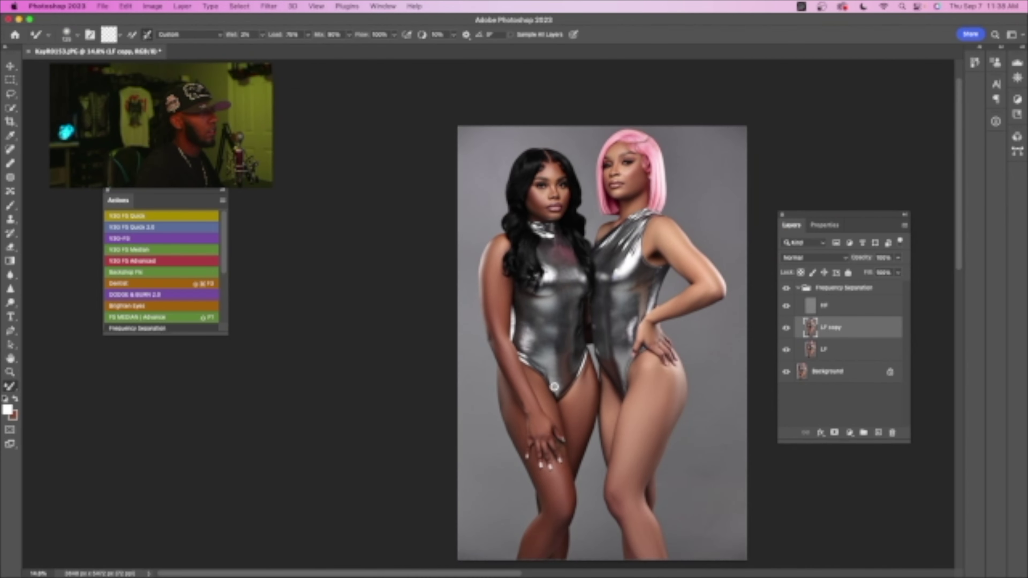
{"action": "left_click", "coordinate": [797, 288]}
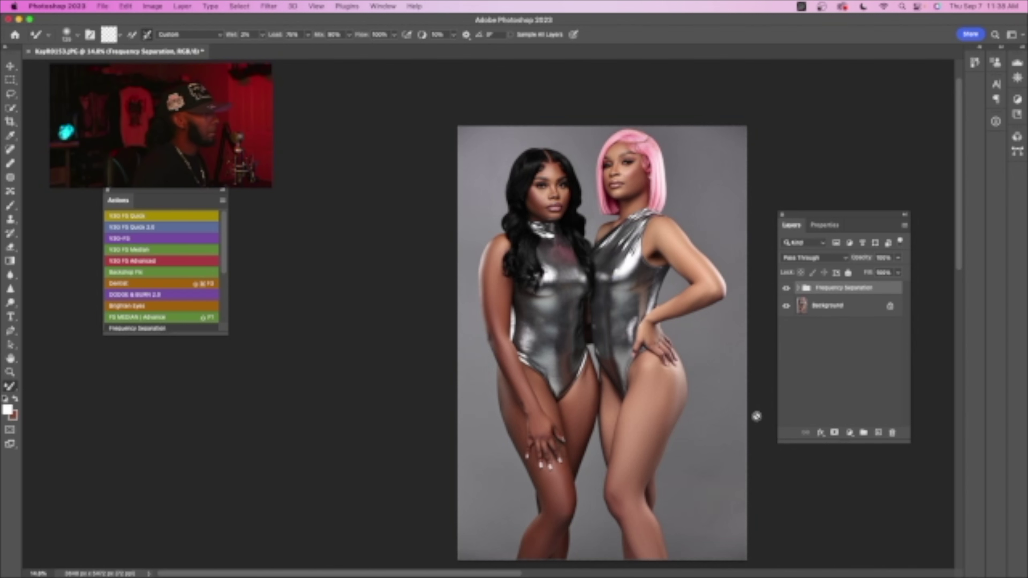
{"action": "left_click", "coordinate": [194, 295]}
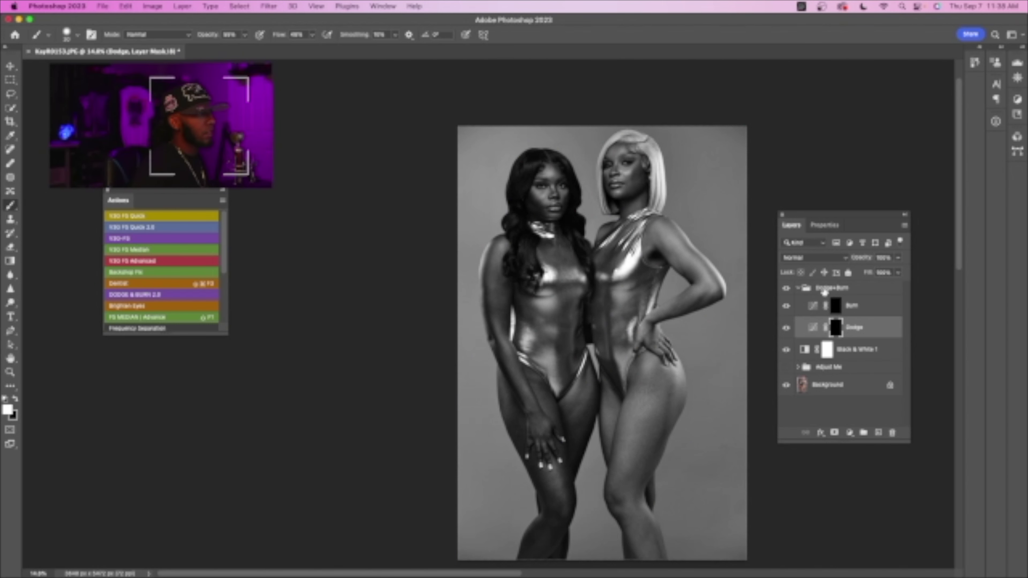
{"action": "left_click", "coordinate": [974, 64]}
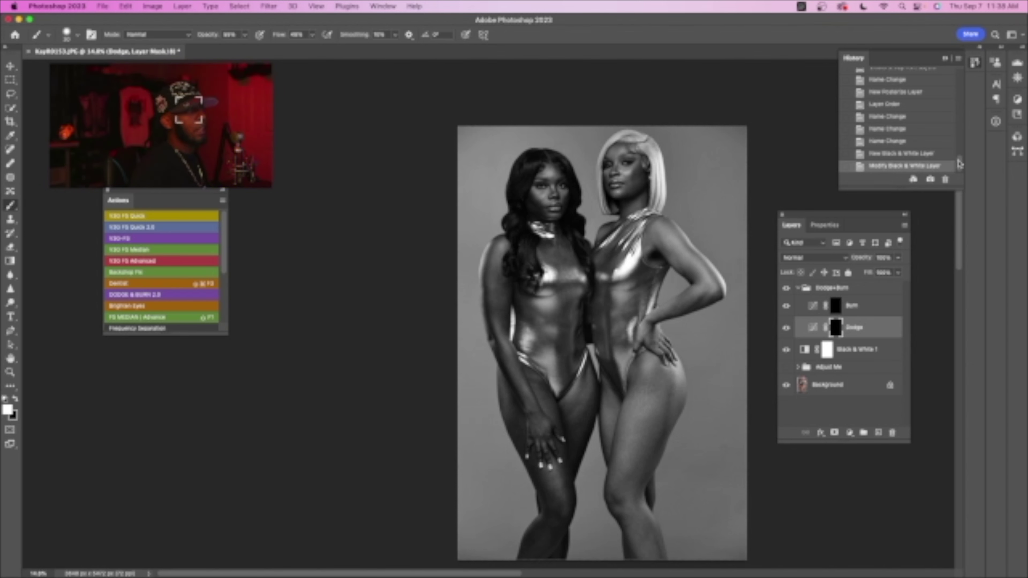
{"action": "scroll", "coordinate": [958, 164], "scroll_direction": "up", "scroll_amount": 10}
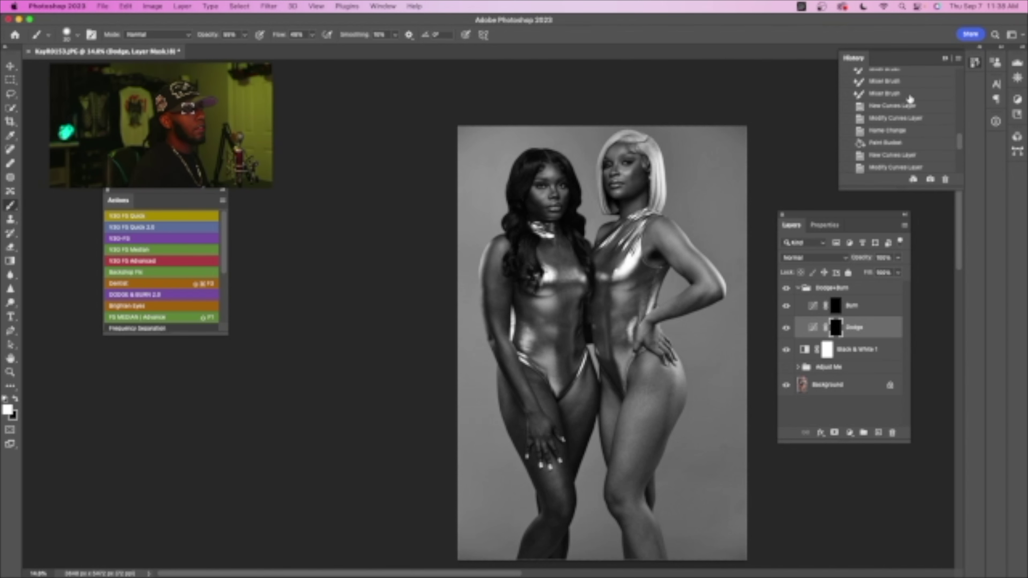
{"action": "left_click", "coordinate": [909, 97]}
- Merge the Frequency Separation group with the Background layer and run the DODGE & BURN 2.0 action
{"action": "left_click", "coordinate": [786, 290]}
{"action": "left_click", "coordinate": [785, 290]}
{"action": "left_click", "coordinate": [826, 289]}
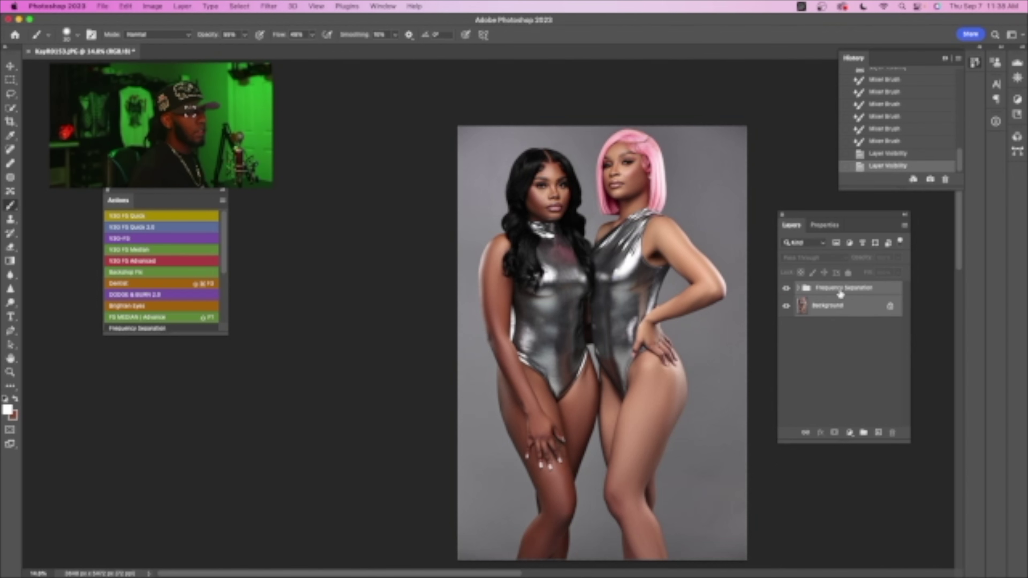
{"action": "right_click", "coordinate": [839, 294]}
{"action": "left_click", "coordinate": [865, 470]}
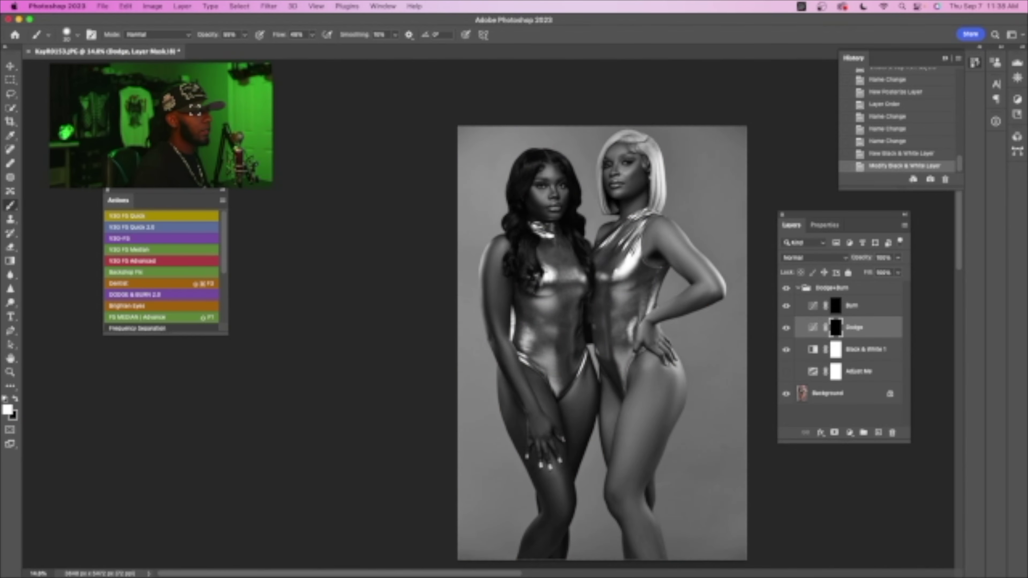
- Examine the light and dark skin transitions on both women in the black-and-white view, and select the Brush tool
{"action": "key", "text": "z"}
{"action": "left_click_drag", "start_coordinate": [629, 175], "coordinate": [687, 248]}
{"action": "key", "text": "b"}
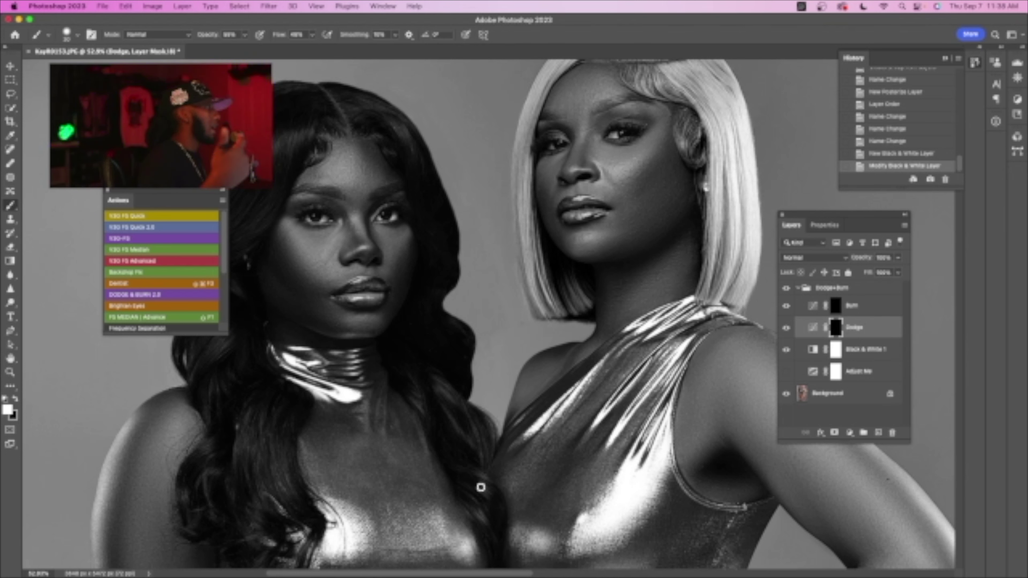
{"action": "scroll", "coordinate": [610, 174], "scroll_direction": "up", "scroll_amount": 4}
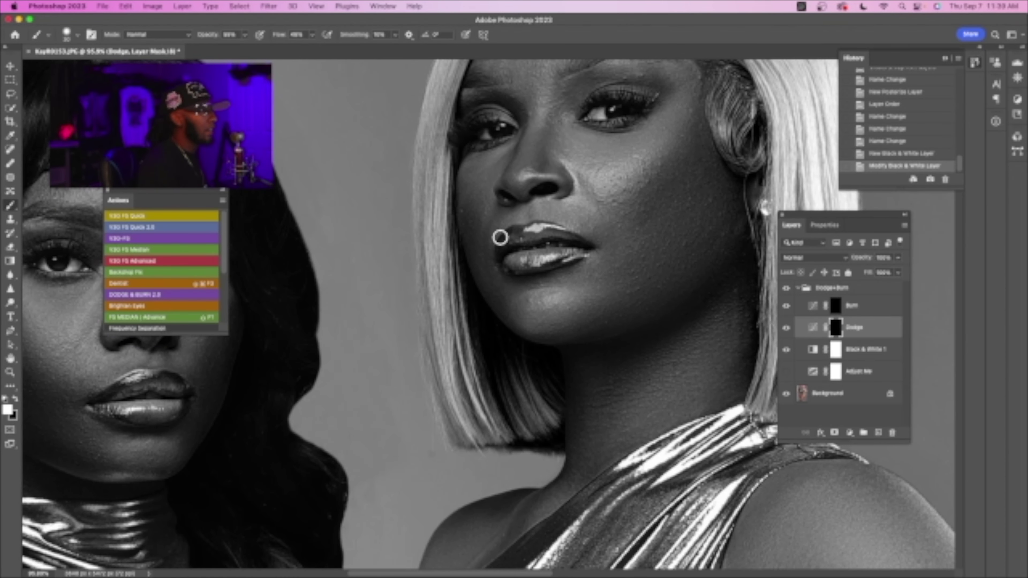
{"action": "key", "text": "z"}
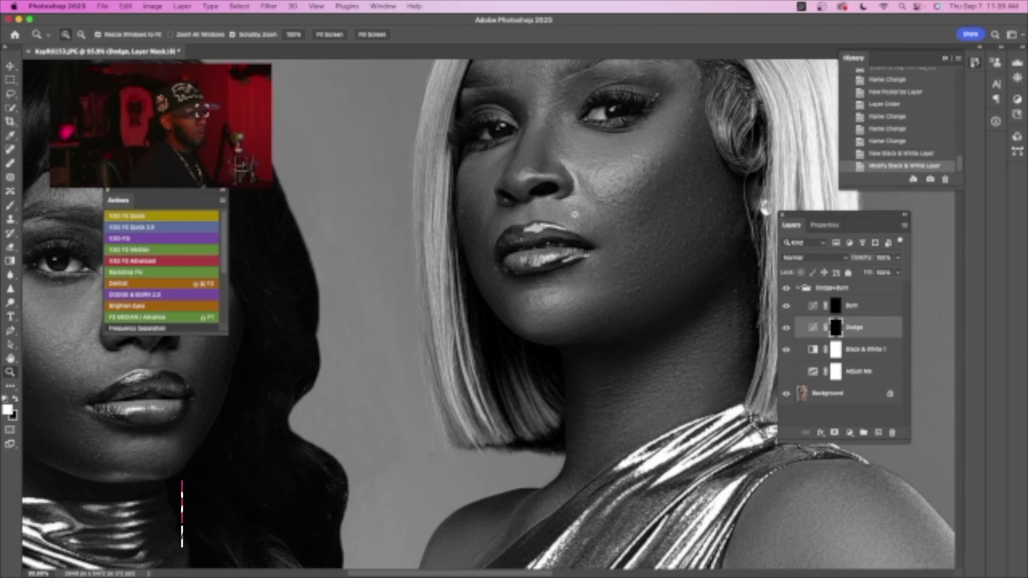
{"action": "key", "text": "z"}
{"action": "left_click_drag", "start_coordinate": [626, 312], "coordinate": [553, 286]}
{"action": "key", "text": "space"}
{"action": "left_click_drag", "start_coordinate": [613, 409], "coordinate": [572, 311]}
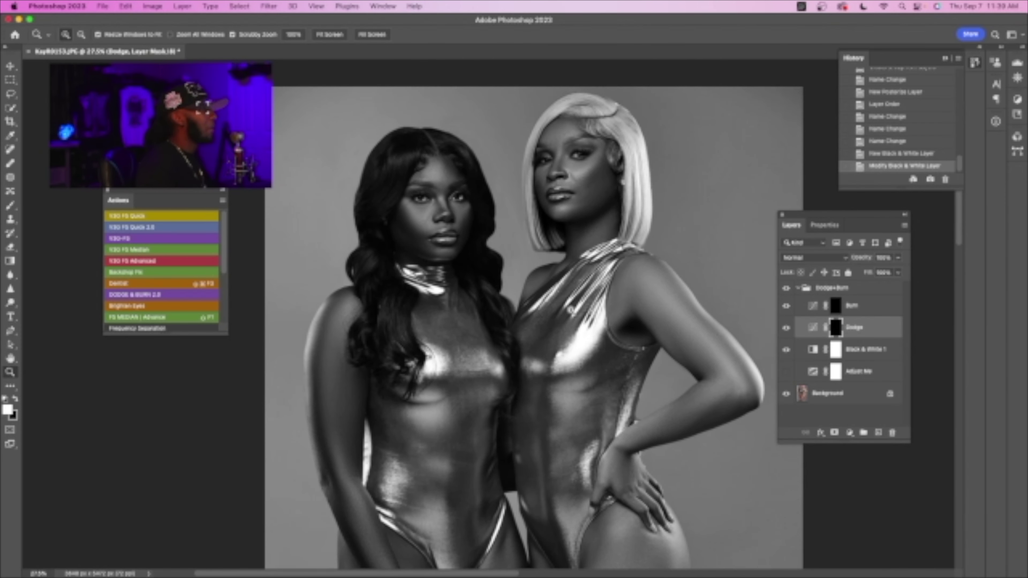
{"action": "key", "text": "space"}
{"action": "left_click_drag", "start_coordinate": [617, 347], "coordinate": [601, 321]}
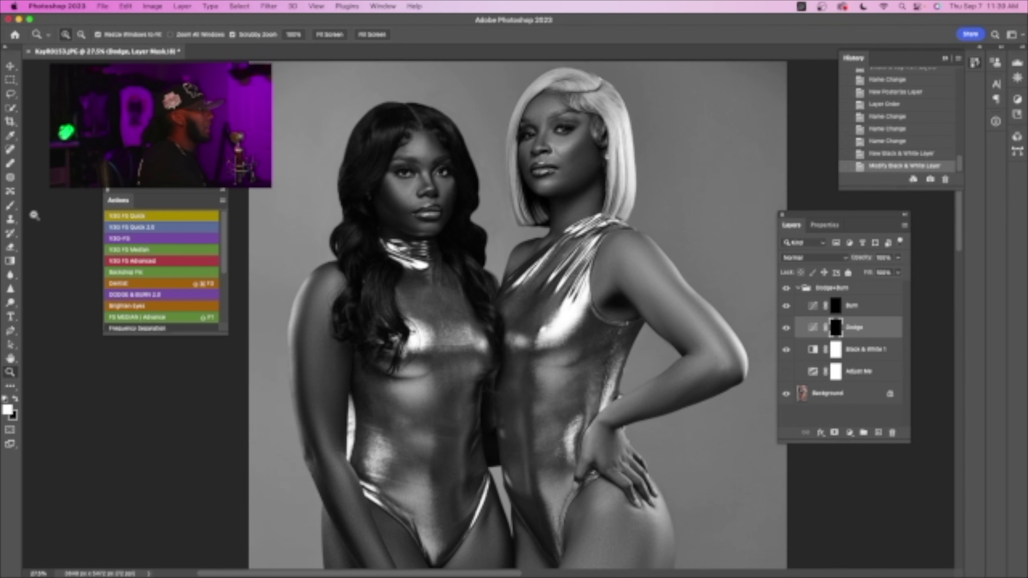
{"action": "left_click", "coordinate": [15, 207]}
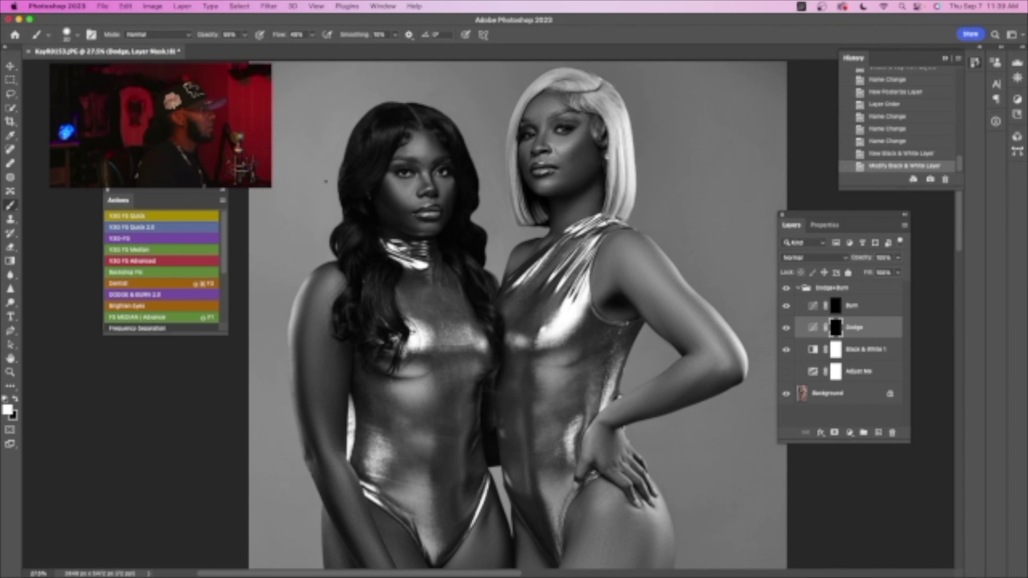
- Set the brush to 100% opacity and 4% flow, and dodge the blonde woman's face on the Dodge mask
{"action": "left_click_drag", "start_coordinate": [208, 35], "coordinate": [280, 37]}
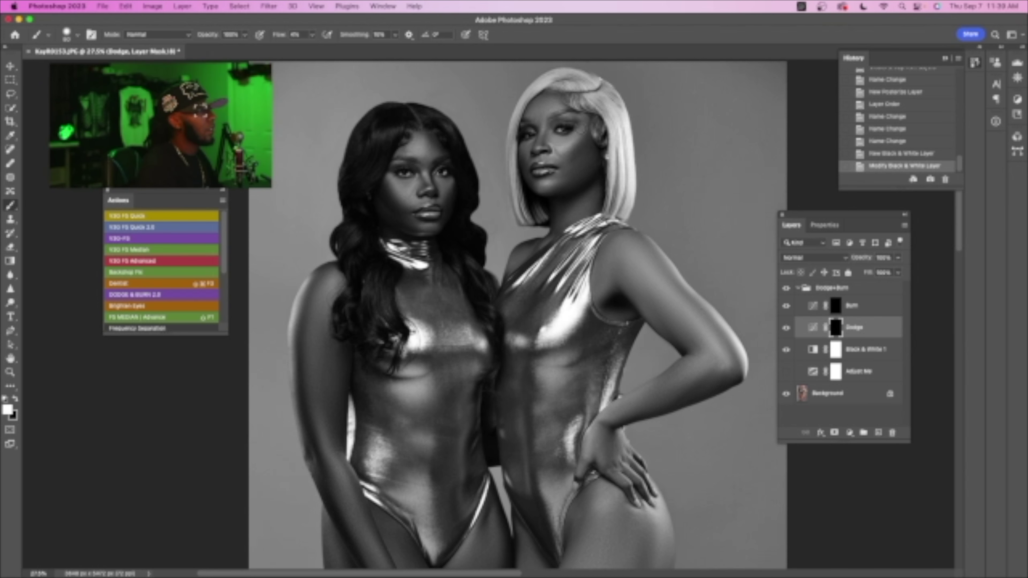
{"action": "left_click_drag", "start_coordinate": [571, 137], "coordinate": [530, 150]}
{"action": "left_click_drag", "start_coordinate": [544, 186], "coordinate": [546, 185]}
{"action": "key", "text": "]"}
{"action": "left_click_drag", "start_coordinate": [539, 116], "coordinate": [540, 116]}
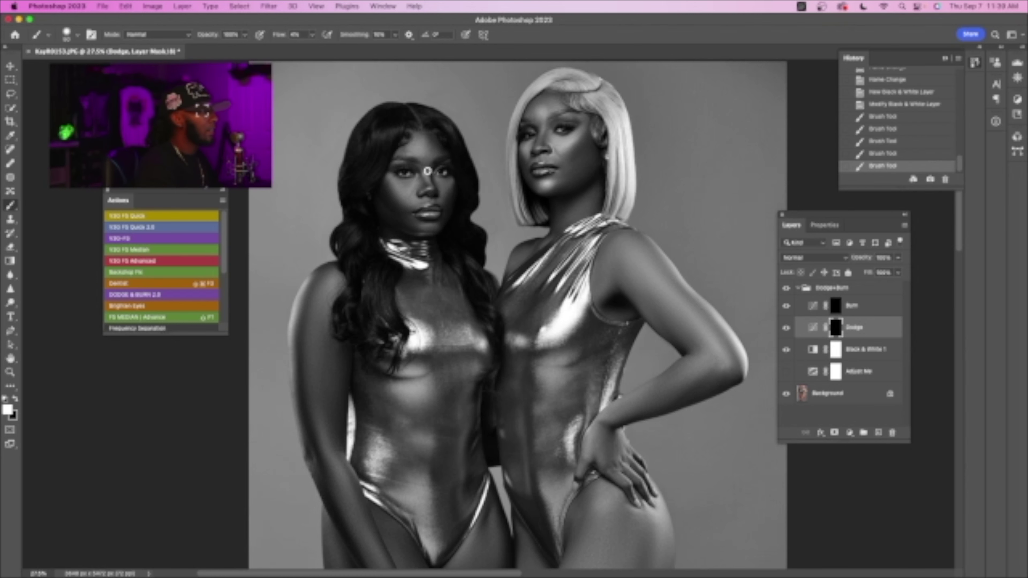
- Dodge the highlights on the black-haired woman's nose and cheeks, and reduce the brush size for the lips
{"action": "left_click_drag", "start_coordinate": [426, 176], "coordinate": [428, 180]}
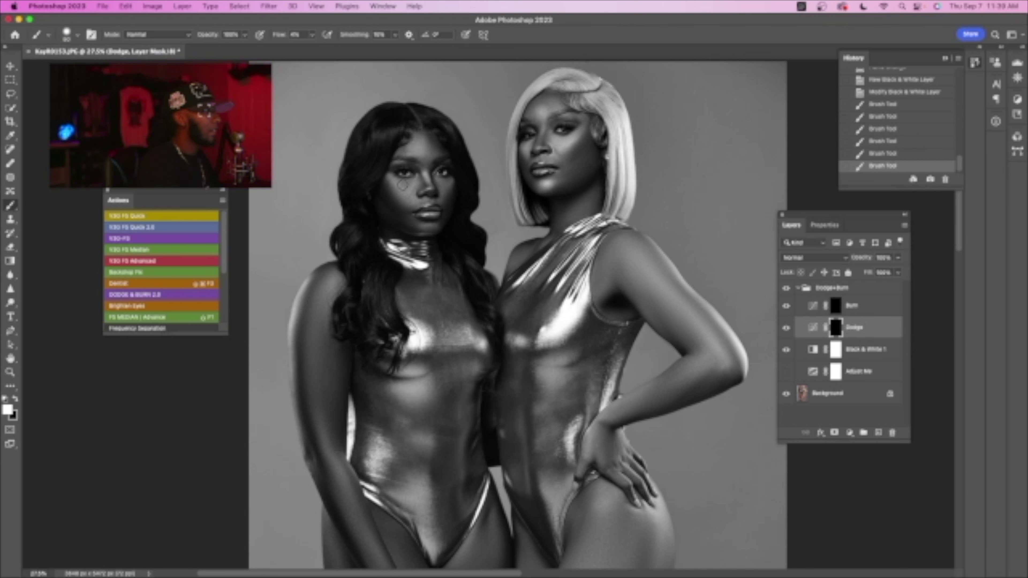
{"action": "mouse_move", "coordinate": [401, 185]}
{"action": "left_mouse_down"}
{"action": "mouse_move", "coordinate": [409, 197]}
{"action": "mouse_move", "coordinate": [440, 183]}
{"action": "left_mouse_up"}
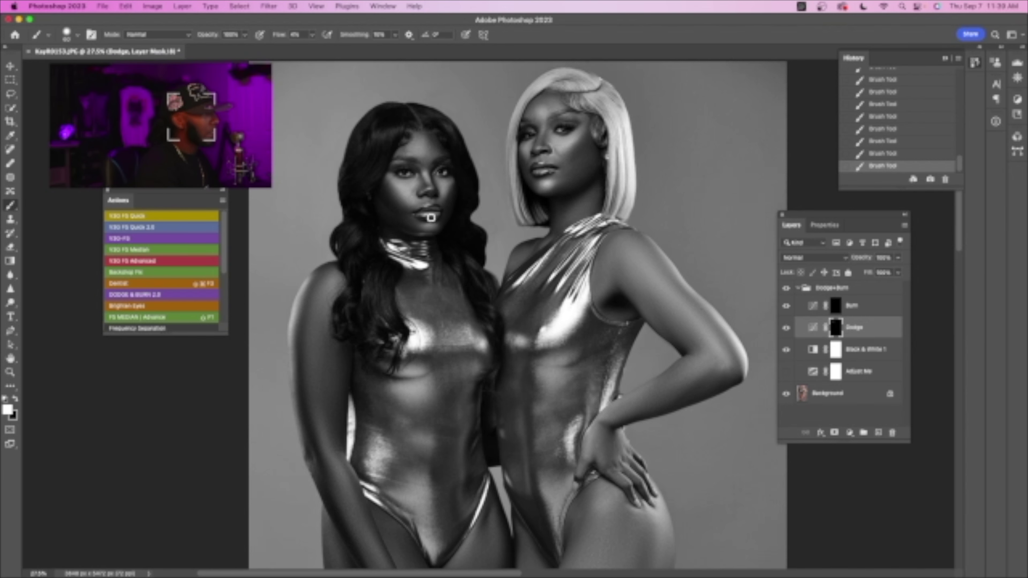
{"action": "key", "text": "z"}
{"action": "left_click_drag", "start_coordinate": [431, 211], "coordinate": [470, 246]}
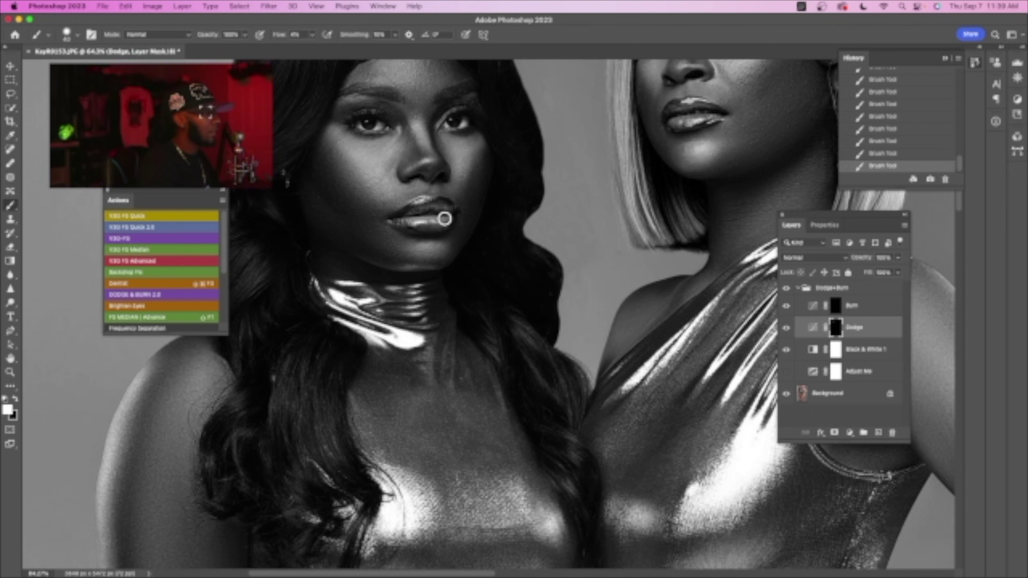
{"action": "key", "text": "bracketleft"}
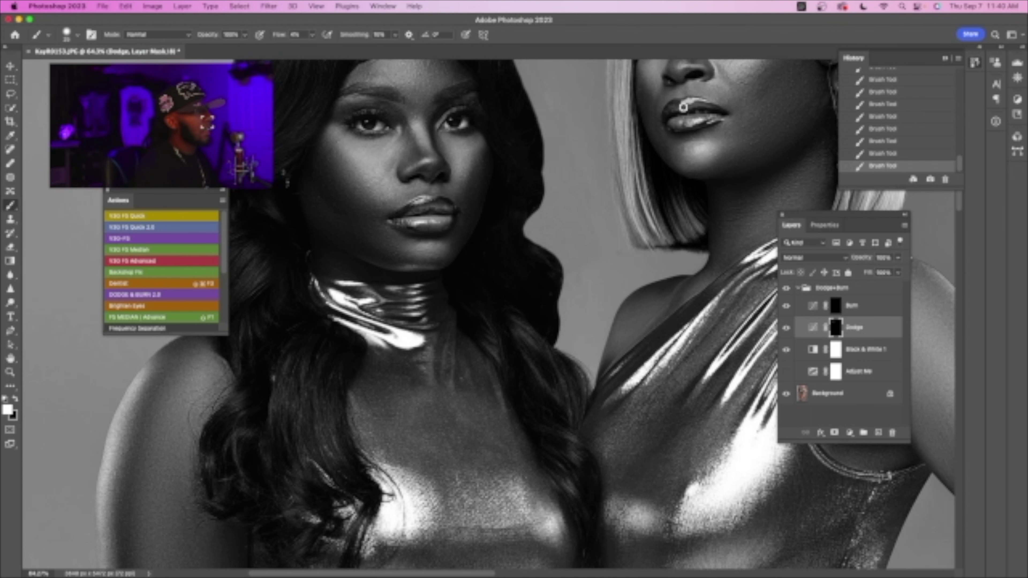
- Dodge the highlights along both women's bodies on the Dodge mask
{"action": "key", "text": "z"}
{"action": "left_click_drag", "start_coordinate": [637, 280], "coordinate": [553, 302]}
{"action": "key", "text": "space"}
{"action": "left_click_drag", "start_coordinate": [626, 341], "coordinate": [575, 229]}
{"action": "key", "text": "z"}
{"action": "mouse_move", "coordinate": [603, 270]}
{"action": "left_mouse_down"}
{"action": "mouse_move", "coordinate": [624, 308]}
{"action": "mouse_move", "coordinate": [612, 271]}
{"action": "left_mouse_up"}
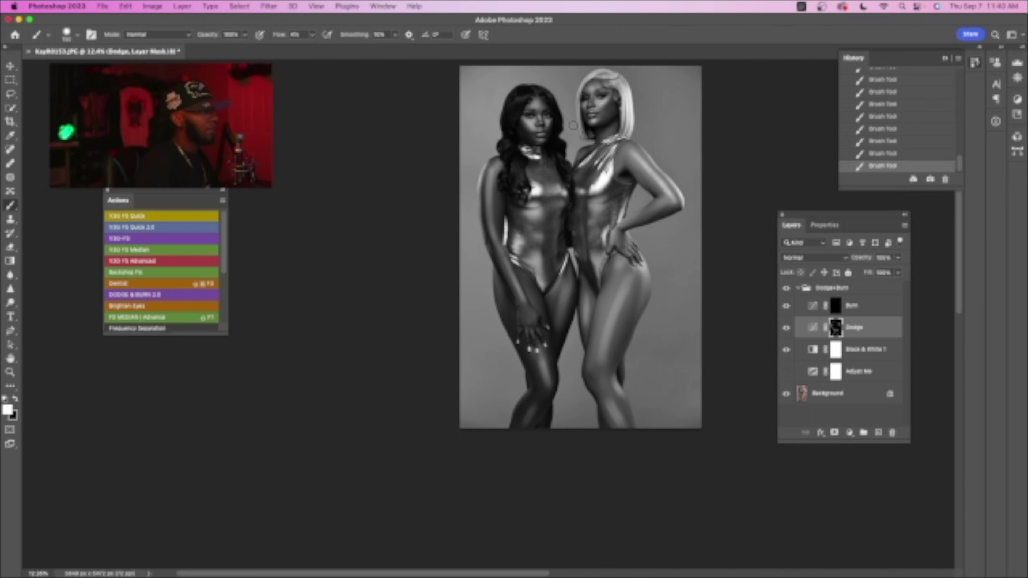
- Target the Burn layer's mask for darkening shadows on the blonde woman's face
{"action": "left_click", "coordinate": [836, 306]}
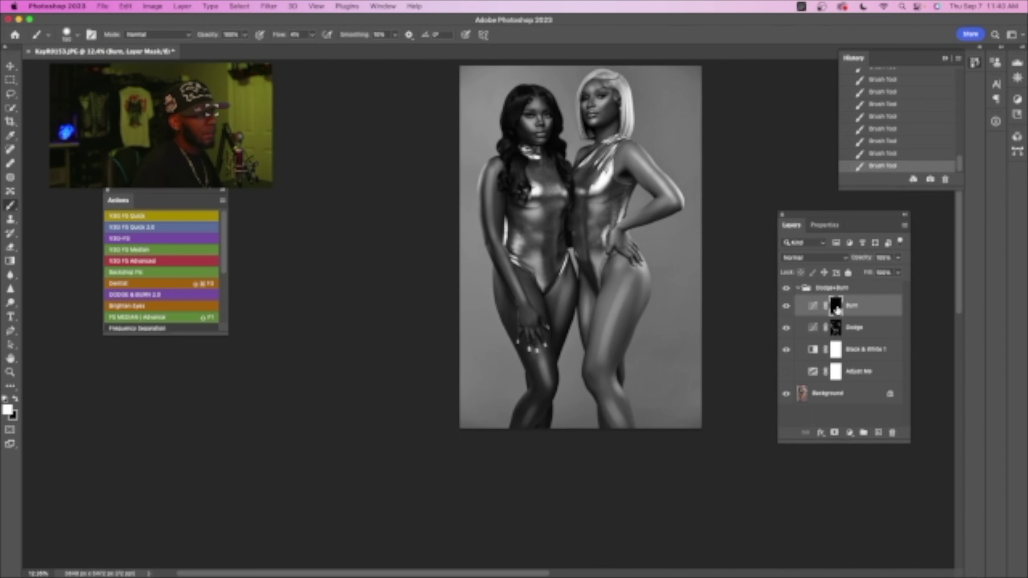
{"action": "key", "text": "z"}
{"action": "mouse_move", "coordinate": [590, 97]}
{"action": "left_mouse_down"}
{"action": "mouse_move", "coordinate": [640, 130]}
{"action": "mouse_move", "coordinate": [623, 173]}
{"action": "left_mouse_up"}
{"action": "key", "text": "space"}
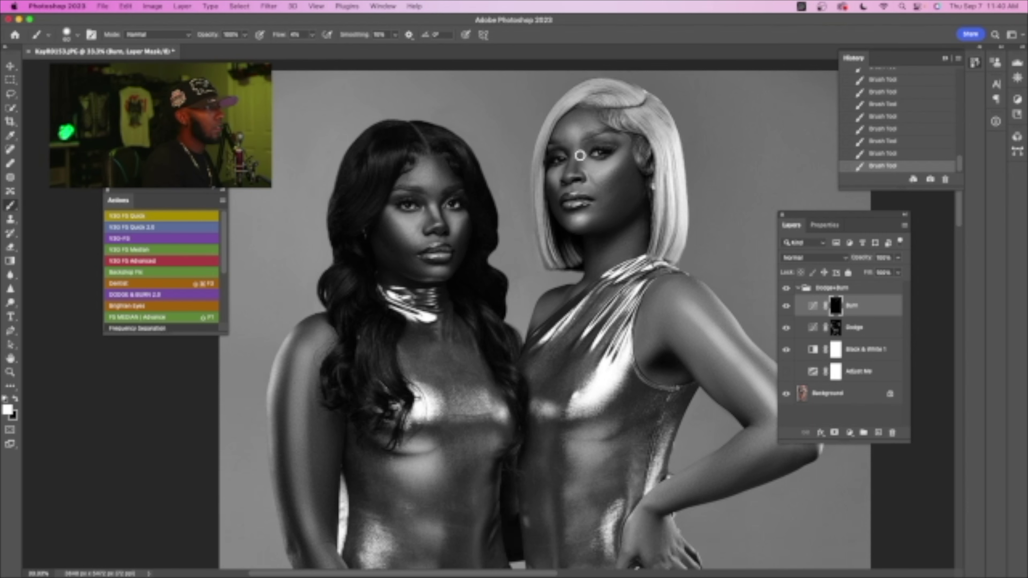
{"action": "key", "text": "z"}
{"action": "left_click", "coordinate": [579, 182]}
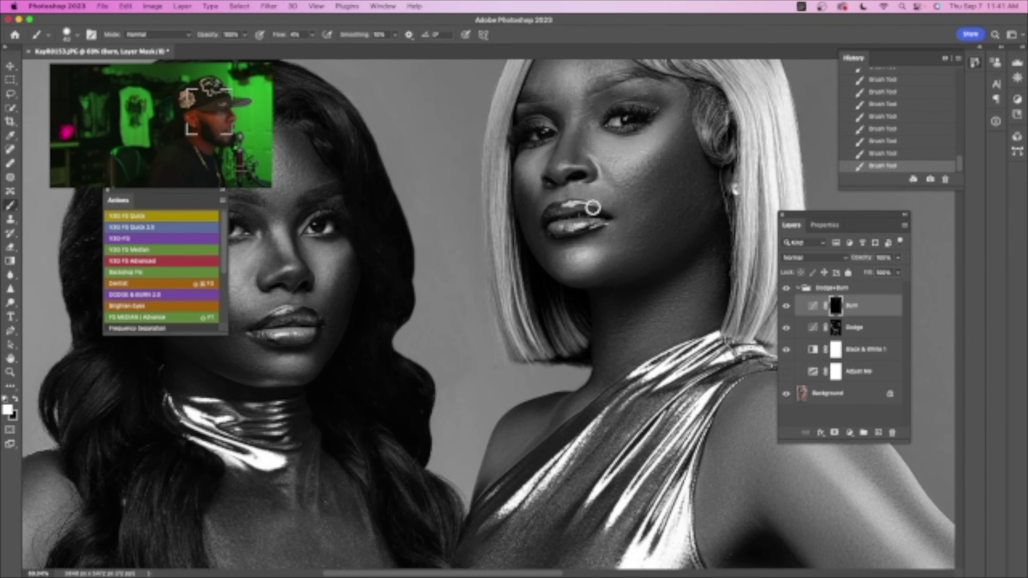
- Paint burn shading on both women's faces on the Burn layer mask, using a soft white brush at 4% flow and resizing it as needed
{"action": "key", "text": "space"}
{"action": "mouse_move", "coordinate": [551, 266]}
{"action": "left_mouse_down"}
{"action": "mouse_move", "coordinate": [578, 259]}
{"action": "mouse_move", "coordinate": [621, 328]}
{"action": "left_mouse_up"}
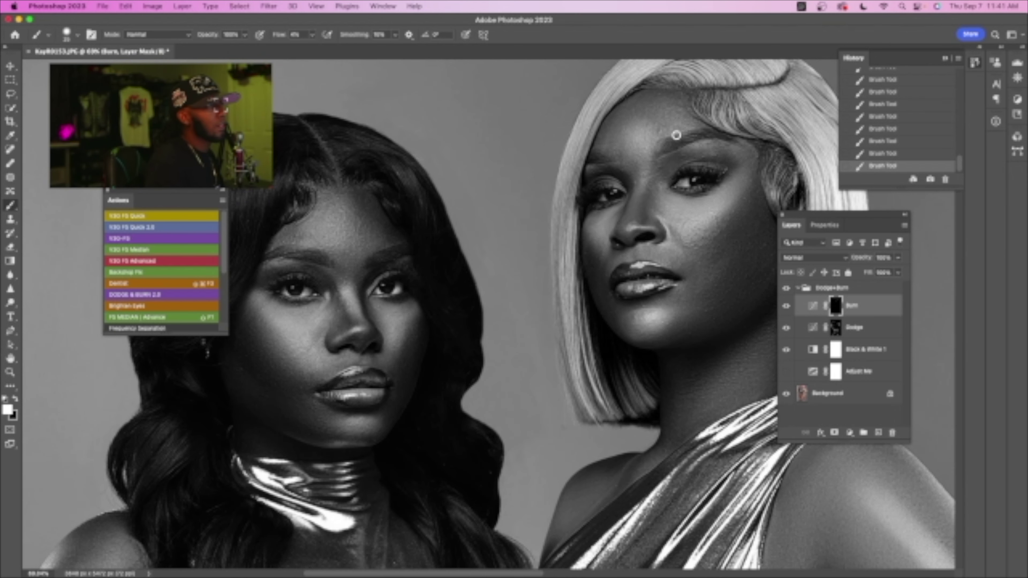
{"action": "key", "text": "space"}
{"action": "left_click_drag", "start_coordinate": [522, 245], "coordinate": [636, 229]}
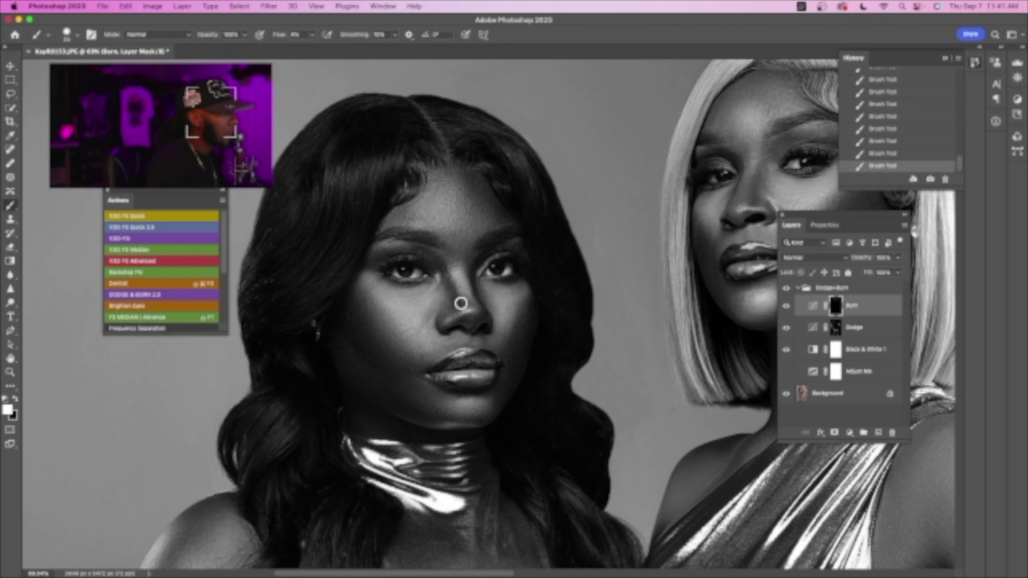
{"action": "key", "text": "bracketright"}
{"action": "key", "text": "bracketright"}
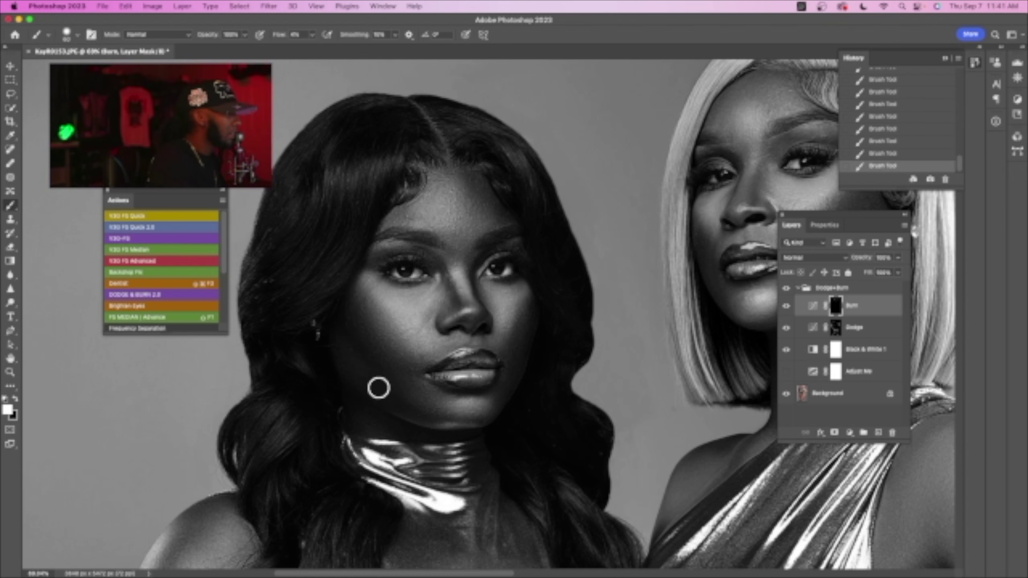
{"action": "key", "text": "bracketright"}
{"action": "key", "text": "bracketright"}
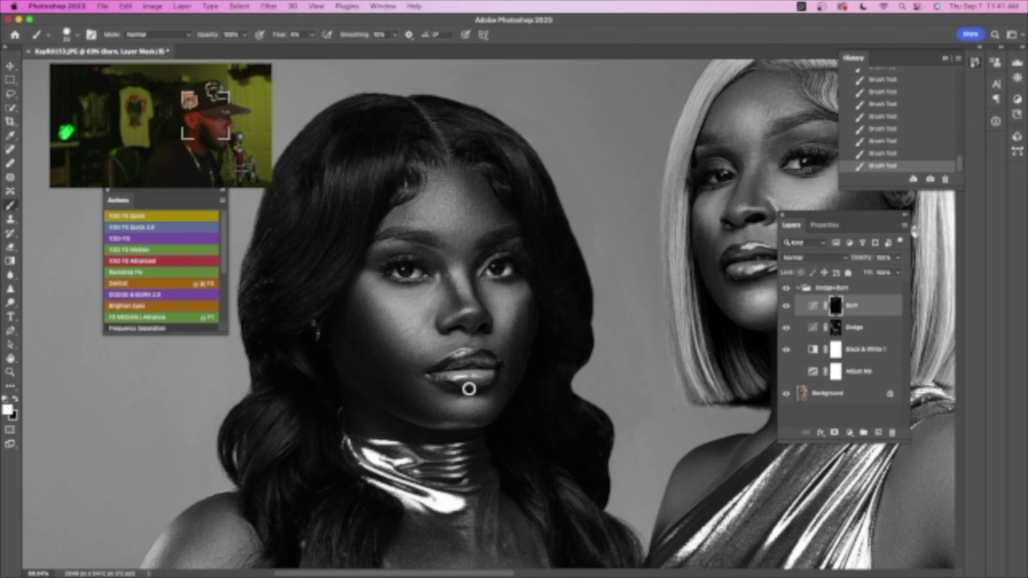
- Burn in the shadows on both women's upper bodies and arms on the Burn layer mask
{"action": "key", "text": "z"}
{"action": "left_click_drag", "start_coordinate": [508, 361], "coordinate": [441, 309]}
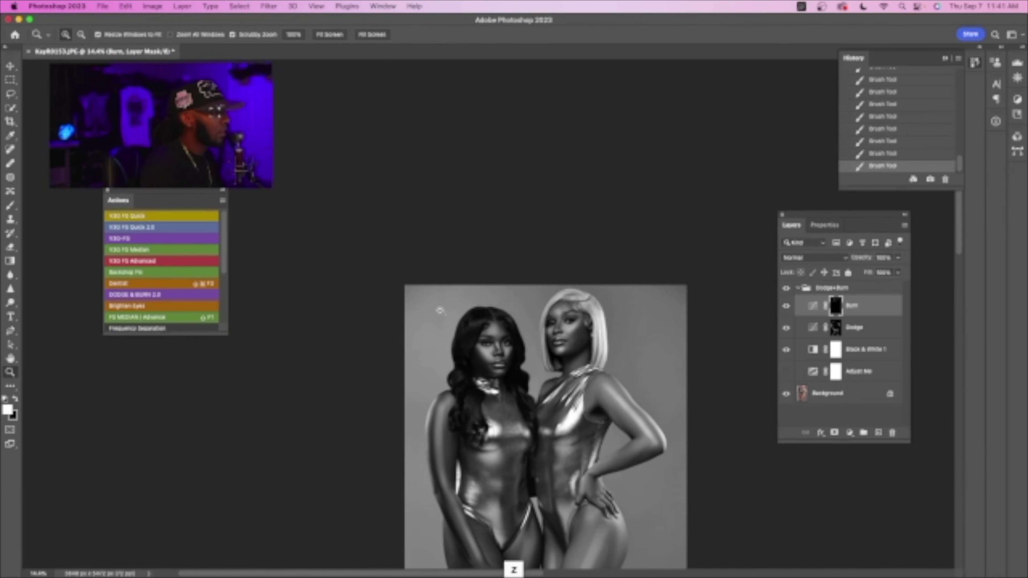
{"action": "key", "text": "space"}
{"action": "left_click_drag", "start_coordinate": [521, 393], "coordinate": [482, 312]}
{"action": "key", "text": "z"}
{"action": "mouse_move", "coordinate": [529, 277]}
{"action": "left_mouse_down"}
{"action": "mouse_move", "coordinate": [566, 309]}
{"action": "mouse_move", "coordinate": [584, 306]}
{"action": "left_mouse_up"}
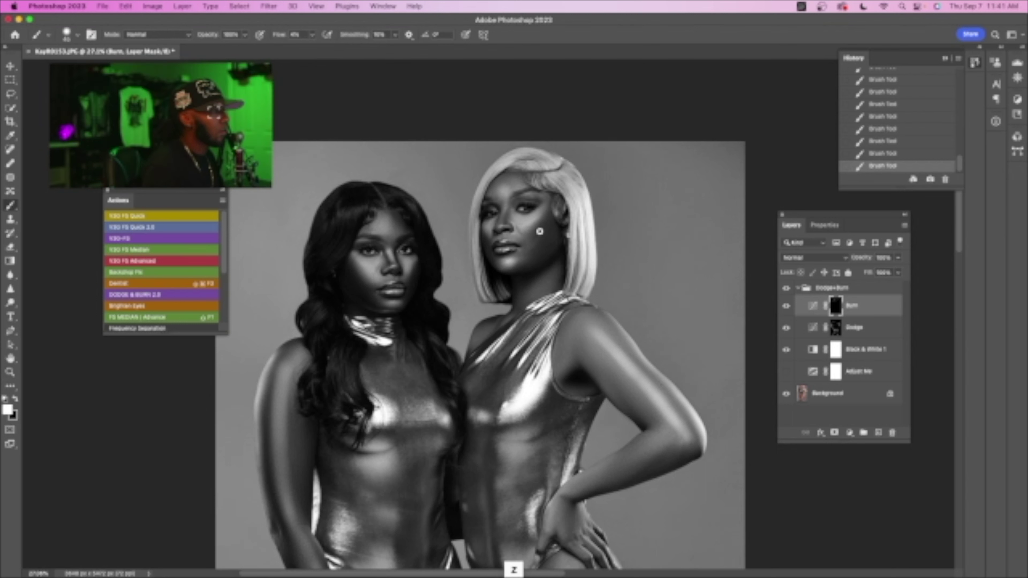
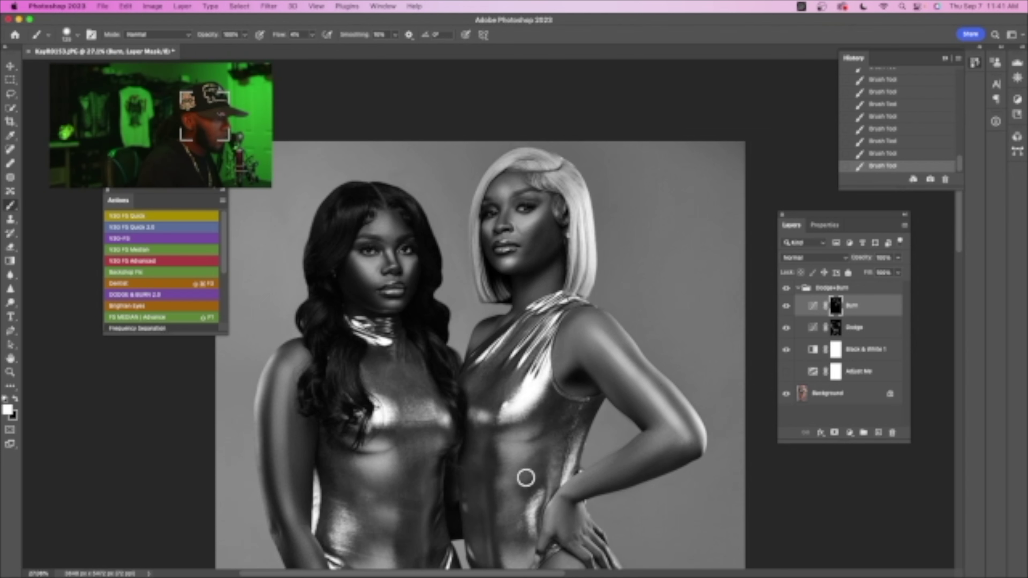
{"action": "key", "text": "space"}
{"action": "left_click_drag", "start_coordinate": [506, 490], "coordinate": [557, 409]}
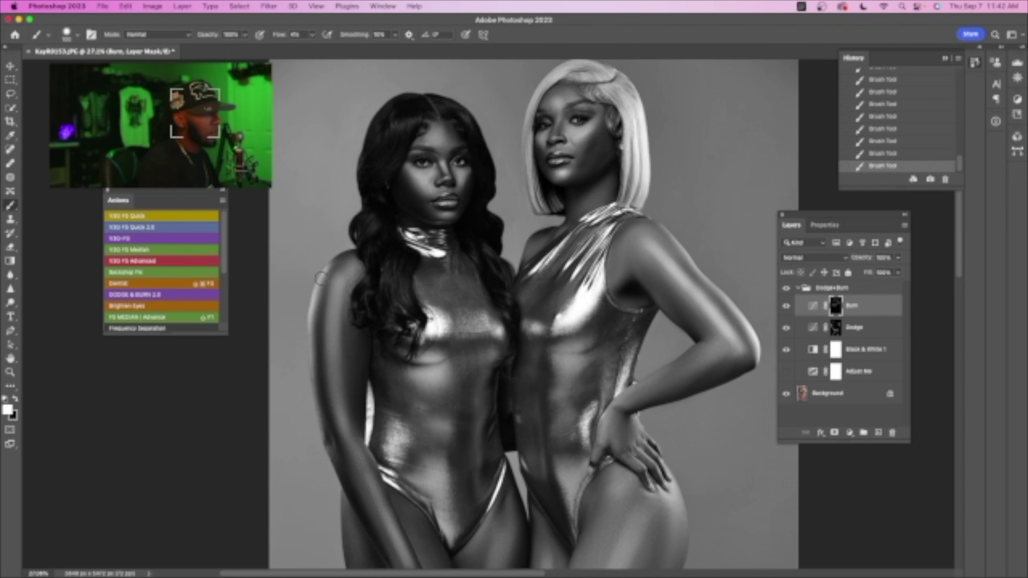
- Extend the burn shading down the dark-haired woman's outer arm and along both women's hips, thighs and lower legs
{"action": "key", "text": "space"}
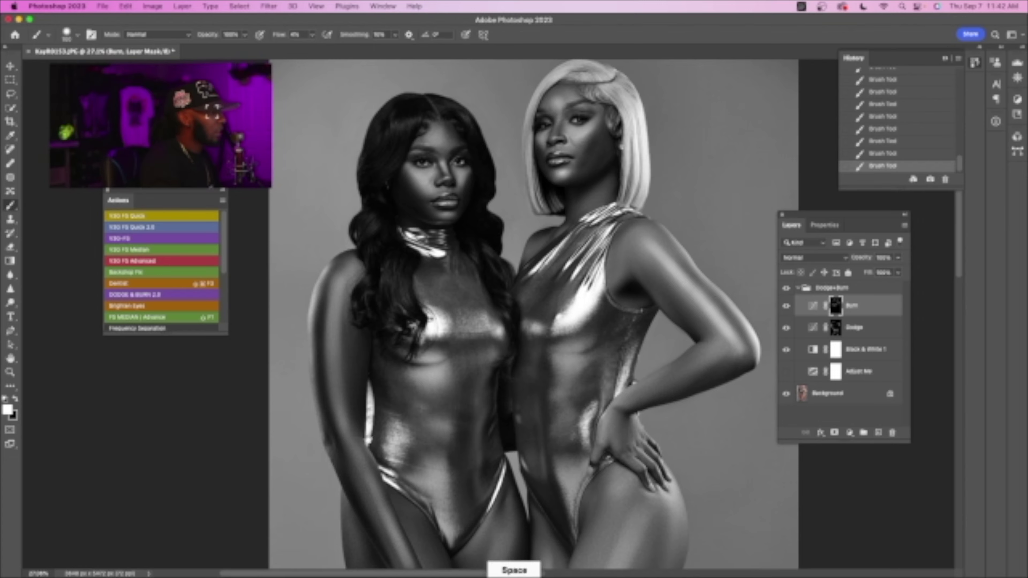
{"action": "left_click_drag", "start_coordinate": [333, 411], "coordinate": [344, 348]}
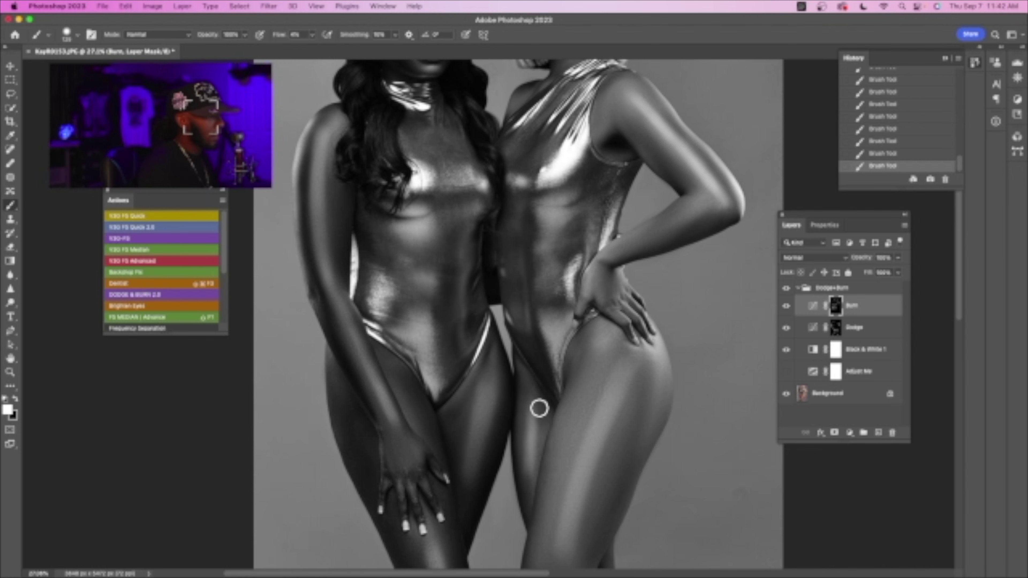
{"action": "left_click_drag", "start_coordinate": [592, 379], "coordinate": [610, 337]}
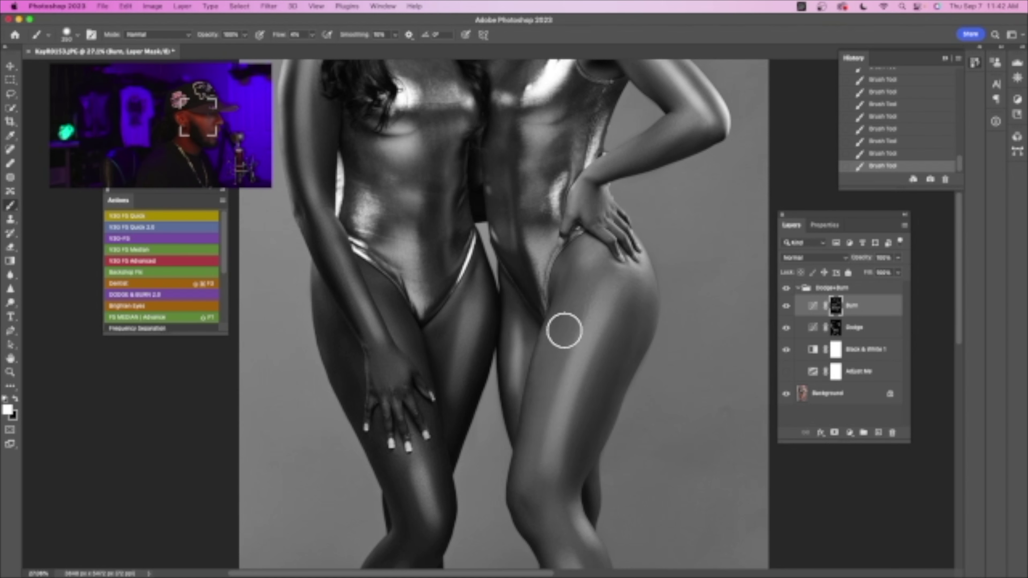
{"action": "key", "text": "space"}
{"action": "left_click_drag", "start_coordinate": [531, 500], "coordinate": [536, 376]}
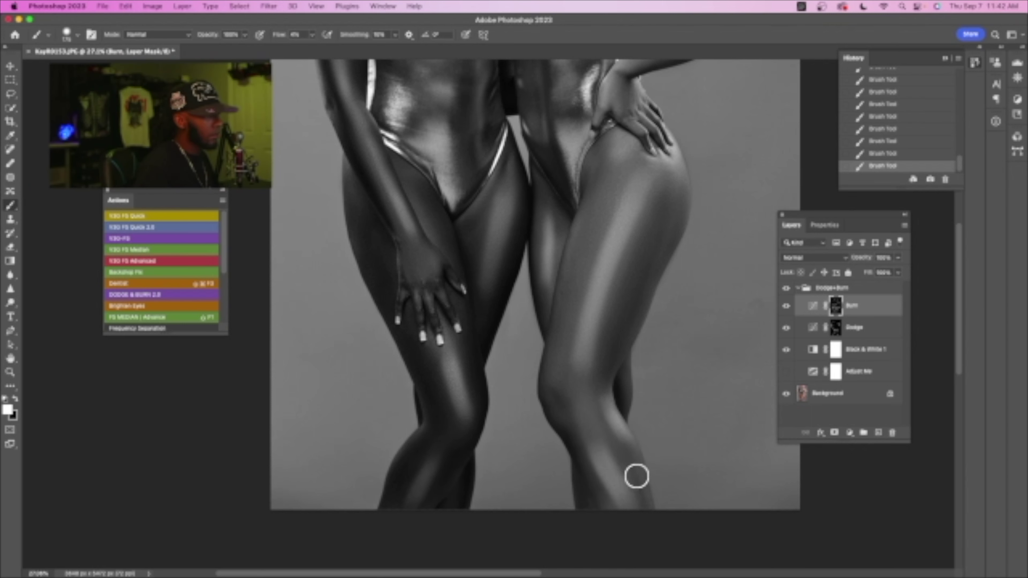
{"action": "left_click_drag", "start_coordinate": [594, 445], "coordinate": [556, 551]}
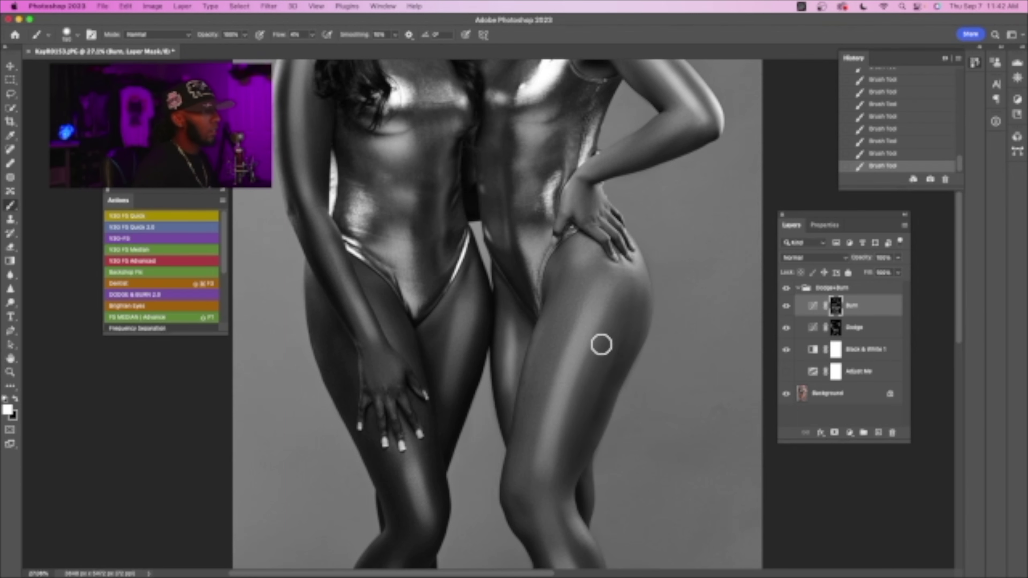
- Examine the dodge and burn contrast on the full-length figures and up close on the upper bodies
{"action": "key", "text": "z"}
{"action": "mouse_move", "coordinate": [614, 380]}
{"action": "left_mouse_down"}
{"action": "mouse_move", "coordinate": [563, 396]}
{"action": "mouse_move", "coordinate": [544, 391]}
{"action": "left_mouse_up"}
{"action": "key", "text": "b"}
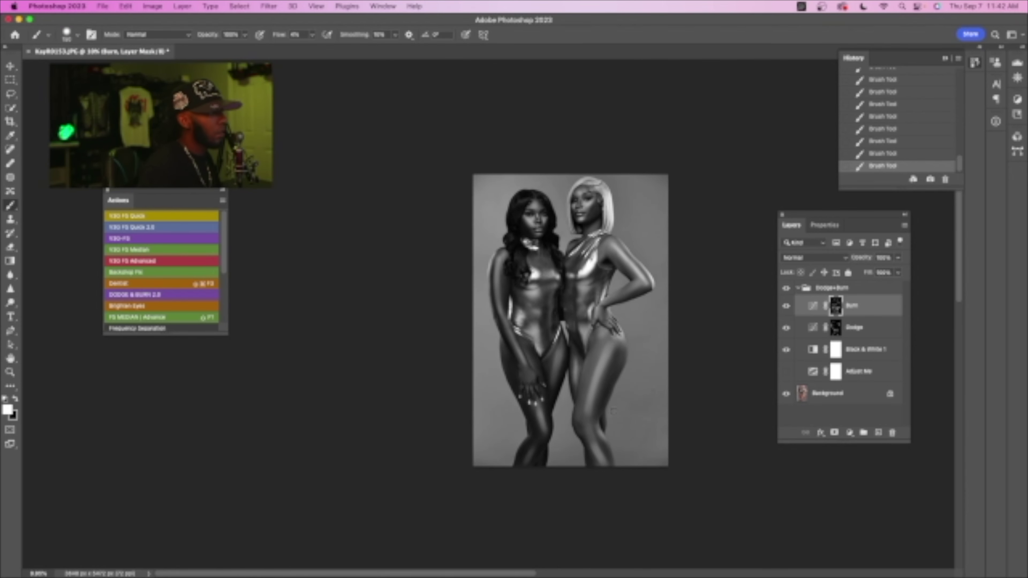
{"action": "key", "text": "z"}
{"action": "left_click", "coordinate": [596, 212]}
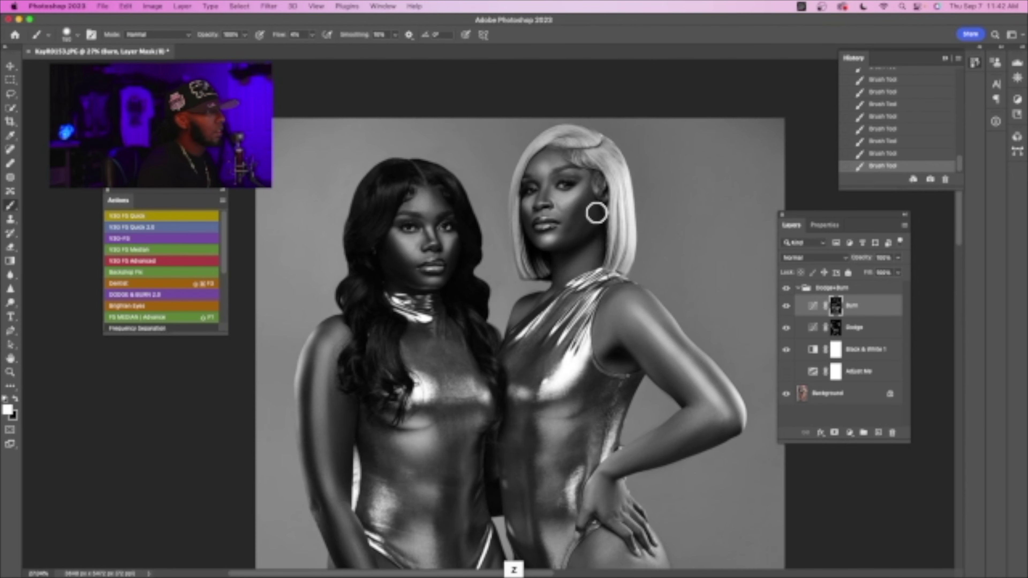
{"action": "key", "text": "z"}
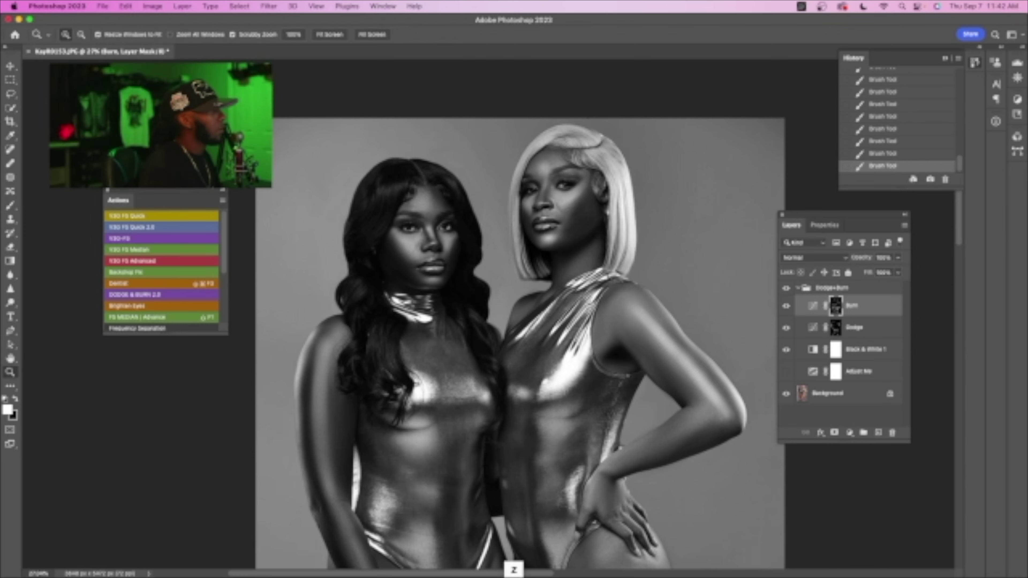
{"action": "left_click", "coordinate": [603, 322], "text": "alt"}
{"action": "left_click_drag", "start_coordinate": [564, 293], "coordinate": [548, 278]}
{"action": "key", "text": "space"}
{"action": "left_click_drag", "start_coordinate": [594, 376], "coordinate": [576, 330]}
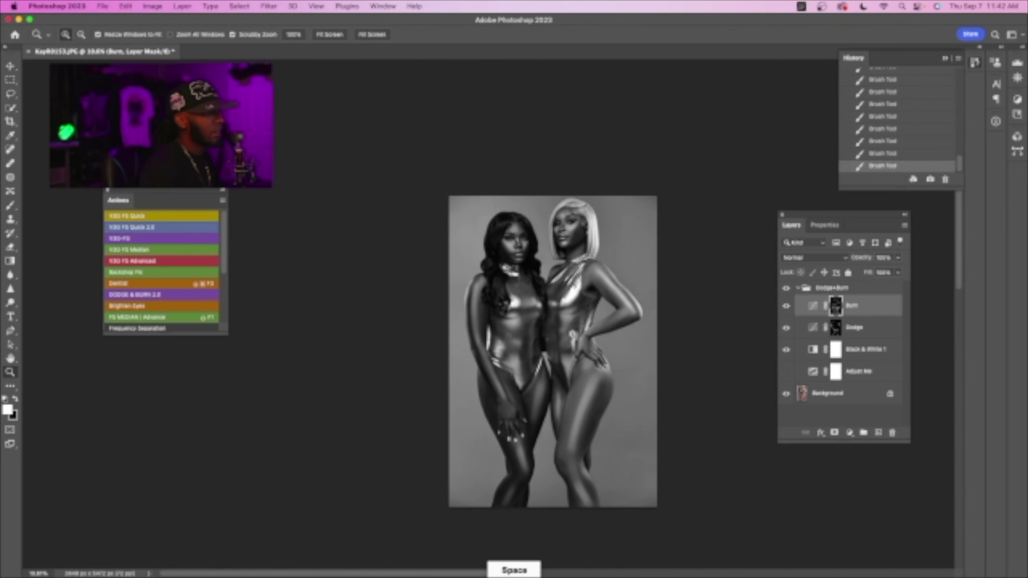
- Feather the Dodge layer's mask by about 60 px to soften its brushwork
{"action": "double_click", "coordinate": [836, 336]}
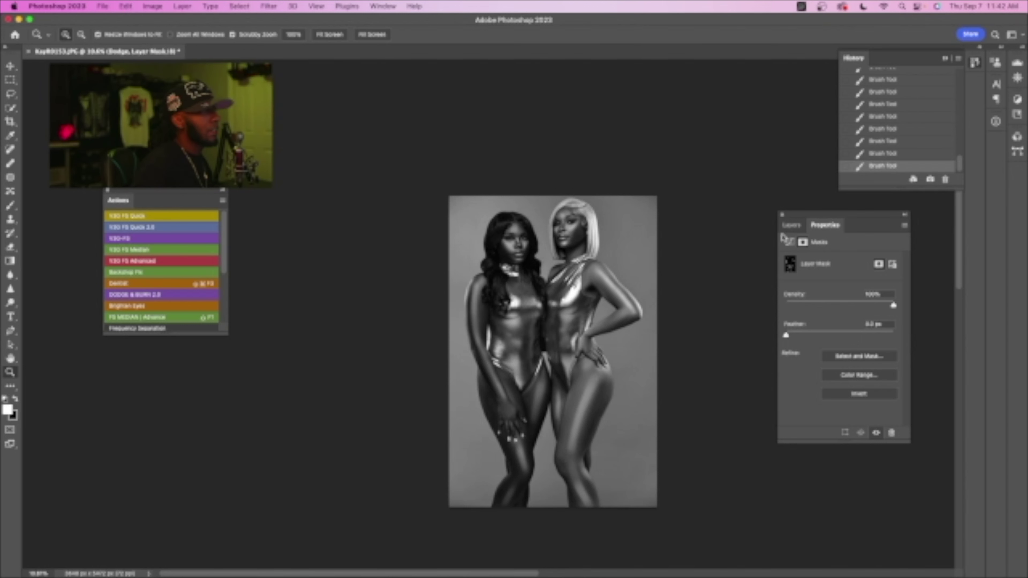
{"action": "left_click", "coordinate": [791, 226]}
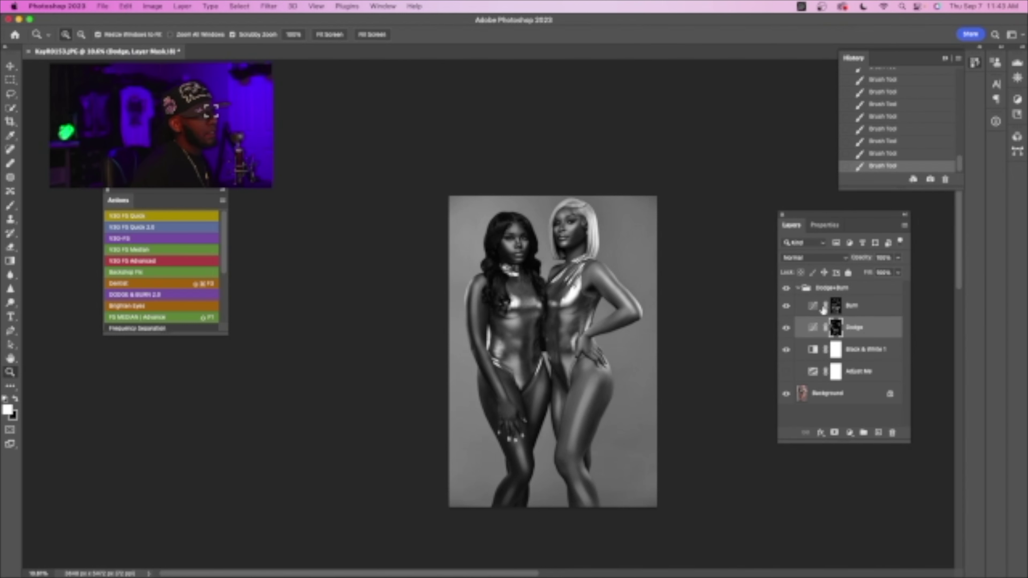
{"action": "double_click", "coordinate": [836, 332]}
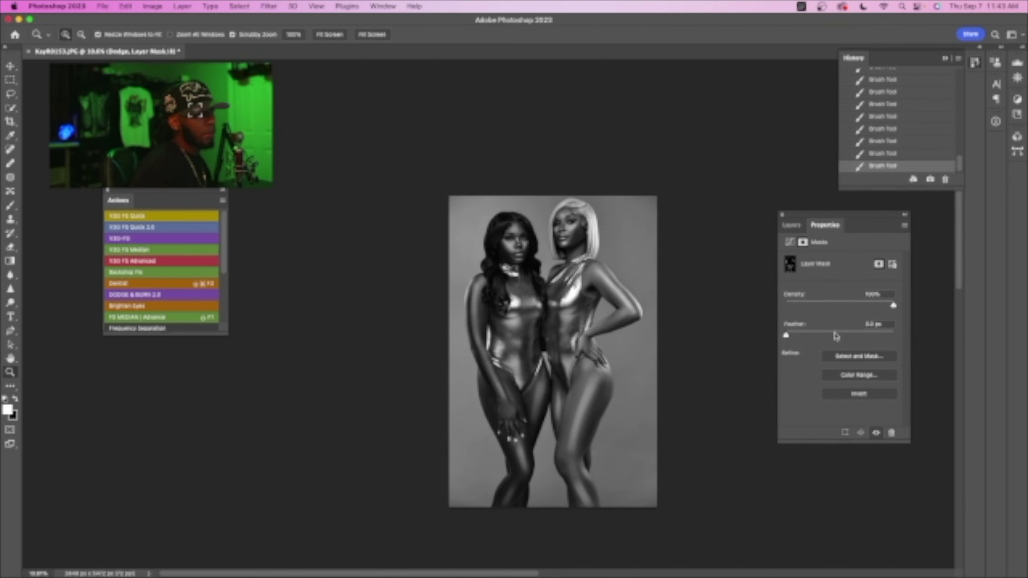
{"action": "left_click", "coordinate": [841, 334]}
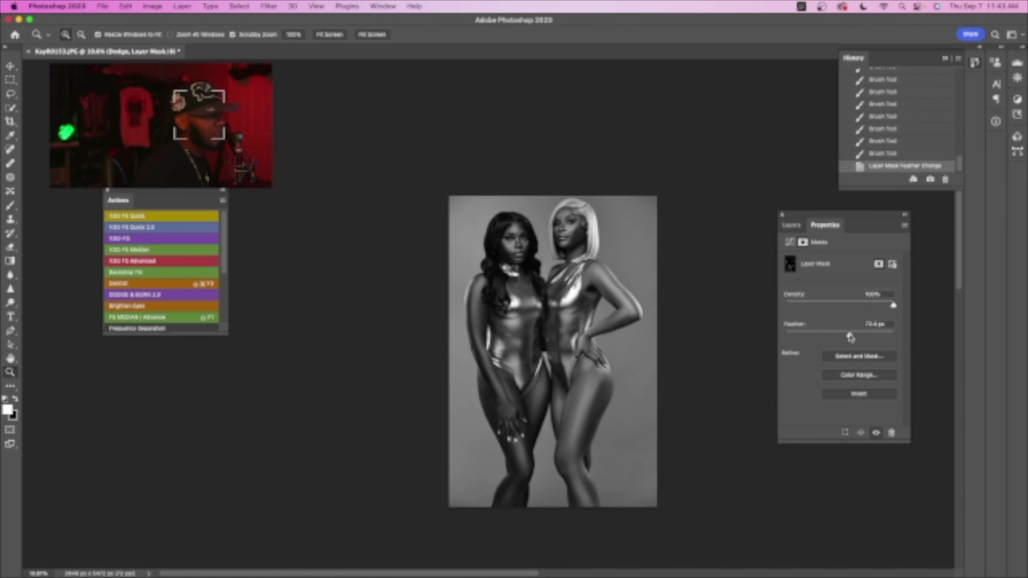
{"action": "left_click_drag", "start_coordinate": [850, 335], "coordinate": [846, 335]}
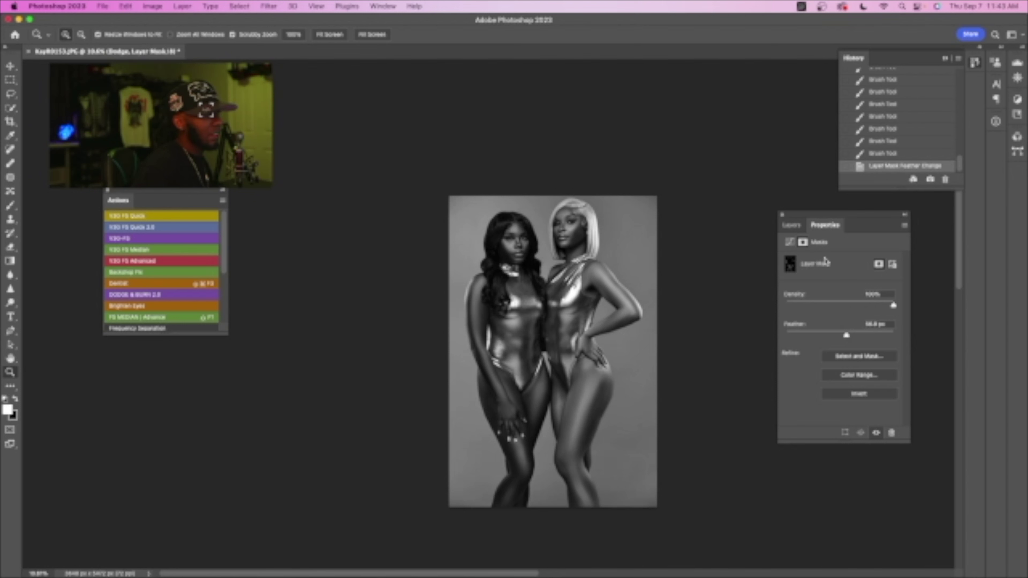
{"action": "left_click", "coordinate": [792, 225]}
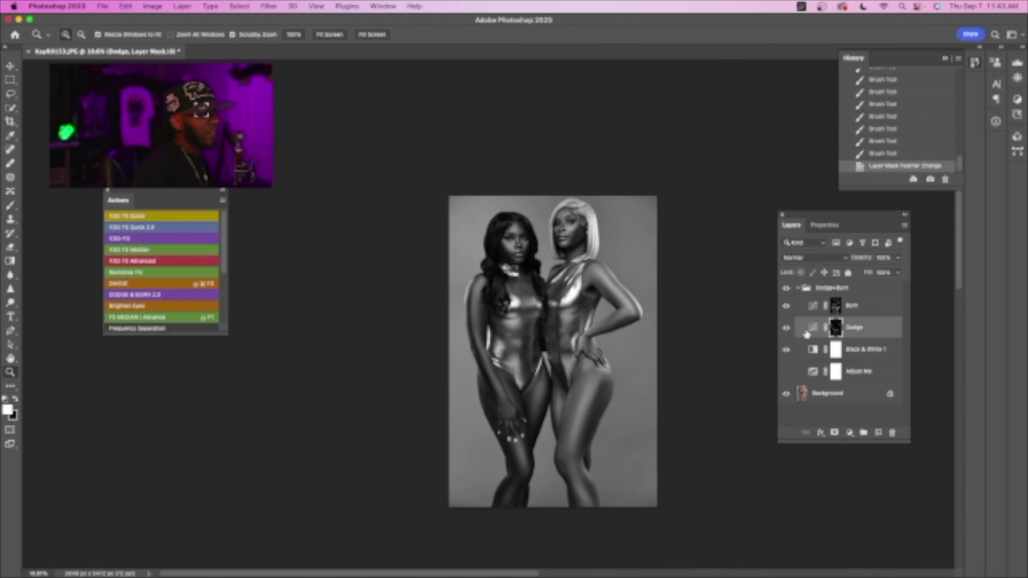
- Compare the image with the Dodge layer hidden and shown
{"action": "left_click", "coordinate": [786, 328]}
{"action": "left_click", "coordinate": [787, 328]}
{"action": "left_click", "coordinate": [788, 327]}
{"action": "left_click", "coordinate": [787, 328]}
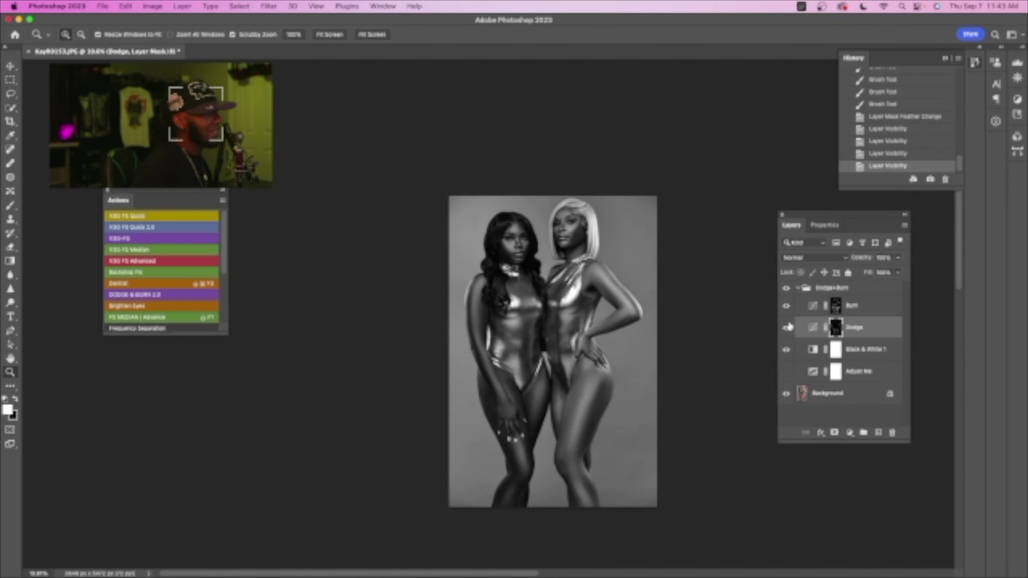
- Feather the Burn layer's mask by about 60 px and compare the image with that layer hidden and shown
{"action": "double_click", "coordinate": [835, 310]}
{"action": "left_click_drag", "start_coordinate": [851, 335], "coordinate": [842, 335]}
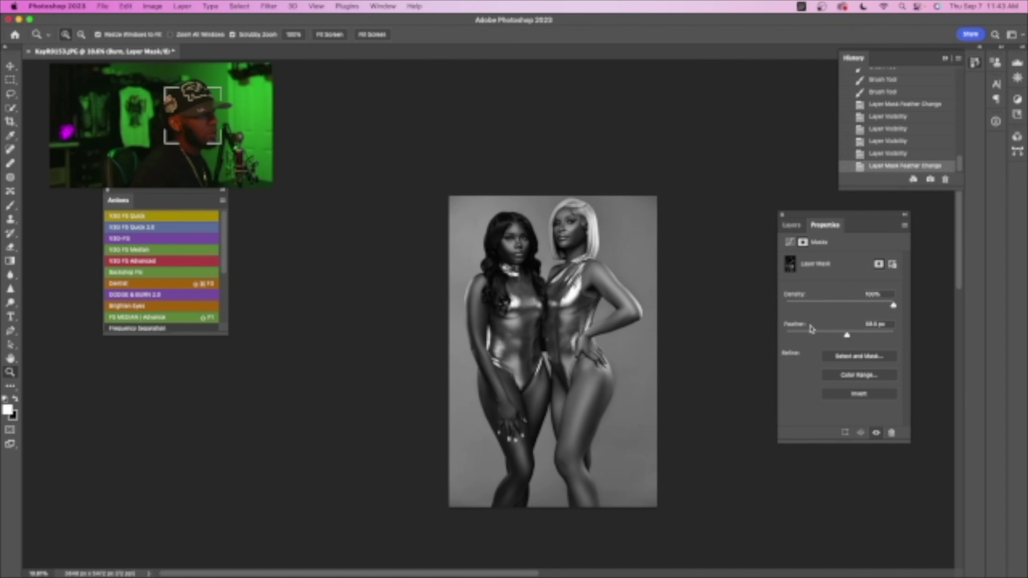
{"action": "left_click", "coordinate": [794, 225]}
{"action": "left_click", "coordinate": [786, 308]}
{"action": "left_click", "coordinate": [787, 308]}
- Hide the Black & White 1 adjustment and compare the color photo with the Dodge+Burn group off and on
{"action": "left_click", "coordinate": [787, 351]}
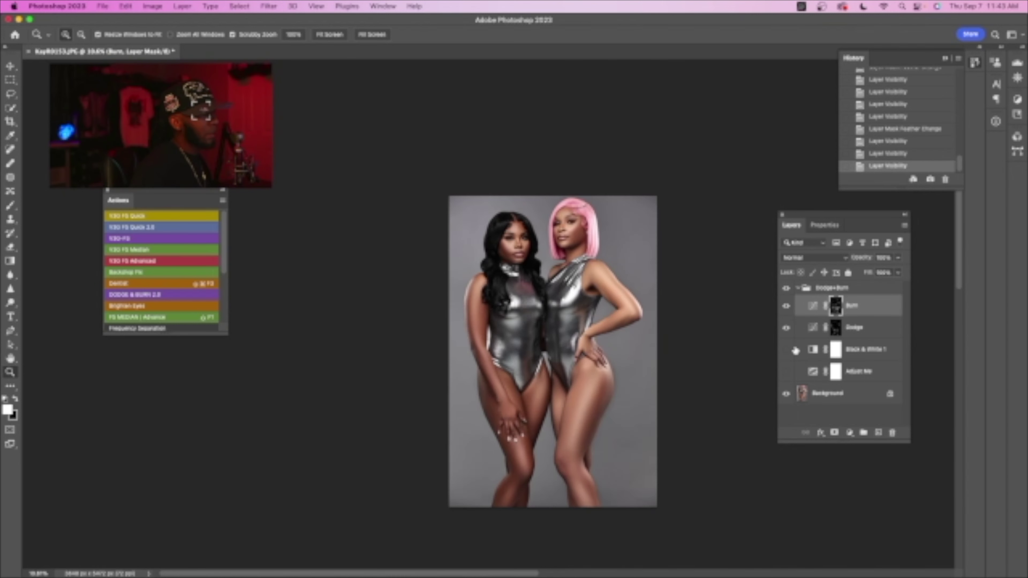
{"action": "left_click", "coordinate": [786, 290]}
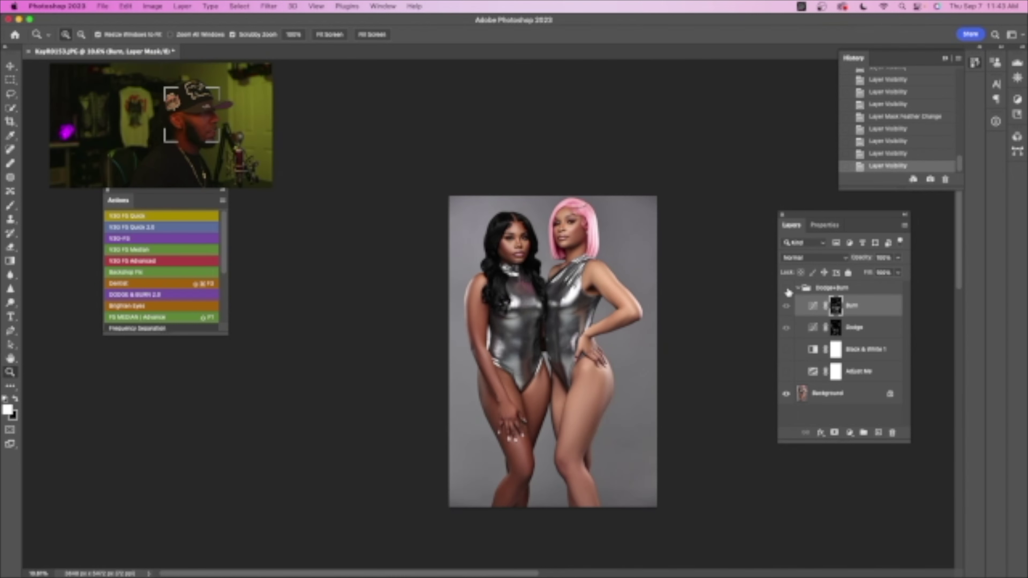
{"action": "left_click", "coordinate": [786, 289]}
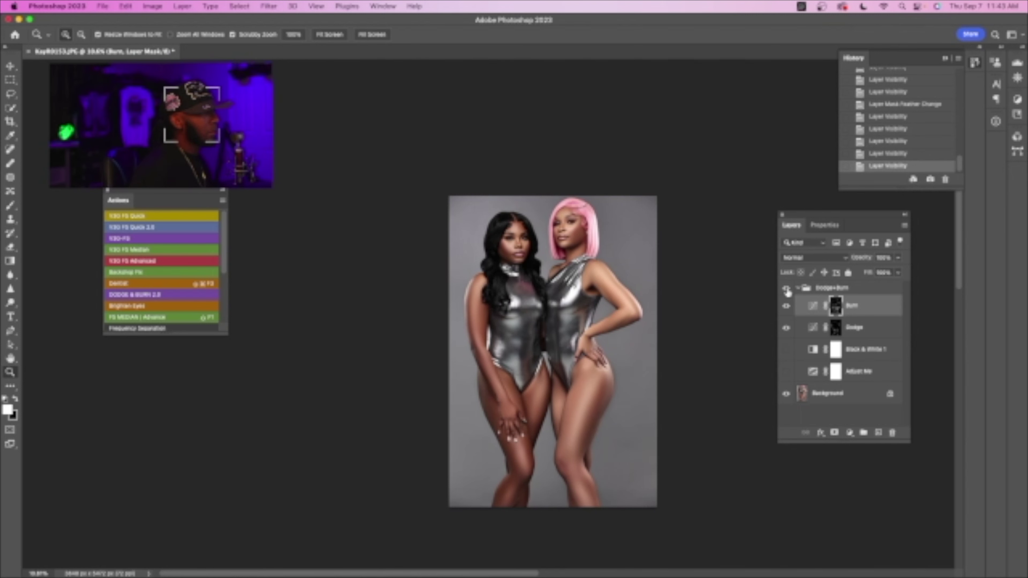
{"action": "left_click", "coordinate": [786, 289]}
{"action": "left_click", "coordinate": [788, 290]}
- Paint black at 100% flow on the Burn mask along the pink-haired woman's outer hip, and compare the Burn layer off and on
{"action": "key", "text": "z"}
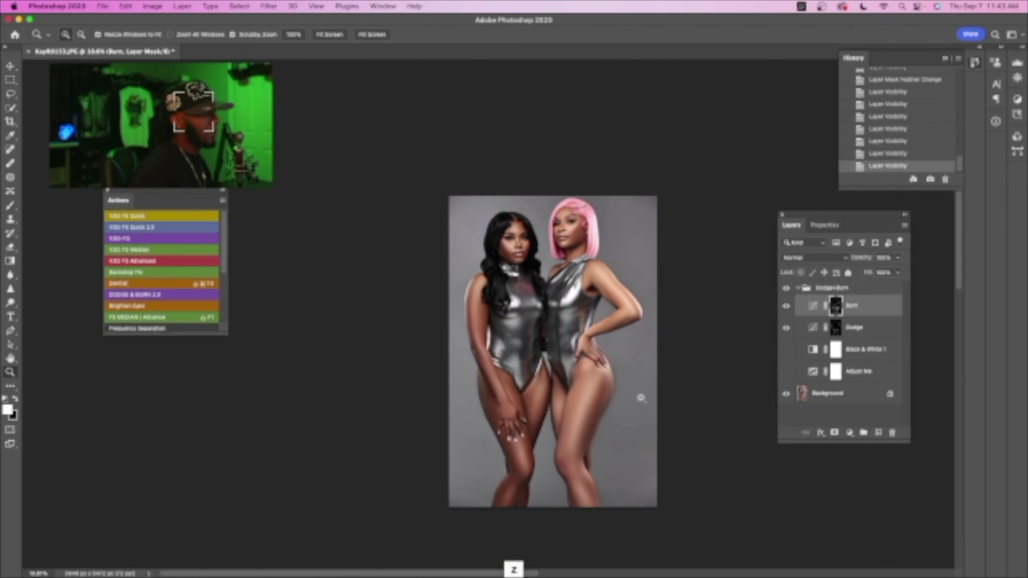
{"action": "left_click_drag", "start_coordinate": [638, 395], "coordinate": [672, 436]}
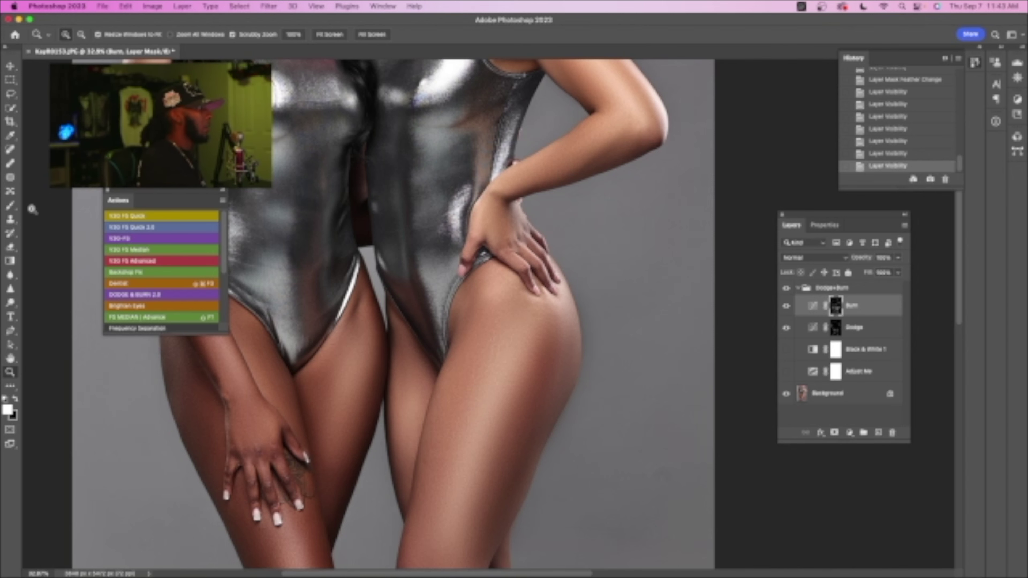
{"action": "key", "text": "b"}
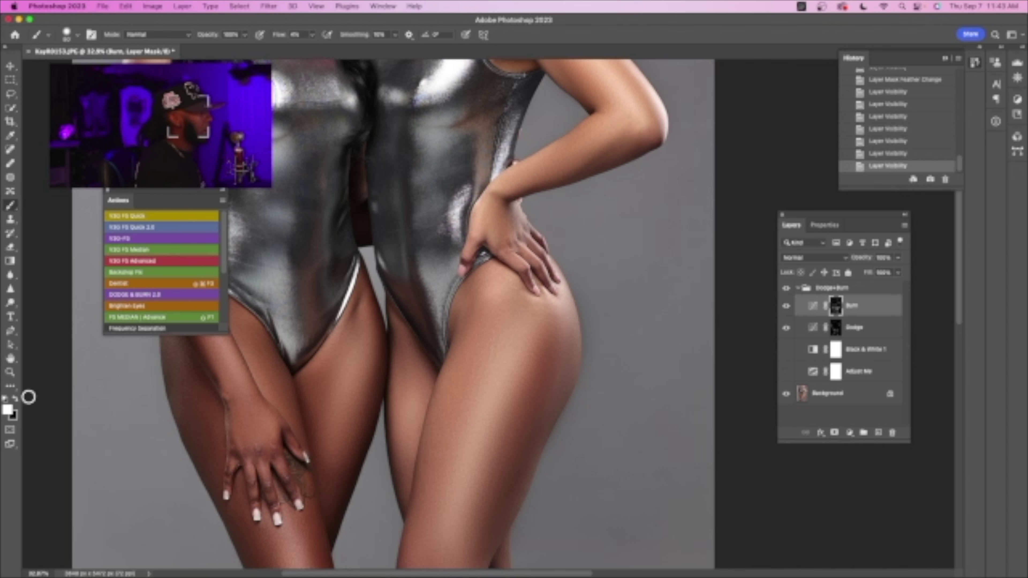
{"action": "key", "text": "bracketright"}
{"action": "key", "text": "bracketright"}
{"action": "key", "text": "bracketright"}
{"action": "key", "text": "bracketright"}
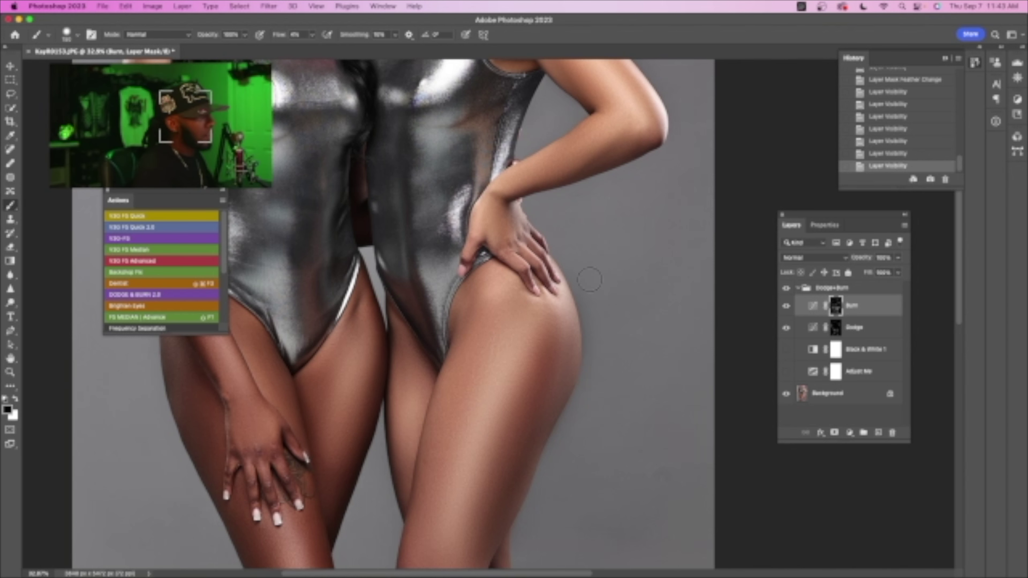
{"action": "left_click_drag", "start_coordinate": [582, 285], "coordinate": [587, 334]}
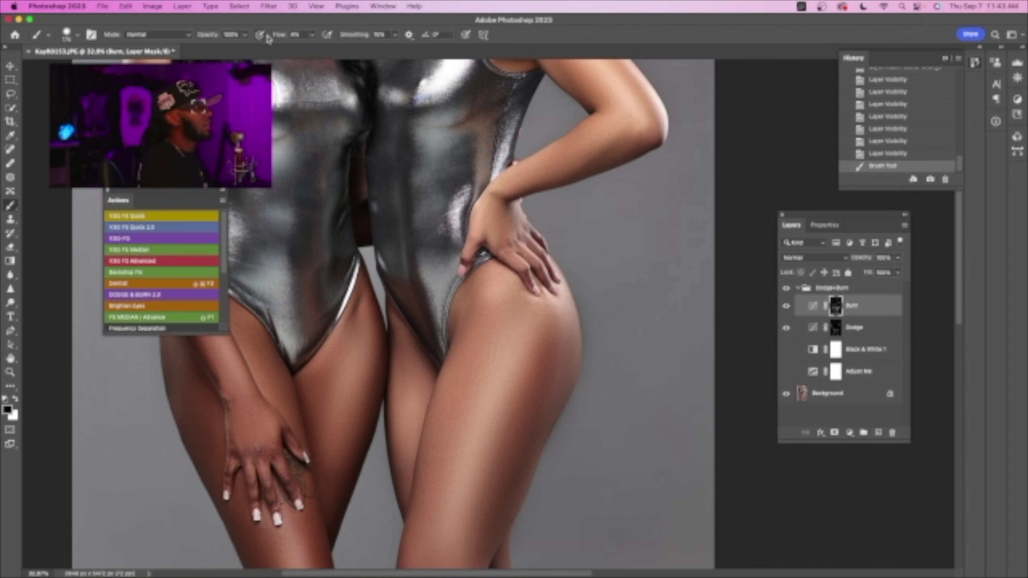
{"action": "left_click_drag", "start_coordinate": [590, 327], "coordinate": [587, 284]}
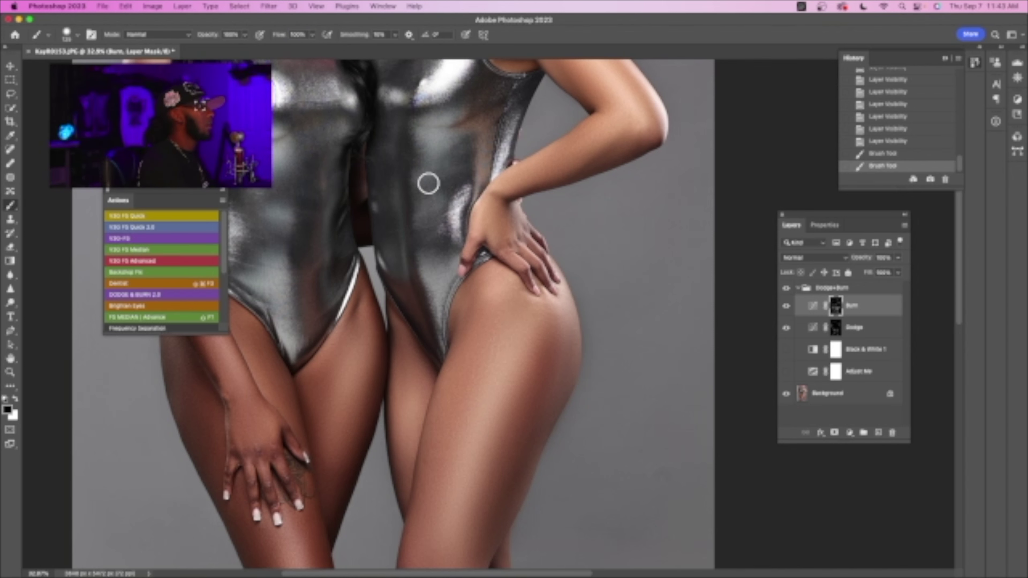
{"action": "left_click", "coordinate": [785, 307]}
{"action": "left_click", "coordinate": [785, 307]}
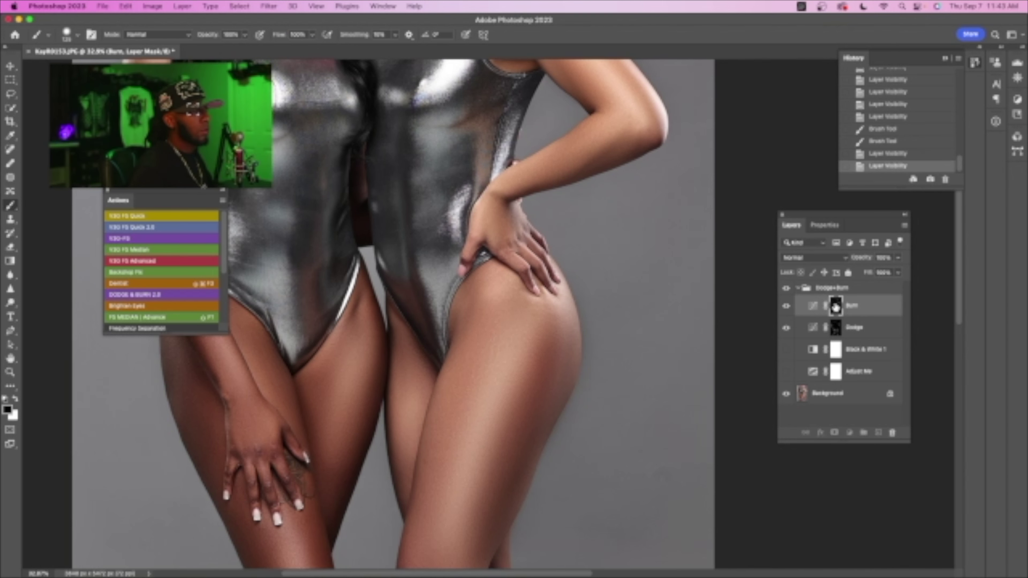
- Paint black with a larger brush on the Burn mask along the pink-haired woman's outer hip and thigh, comparing the Burn layer off and on
{"action": "key", "text": "bracketright"}
{"action": "key", "text": "bracketright"}
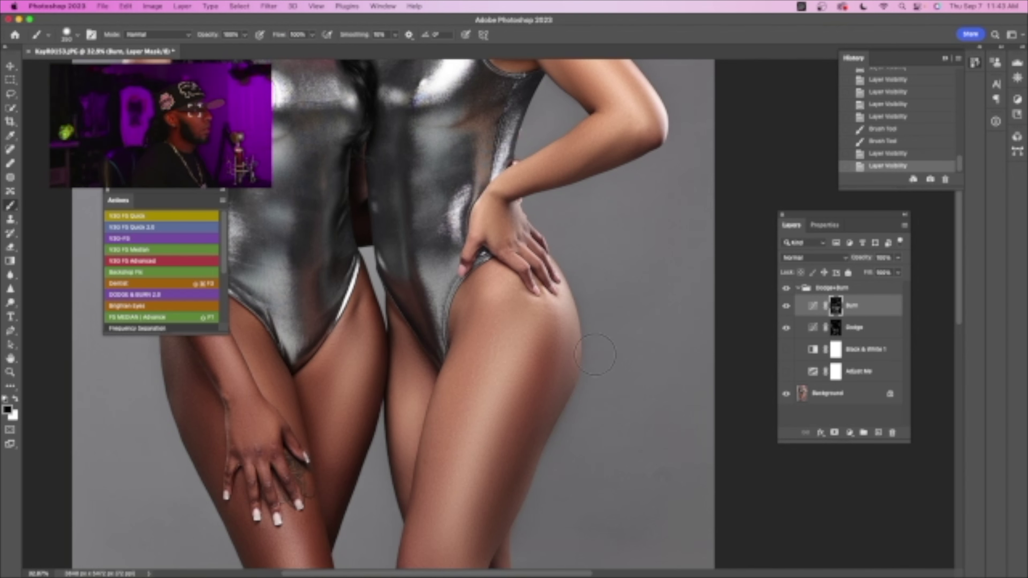
{"action": "left_click_drag", "start_coordinate": [598, 370], "coordinate": [595, 355]}
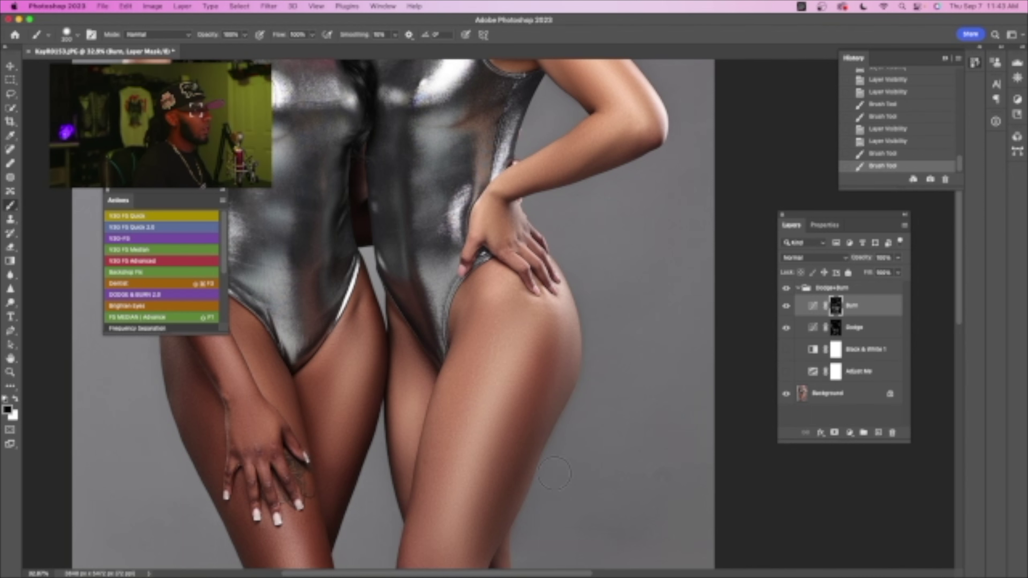
{"action": "key", "text": "z"}
{"action": "left_click_drag", "start_coordinate": [562, 374], "coordinate": [540, 348]}
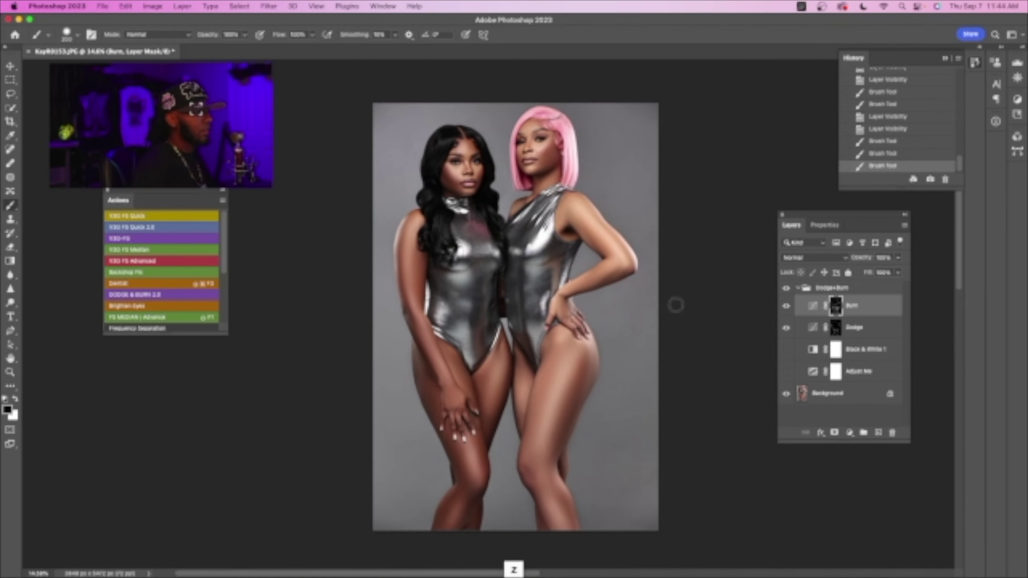
{"action": "key", "text": "b"}
{"action": "left_click", "coordinate": [786, 306]}
{"action": "left_click", "coordinate": [786, 306]}
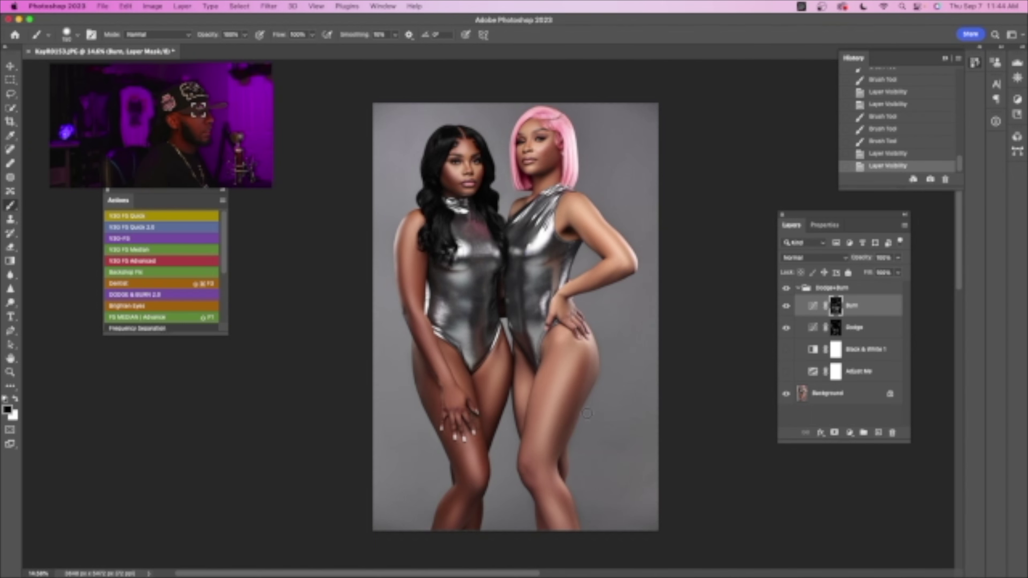
{"action": "left_click", "coordinate": [597, 395]}
- Compare the portrait with the Dodge+Burn group, the Burn layer and the Dodge layer each hidden and shown
{"action": "left_click", "coordinate": [785, 289]}
{"action": "left_click", "coordinate": [785, 289]}
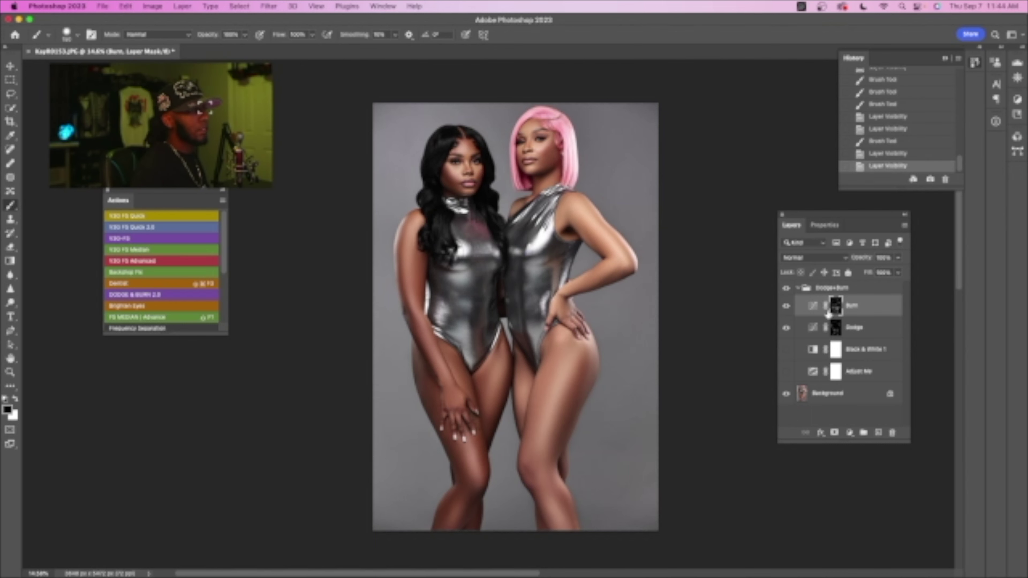
{"action": "left_click", "coordinate": [786, 305]}
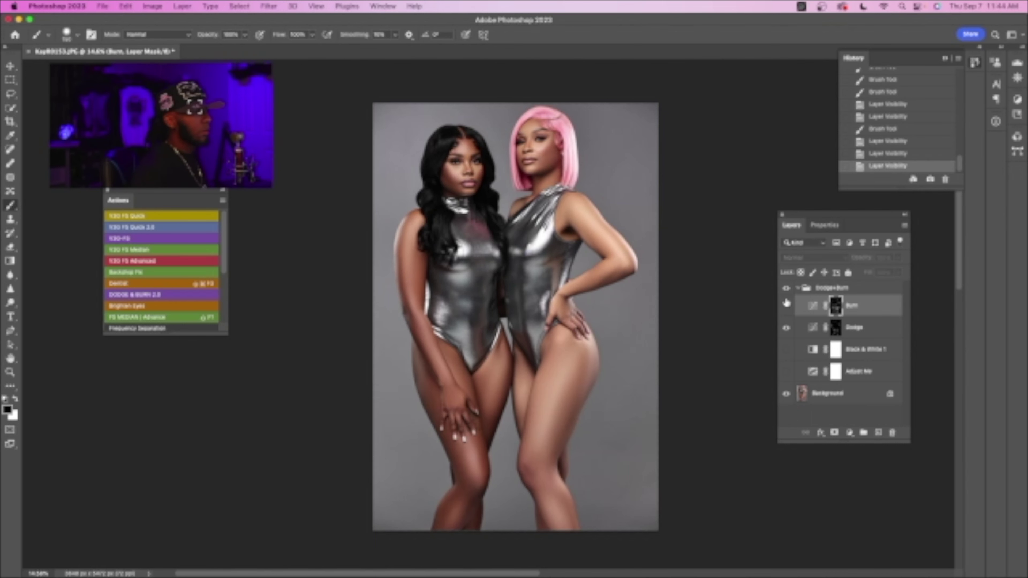
{"action": "left_click", "coordinate": [786, 305]}
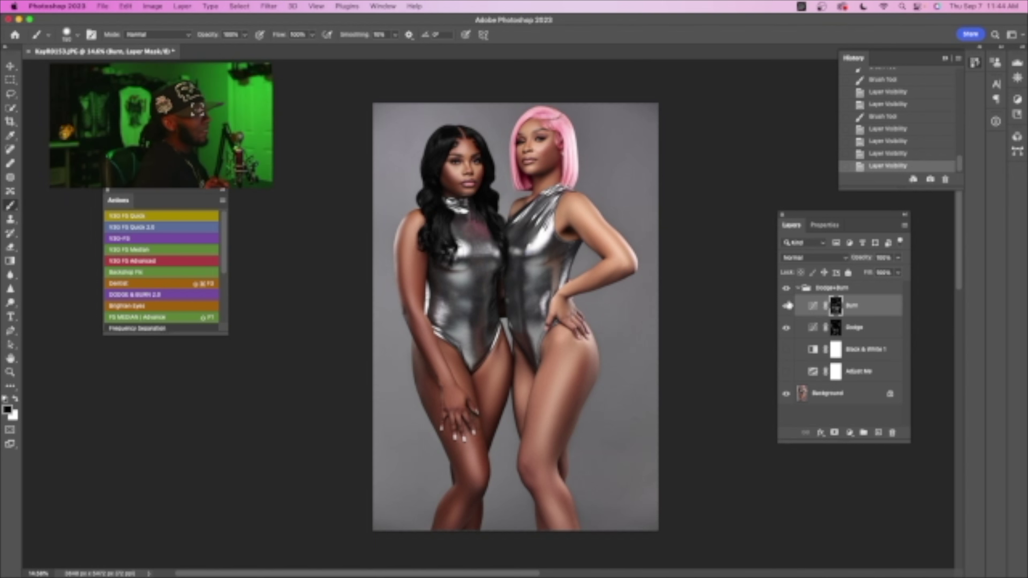
{"action": "left_click", "coordinate": [786, 306]}
{"action": "left_click", "coordinate": [786, 306]}
{"action": "left_click", "coordinate": [786, 328]}
{"action": "left_click", "coordinate": [786, 328]}
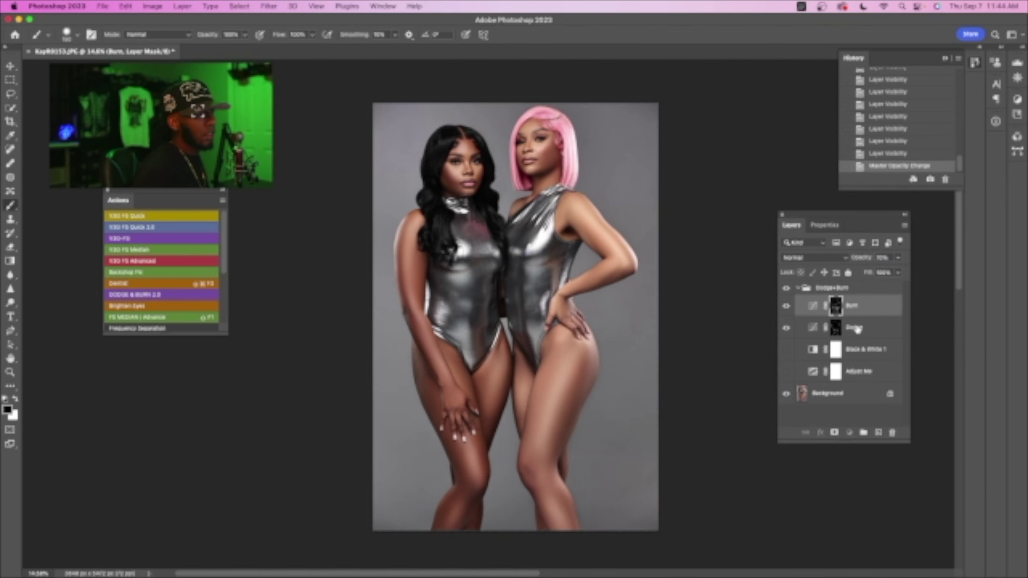
- Lower the Dodge layer's opacity to 70% to match the Burn layer, and reselect the Burn layer
{"action": "key", "text": "alt+bracketleft"}
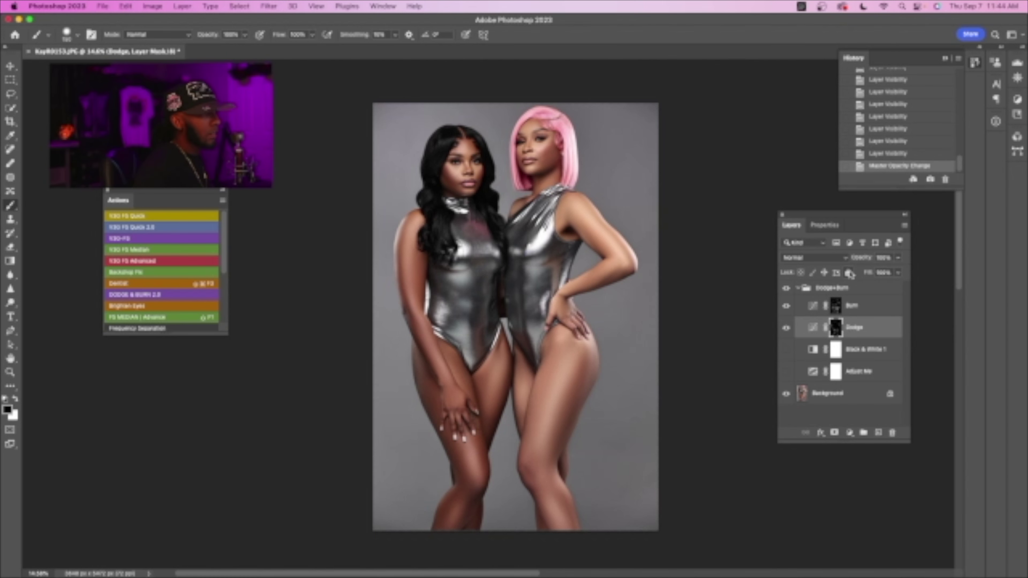
{"action": "left_click_drag", "start_coordinate": [865, 264], "coordinate": [863, 264]}
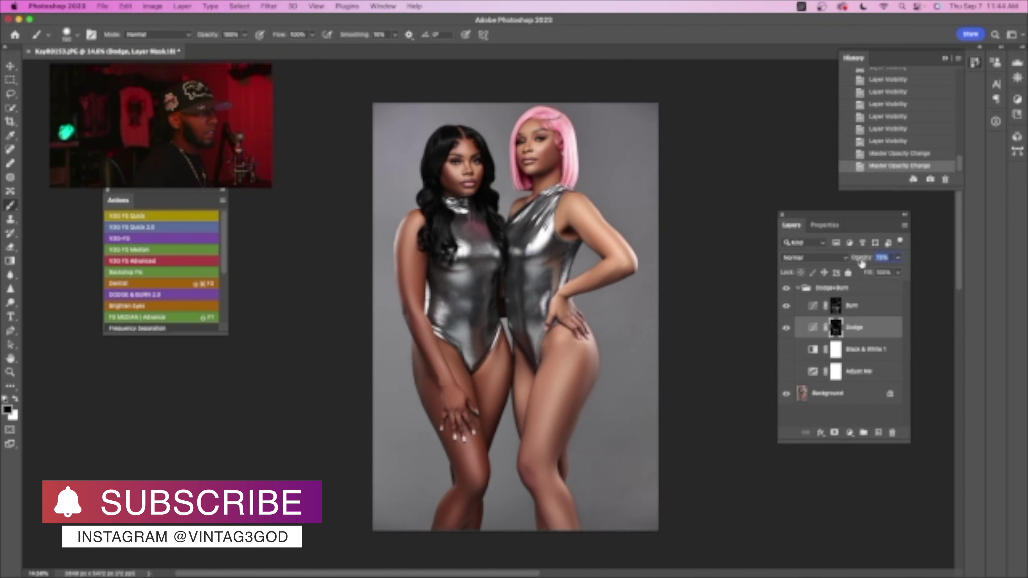
{"action": "key", "text": "alt+bracketright"}
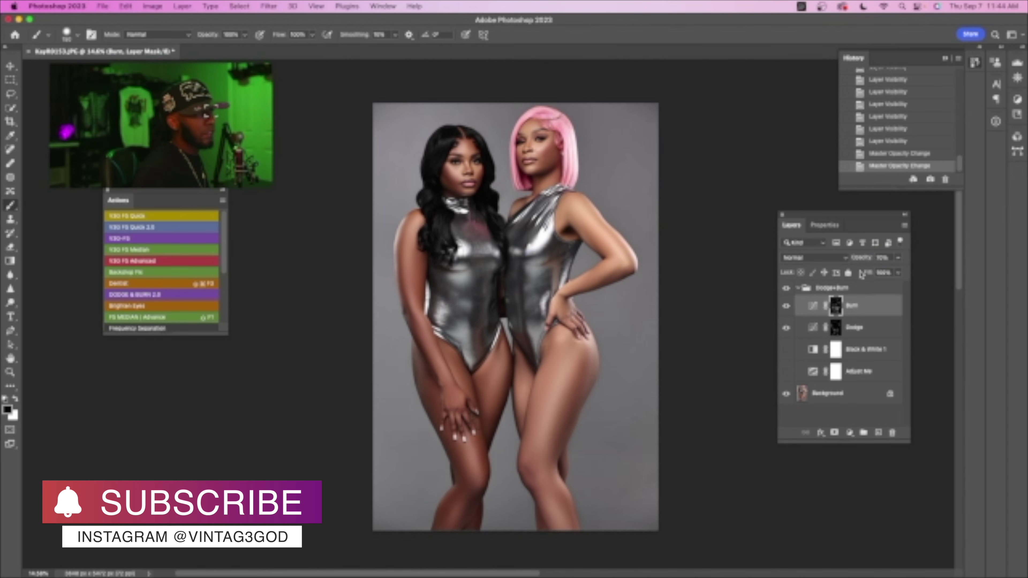
- Compare the portrait before and after by switching the Dodge+Burn group off and on twice
{"action": "left_click", "coordinate": [789, 286]}
{"action": "left_click", "coordinate": [789, 286]}
{"action": "left_click", "coordinate": [789, 287]}
{"action": "left_click", "coordinate": [790, 286]}
- Feather the Dodge layer's mask by about 76 px
{"action": "key", "text": "z"}
{"action": "left_click", "coordinate": [660, 327]}
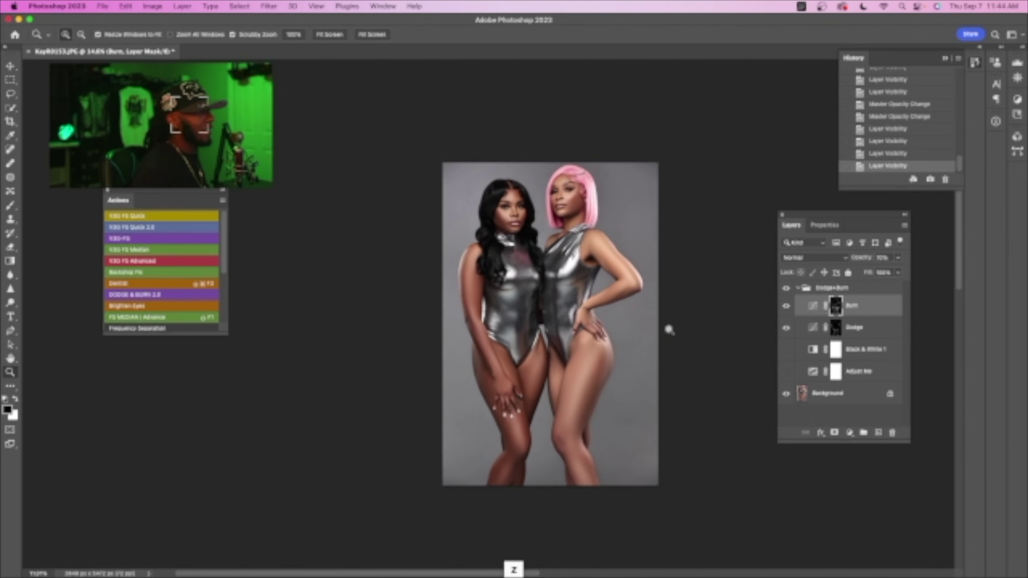
{"action": "key", "text": "b"}
{"action": "double_click", "coordinate": [835, 328]}
{"action": "left_click_drag", "start_coordinate": [845, 335], "coordinate": [850, 336]}
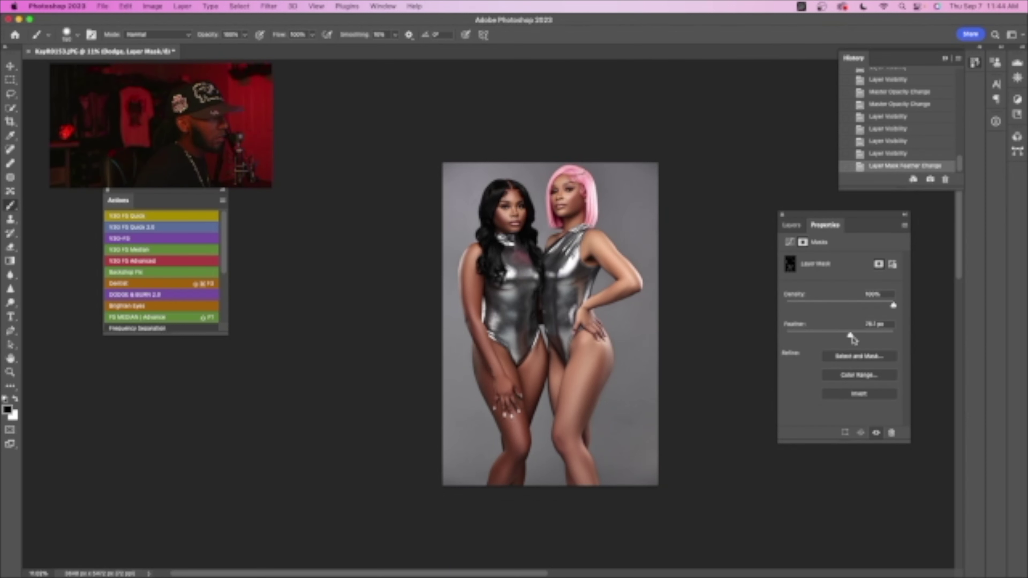
- Check the softened contouring with the Dodge layer and the whole Dodge+Burn group hidden and shown
{"action": "left_click", "coordinate": [793, 226]}
{"action": "left_click", "coordinate": [786, 328]}
{"action": "left_click", "coordinate": [786, 329]}
{"action": "left_click", "coordinate": [787, 288]}
{"action": "left_click", "coordinate": [787, 288]}
{"action": "left_click", "coordinate": [787, 288]}
{"action": "left_click", "coordinate": [787, 288]}
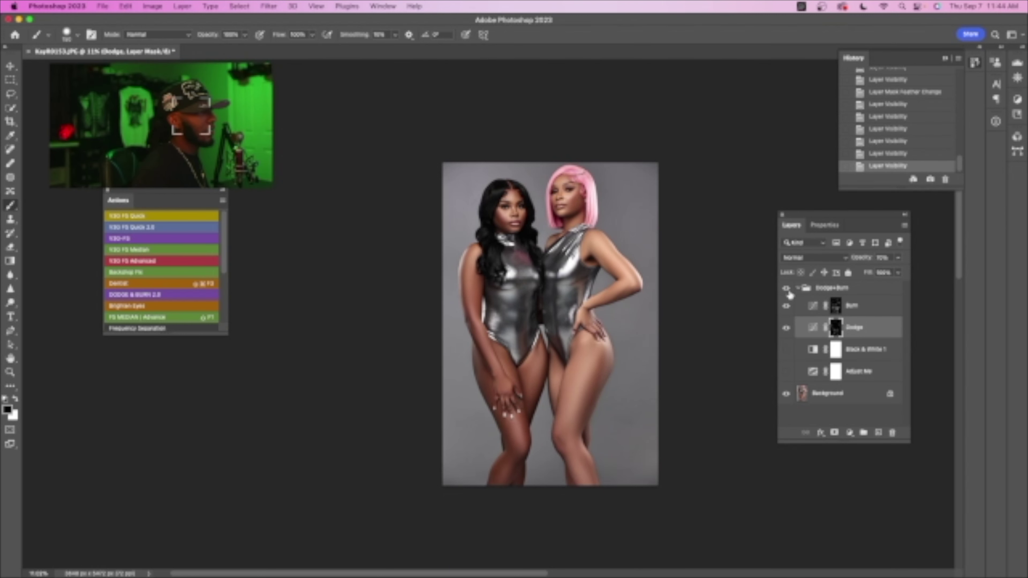
- Collapse the Dodge+Burn group and add a Selective Color adjustment layer above it
{"action": "left_click", "coordinate": [804, 295]}
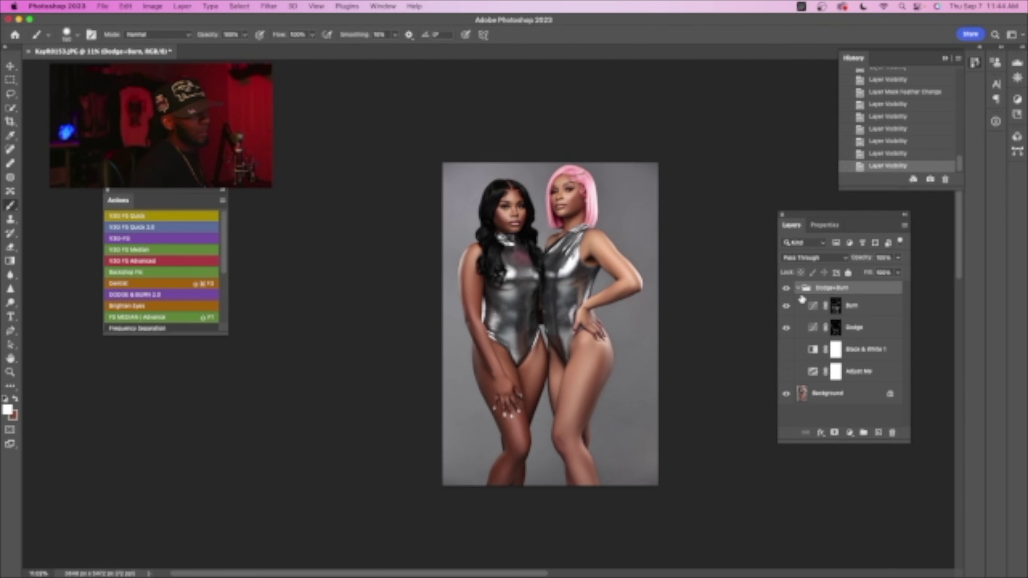
{"action": "left_click", "coordinate": [797, 288]}
{"action": "left_click", "coordinate": [849, 432]}
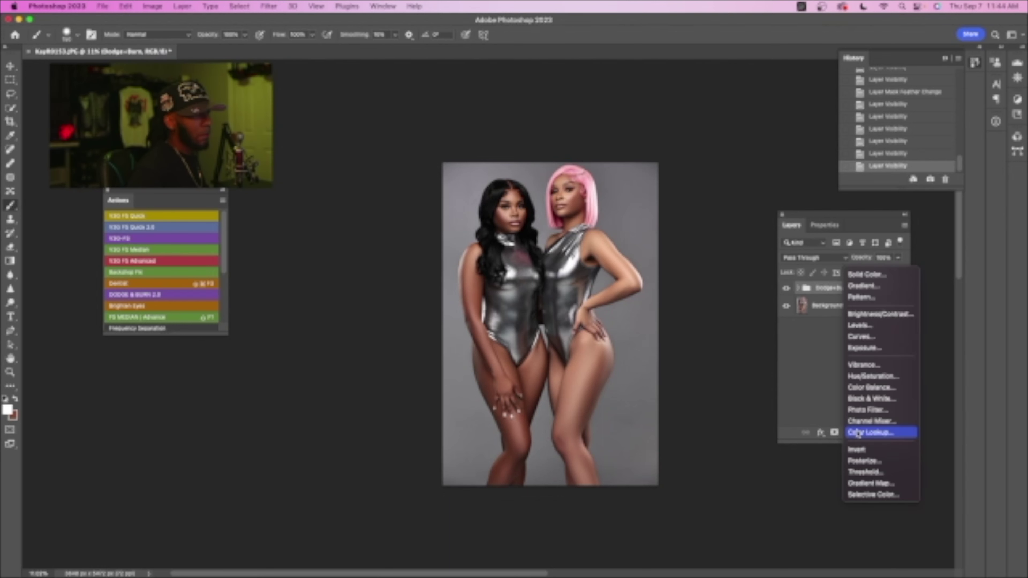
{"action": "left_click", "coordinate": [870, 494]}
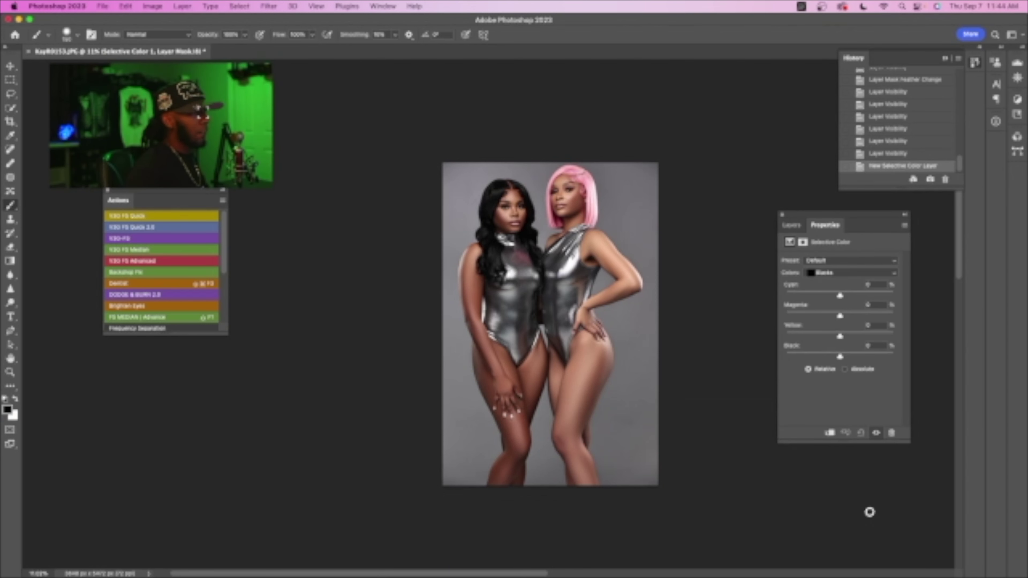
- For the Blacks in the Selective Color adjustment, set Black to +5% and Cyan to +1%
{"action": "left_click", "coordinate": [834, 274]}
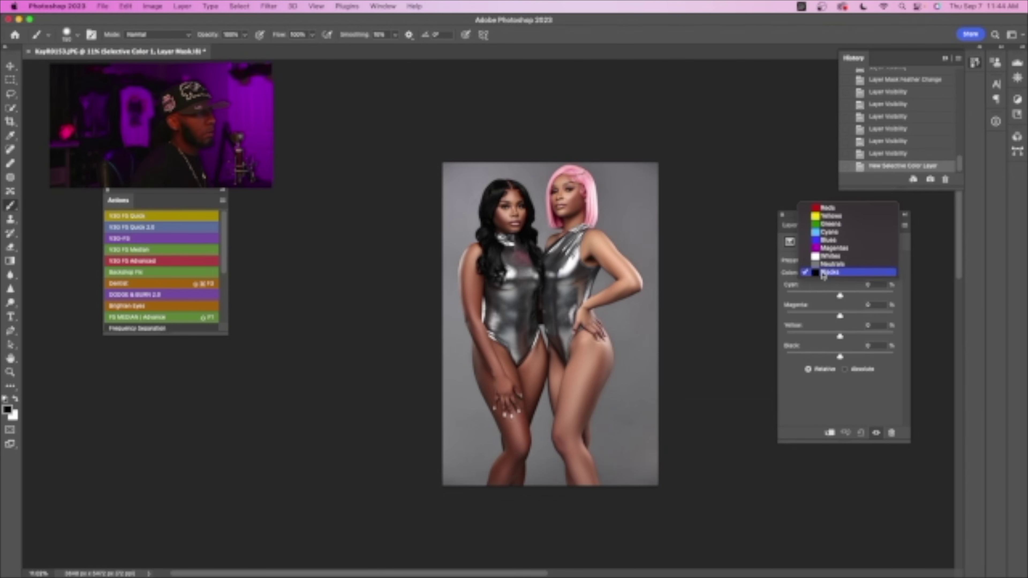
{"action": "left_click", "coordinate": [833, 273]}
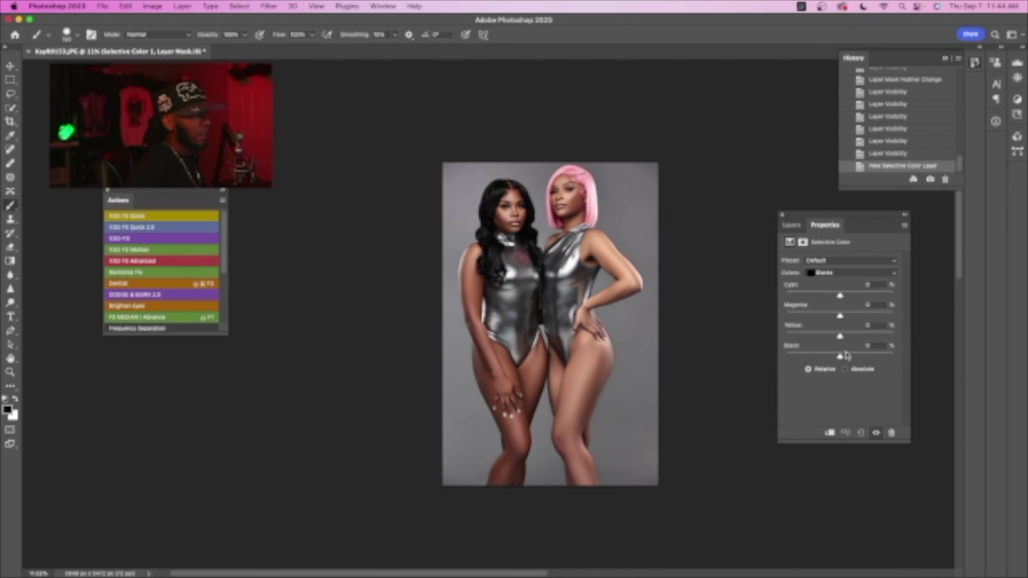
{"action": "mouse_move", "coordinate": [841, 356]}
{"action": "left_mouse_down"}
{"action": "mouse_move", "coordinate": [860, 356]}
{"action": "mouse_move", "coordinate": [815, 361]}
{"action": "mouse_move", "coordinate": [843, 360]}
{"action": "left_mouse_up"}
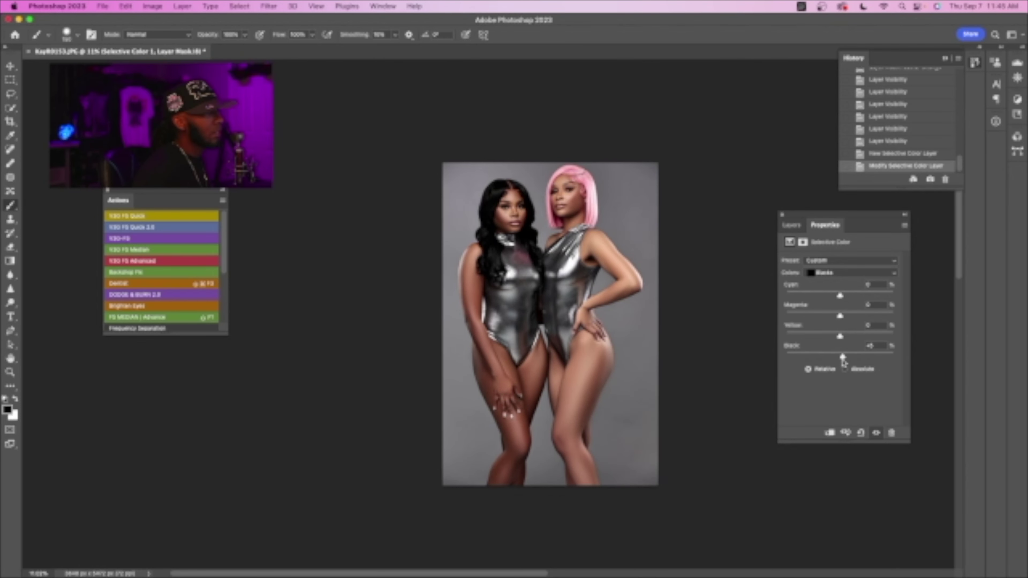
{"action": "mouse_move", "coordinate": [842, 360]}
{"action": "left_mouse_down"}
{"action": "mouse_move", "coordinate": [870, 359]}
{"action": "mouse_move", "coordinate": [845, 359]}
{"action": "left_mouse_up"}
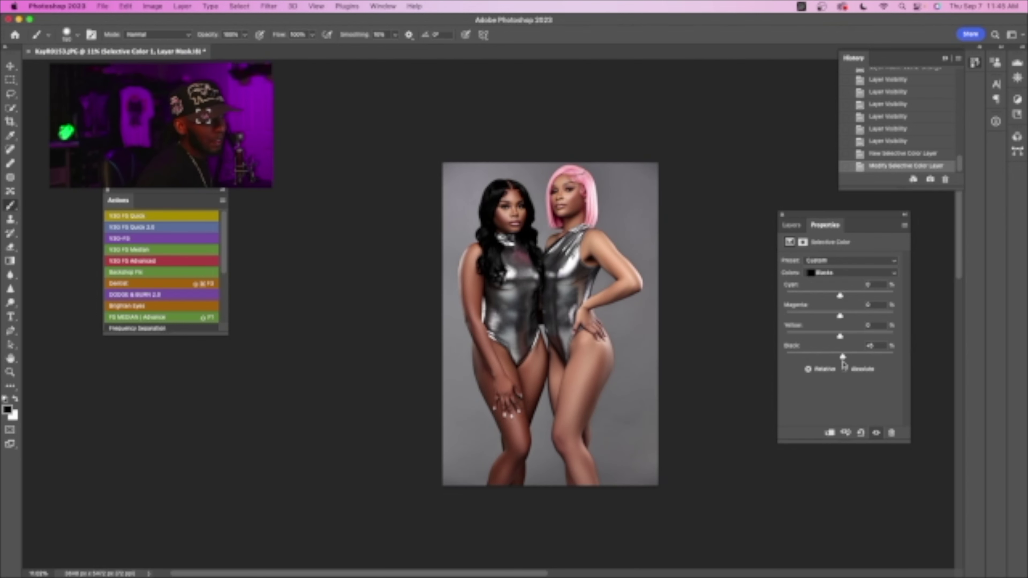
{"action": "left_click_drag", "start_coordinate": [842, 365], "coordinate": [844, 366]}
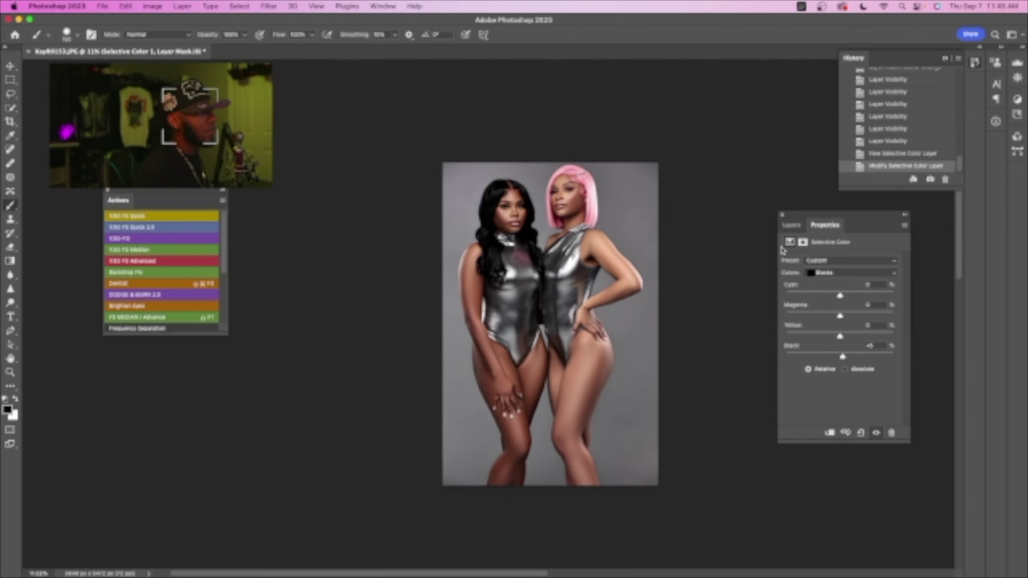
{"action": "key", "text": "z"}
{"action": "mouse_move", "coordinate": [564, 216]}
{"action": "left_mouse_down"}
{"action": "mouse_move", "coordinate": [607, 215]}
{"action": "mouse_move", "coordinate": [582, 244]}
{"action": "left_mouse_up"}
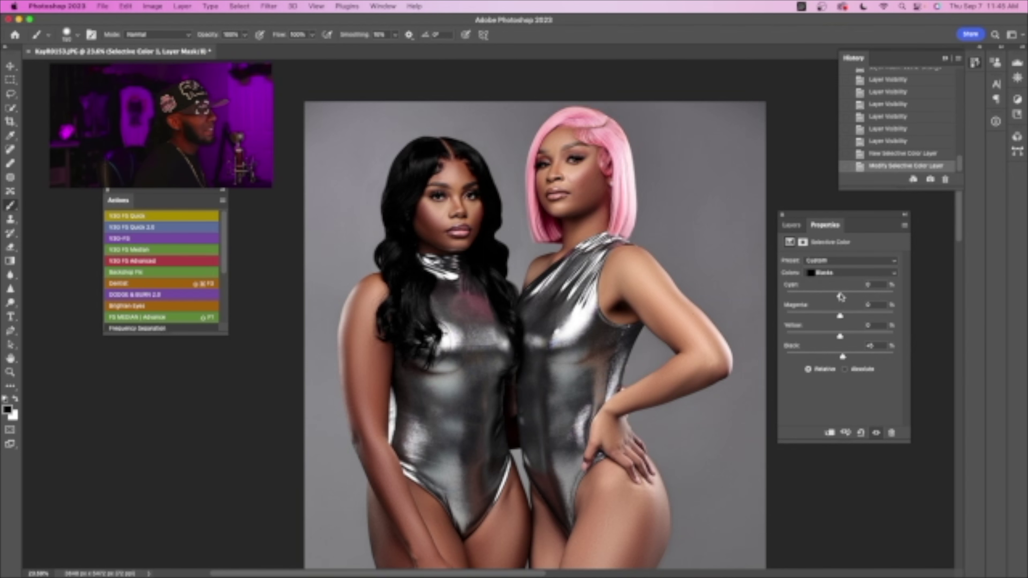
{"action": "mouse_move", "coordinate": [841, 297]}
{"action": "left_mouse_down"}
{"action": "mouse_move", "coordinate": [862, 296]}
{"action": "mouse_move", "coordinate": [819, 300]}
{"action": "mouse_move", "coordinate": [847, 301]}
{"action": "mouse_move", "coordinate": [840, 304]}
{"action": "left_mouse_up"}
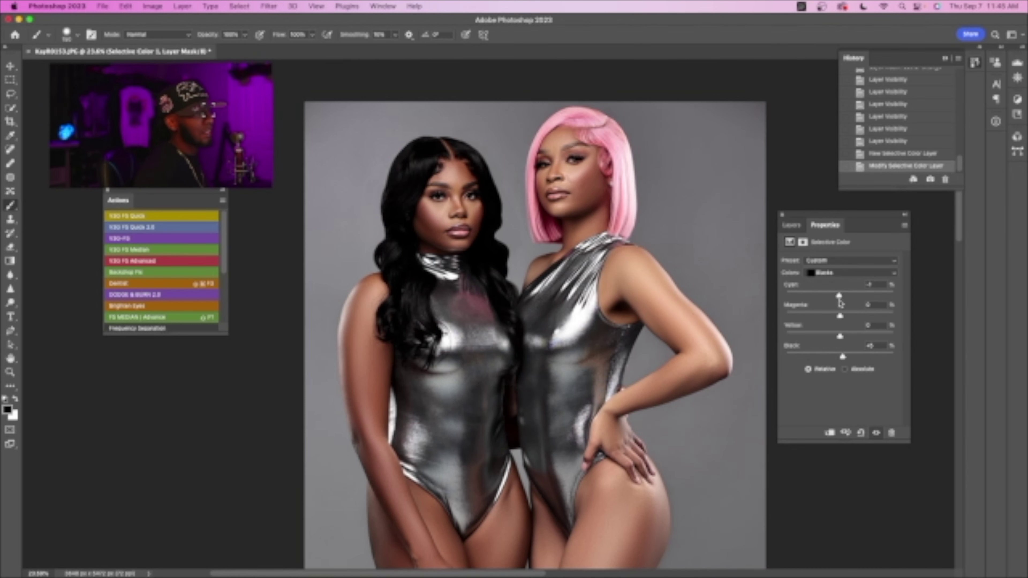
- Adjust the Whites in the Selective Color adjustment, trying Black at values up to +100% and settling on -41%
{"action": "left_click", "coordinate": [838, 276]}
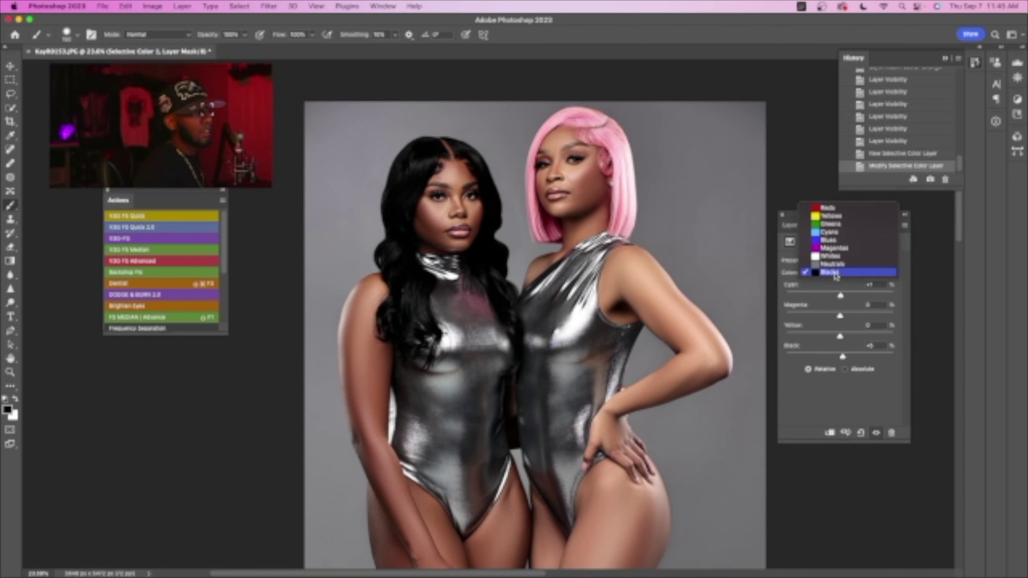
{"action": "left_click", "coordinate": [833, 256]}
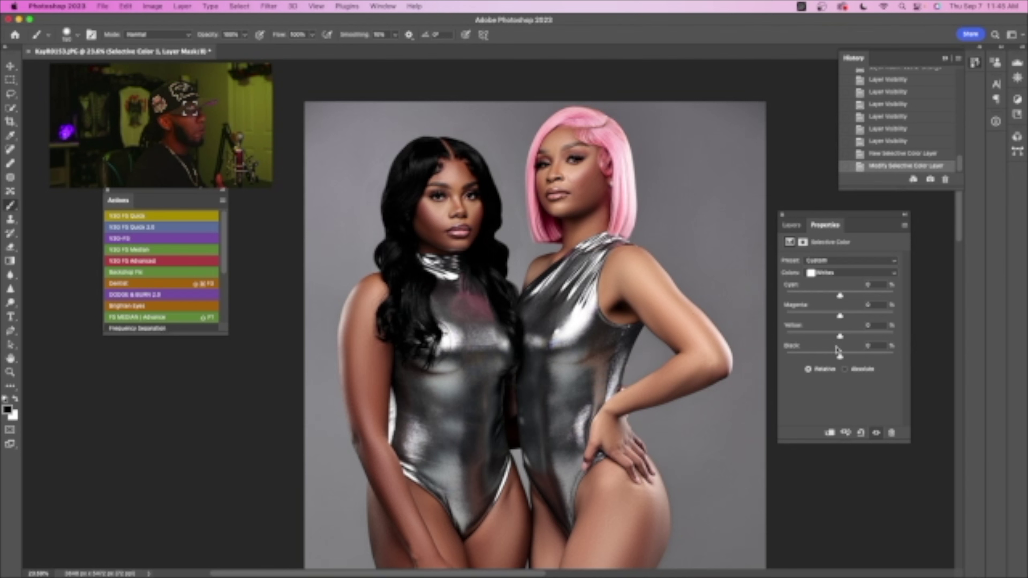
{"action": "left_click_drag", "start_coordinate": [841, 357], "coordinate": [869, 357]}
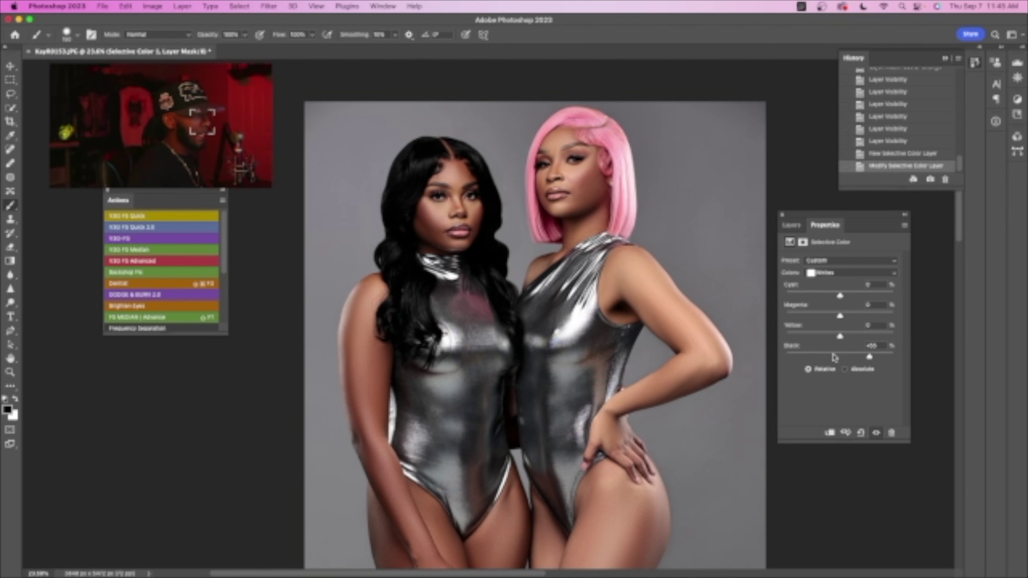
{"action": "left_click_drag", "start_coordinate": [830, 357], "coordinate": [852, 356]}
{"action": "key", "text": "space"}
{"action": "left_click_drag", "start_coordinate": [685, 382], "coordinate": [659, 373]}
{"action": "key", "text": "z"}
{"action": "key", "text": "space"}
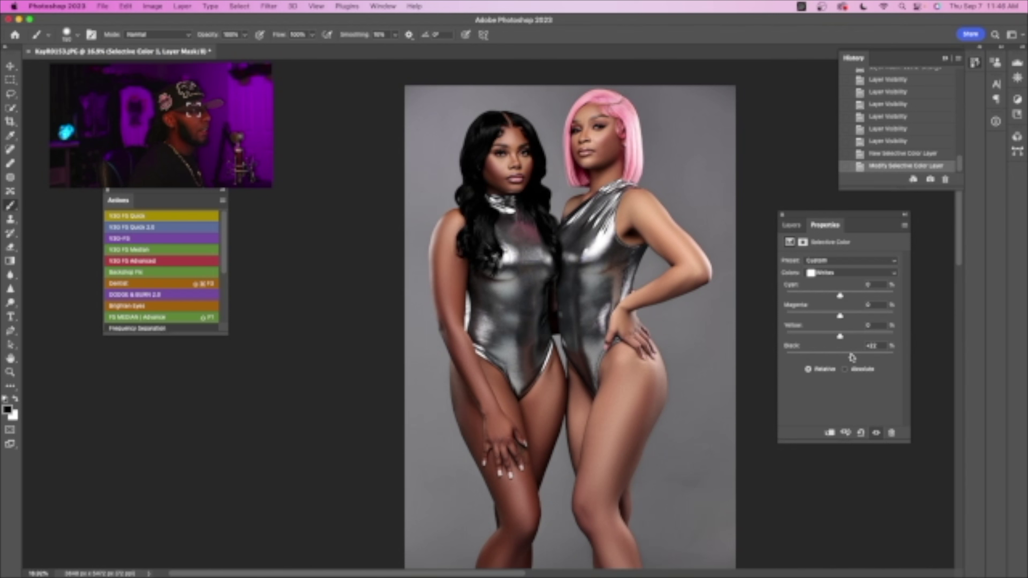
{"action": "left_click_drag", "start_coordinate": [853, 357], "coordinate": [892, 355]}
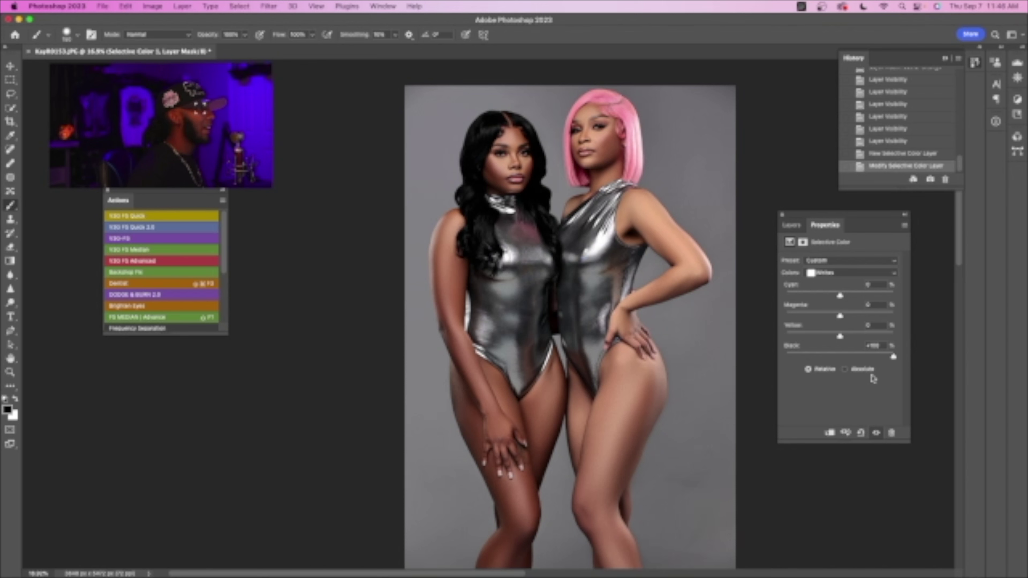
{"action": "left_click", "coordinate": [828, 356]}
{"action": "left_click_drag", "start_coordinate": [826, 359], "coordinate": [818, 357]}
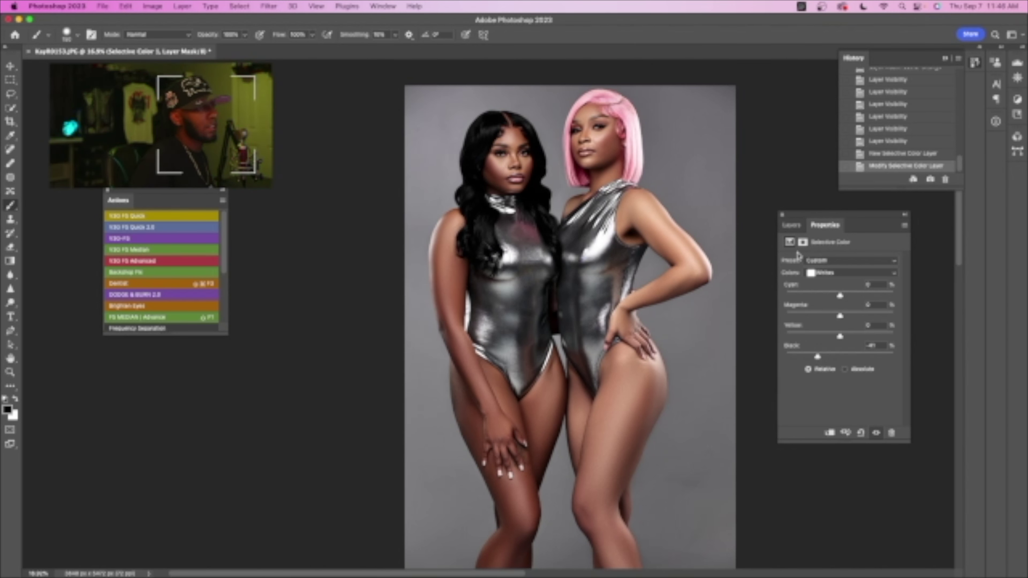
- Paint black on the Selective Color mask over the pink hair, and compare the adjustment hidden and shown
{"action": "left_click", "coordinate": [792, 224]}
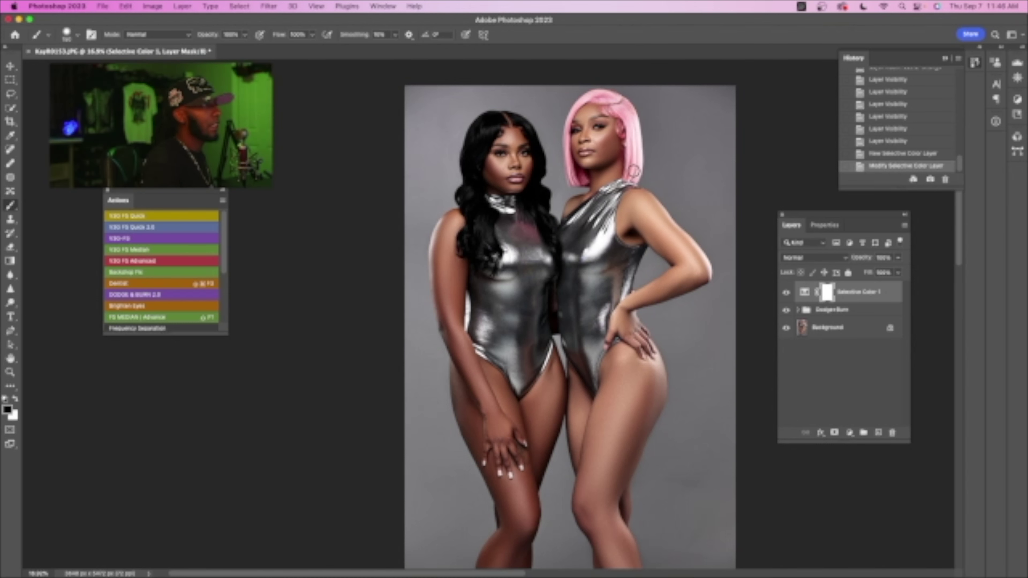
{"action": "mouse_move", "coordinate": [625, 107]}
{"action": "left_mouse_down"}
{"action": "mouse_move", "coordinate": [633, 161]}
{"action": "mouse_move", "coordinate": [626, 122]}
{"action": "left_mouse_up"}
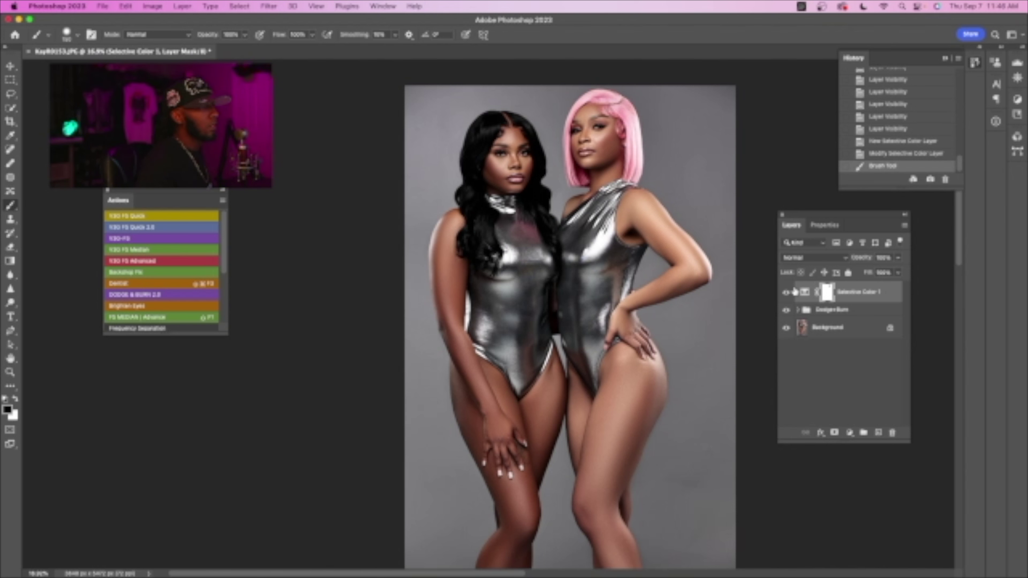
{"action": "left_click", "coordinate": [786, 292]}
{"action": "left_click", "coordinate": [786, 292]}
{"action": "left_click", "coordinate": [786, 292]}
{"action": "left_click", "coordinate": [786, 293]}
- Add a Curves adjustment layer above the Selective Color layer and anchor the midtones of its RGB curve near the diagonal
{"action": "left_click", "coordinate": [849, 431]}
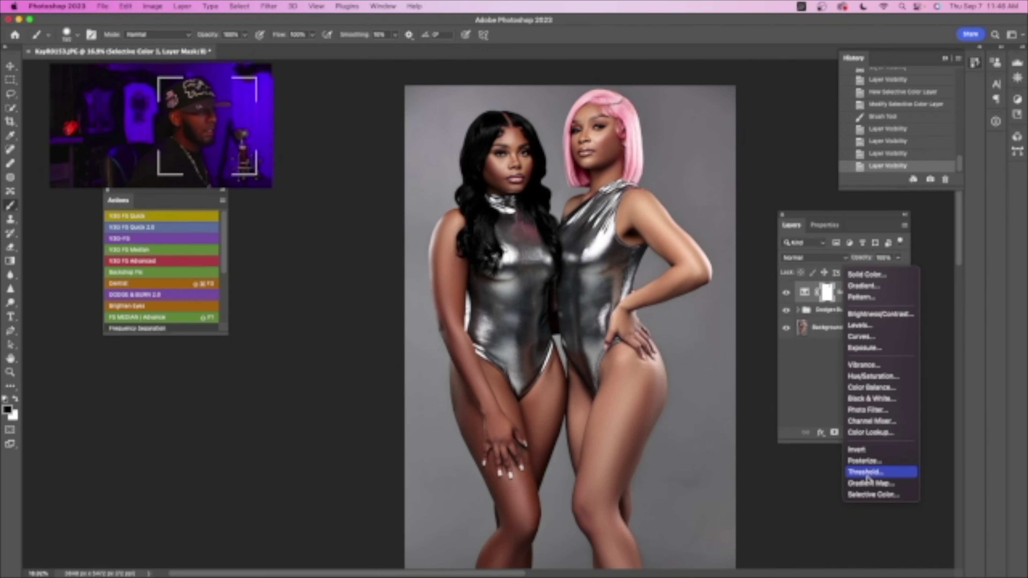
{"action": "left_click", "coordinate": [873, 335]}
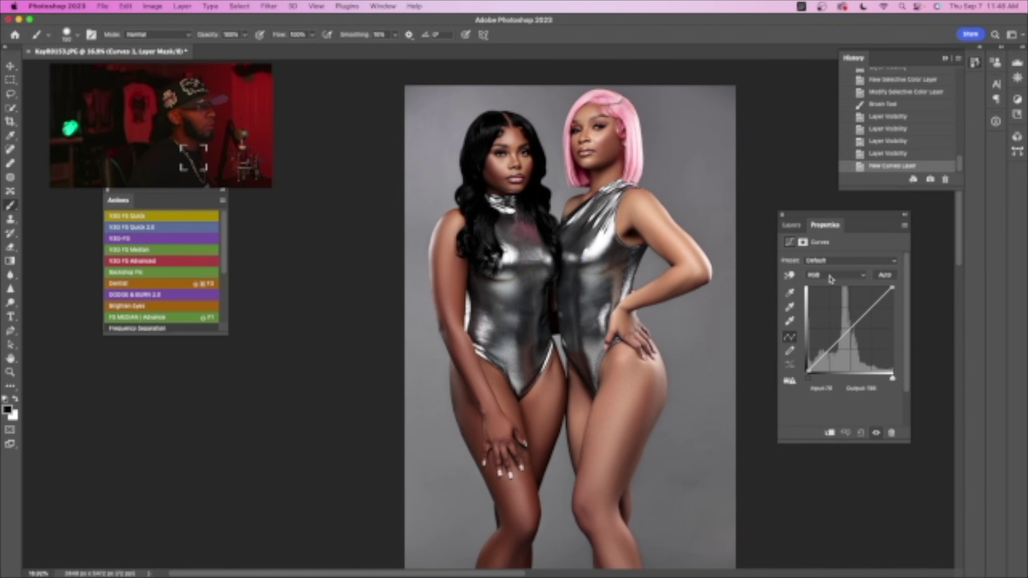
{"action": "left_click", "coordinate": [851, 329]}
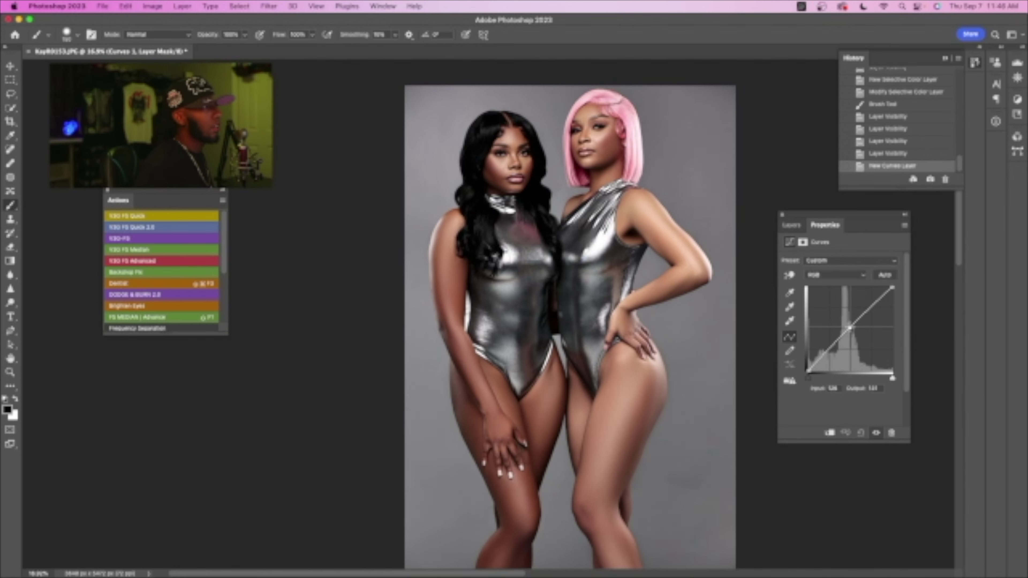
{"action": "left_click_drag", "start_coordinate": [850, 329], "coordinate": [851, 331]}
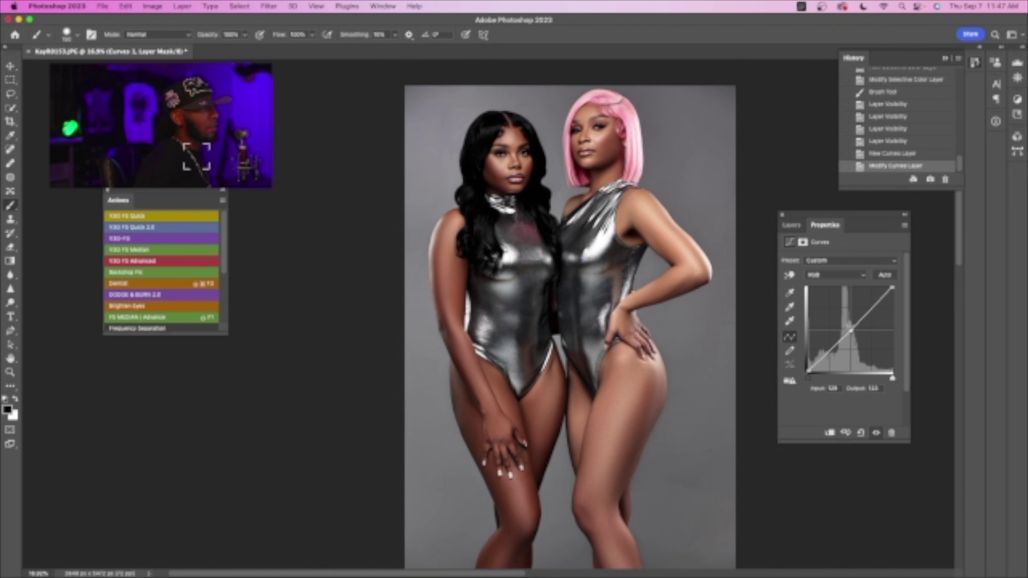
{"action": "left_click_drag", "start_coordinate": [851, 330], "coordinate": [851, 329]}
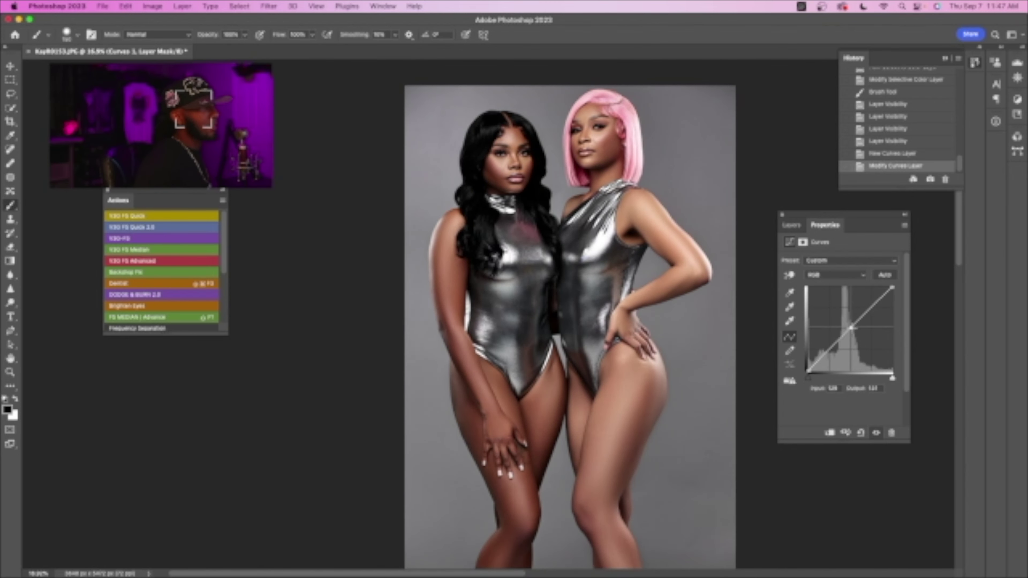
- On the RGB curve, raise a highlight point to output 212 and place a shadow point at output 67
{"action": "left_click", "coordinate": [875, 305]}
{"action": "key", "text": "f"}
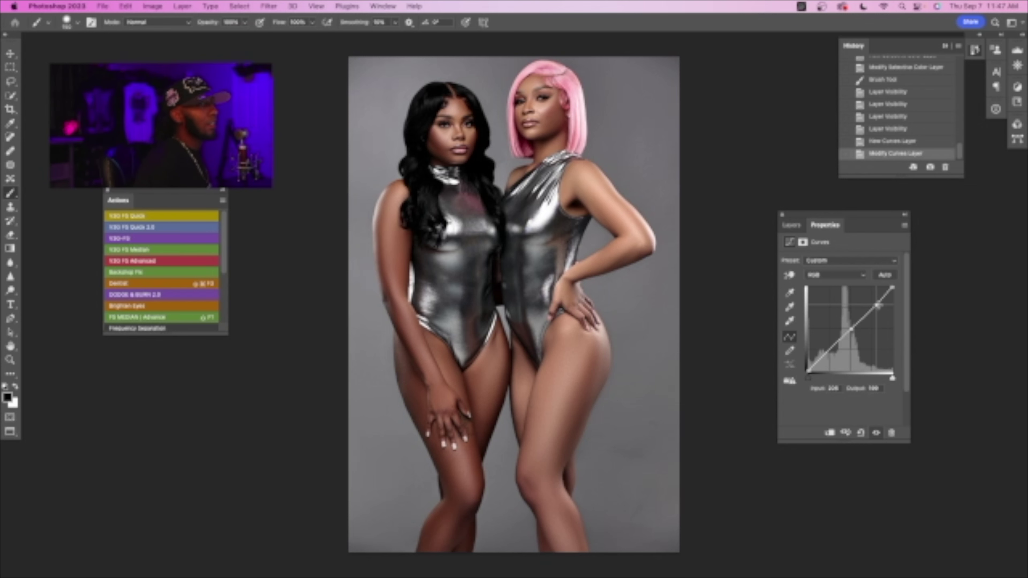
{"action": "mouse_move", "coordinate": [876, 305]}
{"action": "left_mouse_down"}
{"action": "mouse_move", "coordinate": [883, 312]}
{"action": "mouse_move", "coordinate": [874, 293]}
{"action": "mouse_move", "coordinate": [877, 301]}
{"action": "left_mouse_up"}
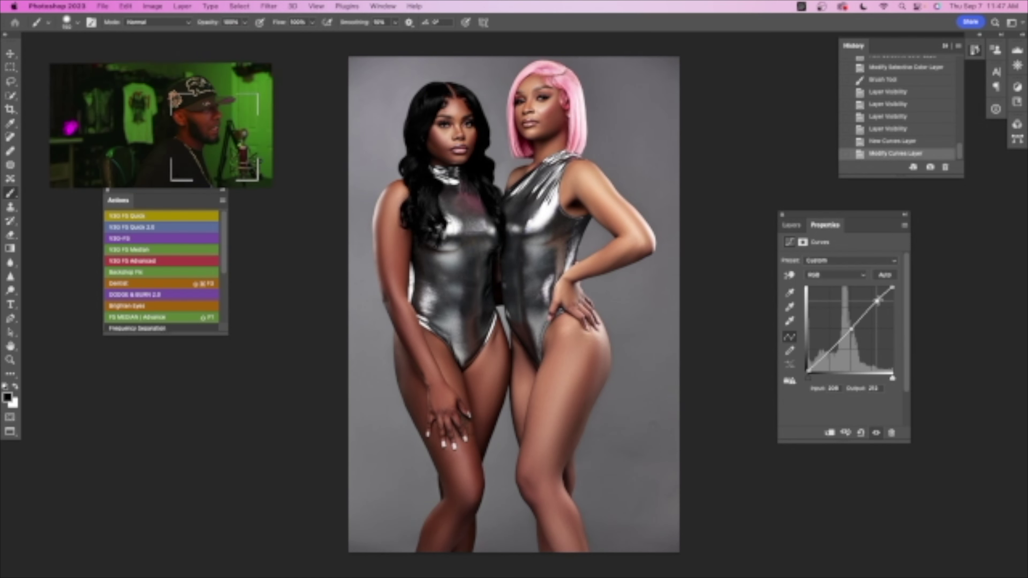
{"action": "left_click_drag", "start_coordinate": [858, 224], "coordinate": [750, 204]}
{"action": "left_click_drag", "start_coordinate": [724, 327], "coordinate": [720, 324]}
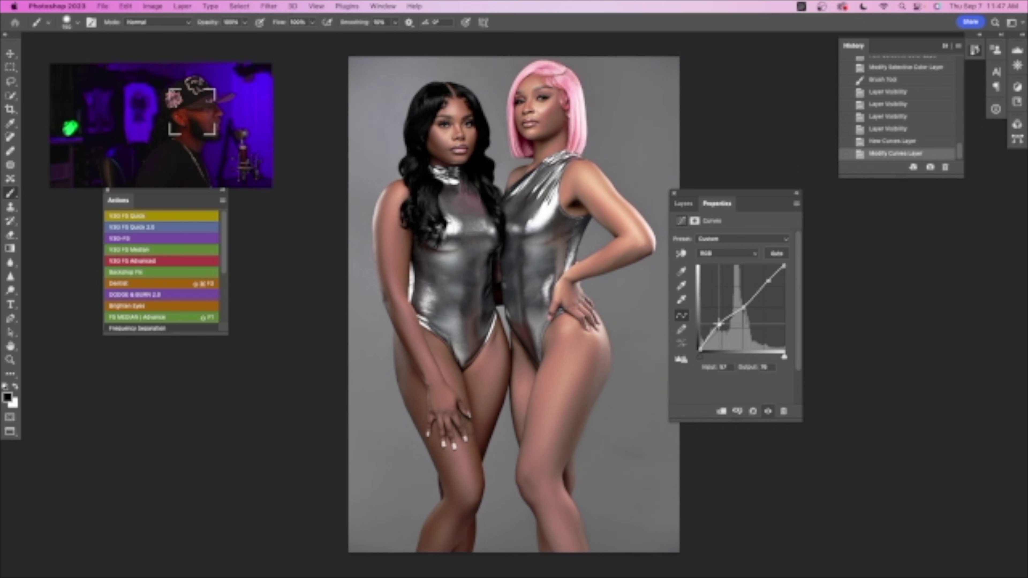
{"action": "left_click_drag", "start_coordinate": [720, 323], "coordinate": [724, 324]}
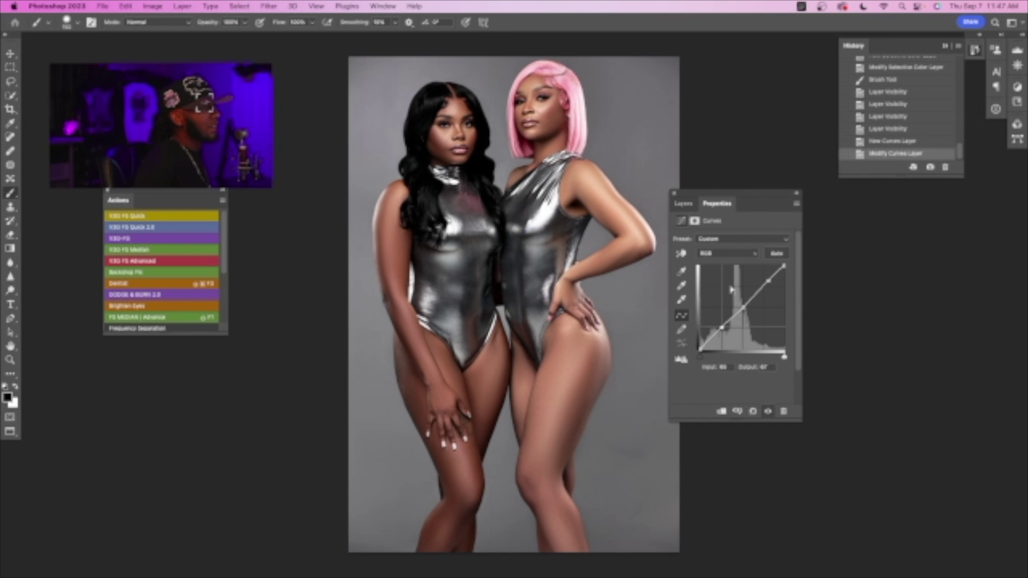
- On the Blue curve, anchor the midtones, lower a highlight point to output 196 and raise a shadow point to output 72
{"action": "left_click", "coordinate": [741, 254]}
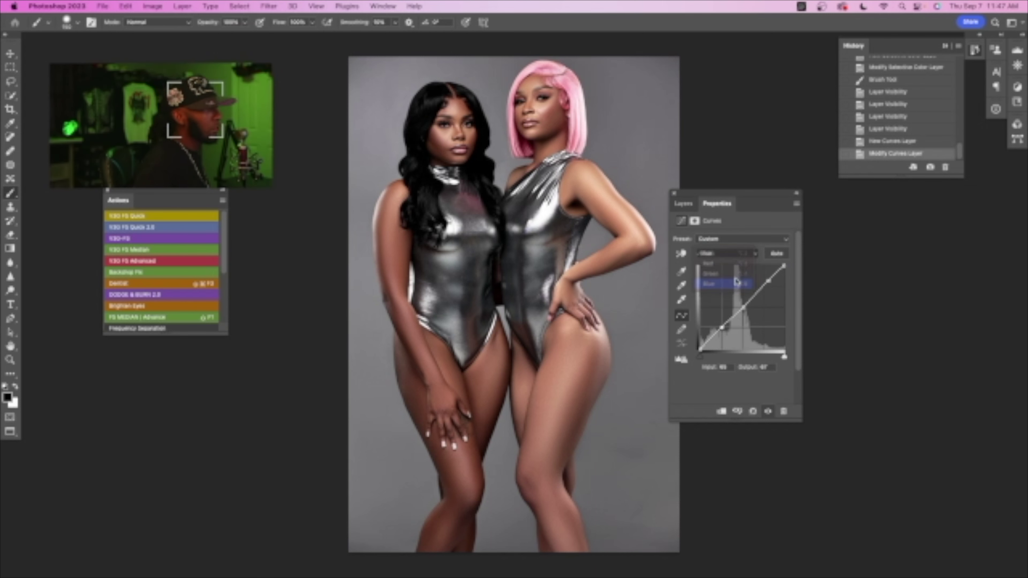
{"action": "left_click", "coordinate": [735, 289]}
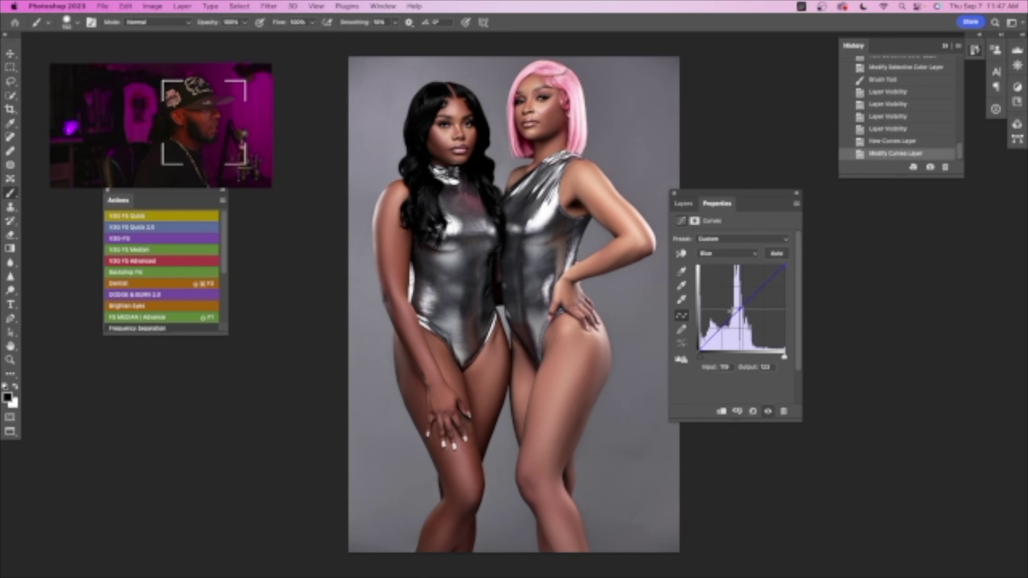
{"action": "left_click_drag", "start_coordinate": [741, 308], "coordinate": [747, 317]}
{"action": "mouse_move", "coordinate": [749, 321]}
{"action": "left_mouse_down"}
{"action": "mouse_move", "coordinate": [730, 288]}
{"action": "mouse_move", "coordinate": [745, 307]}
{"action": "left_mouse_up"}
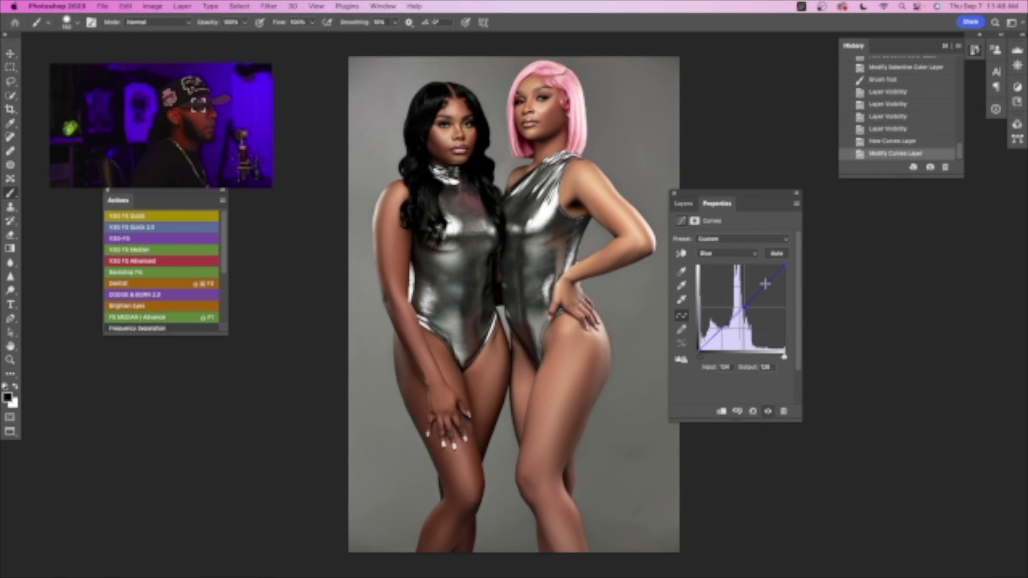
{"action": "left_click_drag", "start_coordinate": [771, 285], "coordinate": [768, 286]}
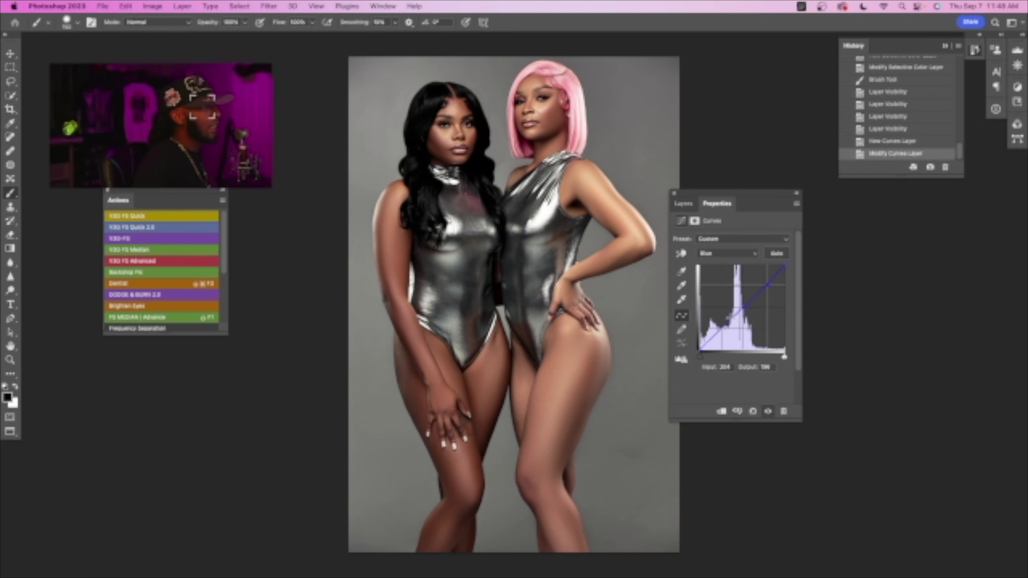
{"action": "left_click_drag", "start_coordinate": [722, 328], "coordinate": [725, 335]}
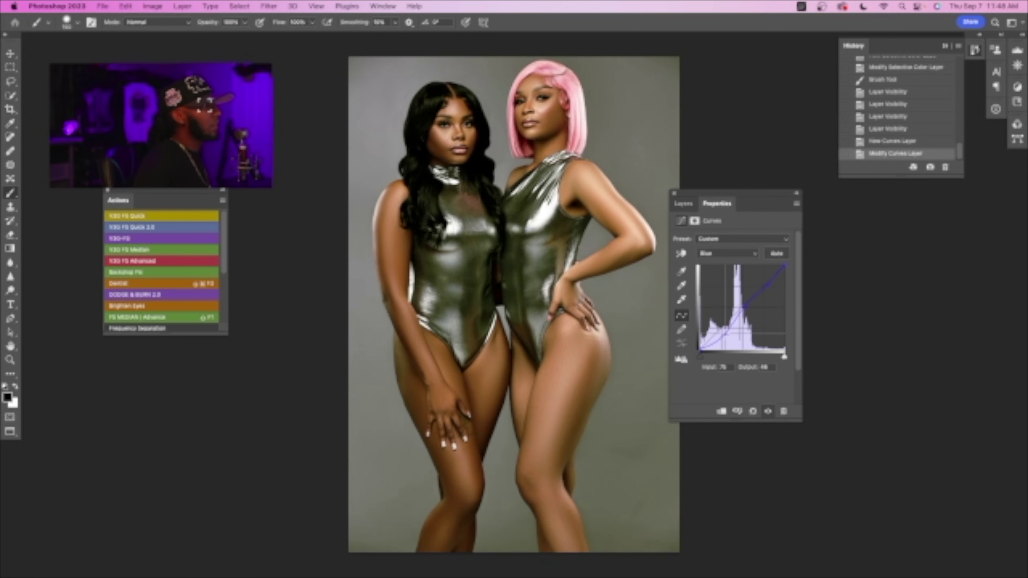
{"action": "mouse_move", "coordinate": [724, 335]}
{"action": "left_mouse_down"}
{"action": "mouse_move", "coordinate": [724, 312]}
{"action": "mouse_move", "coordinate": [721, 325]}
{"action": "left_mouse_up"}
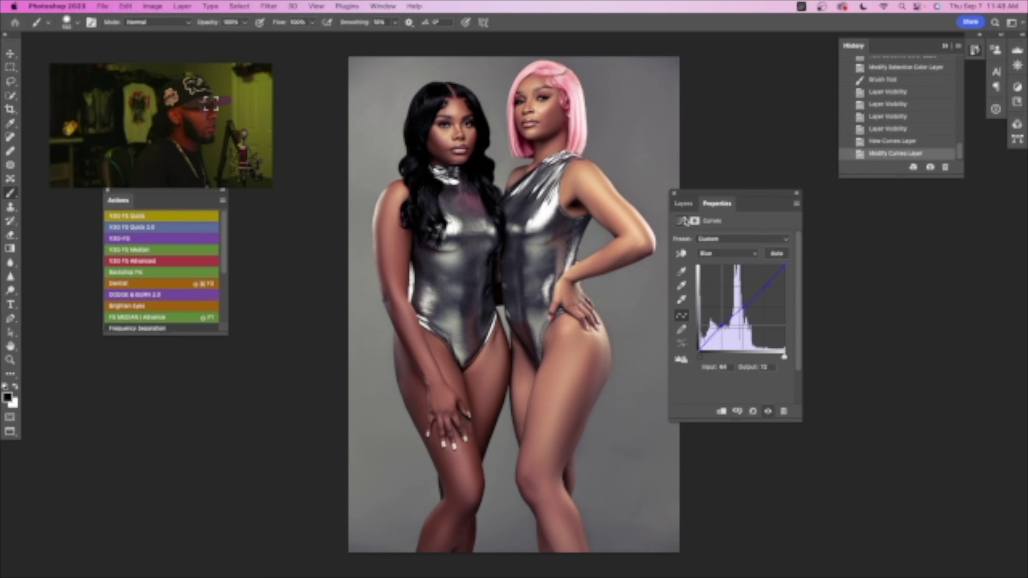
- Compare the portrait with the Curves adjustment layer hidden and shown
{"action": "left_click", "coordinate": [684, 204]}
{"action": "left_click", "coordinate": [679, 272]}
{"action": "left_click", "coordinate": [679, 272]}
{"action": "left_click", "coordinate": [679, 272]}
{"action": "left_click", "coordinate": [678, 272]}
{"action": "left_click", "coordinate": [679, 272]}
{"action": "left_click", "coordinate": [682, 273]}
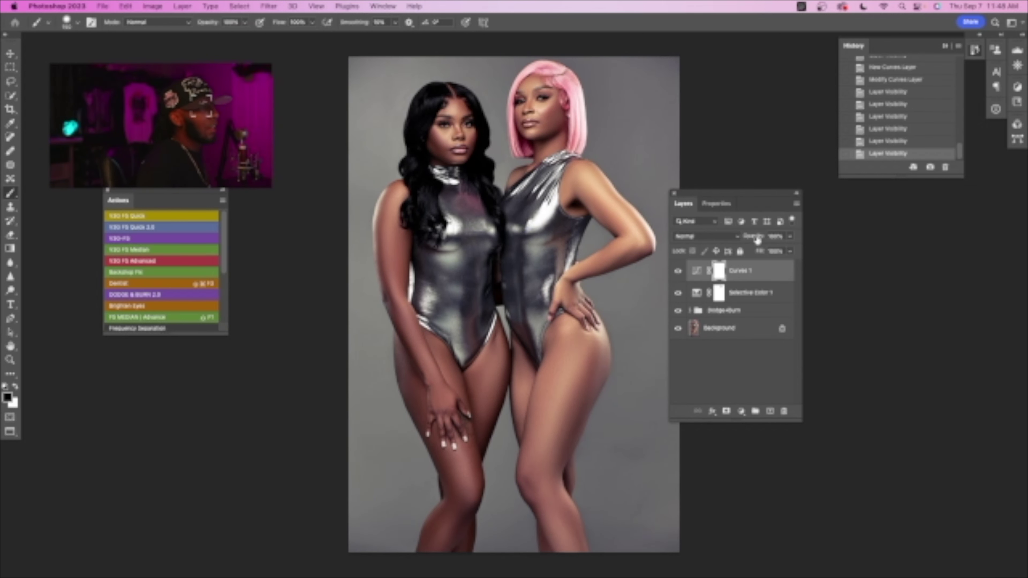
- Lower the Curves layer's opacity to 41% and check its effect with the layer hidden and shown
{"action": "mouse_move", "coordinate": [744, 242]}
{"action": "left_mouse_down"}
{"action": "mouse_move", "coordinate": [735, 244]}
{"action": "mouse_move", "coordinate": [752, 241]}
{"action": "left_mouse_up"}
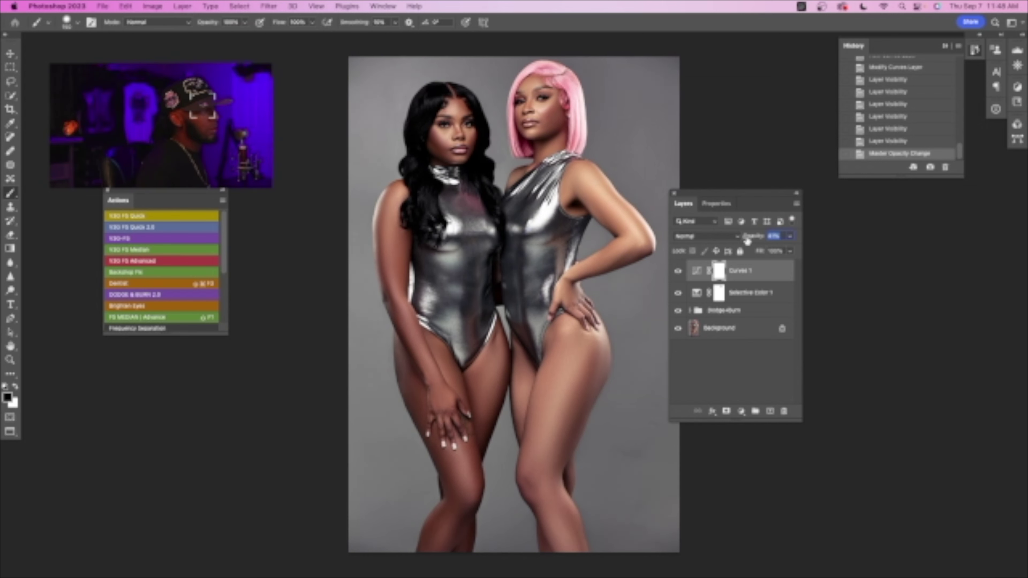
{"action": "left_click", "coordinate": [679, 271]}
{"action": "left_click", "coordinate": [679, 271]}
{"action": "left_click", "coordinate": [679, 271]}
{"action": "left_click", "coordinate": [679, 272]}
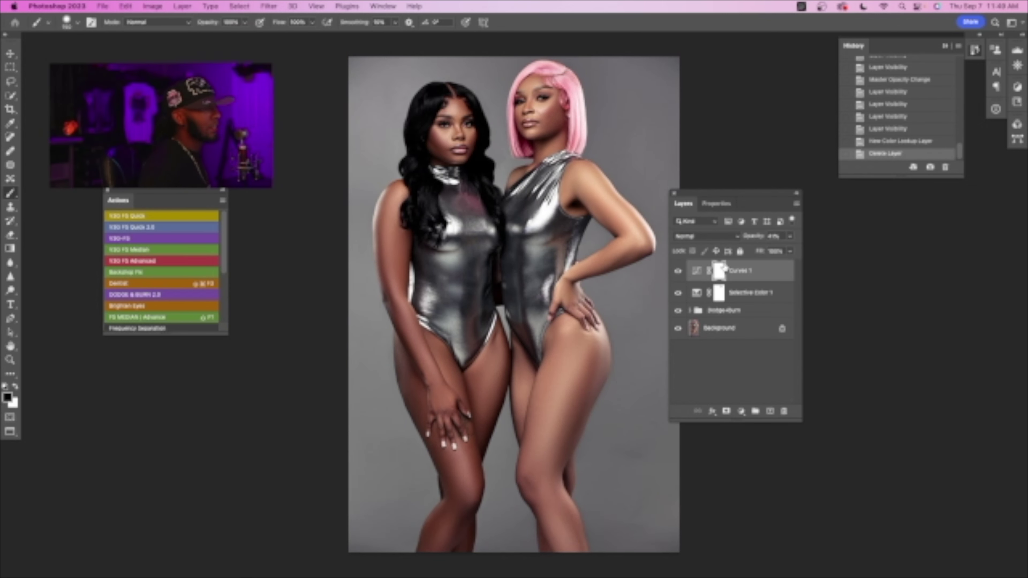
{"action": "left_click", "coordinate": [678, 271]}
{"action": "left_click", "coordinate": [678, 271]}
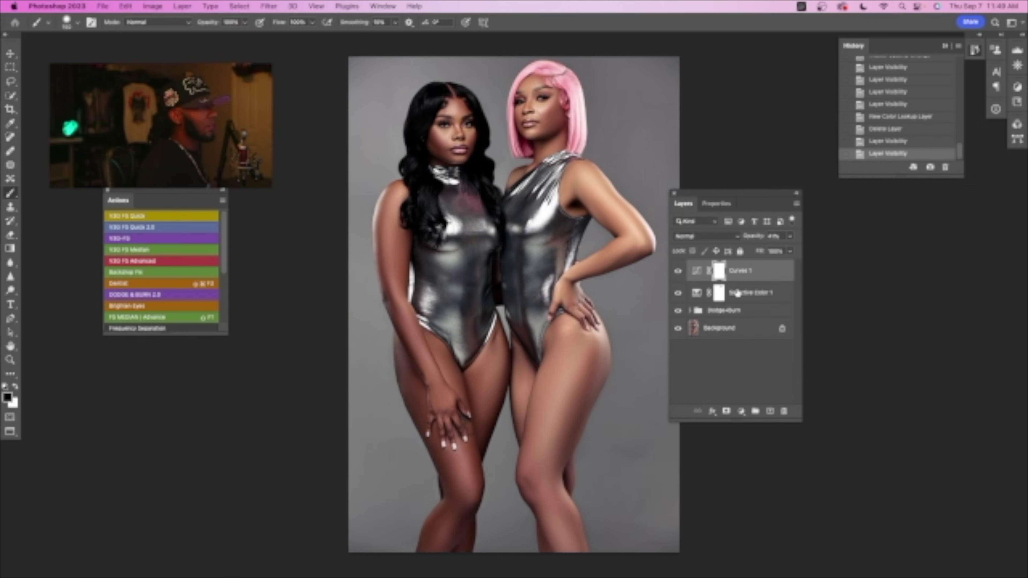
- Group the Curves and Selective Color layers, and compare the portrait with the group hidden and shown
{"action": "left_click", "coordinate": [752, 300]}
{"action": "key", "text": "super+g"}
{"action": "left_click", "coordinate": [678, 268]}
{"action": "left_click", "coordinate": [679, 269]}
{"action": "left_click", "coordinate": [679, 269]}
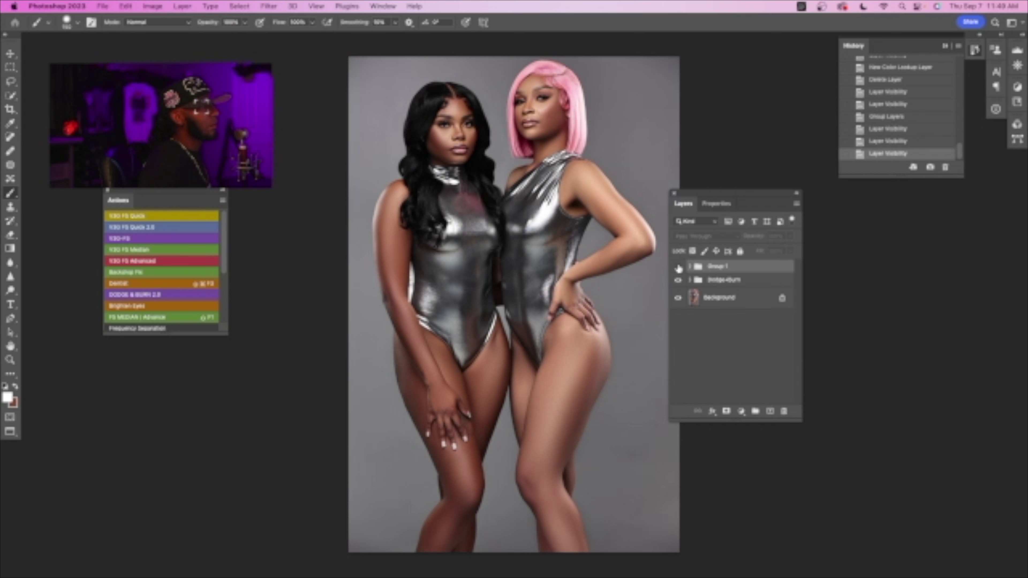
{"action": "left_click", "coordinate": [678, 268]}
{"action": "left_click", "coordinate": [679, 268]}
{"action": "left_click", "coordinate": [678, 268]}
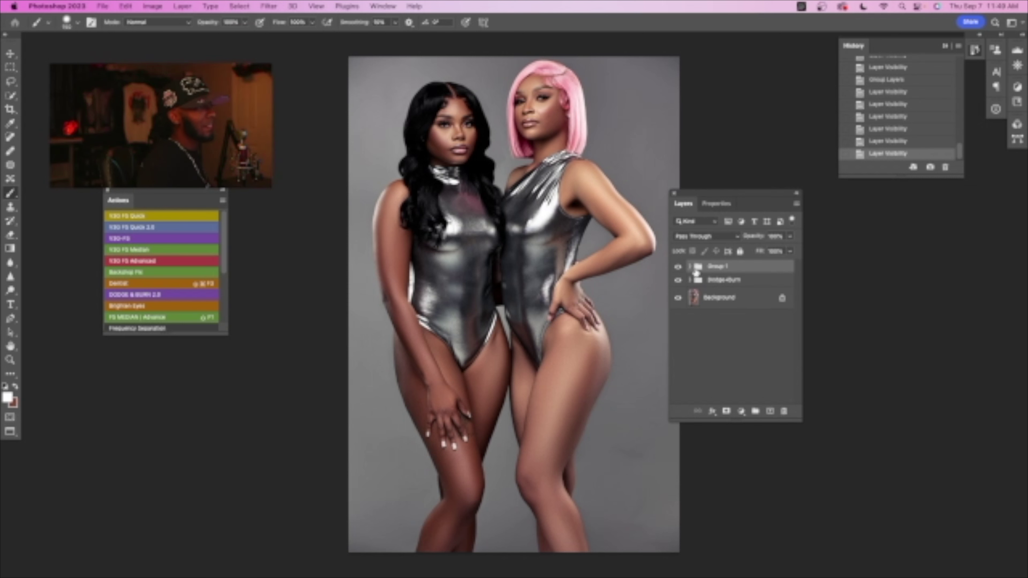
- Reopen the grouped Selective Color adjustment and set Black to +2% for the Reds
{"action": "left_click", "coordinate": [690, 266]}
{"action": "left_click", "coordinate": [706, 307]}
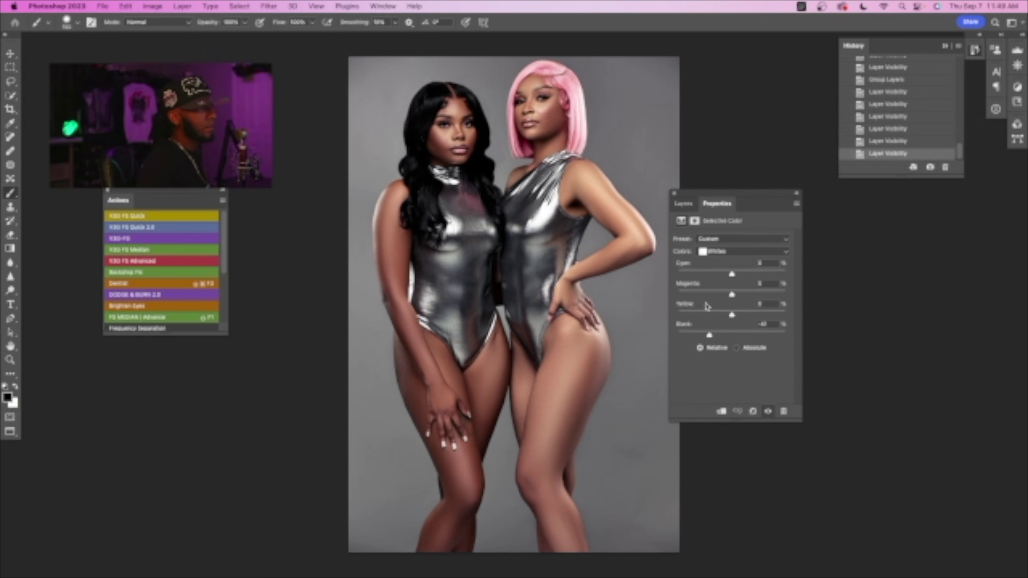
{"action": "left_click", "coordinate": [727, 254]}
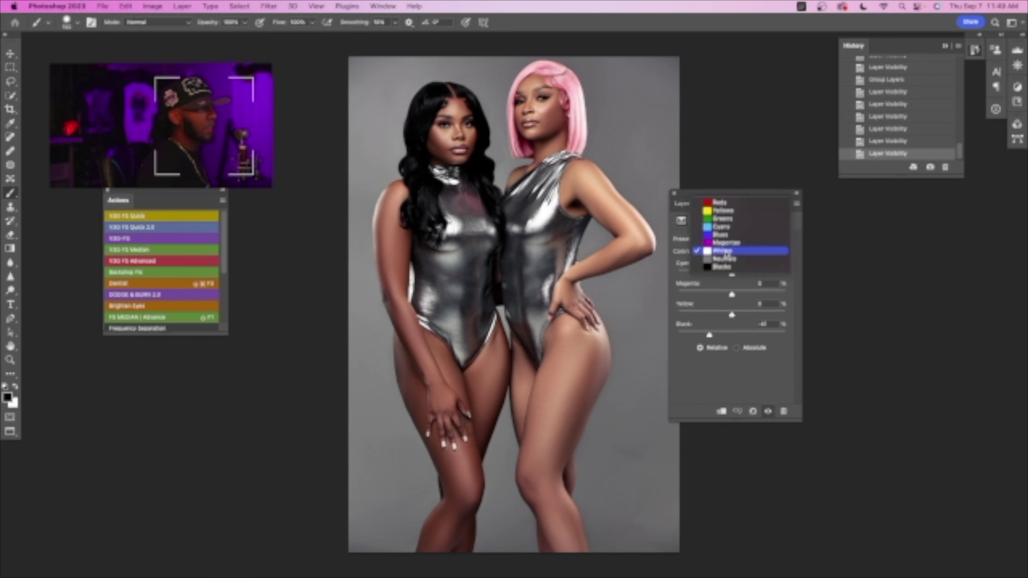
{"action": "left_click", "coordinate": [720, 205]}
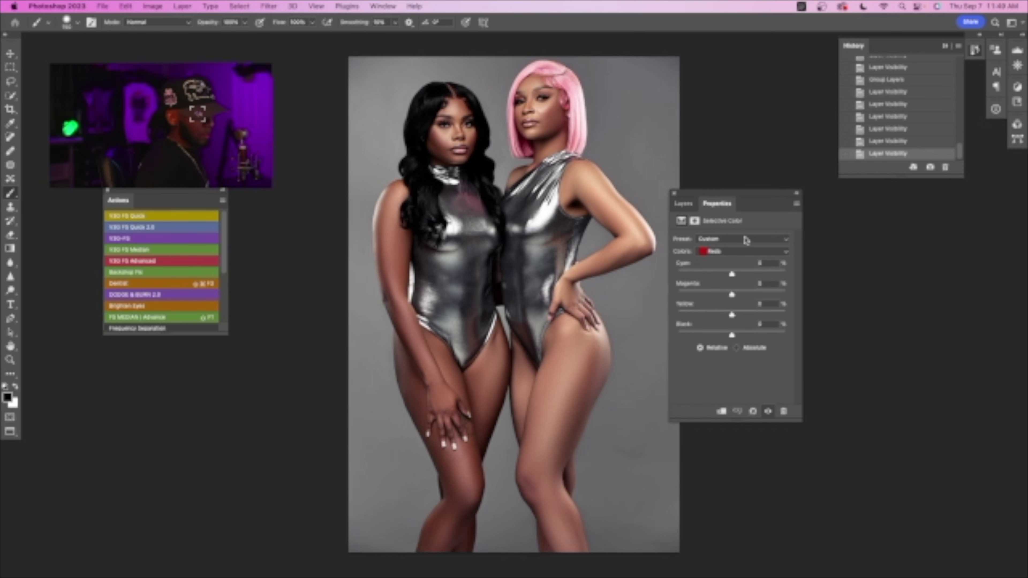
{"action": "left_click_drag", "start_coordinate": [774, 192], "coordinate": [782, 164]}
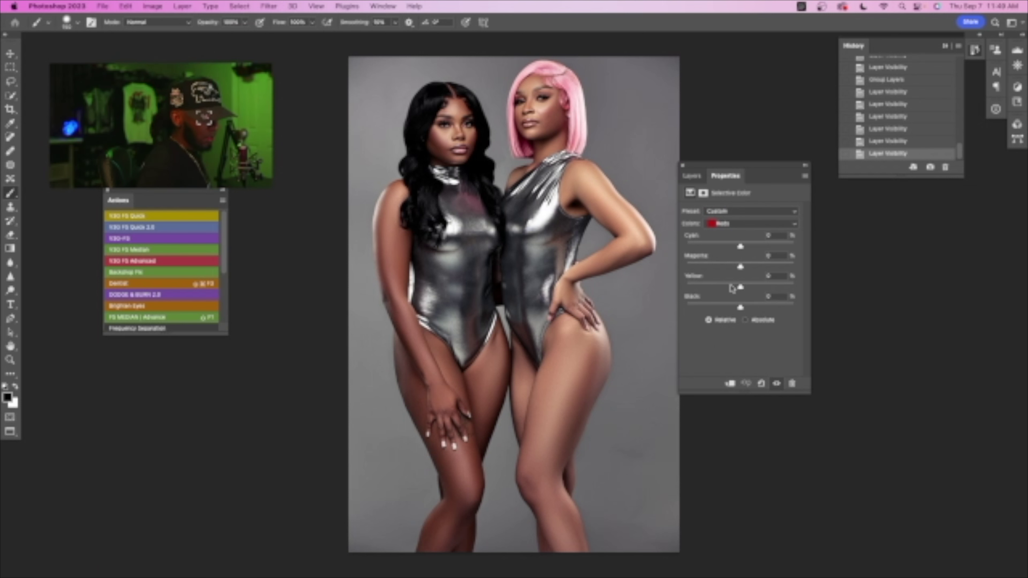
{"action": "mouse_move", "coordinate": [742, 304]}
{"action": "left_mouse_down"}
{"action": "mouse_move", "coordinate": [721, 306]}
{"action": "mouse_move", "coordinate": [762, 309]}
{"action": "mouse_move", "coordinate": [744, 310]}
{"action": "left_mouse_up"}
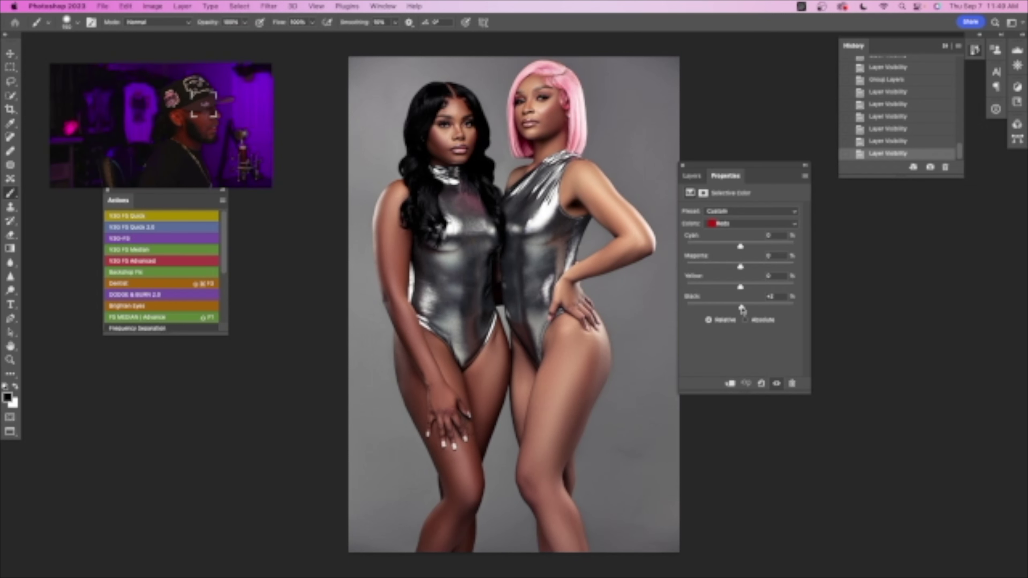
{"action": "left_click_drag", "start_coordinate": [743, 310], "coordinate": [744, 311]}
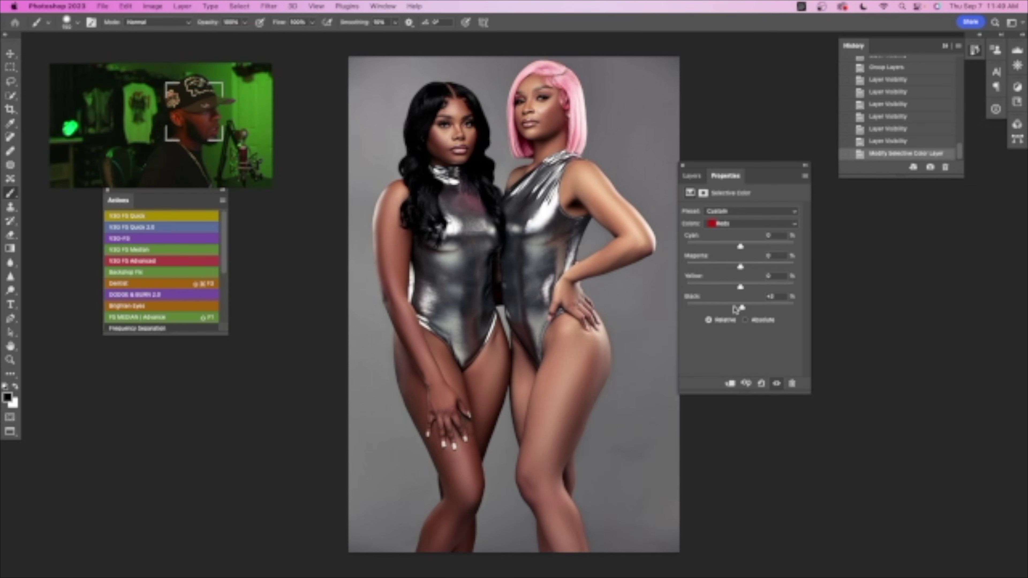
- Lower Cyan to about -9% for the Reds, and compare the Selective Color and Curves layers hidden and shown
{"action": "left_click_drag", "start_coordinate": [741, 248], "coordinate": [734, 248]}
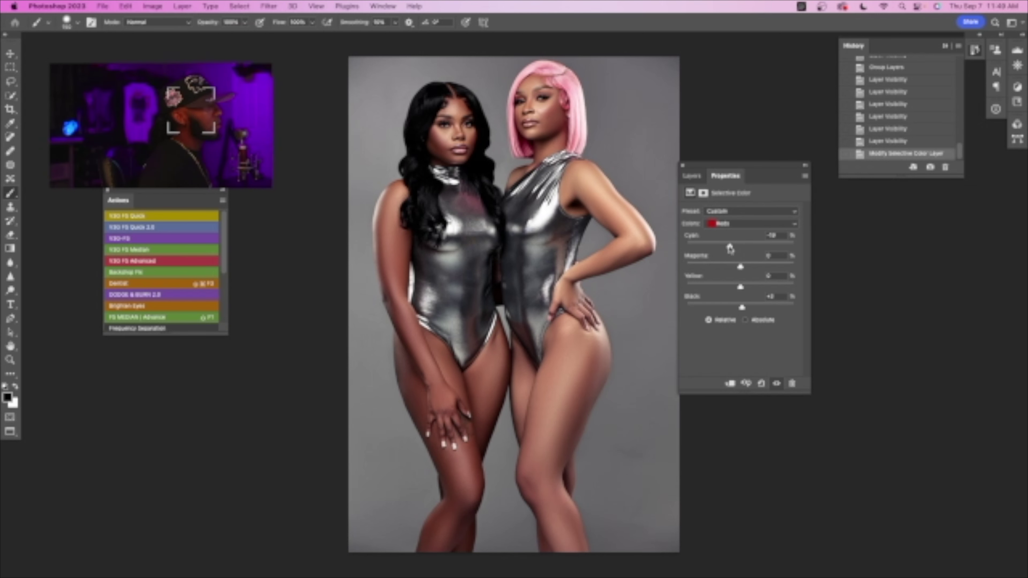
{"action": "mouse_move", "coordinate": [734, 248]}
{"action": "left_mouse_down"}
{"action": "mouse_move", "coordinate": [781, 250]}
{"action": "mouse_move", "coordinate": [703, 257]}
{"action": "mouse_move", "coordinate": [740, 255]}
{"action": "left_mouse_up"}
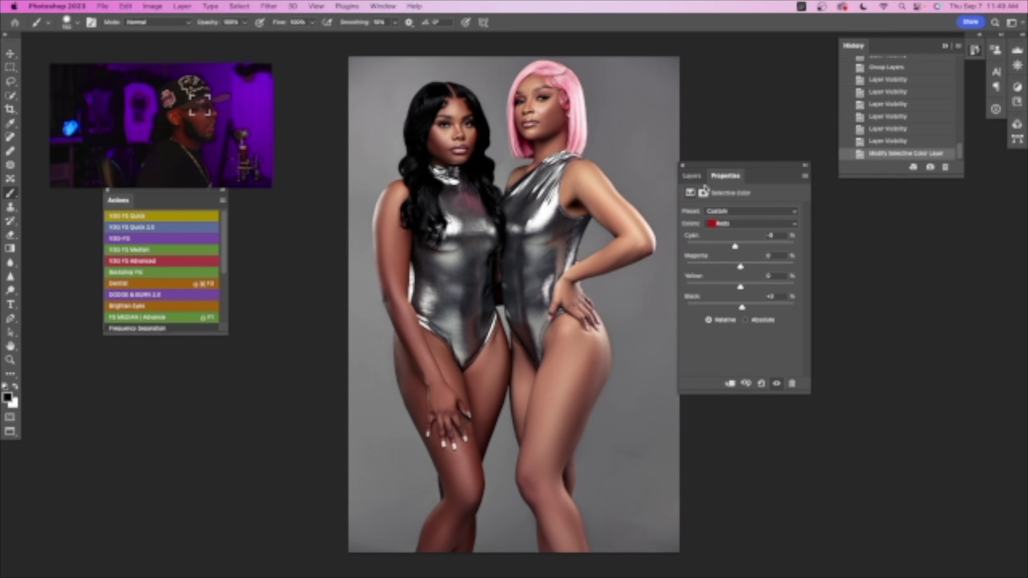
{"action": "left_click", "coordinate": [692, 175]}
{"action": "left_click", "coordinate": [687, 279]}
{"action": "left_click", "coordinate": [687, 279]}
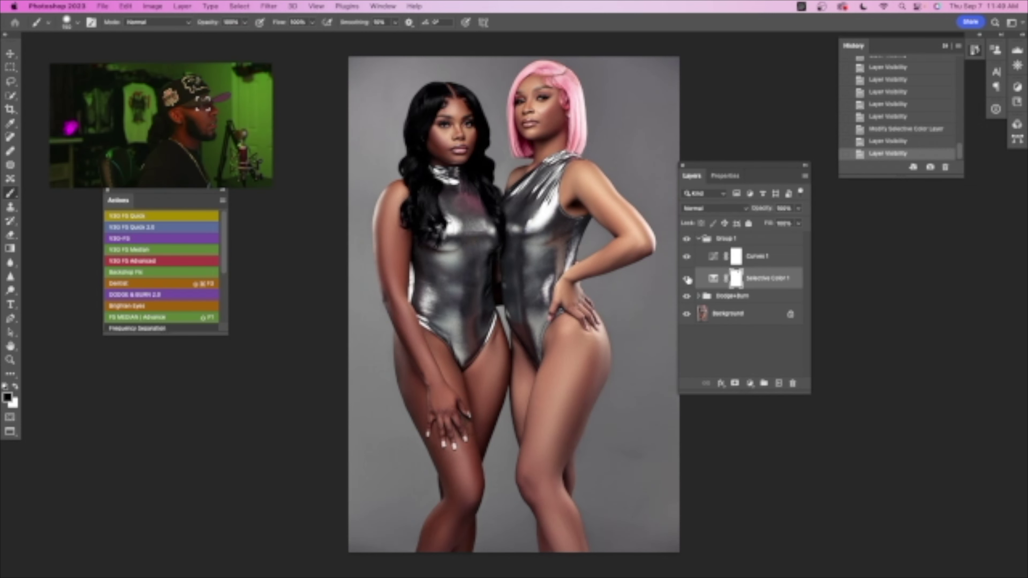
{"action": "left_click", "coordinate": [687, 258]}
{"action": "left_click", "coordinate": [687, 259]}
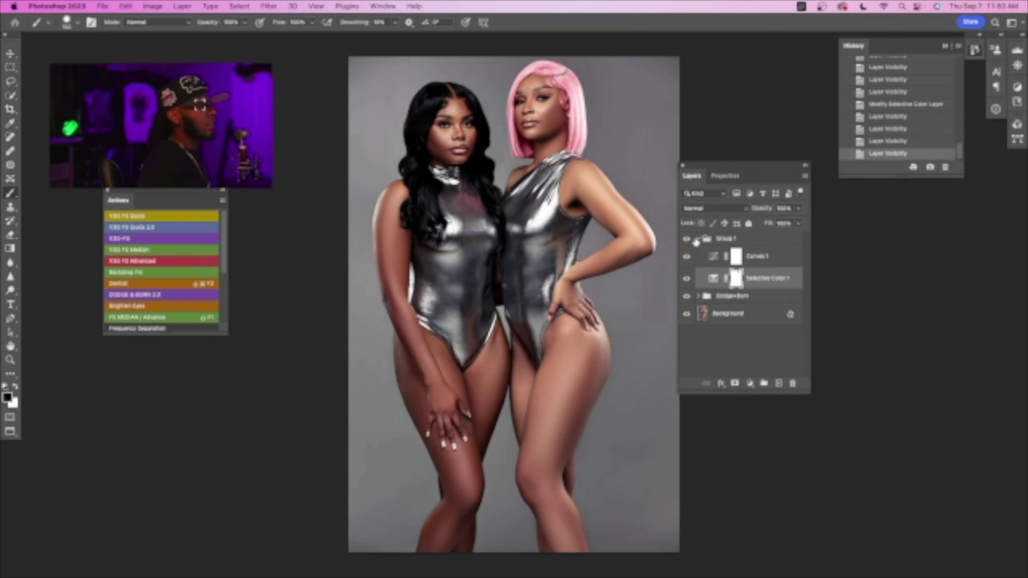
- Add a Brightness/Contrast adjustment layer above the Curves layer and raise its Brightness slightly
{"action": "left_click", "coordinate": [759, 262]}
{"action": "left_click", "coordinate": [750, 383]}
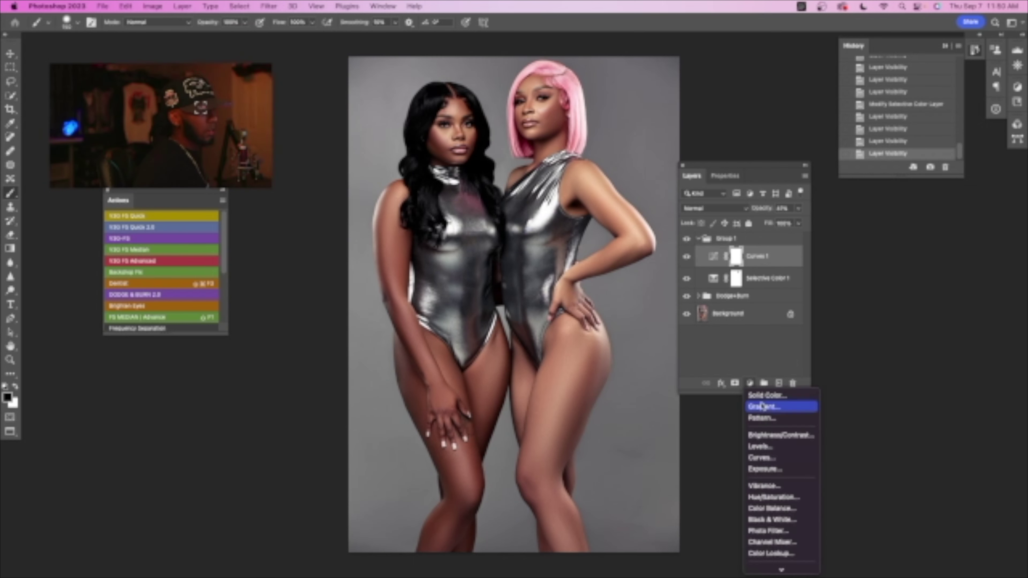
{"action": "left_click", "coordinate": [771, 435]}
{"action": "left_click_drag", "start_coordinate": [741, 242], "coordinate": [745, 243]}
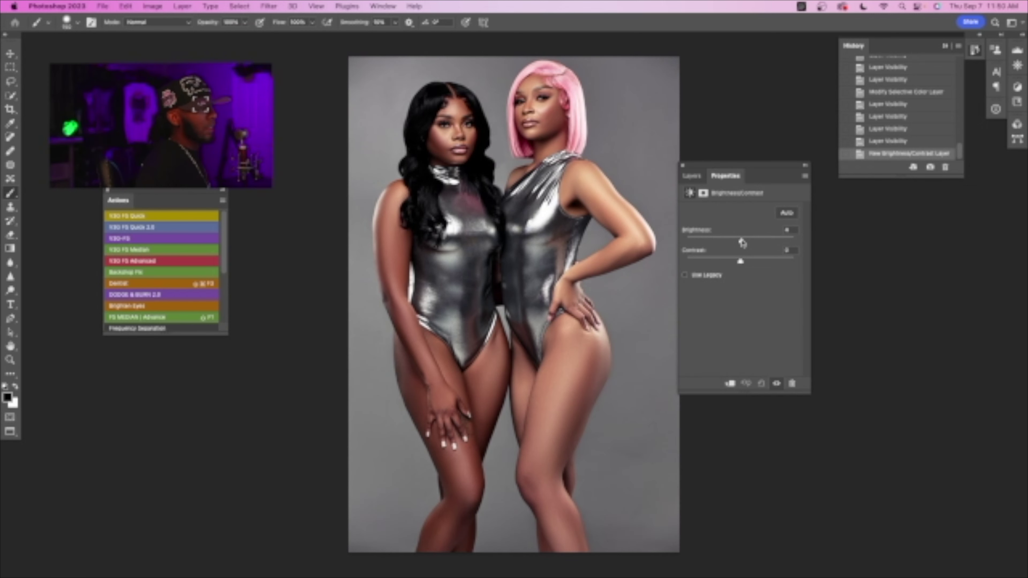
- Lower the Brightness/Contrast layer's opacity and compare the adjustment group hidden and shown
{"action": "left_click", "coordinate": [691, 176]}
{"action": "left_click", "coordinate": [765, 210]}
{"action": "left_click_drag", "start_coordinate": [765, 211], "coordinate": [750, 212]}
{"action": "left_click", "coordinate": [688, 239]}
{"action": "left_click", "coordinate": [688, 238]}
- Lower the Selective Color layer's opacity and compare the portrait with the whole adjustment group hidden and shown
{"action": "left_click", "coordinate": [756, 299]}
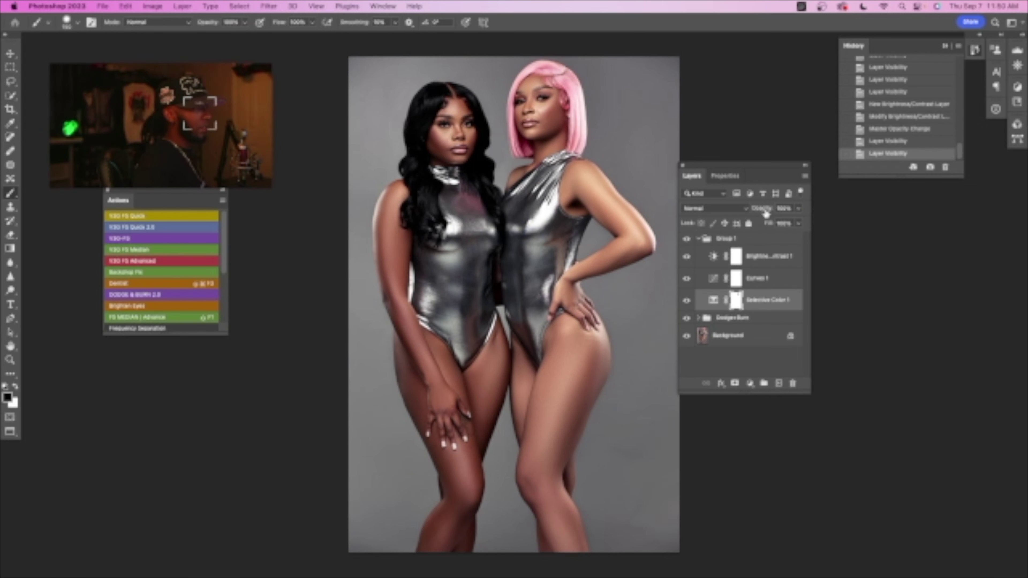
{"action": "left_click_drag", "start_coordinate": [766, 211], "coordinate": [762, 212]}
{"action": "left_click", "coordinate": [688, 239]}
{"action": "left_click", "coordinate": [688, 239]}
{"action": "left_click", "coordinate": [688, 238]}
{"action": "left_click", "coordinate": [691, 240]}
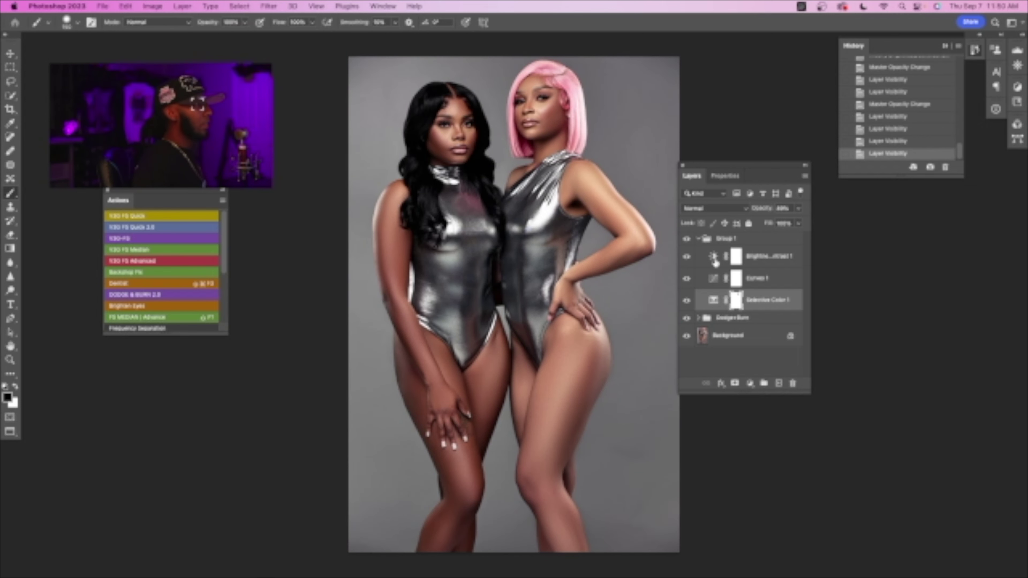
- Collapse Group 1, lower its opacity to about 75%, and compare the portrait with the group hidden and shown
{"action": "left_click", "coordinate": [699, 239]}
{"action": "left_click", "coordinate": [689, 240]}
{"action": "left_click", "coordinate": [689, 241]}
{"action": "left_click", "coordinate": [688, 240]}
{"action": "left_click", "coordinate": [689, 240]}
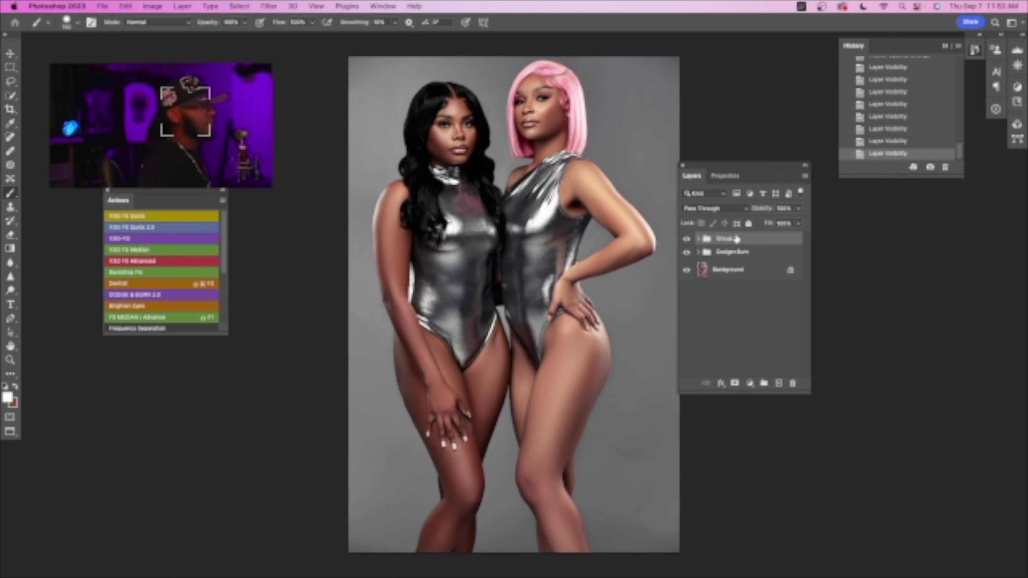
{"action": "left_click_drag", "start_coordinate": [755, 213], "coordinate": [759, 214]}
{"action": "left_click", "coordinate": [689, 240]}
{"action": "left_click", "coordinate": [689, 240]}
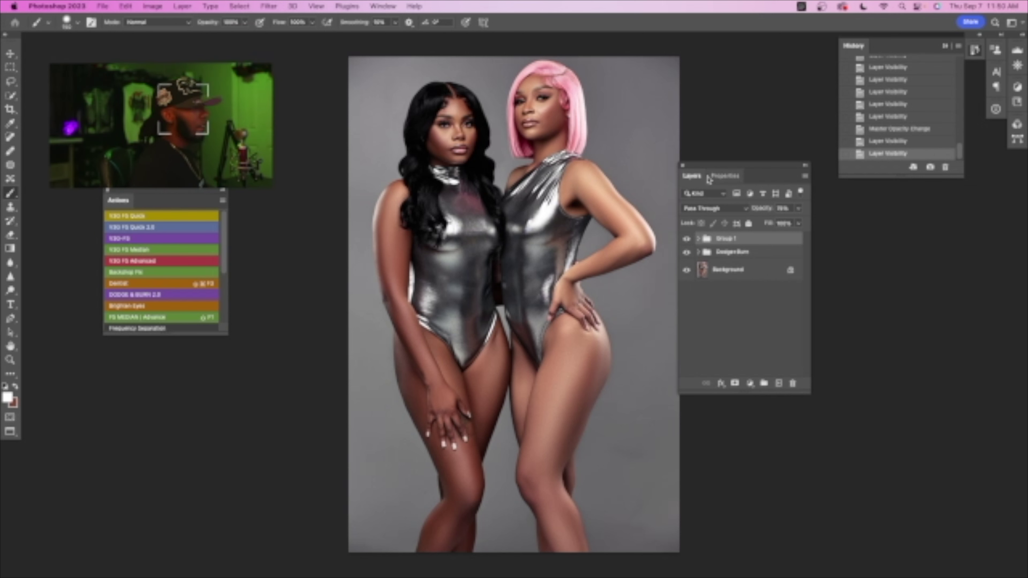
- Compare the edited portrait with the original Background layer shown on its own
{"action": "left_click", "coordinate": [687, 270], "text": "alt"}
{"action": "left_click", "coordinate": [687, 270], "text": "alt"}
{"action": "left_click", "coordinate": [686, 270], "text": "alt"}
{"action": "left_click", "coordinate": [687, 269], "text": "alt"}
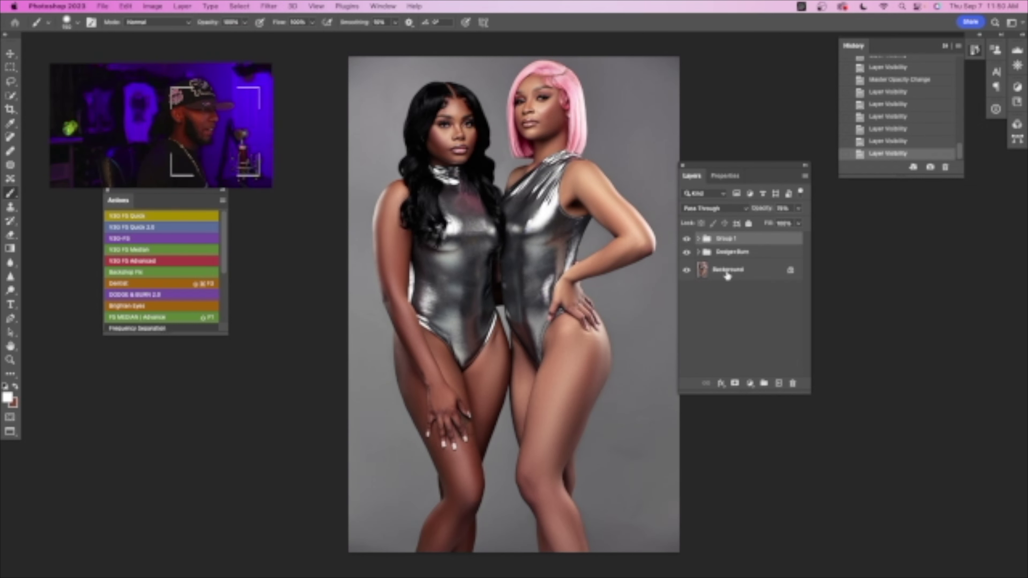
- Merge Group 1, the dodge-and-burn group and the Background into one layer, and run the Frequency Separation action on it
{"action": "left_click", "coordinate": [742, 251], "text": "super"}
{"action": "left_click", "coordinate": [743, 271], "text": "super"}
{"action": "right_click", "coordinate": [750, 252]}
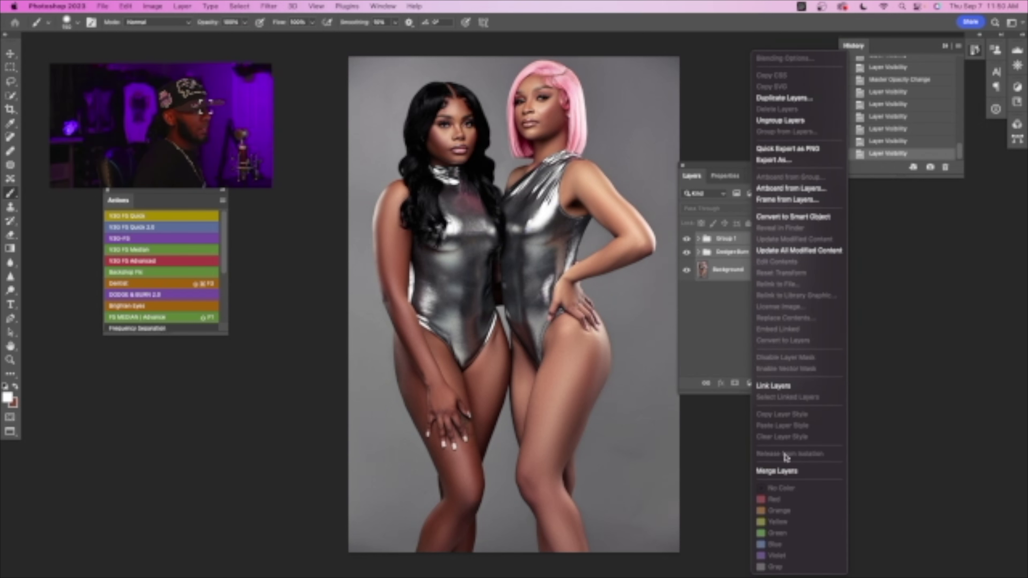
{"action": "left_click", "coordinate": [779, 471]}
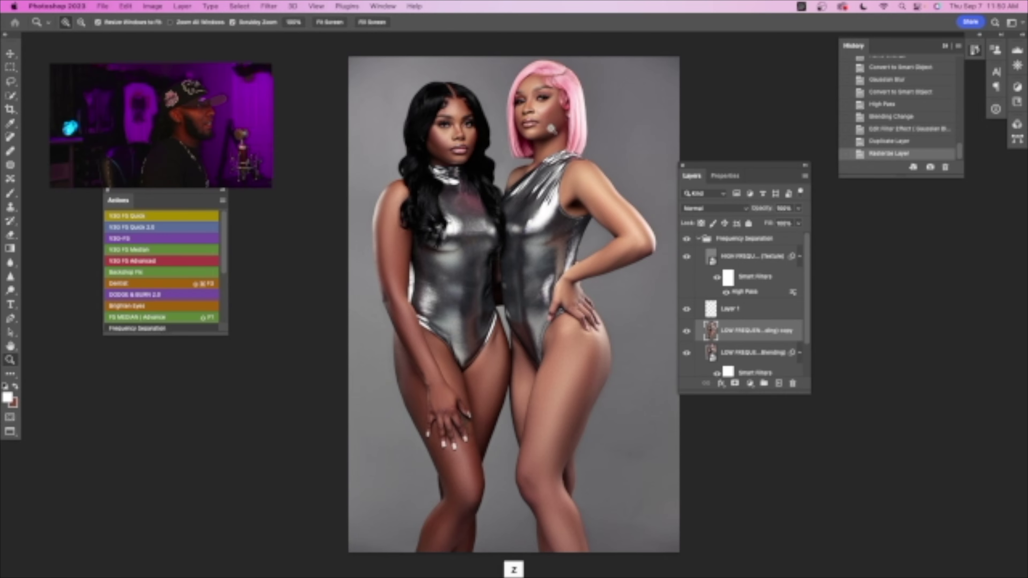
- Examine both faces up close with the Frequency Separation group hidden and shown
{"action": "scroll", "coordinate": [553, 130], "scroll_direction": "up", "scroll_amount": 3}
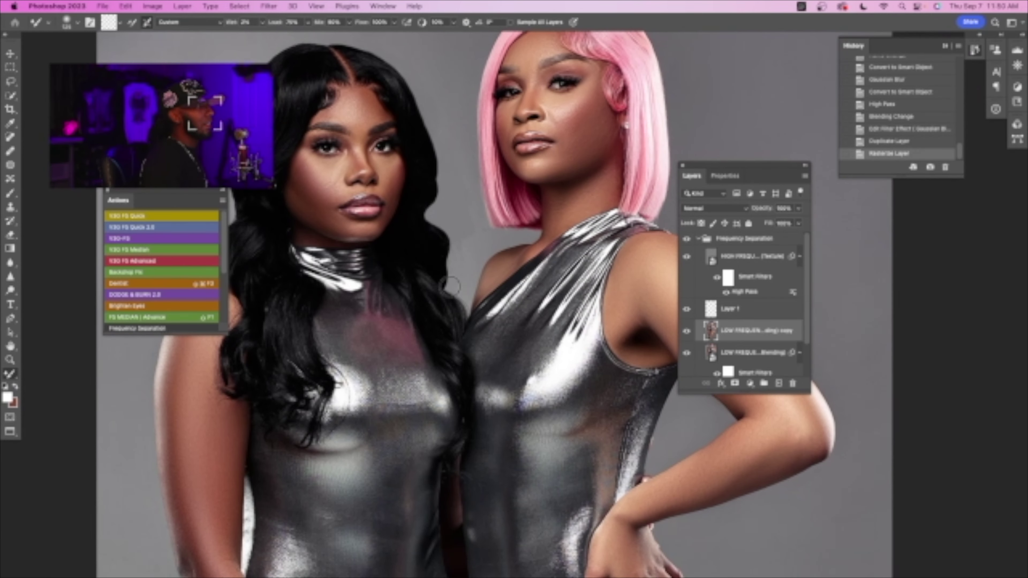
{"action": "left_click_drag", "start_coordinate": [449, 285], "coordinate": [522, 276]}
{"action": "left_click", "coordinate": [687, 239]}
{"action": "left_click", "coordinate": [686, 239]}
{"action": "left_click", "coordinate": [687, 240]}
{"action": "left_click", "coordinate": [687, 239]}
{"action": "left_click", "coordinate": [687, 239]}
{"action": "left_click", "coordinate": [686, 239]}
{"action": "left_click_drag", "start_coordinate": [724, 324], "coordinate": [670, 326]}
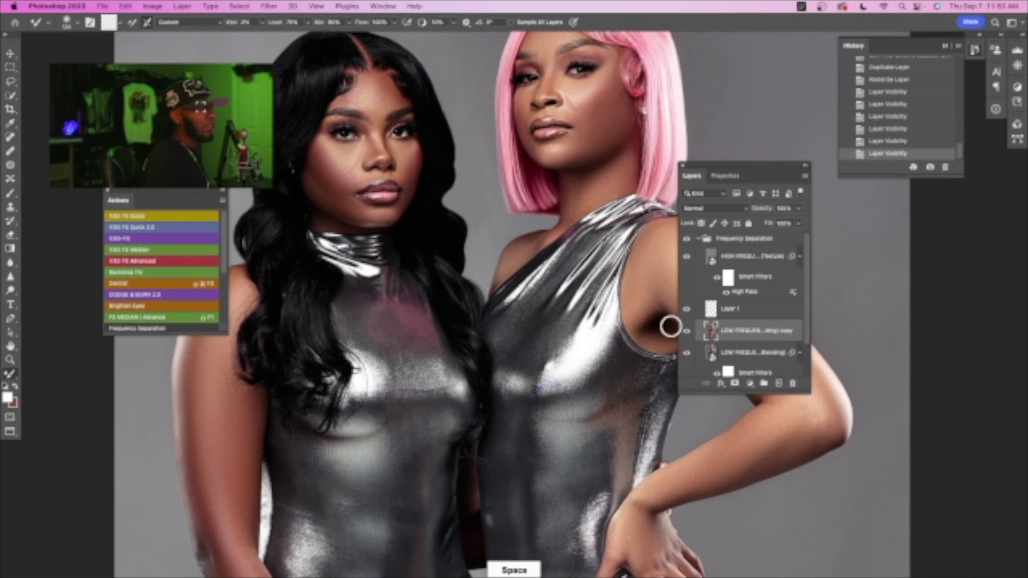
{"action": "left_click_drag", "start_coordinate": [528, 346], "coordinate": [531, 442]}
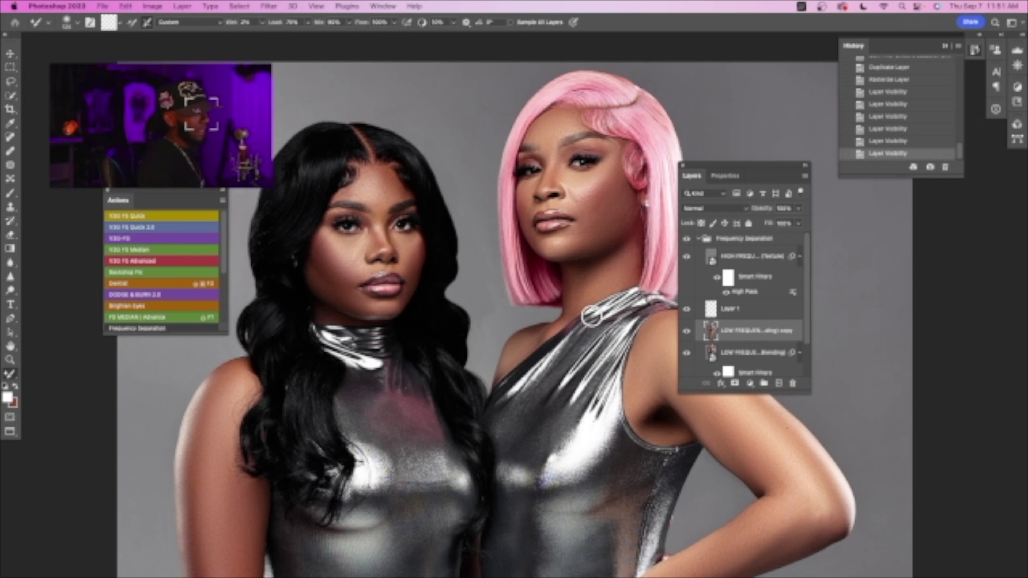
- Undo the trial Mixer Brush stroke on the pink-haired woman's forehead, and clean the brush
{"action": "key", "text": "bracketleft"}
{"action": "key", "text": "bracketleft"}
{"action": "key", "text": "bracketleft"}
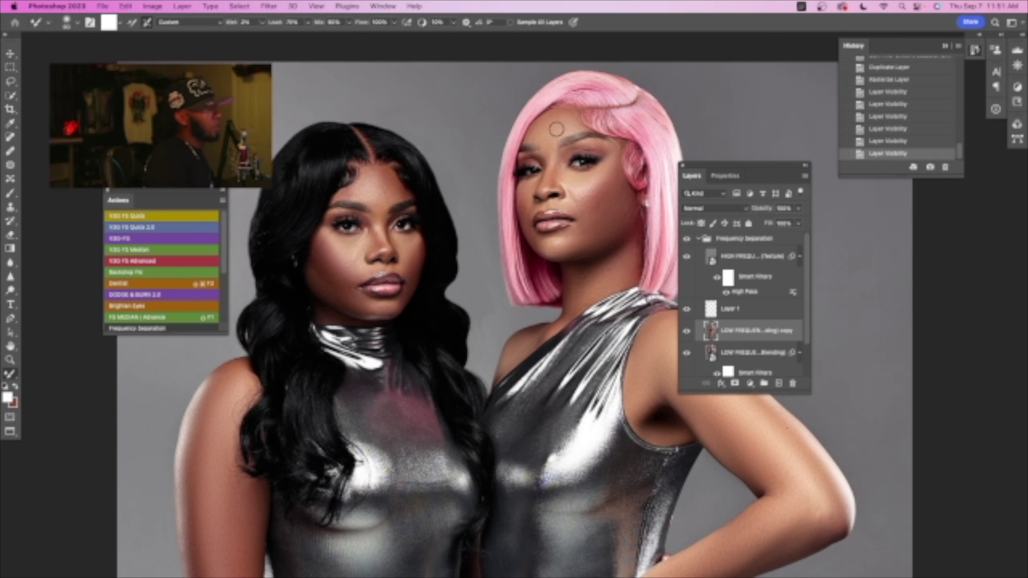
{"action": "left_click_drag", "start_coordinate": [537, 130], "coordinate": [548, 123]}
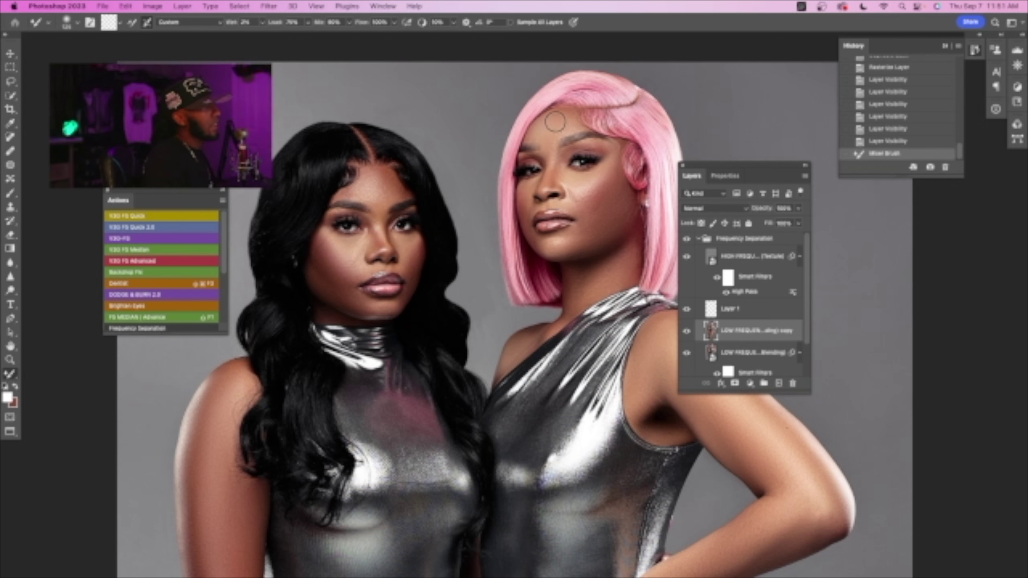
{"action": "key", "text": "super+z"}
{"action": "left_click", "coordinate": [120, 23]}
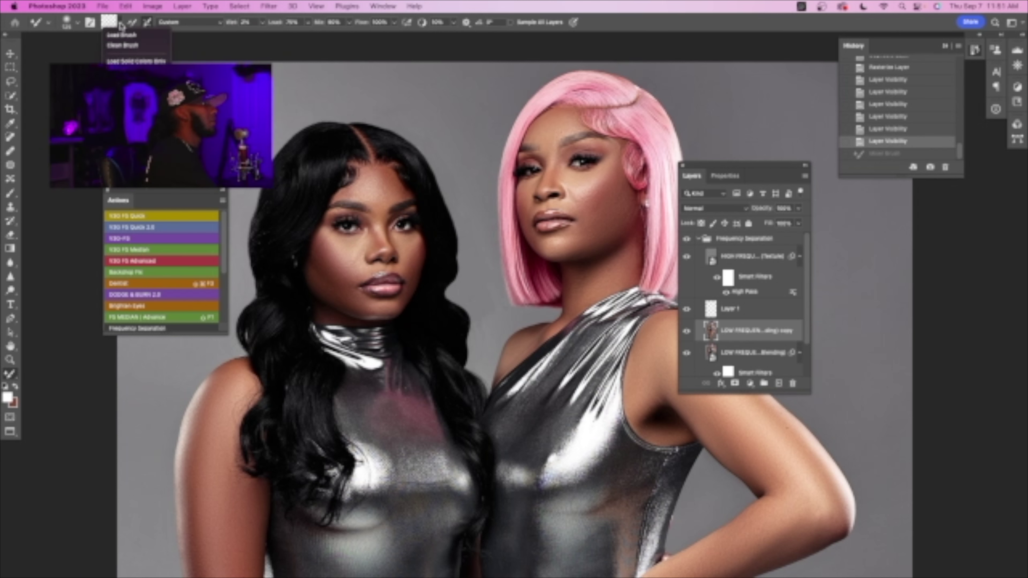
{"action": "left_click", "coordinate": [123, 45]}
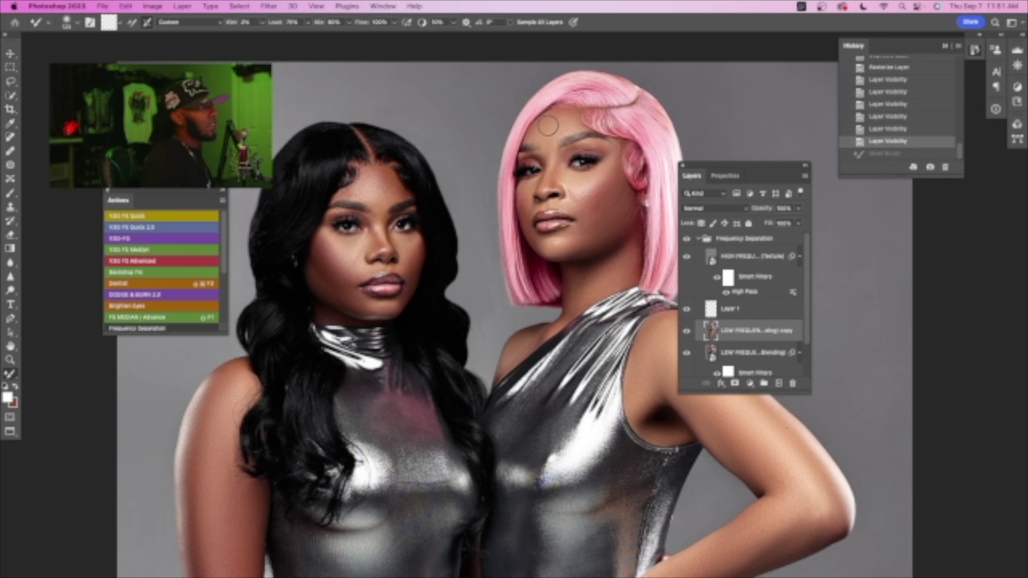
- Blend the forehead, nose, cheek and jaw tones of the pink-haired woman with the Mixer Brush on the low-frequency copy
{"action": "left_click_drag", "start_coordinate": [564, 122], "coordinate": [570, 122]}
{"action": "left_click_drag", "start_coordinate": [551, 157], "coordinate": [522, 194]}
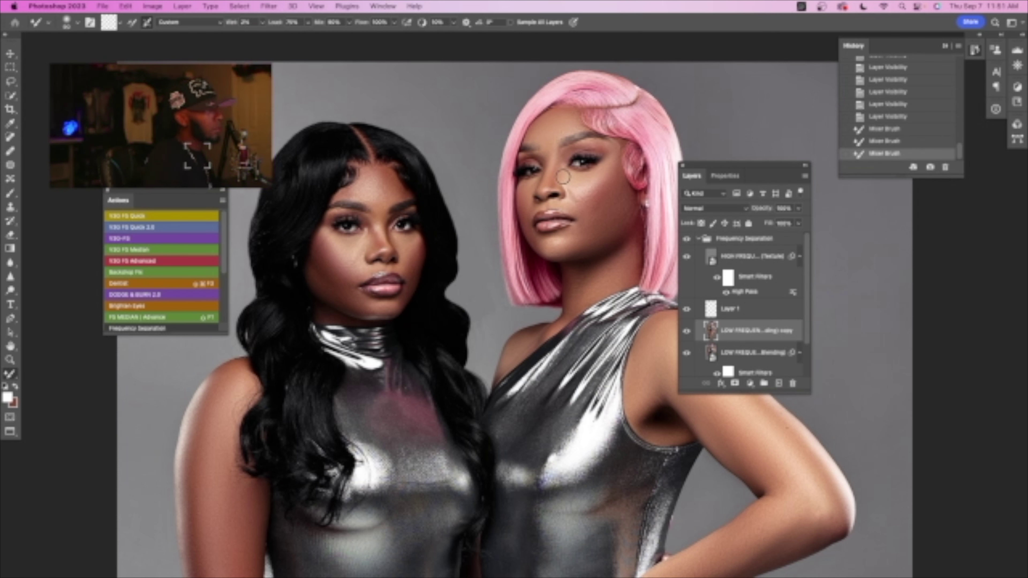
{"action": "left_click_drag", "start_coordinate": [603, 178], "coordinate": [599, 190]}
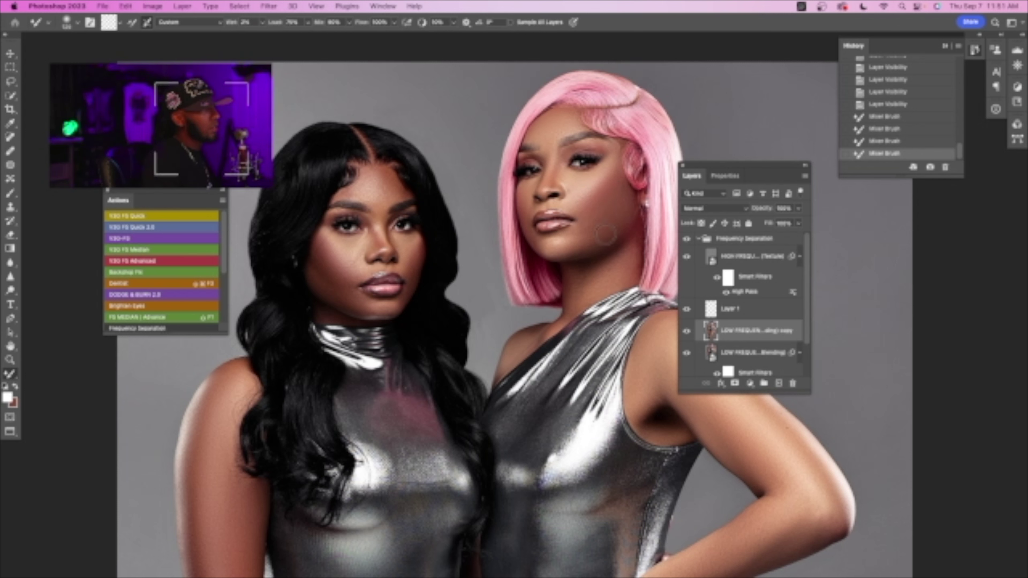
{"action": "mouse_move", "coordinate": [602, 238]}
{"action": "left_mouse_down"}
{"action": "mouse_move", "coordinate": [617, 215]}
{"action": "mouse_move", "coordinate": [561, 254]}
{"action": "mouse_move", "coordinate": [551, 244]}
{"action": "left_mouse_up"}
{"action": "key", "text": "bracketleft"}
{"action": "key", "text": "bracketleft"}
{"action": "key", "text": "bracketleft"}
- Smooth the dark-haired woman's facial skin tones with a resized Mixer Brush on the low-frequency copy
{"action": "key", "text": "bracketright"}
{"action": "key", "text": "bracketright"}
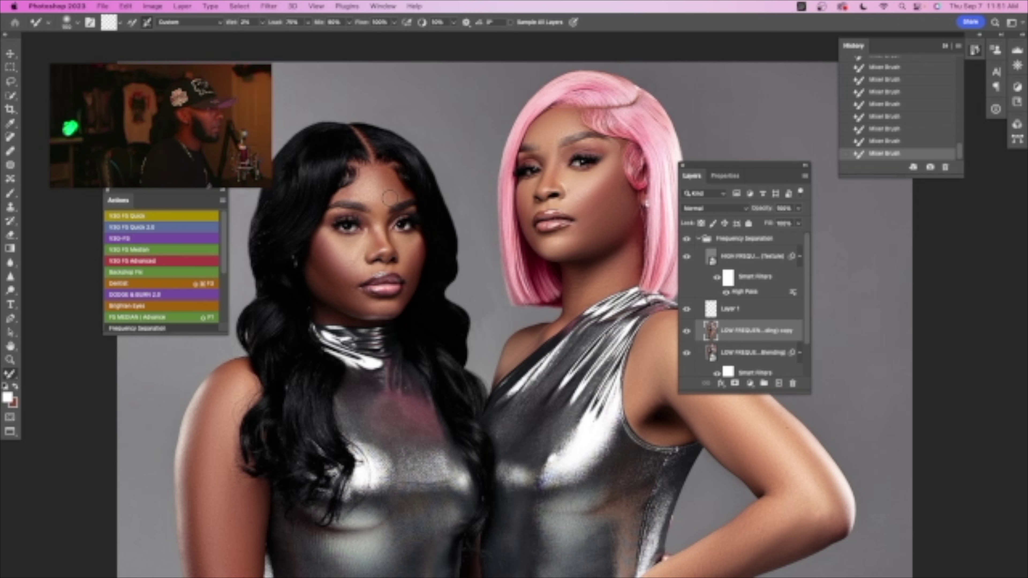
{"action": "key", "text": "bracketleft"}
{"action": "key", "text": "bracketleft"}
{"action": "key", "text": "bracketleft"}
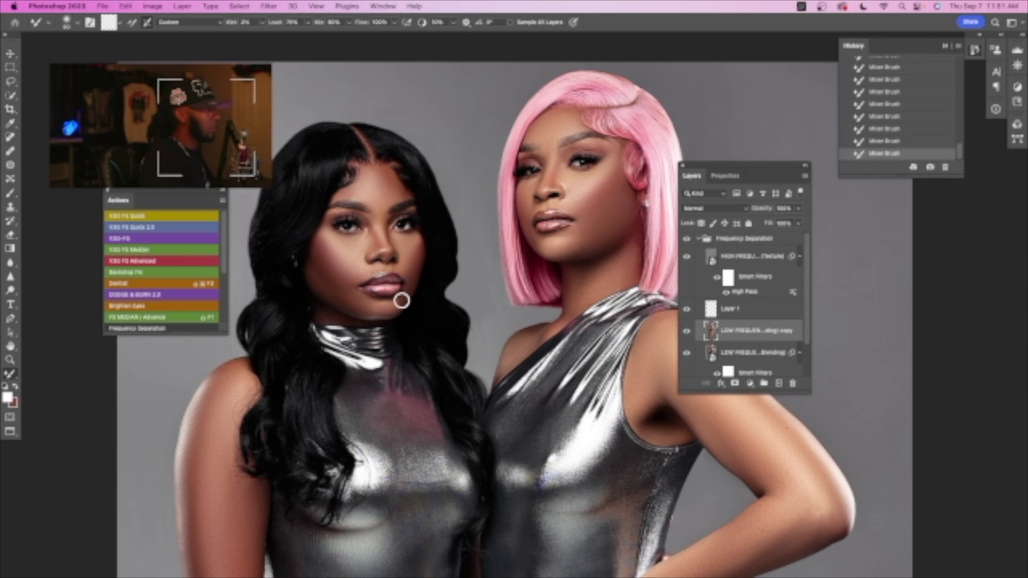
- Compare the blended faces in the wider portrait with the Frequency Separation group hidden and shown
{"action": "key", "text": "z"}
{"action": "mouse_move", "coordinate": [518, 330]}
{"action": "left_mouse_down"}
{"action": "mouse_move", "coordinate": [432, 298]}
{"action": "mouse_move", "coordinate": [435, 290]}
{"action": "left_mouse_up"}
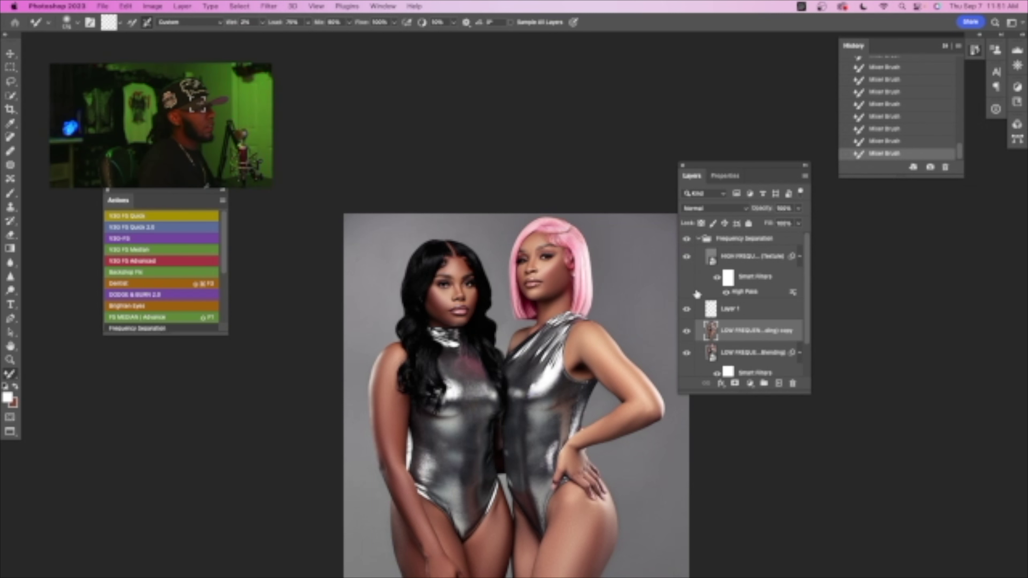
{"action": "left_click", "coordinate": [687, 238]}
{"action": "left_click", "coordinate": [687, 239]}
{"action": "left_click", "coordinate": [688, 239]}
{"action": "left_click", "coordinate": [687, 239]}
{"action": "left_click", "coordinate": [688, 239]}
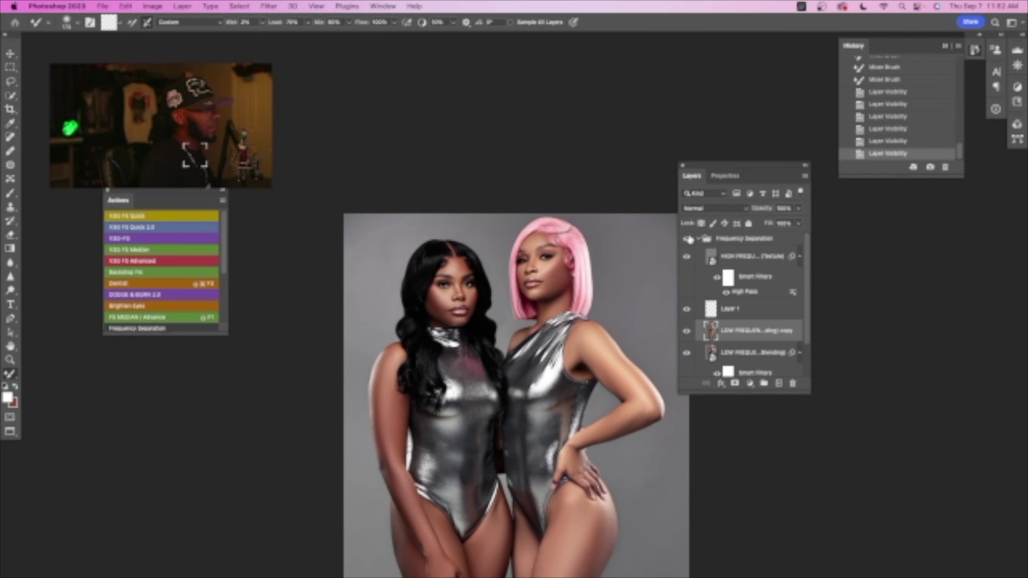
{"action": "left_click", "coordinate": [688, 238]}
- Blend the skin tones on the women's bodies and thighs with a larger Mixer Brush
{"action": "key", "text": "z"}
{"action": "mouse_move", "coordinate": [557, 281]}
{"action": "left_mouse_down"}
{"action": "mouse_move", "coordinate": [572, 313]}
{"action": "mouse_move", "coordinate": [598, 309]}
{"action": "left_mouse_up"}
{"action": "left_click_drag", "start_coordinate": [514, 217], "coordinate": [514, 241]}
{"action": "key", "text": "z"}
{"action": "left_click_drag", "start_coordinate": [586, 321], "coordinate": [522, 278]}
{"action": "key", "text": "space"}
{"action": "mouse_move", "coordinate": [587, 372]}
{"action": "left_mouse_down"}
{"action": "mouse_move", "coordinate": [561, 285]}
{"action": "mouse_move", "coordinate": [626, 328]}
{"action": "mouse_move", "coordinate": [567, 310]}
{"action": "mouse_move", "coordinate": [589, 304]}
{"action": "left_mouse_up"}
{"action": "key", "text": "z"}
{"action": "mouse_move", "coordinate": [521, 495]}
{"action": "left_mouse_down"}
{"action": "mouse_move", "coordinate": [539, 426]}
{"action": "mouse_move", "coordinate": [517, 509]}
{"action": "mouse_move", "coordinate": [545, 408]}
{"action": "mouse_move", "coordinate": [520, 489]}
{"action": "mouse_move", "coordinate": [531, 462]}
{"action": "left_mouse_up"}
{"action": "mouse_move", "coordinate": [554, 419]}
{"action": "left_mouse_down"}
{"action": "mouse_move", "coordinate": [544, 455]}
{"action": "mouse_move", "coordinate": [556, 427]}
{"action": "left_mouse_up"}
{"action": "mouse_move", "coordinate": [557, 421]}
{"action": "left_mouse_down"}
{"action": "mouse_move", "coordinate": [544, 454]}
{"action": "mouse_move", "coordinate": [559, 424]}
{"action": "mouse_move", "coordinate": [549, 411]}
{"action": "mouse_move", "coordinate": [530, 499]}
{"action": "left_mouse_up"}
{"action": "key", "text": "bracketright"}
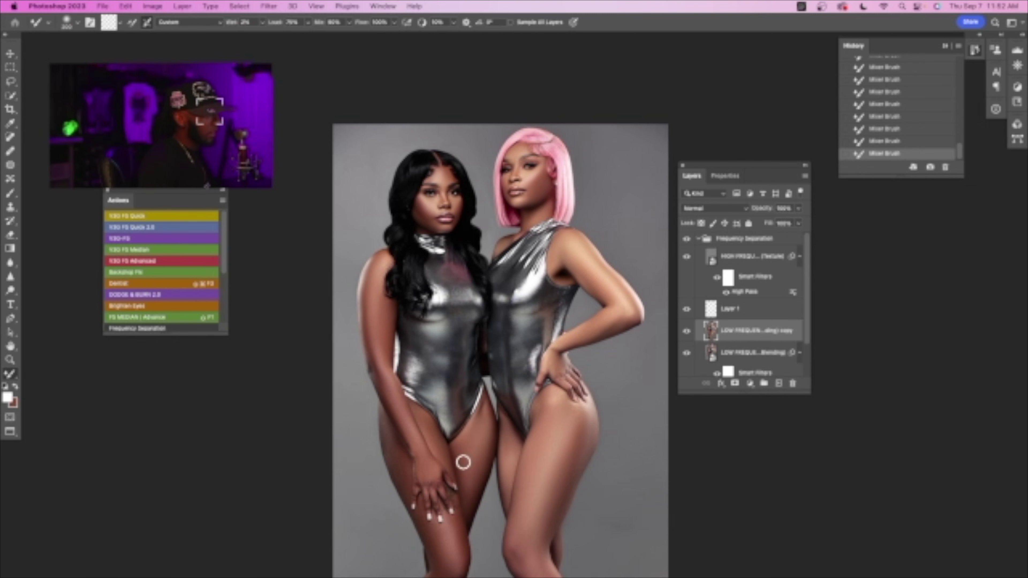
- Step back through the last four Mixer Brush strokes and restore them to compare the body skin blending
{"action": "key", "text": "z"}
{"action": "mouse_move", "coordinate": [502, 406]}
{"action": "left_mouse_down"}
{"action": "mouse_move", "coordinate": [484, 408]}
{"action": "mouse_move", "coordinate": [518, 407]}
{"action": "left_mouse_up"}
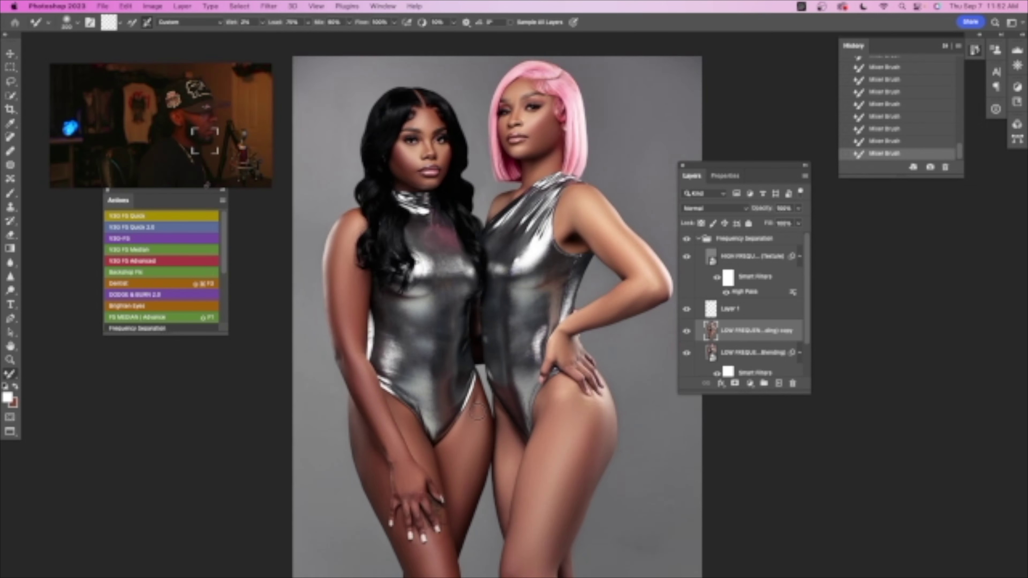
{"action": "key", "text": "super+z"}
{"action": "key", "text": "super+z"}
{"action": "key", "text": "super+z"}
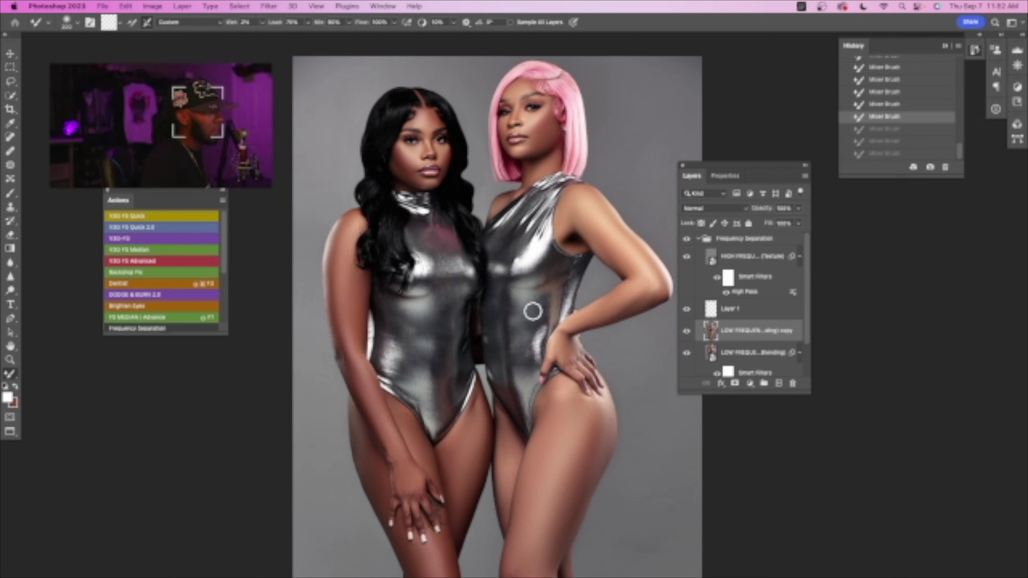
{"action": "left_click", "coordinate": [885, 105]}
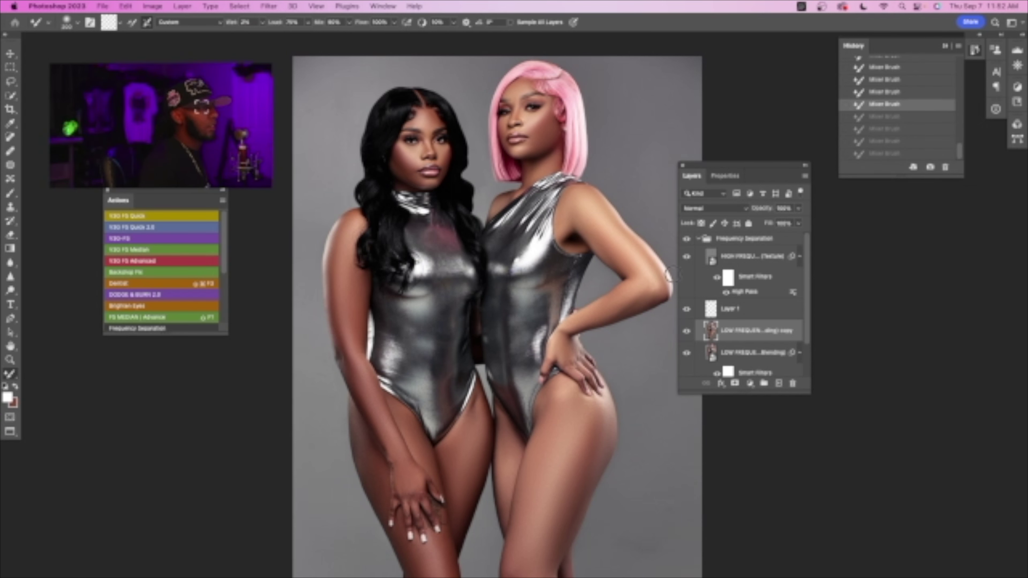
{"action": "key", "text": "super+shift+z"}
{"action": "key", "text": "super+shift+z"}
{"action": "key", "text": "super+shift+z"}
{"action": "key", "text": "super+shift+z"}
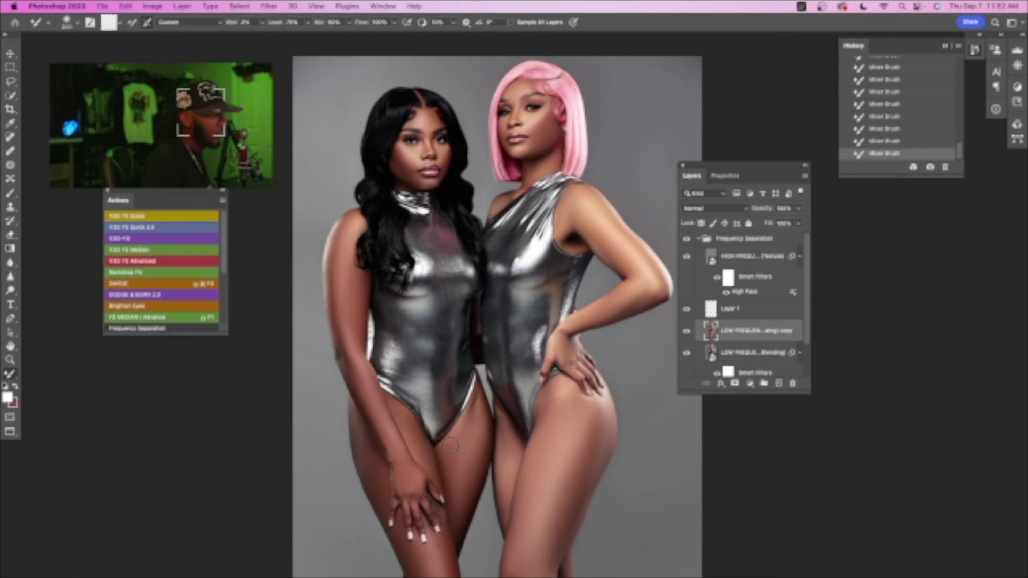
- Refine the skin tones around the pink-haired woman's hip and thigh with the Mixer Brush
{"action": "key", "text": "z"}
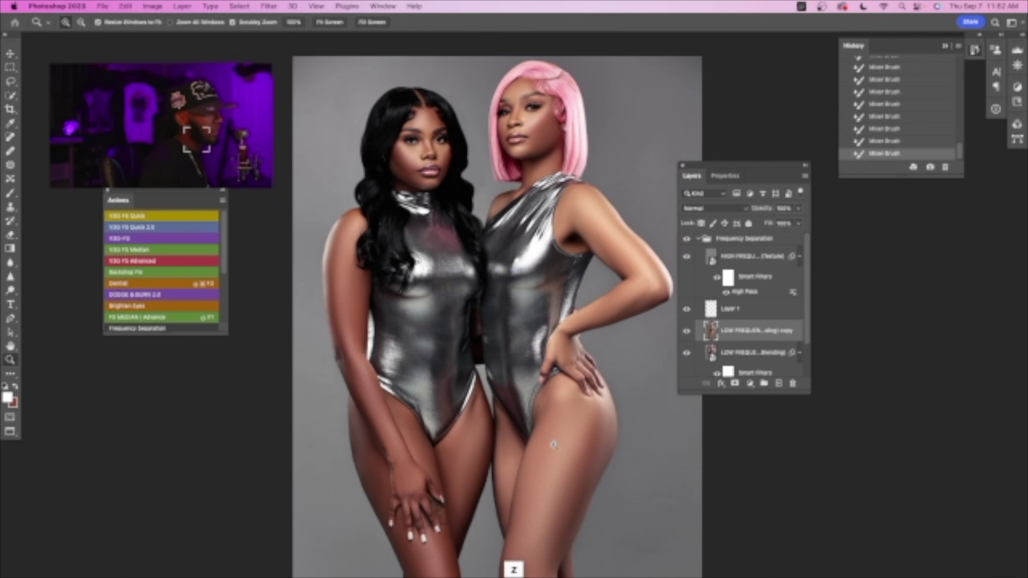
{"action": "left_click", "coordinate": [541, 441]}
{"action": "left_click", "coordinate": [540, 442]}
{"action": "key", "text": "b"}
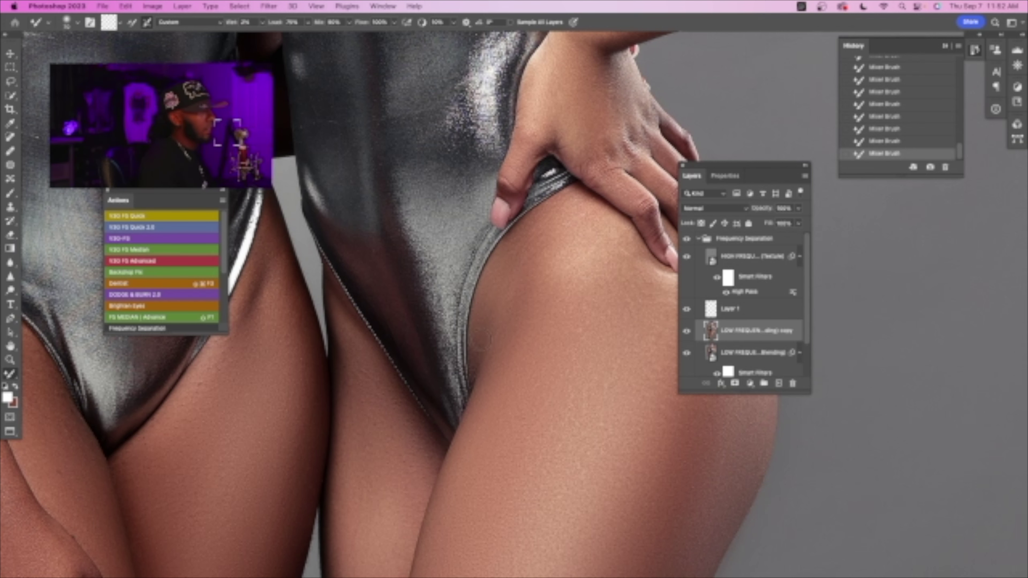
{"action": "key", "text": "z"}
{"action": "left_click_drag", "start_coordinate": [510, 359], "coordinate": [453, 347]}
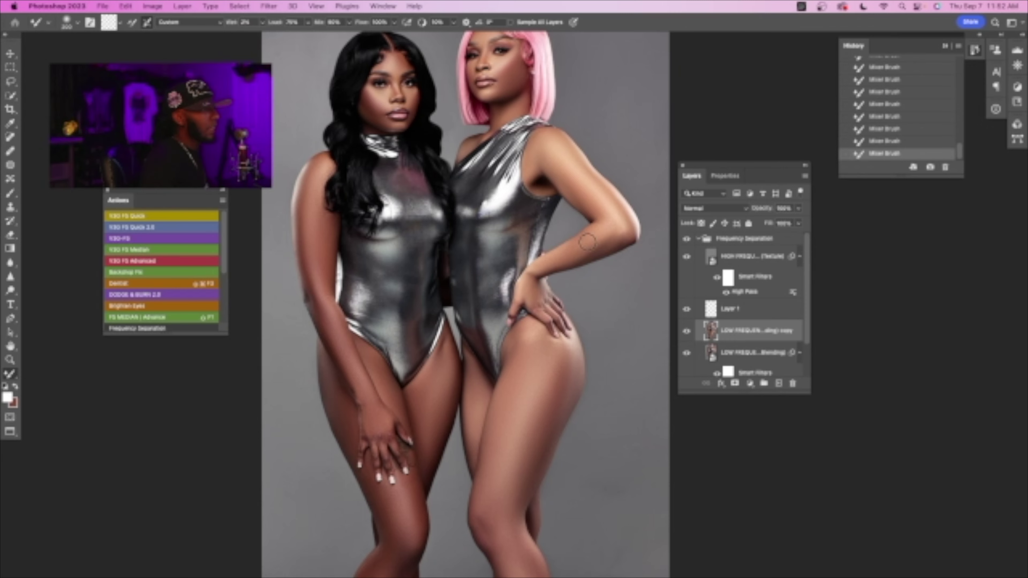
- Rasterize the high-frequency texture layer so the Clone Stamp can paint on it
{"action": "left_click", "coordinate": [711, 254]}
{"action": "key", "text": "z"}
{"action": "mouse_move", "coordinate": [475, 356]}
{"action": "left_mouse_down"}
{"action": "mouse_move", "coordinate": [514, 382]}
{"action": "mouse_move", "coordinate": [492, 382]}
{"action": "mouse_move", "coordinate": [529, 410]}
{"action": "mouse_move", "coordinate": [519, 408]}
{"action": "left_mouse_up"}
{"action": "key", "text": "s"}
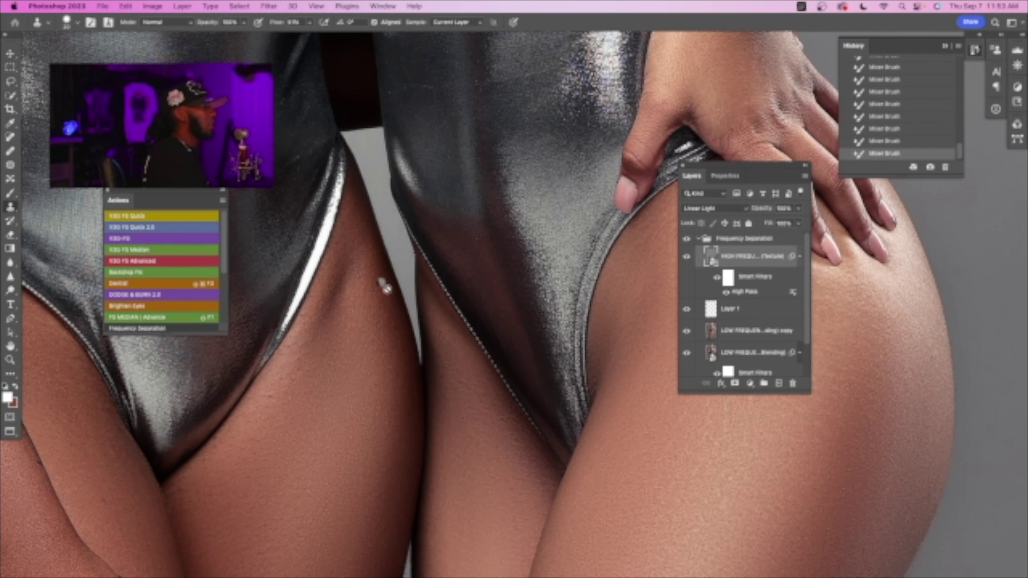
{"action": "left_click", "coordinate": [483, 399]}
{"action": "left_click", "coordinate": [514, 226]}
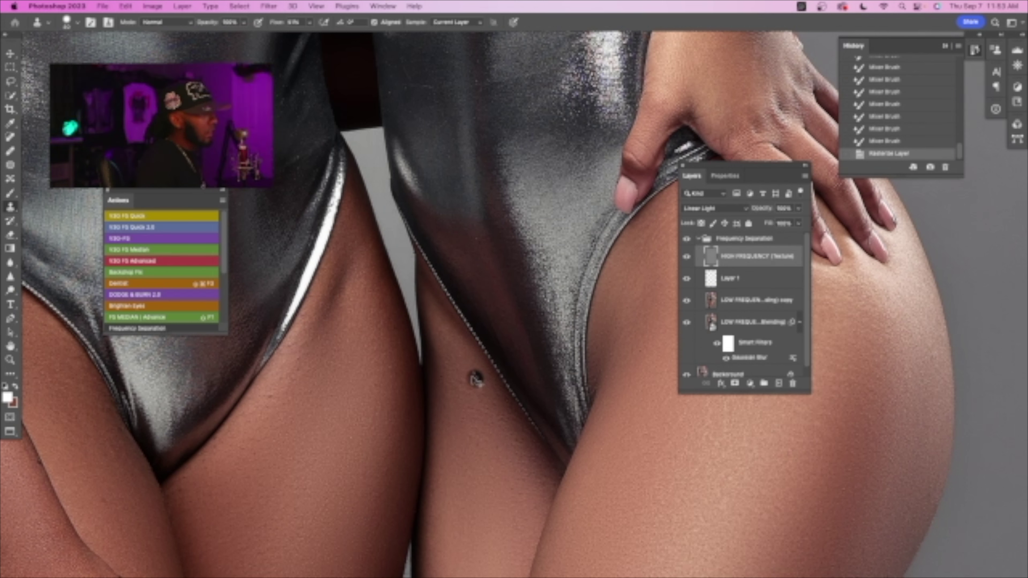
- Clone clean skin texture over the blemishes on the pink-haired woman's inner thigh and along the bodysuit edge
{"action": "mouse_move", "coordinate": [494, 386]}
{"action": "left_mouse_down"}
{"action": "mouse_move", "coordinate": [536, 452]}
{"action": "mouse_move", "coordinate": [493, 404]}
{"action": "mouse_move", "coordinate": [532, 470]}
{"action": "mouse_move", "coordinate": [535, 491]}
{"action": "mouse_move", "coordinate": [509, 460]}
{"action": "mouse_move", "coordinate": [522, 515]}
{"action": "left_mouse_up"}
{"action": "left_click_drag", "start_coordinate": [531, 494], "coordinate": [511, 419]}
{"action": "left_click_drag", "start_coordinate": [540, 455], "coordinate": [540, 503]}
{"action": "left_click", "coordinate": [615, 330], "text": "alt"}
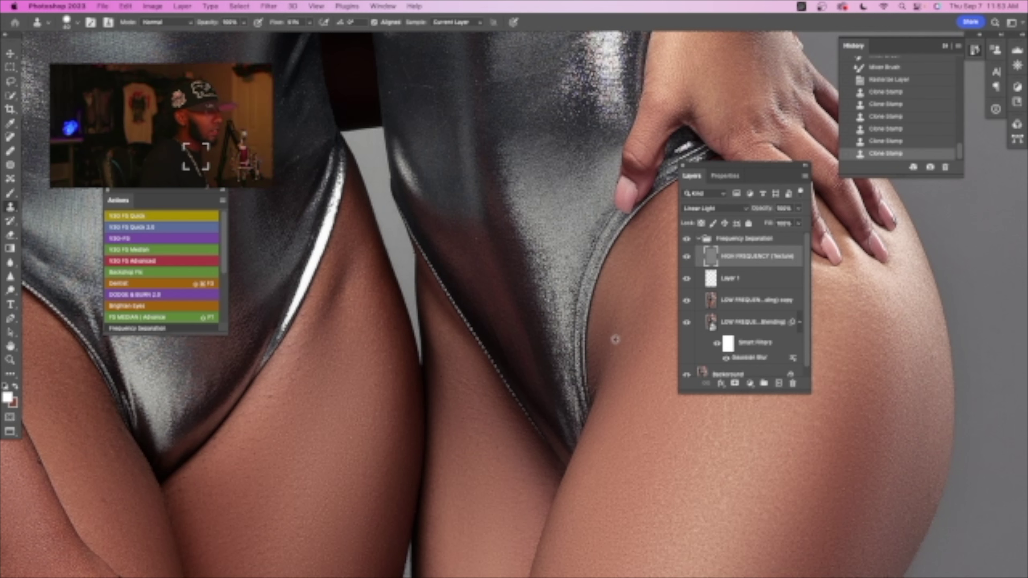
{"action": "left_click_drag", "start_coordinate": [609, 353], "coordinate": [607, 372]}
{"action": "mouse_move", "coordinate": [614, 325]}
{"action": "left_mouse_down"}
{"action": "mouse_move", "coordinate": [596, 384]}
{"action": "mouse_move", "coordinate": [532, 325]}
{"action": "mouse_move", "coordinate": [542, 345]}
{"action": "left_mouse_up"}
- Clone skin texture over the stray hairs on the dark-haired woman's shoulder on the high-frequency layer
{"action": "key", "text": "z"}
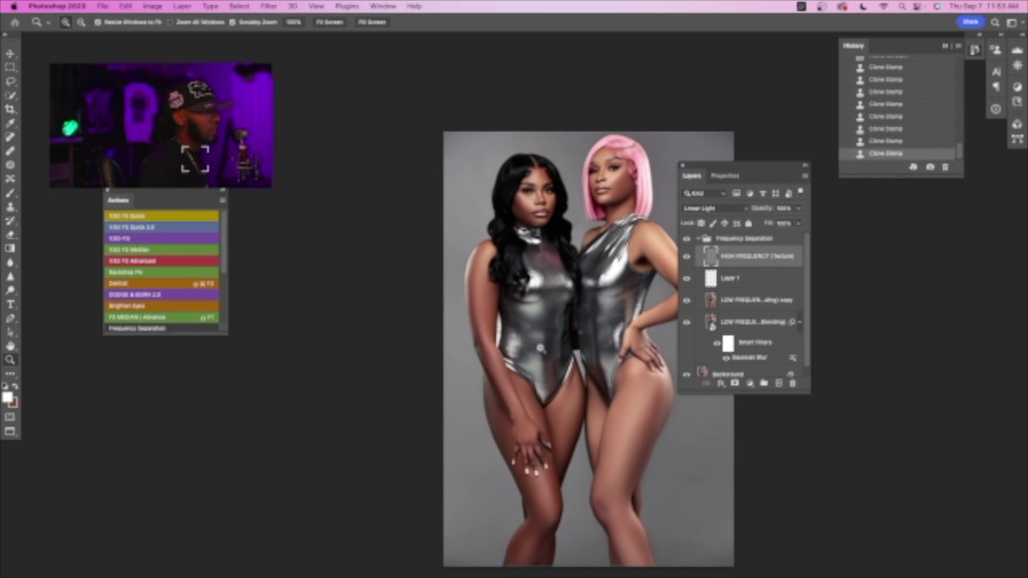
{"action": "left_click_drag", "start_coordinate": [624, 178], "coordinate": [608, 286]}
{"action": "key", "text": "space"}
{"action": "key", "text": "z"}
{"action": "mouse_move", "coordinate": [465, 217]}
{"action": "left_mouse_down"}
{"action": "mouse_move", "coordinate": [501, 245]}
{"action": "mouse_move", "coordinate": [537, 235]}
{"action": "left_mouse_up"}
{"action": "left_click", "coordinate": [491, 167], "text": "alt"}
{"action": "left_click_drag", "start_coordinate": [507, 161], "coordinate": [495, 181]}
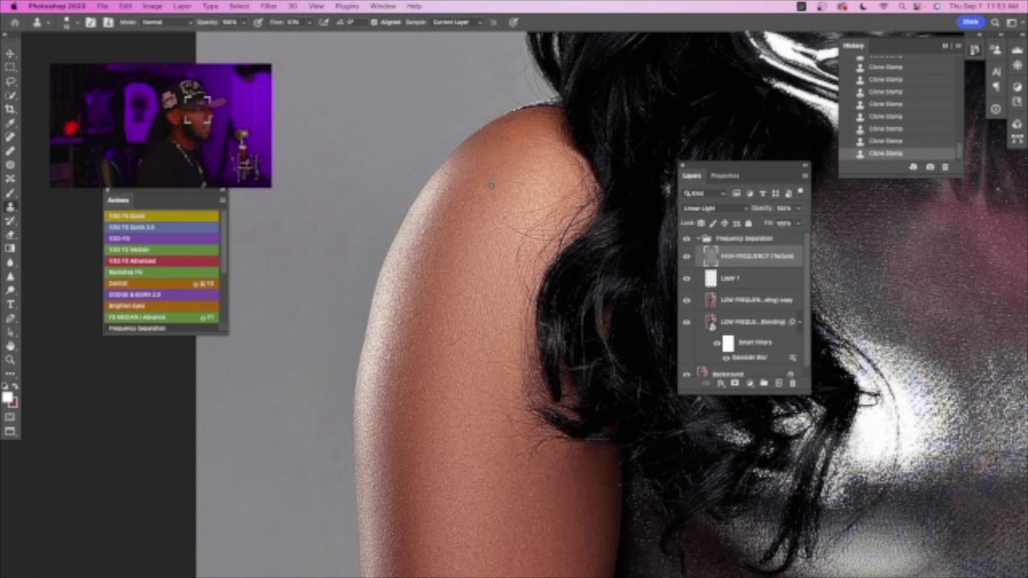
{"action": "mouse_move", "coordinate": [495, 196]}
{"action": "left_mouse_down"}
{"action": "mouse_move", "coordinate": [512, 231]}
{"action": "mouse_move", "coordinate": [524, 212]}
{"action": "left_mouse_up"}
{"action": "key", "text": "bracketright"}
{"action": "key", "text": "bracketright"}
{"action": "key", "text": "bracketright"}
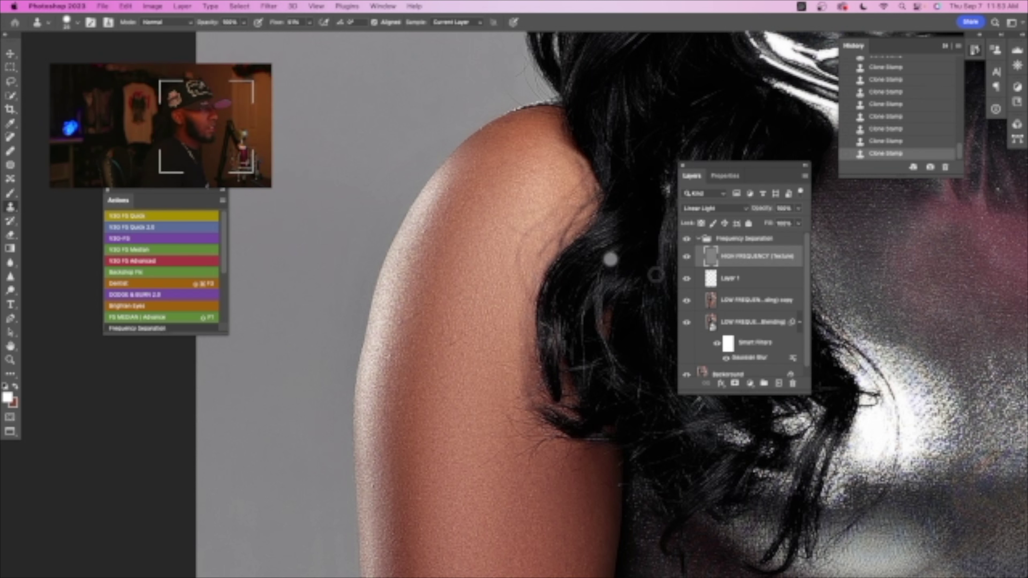
- On the low-frequency copy, clone away the shoulder's hair shadows at reduced stamp opacity, and blend the skin with the Mixer Brush
{"action": "left_click", "coordinate": [711, 305]}
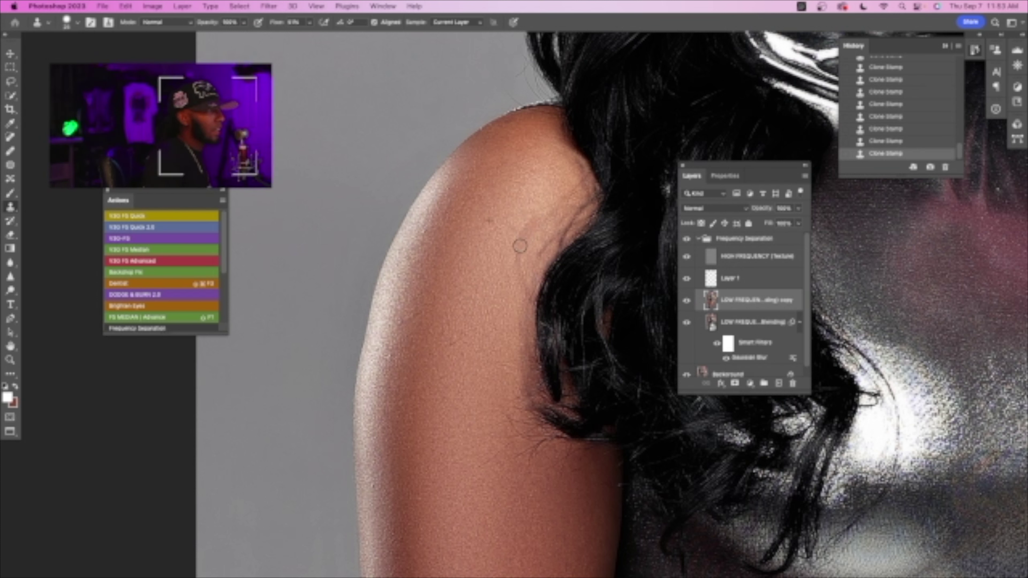
{"action": "key", "text": "super+z"}
{"action": "left_click_drag", "start_coordinate": [212, 24], "coordinate": [180, 32]}
{"action": "left_click_drag", "start_coordinate": [533, 225], "coordinate": [518, 258]}
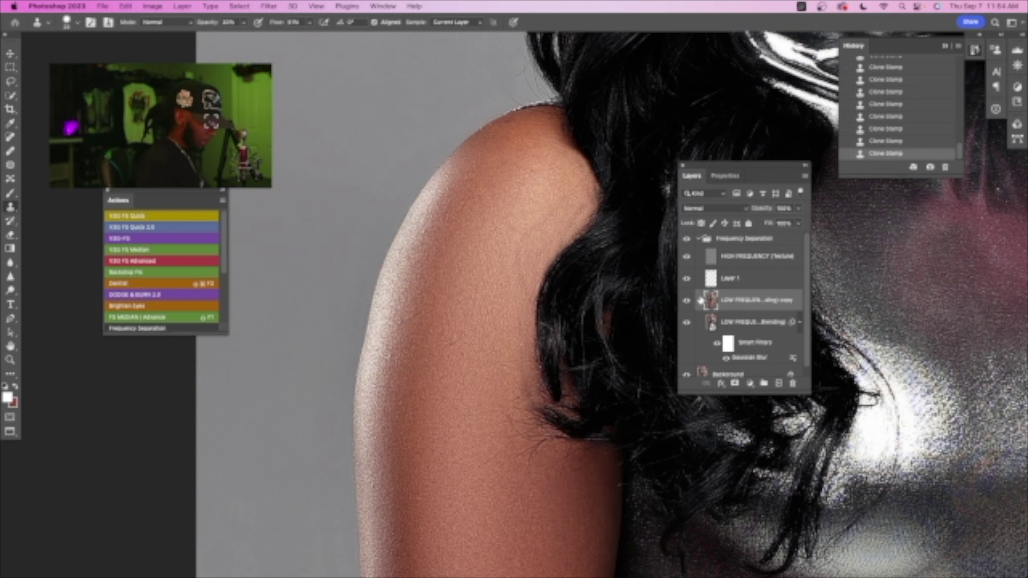
{"action": "key", "text": "b"}
{"action": "mouse_move", "coordinate": [553, 165]}
{"action": "left_mouse_down"}
{"action": "mouse_move", "coordinate": [576, 205]}
{"action": "mouse_move", "coordinate": [543, 244]}
{"action": "mouse_move", "coordinate": [535, 199]}
{"action": "mouse_move", "coordinate": [524, 224]}
{"action": "mouse_move", "coordinate": [550, 215]}
{"action": "mouse_move", "coordinate": [562, 181]}
{"action": "mouse_move", "coordinate": [553, 143]}
{"action": "mouse_move", "coordinate": [520, 128]}
{"action": "mouse_move", "coordinate": [547, 138]}
{"action": "mouse_move", "coordinate": [585, 188]}
{"action": "left_mouse_up"}
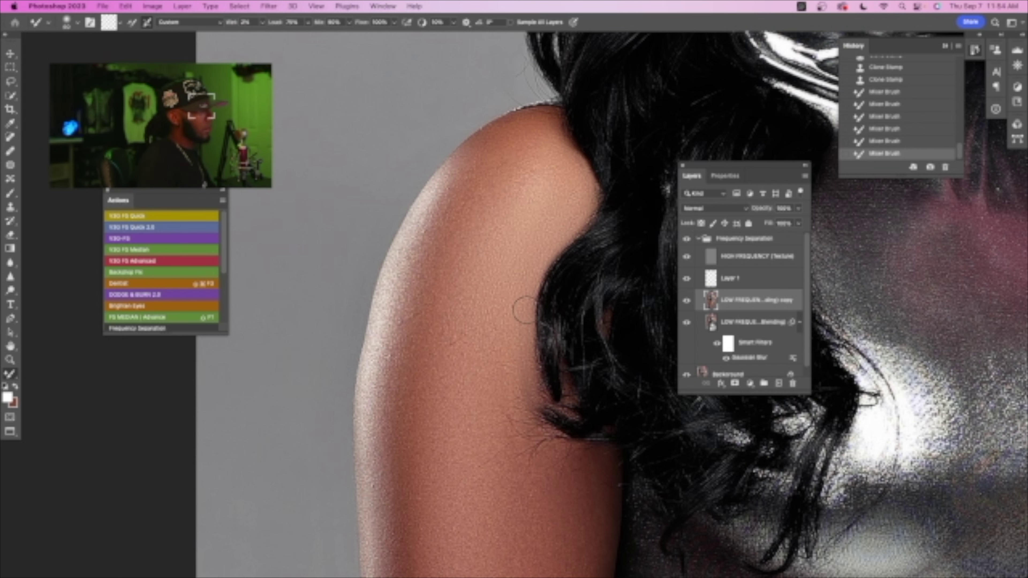
- Blend the uneven skin tones on the dark-haired woman's upper arm with the Mixer Brush on the low-frequency copy
{"action": "left_click_drag", "start_coordinate": [503, 456], "coordinate": [504, 468]}
{"action": "key", "text": "z"}
{"action": "mouse_move", "coordinate": [589, 330]}
{"action": "left_mouse_down"}
{"action": "mouse_move", "coordinate": [509, 285]}
{"action": "mouse_move", "coordinate": [515, 300]}
{"action": "mouse_move", "coordinate": [600, 337]}
{"action": "mouse_move", "coordinate": [552, 320]}
{"action": "mouse_move", "coordinate": [580, 347]}
{"action": "left_mouse_up"}
{"action": "key", "text": "space"}
{"action": "key", "text": "z"}
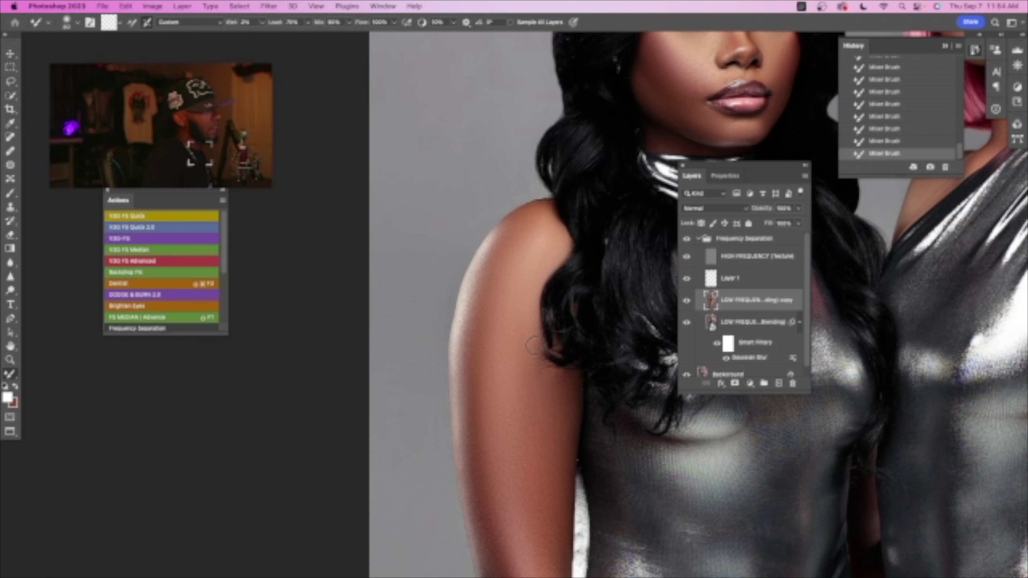
- Examine the retouched skin of both women across the whole portrait
{"action": "key", "text": "z"}
{"action": "mouse_move", "coordinate": [578, 395]}
{"action": "left_mouse_down"}
{"action": "mouse_move", "coordinate": [537, 391]}
{"action": "mouse_move", "coordinate": [553, 406]}
{"action": "mouse_move", "coordinate": [501, 347]}
{"action": "mouse_move", "coordinate": [453, 327]}
{"action": "left_mouse_up"}
{"action": "key", "text": "space"}
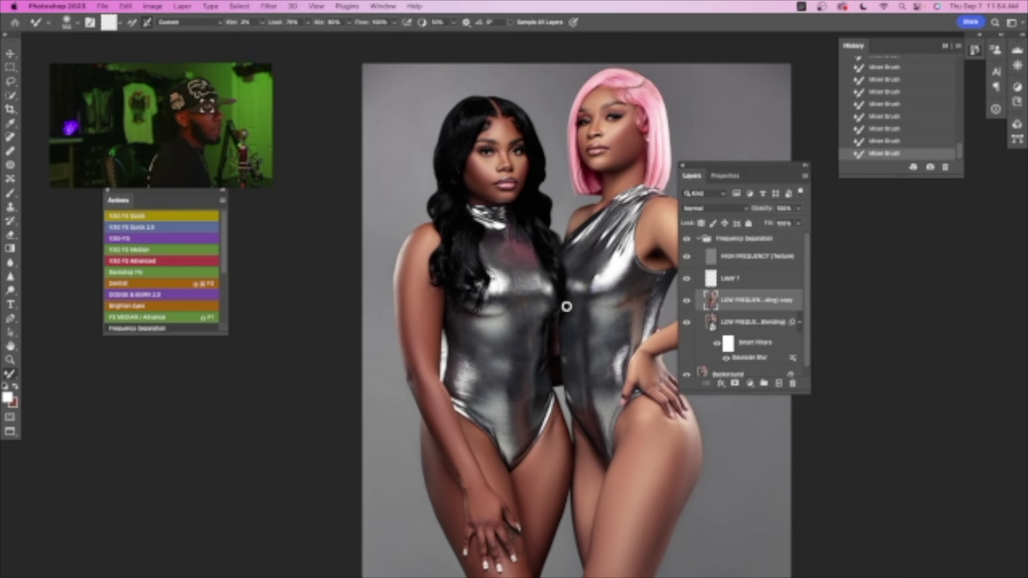
{"action": "key", "text": "z"}
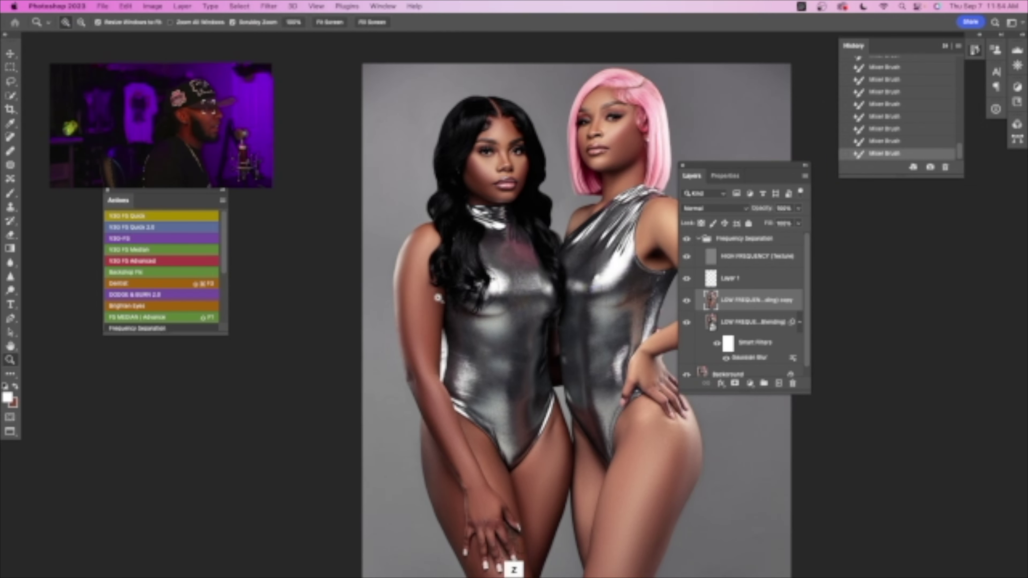
{"action": "left_click_drag", "start_coordinate": [406, 281], "coordinate": [413, 279]}
{"action": "key", "text": "z"}
{"action": "left_click_drag", "start_coordinate": [526, 330], "coordinate": [478, 326]}
{"action": "key", "text": "space"}
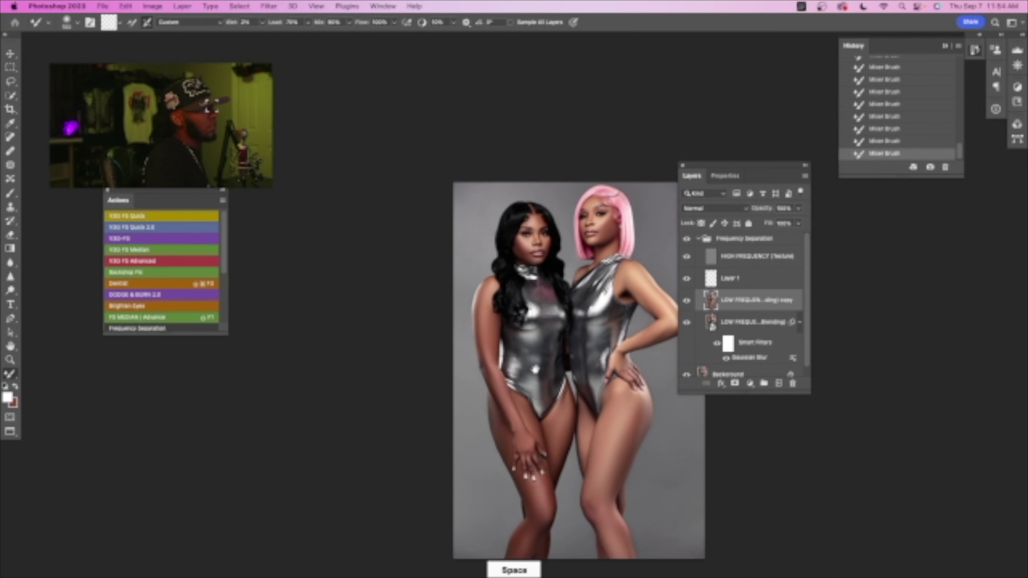
{"action": "left_click_drag", "start_coordinate": [535, 368], "coordinate": [503, 331]}
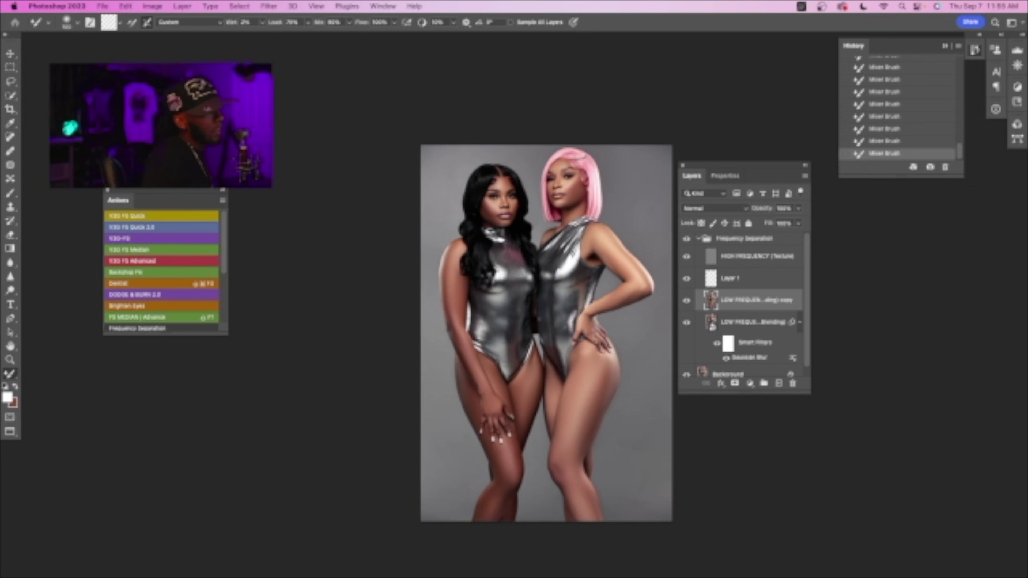
- Compare the portrait with and without the Frequency Separation group, and check the high-frequency texture layer's effect
{"action": "key", "text": "z"}
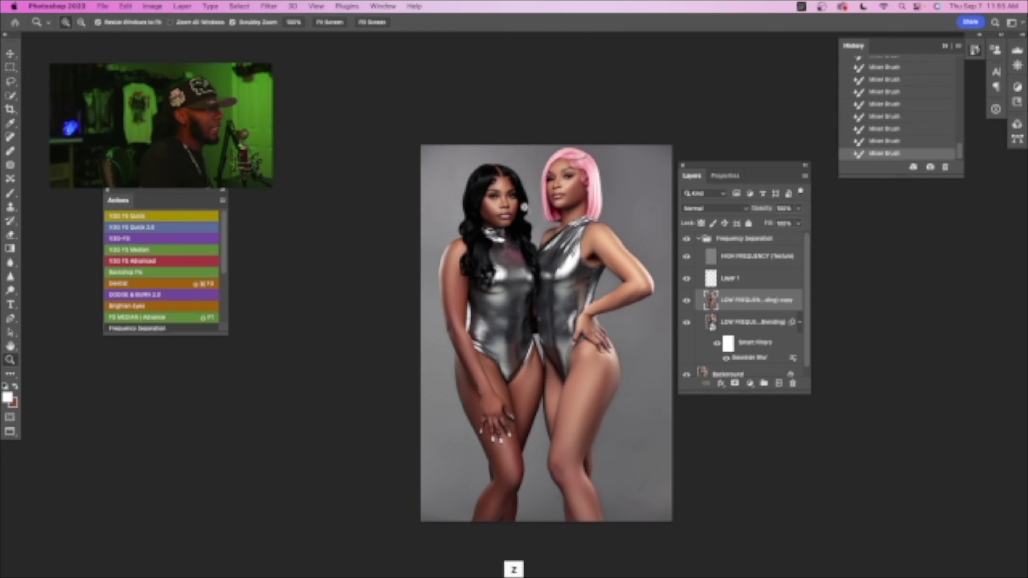
{"action": "left_click", "coordinate": [521, 207]}
{"action": "key", "text": "b"}
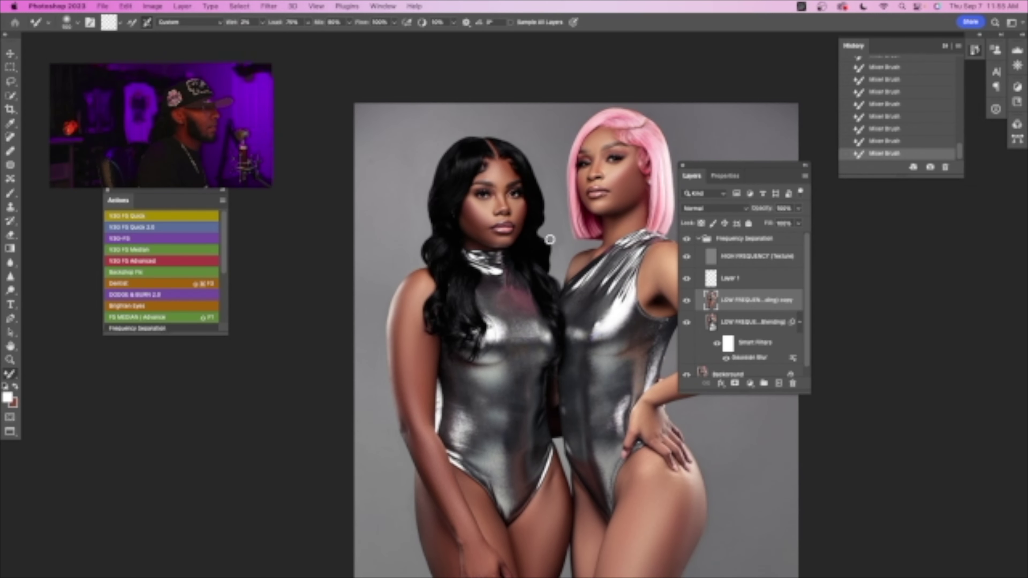
{"action": "left_click", "coordinate": [687, 238]}
{"action": "left_click", "coordinate": [687, 239]}
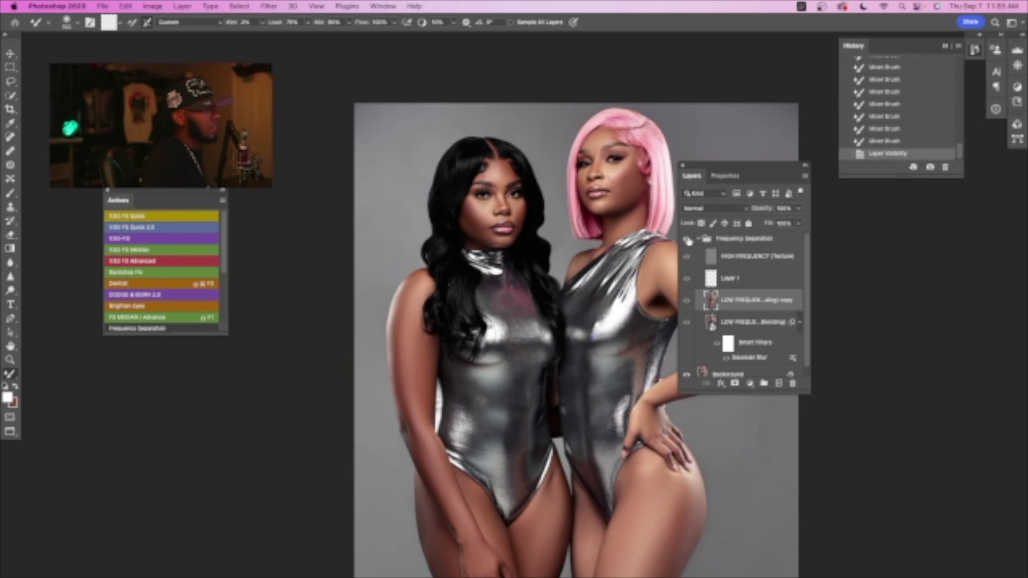
{"action": "key", "text": "z"}
{"action": "key", "text": "space"}
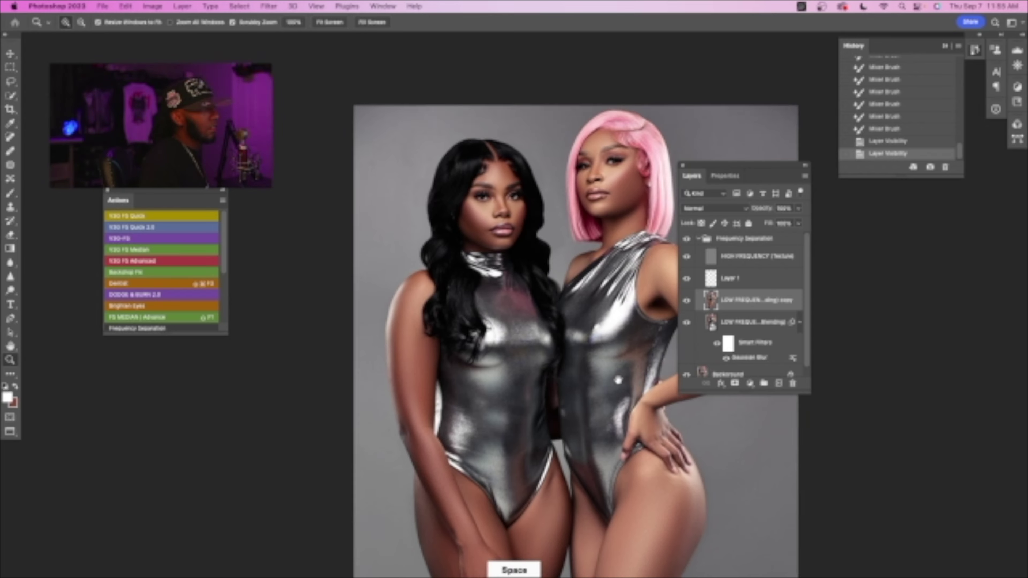
{"action": "left_click_drag", "start_coordinate": [662, 421], "coordinate": [559, 335]}
{"action": "key", "text": "space"}
{"action": "left_click_drag", "start_coordinate": [598, 286], "coordinate": [599, 263]}
{"action": "left_click", "coordinate": [693, 240]}
{"action": "left_click", "coordinate": [687, 239]}
{"action": "left_click", "coordinate": [686, 238]}
{"action": "left_click", "coordinate": [697, 239]}
{"action": "left_click", "coordinate": [687, 257]}
{"action": "left_click", "coordinate": [688, 258]}
{"action": "left_click", "coordinate": [698, 239], "text": "alt"}
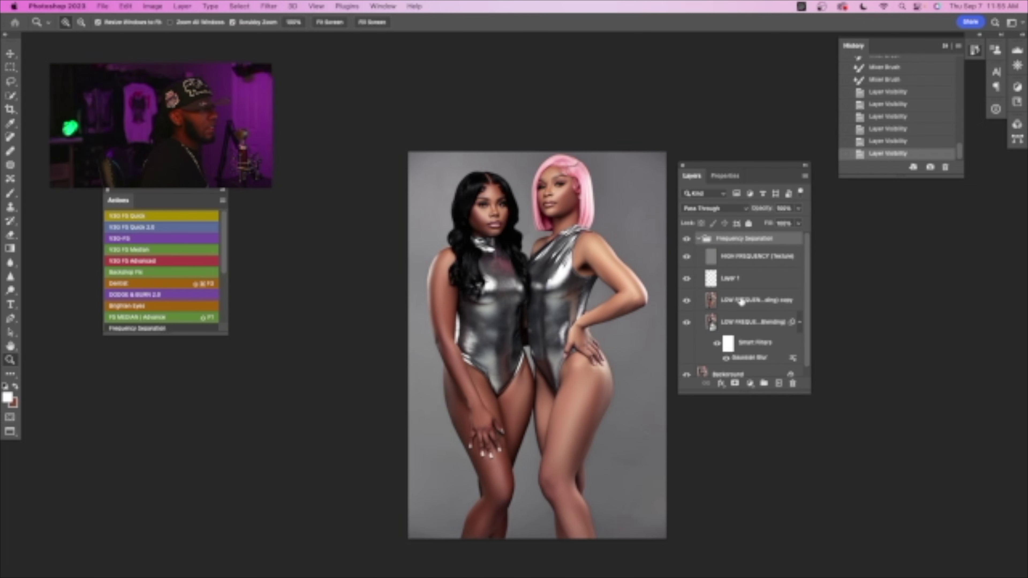
- Reduce the low-frequency copy layer's opacity to about 73% and compare the Frequency Separation group on and off
{"action": "left_click", "coordinate": [728, 306]}
{"action": "left_click_drag", "start_coordinate": [766, 213], "coordinate": [751, 223]}
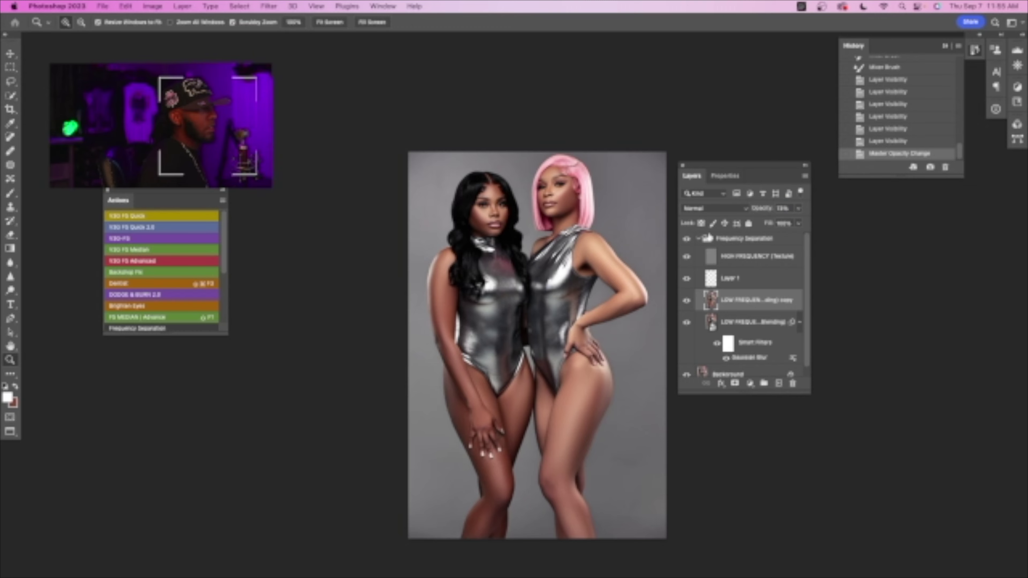
{"action": "left_click", "coordinate": [687, 239]}
{"action": "left_click", "coordinate": [687, 239]}
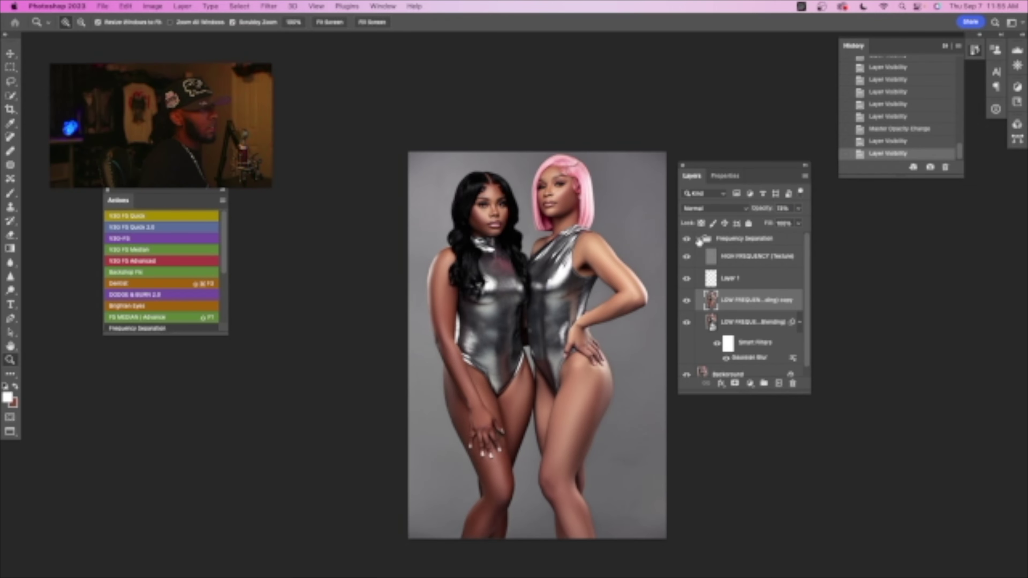
- Collapse the Frequency Separation group and stamp all visible layers into a new merged layer above it
{"action": "left_click", "coordinate": [698, 239]}
{"action": "key", "text": "z"}
{"action": "left_click_drag", "start_coordinate": [558, 195], "coordinate": [599, 261]}
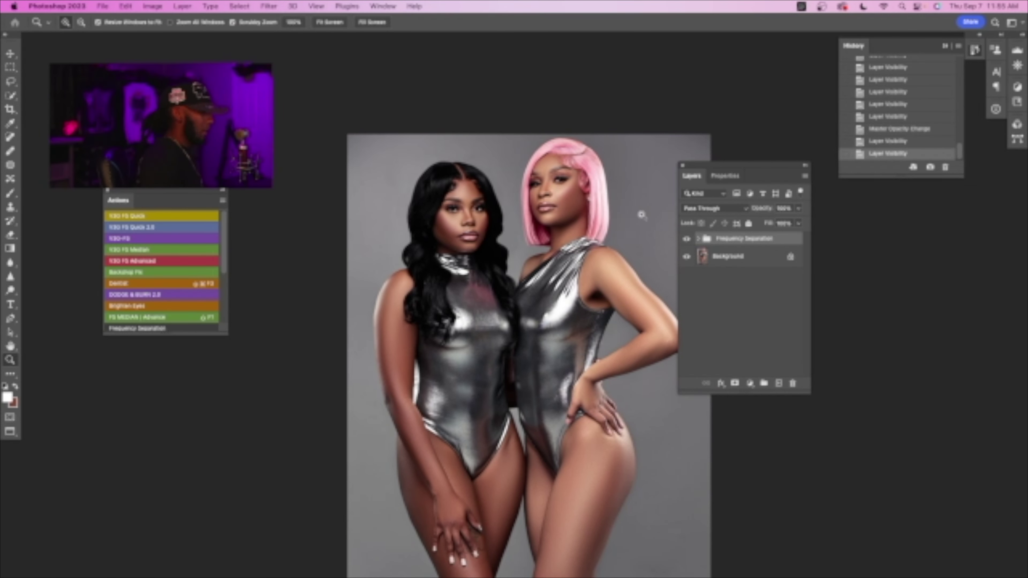
{"action": "key", "text": "alt+shift+super+e"}
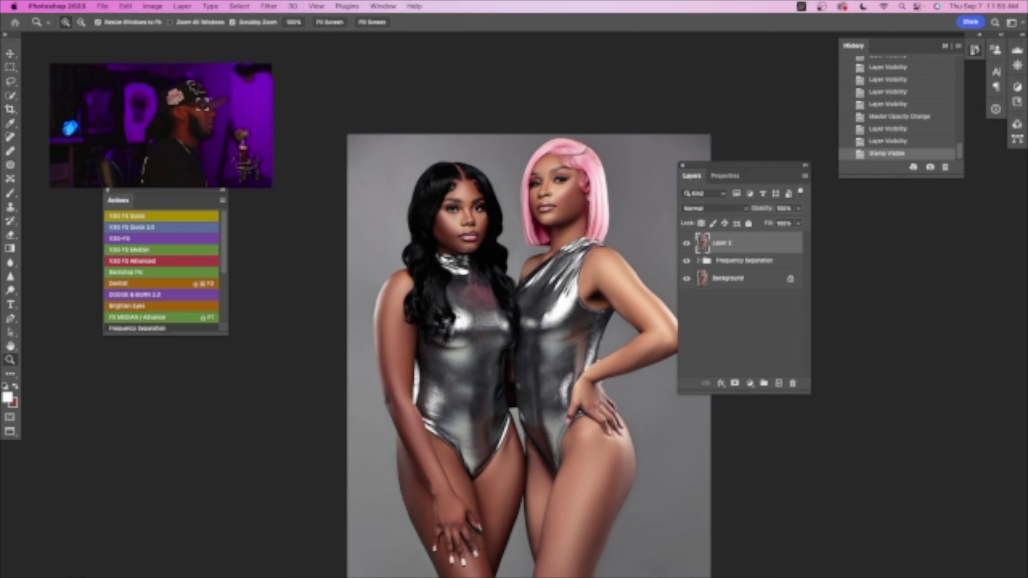
- Select both women with Select Subject and invert the selection to cover the backdrop
{"action": "left_click", "coordinate": [12, 96]}
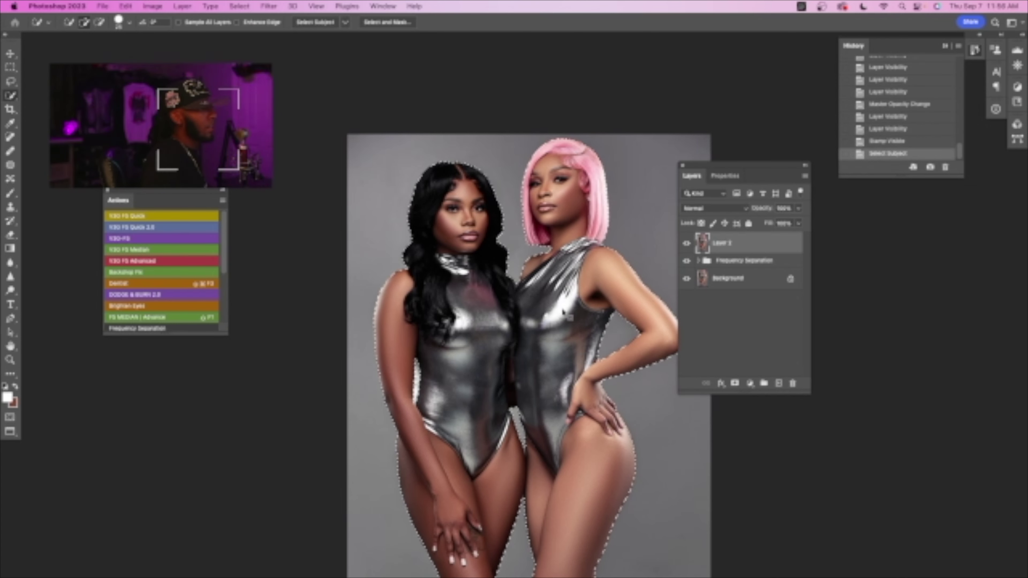
{"action": "right_click", "coordinate": [563, 301]}
{"action": "left_click", "coordinate": [575, 320]}
{"action": "left_click_drag", "start_coordinate": [575, 320], "coordinate": [561, 258]}
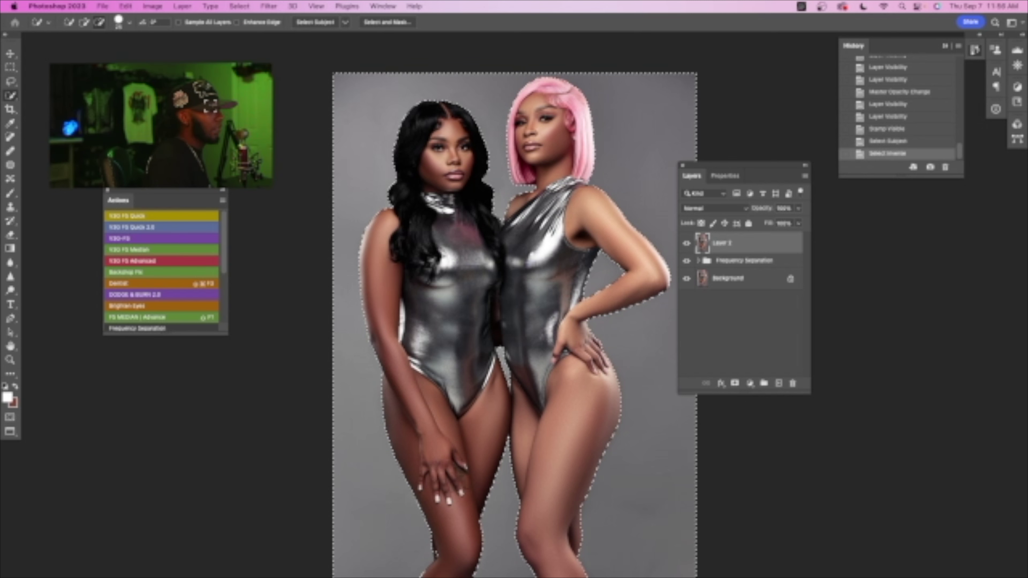
- Refine the backdrop selection around the women's legs with Quick Selection and cut the backdrop to its own layer
{"action": "left_click_drag", "start_coordinate": [406, 332], "coordinate": [412, 301]}
{"action": "left_click_drag", "start_coordinate": [560, 344], "coordinate": [556, 299]}
{"action": "left_click_drag", "start_coordinate": [500, 279], "coordinate": [505, 228]}
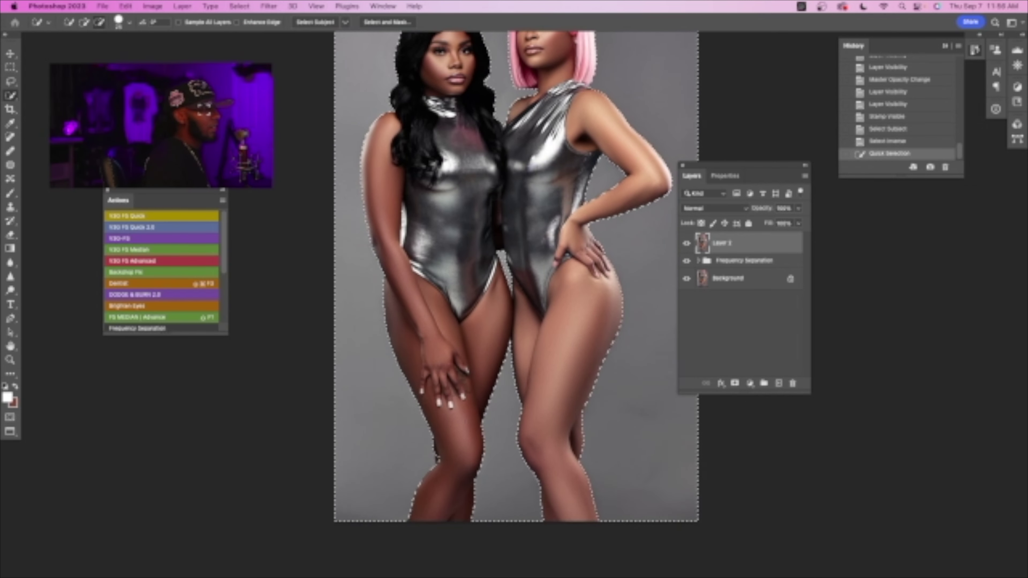
{"action": "left_click", "coordinate": [440, 443], "text": "alt"}
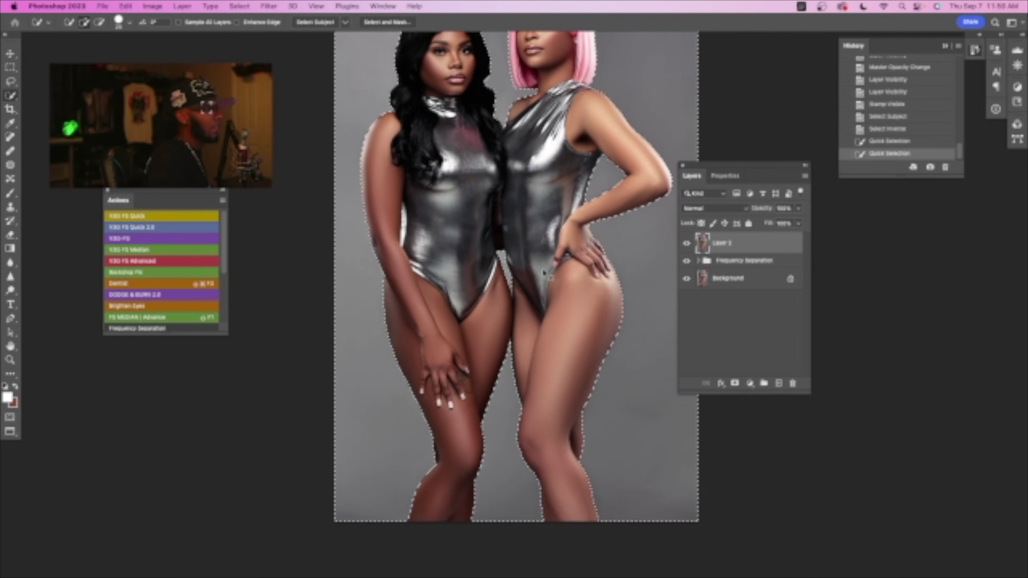
{"action": "right_click", "coordinate": [543, 263]}
{"action": "left_click", "coordinate": [574, 362]}
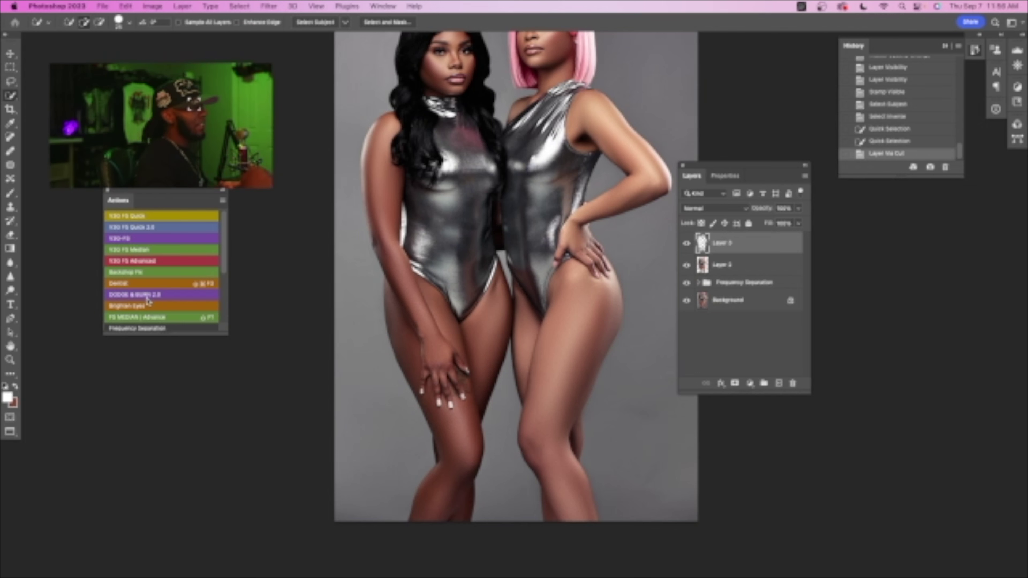
- Apply a Gaussian Blur with a radius of about 150 pixels to the cut-out backdrop layer
{"action": "left_click", "coordinate": [270, 7]}
{"action": "mouse_move", "coordinate": [338, 145]}
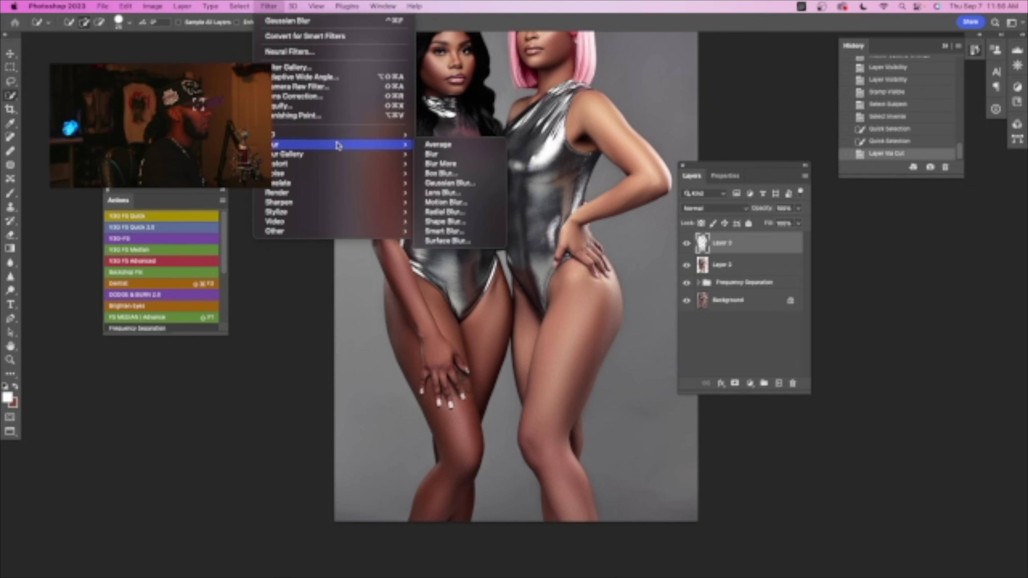
{"action": "left_click", "coordinate": [451, 185]}
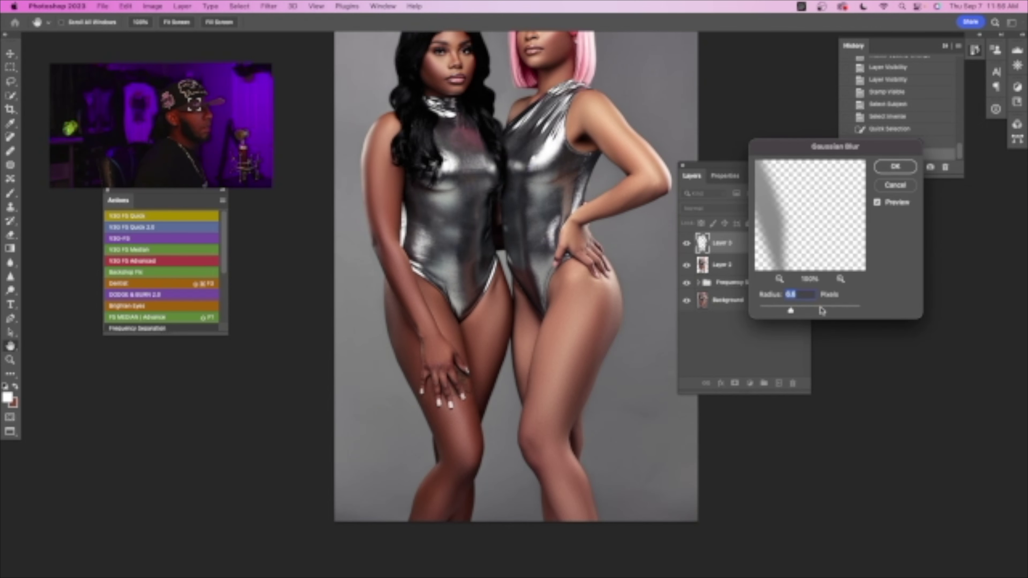
{"action": "left_click_drag", "start_coordinate": [822, 310], "coordinate": [833, 316]}
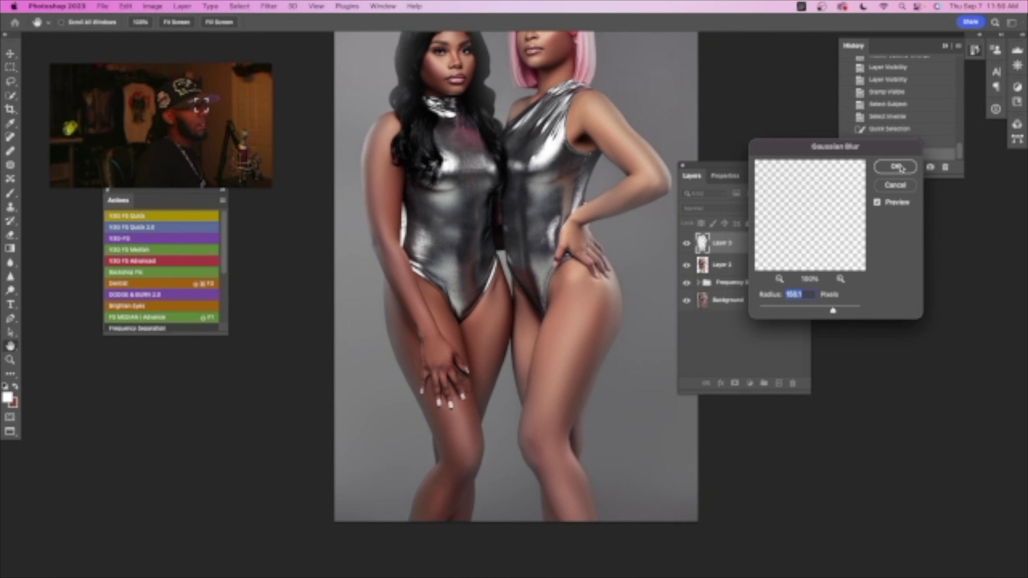
{"action": "left_click", "coordinate": [896, 166]}
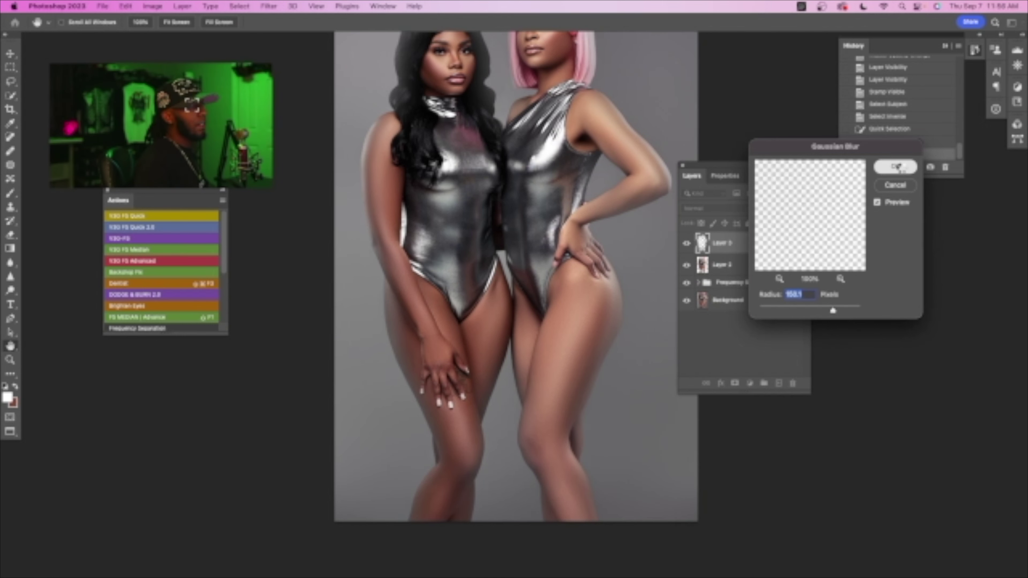
- Add noise with uniform distribution to the blurred backdrop layer
{"action": "left_click", "coordinate": [268, 6]}
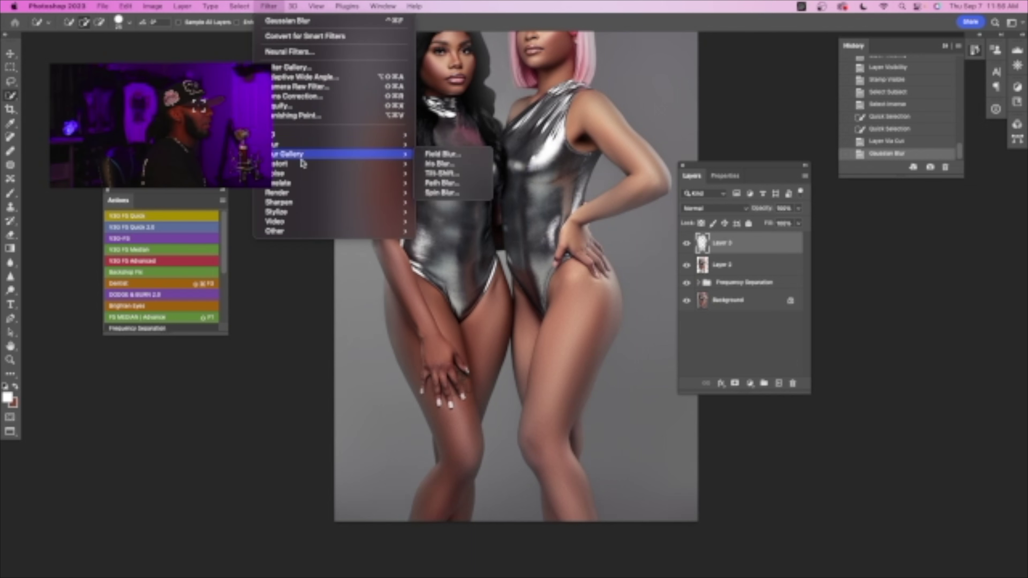
{"action": "mouse_move", "coordinate": [397, 178]}
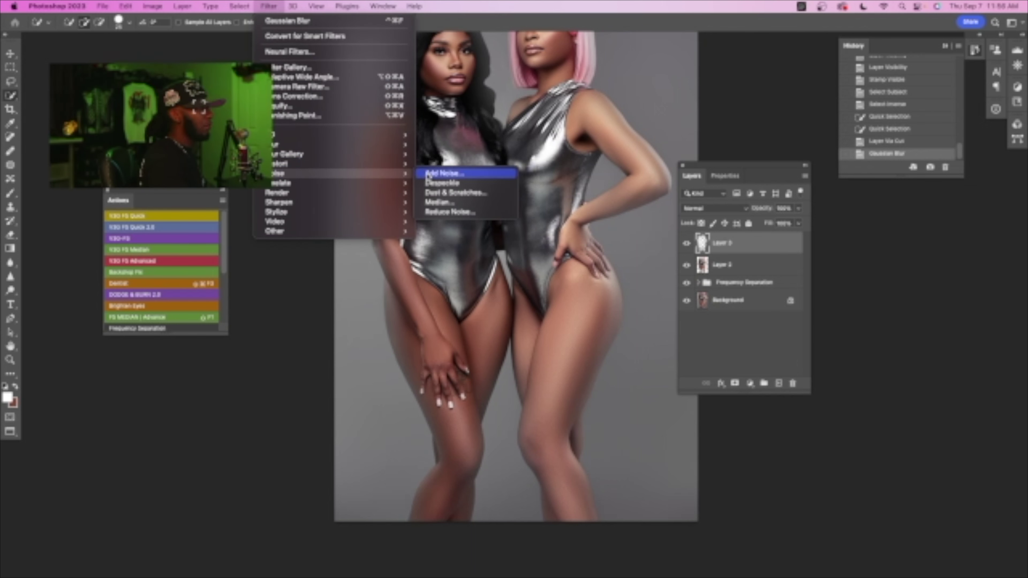
{"action": "left_click", "coordinate": [446, 174]}
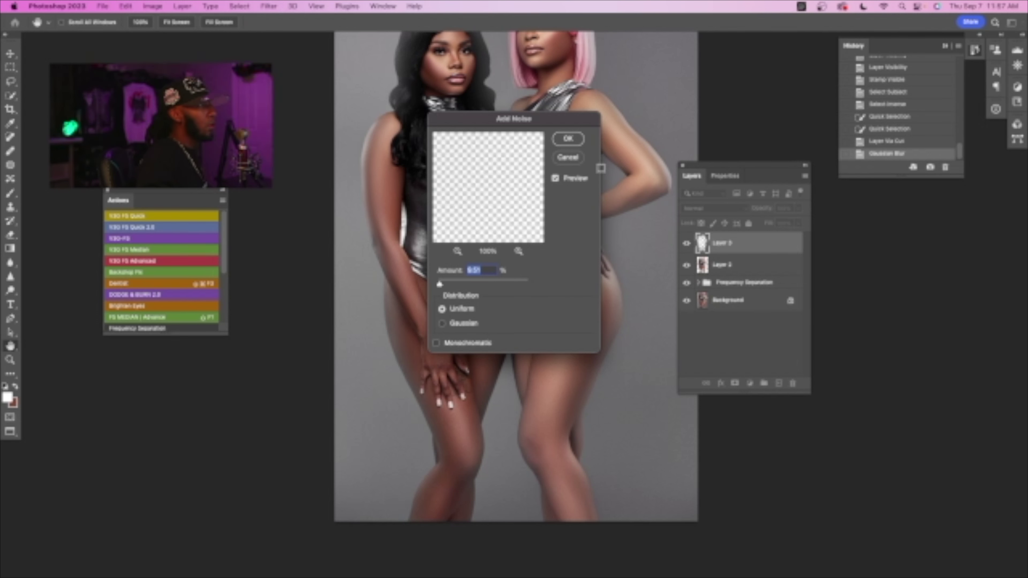
{"action": "left_click", "coordinate": [570, 142]}
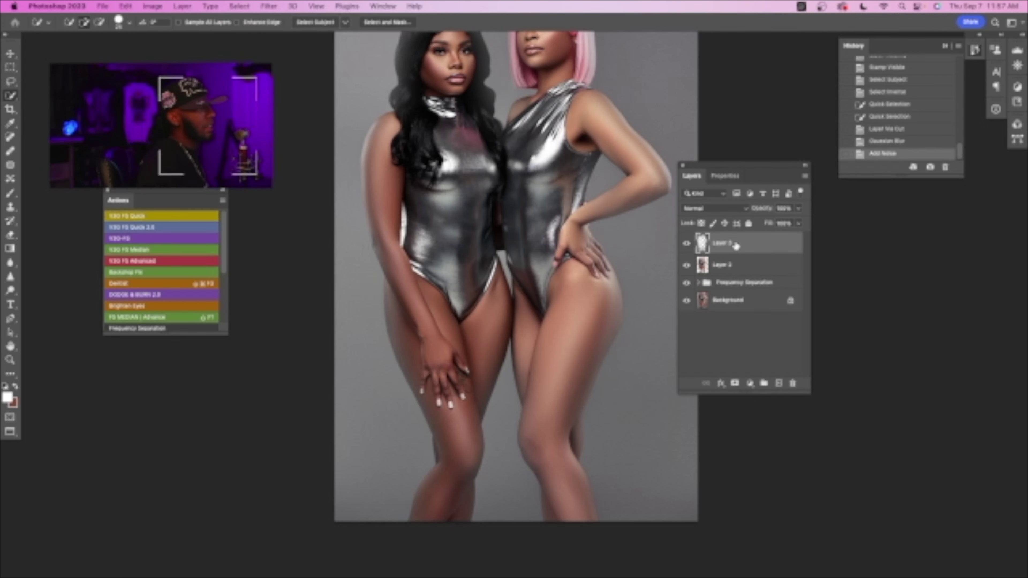
- Move the blurred backdrop layer beneath the layer with the women and compare the image with it hidden and shown
{"action": "left_click_drag", "start_coordinate": [736, 246], "coordinate": [733, 268]}
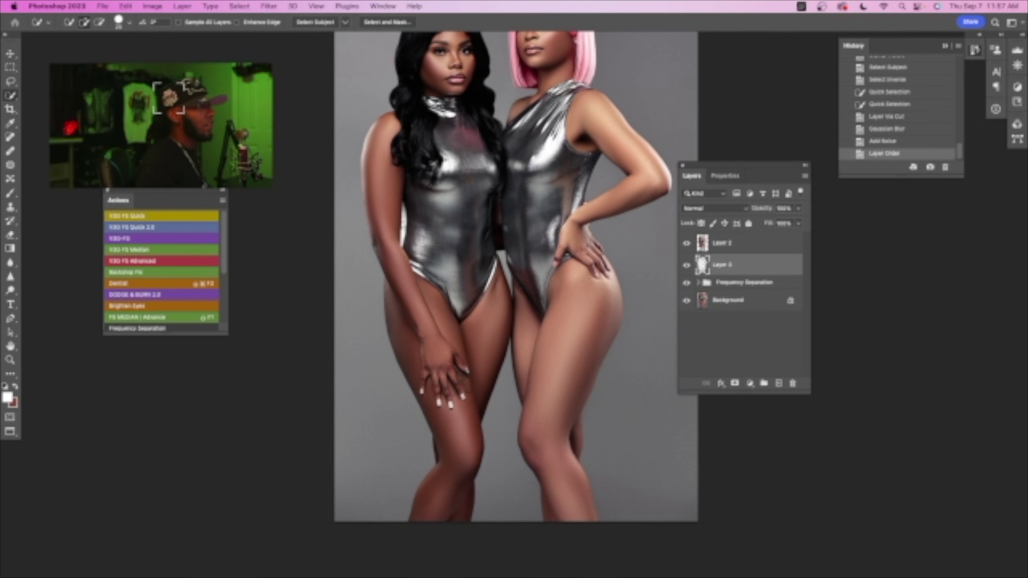
{"action": "key", "text": "space"}
{"action": "left_click_drag", "start_coordinate": [589, 269], "coordinate": [577, 289]}
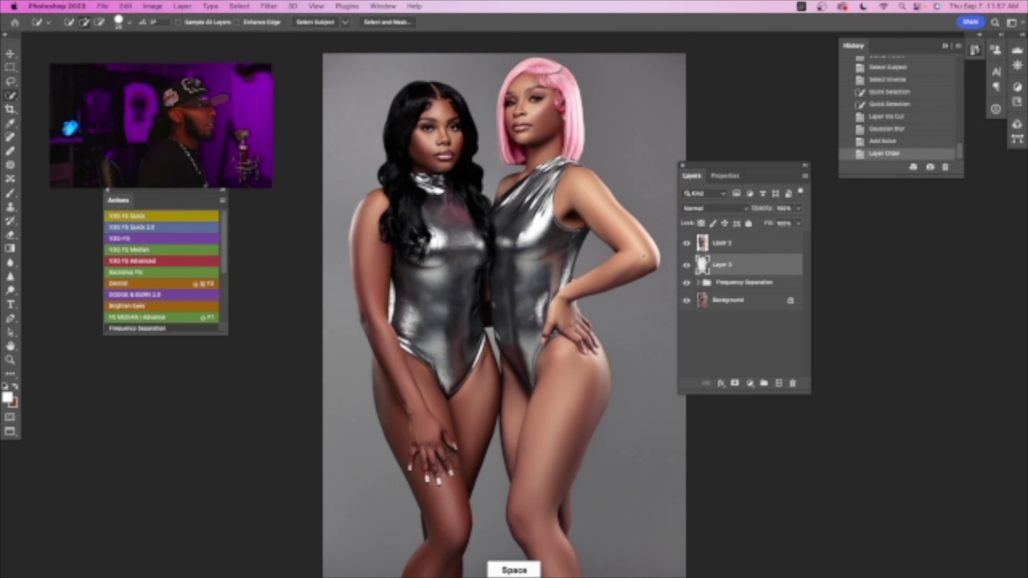
{"action": "left_click", "coordinate": [687, 266]}
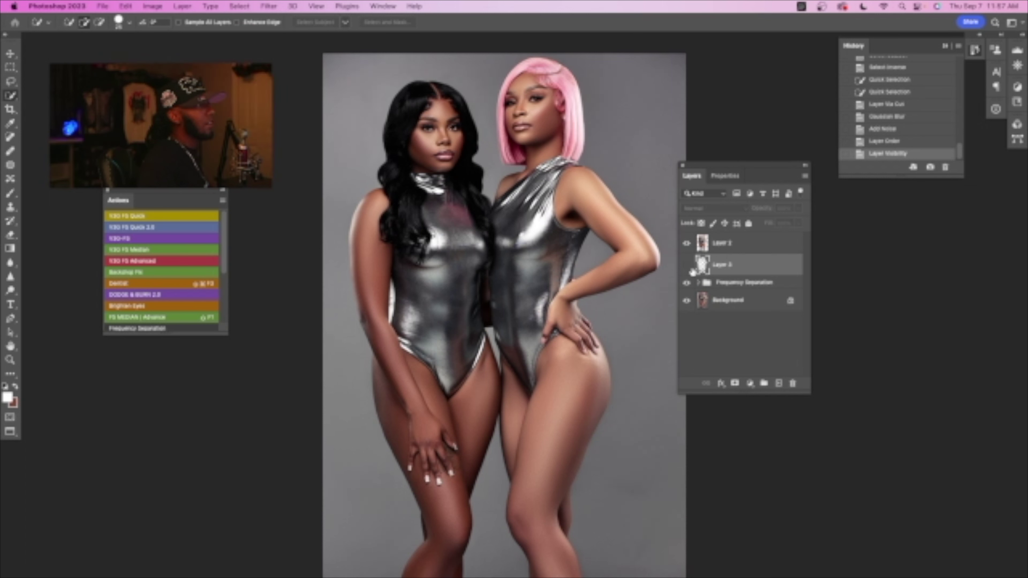
{"action": "left_click", "coordinate": [687, 266]}
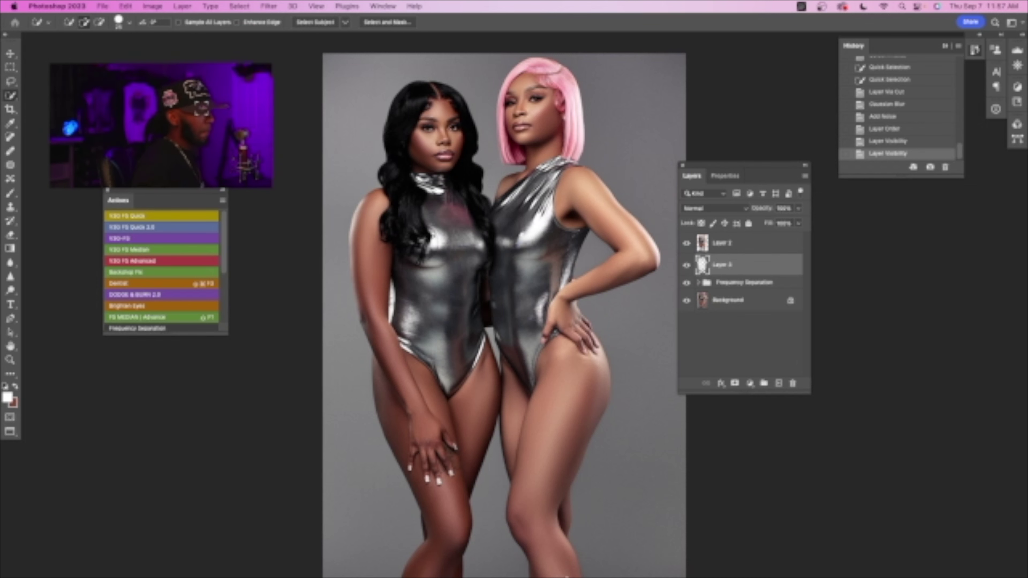
- Lower the blurred backdrop layer's opacity to about 48% and compare the backdrop with the layer off and on
{"action": "mouse_move", "coordinate": [568, 553]}
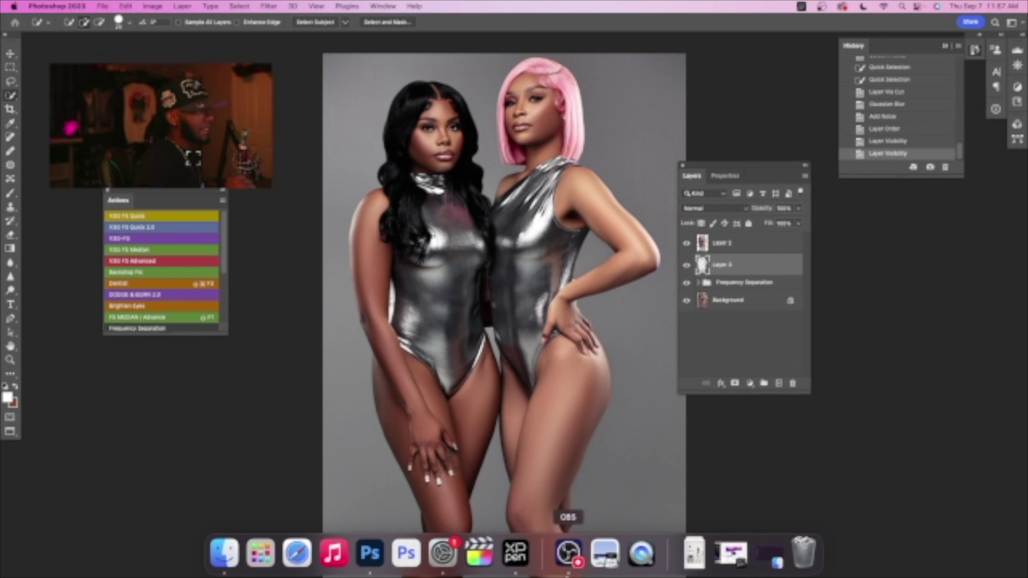
{"action": "left_click_drag", "start_coordinate": [766, 212], "coordinate": [755, 215]}
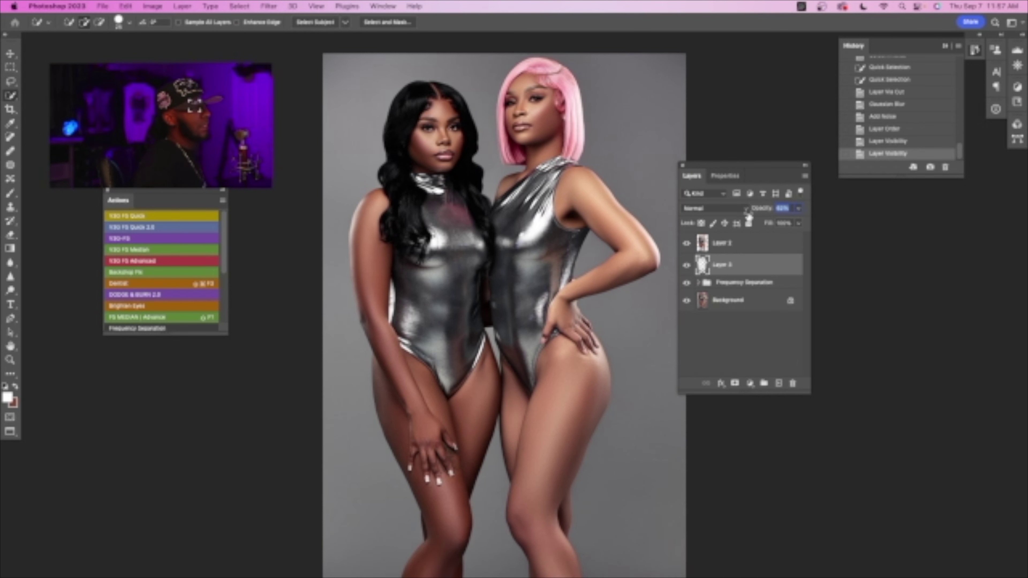
{"action": "left_click_drag", "start_coordinate": [749, 218], "coordinate": [748, 219]}
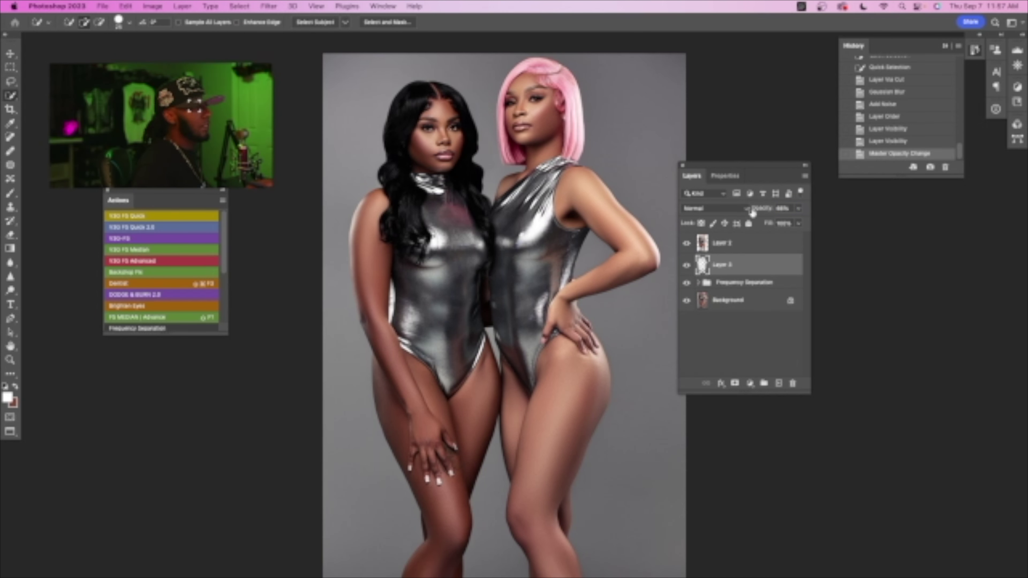
{"action": "left_click", "coordinate": [686, 265]}
{"action": "left_click", "coordinate": [687, 265]}
{"action": "left_click", "coordinate": [687, 266]}
{"action": "left_click", "coordinate": [687, 266]}
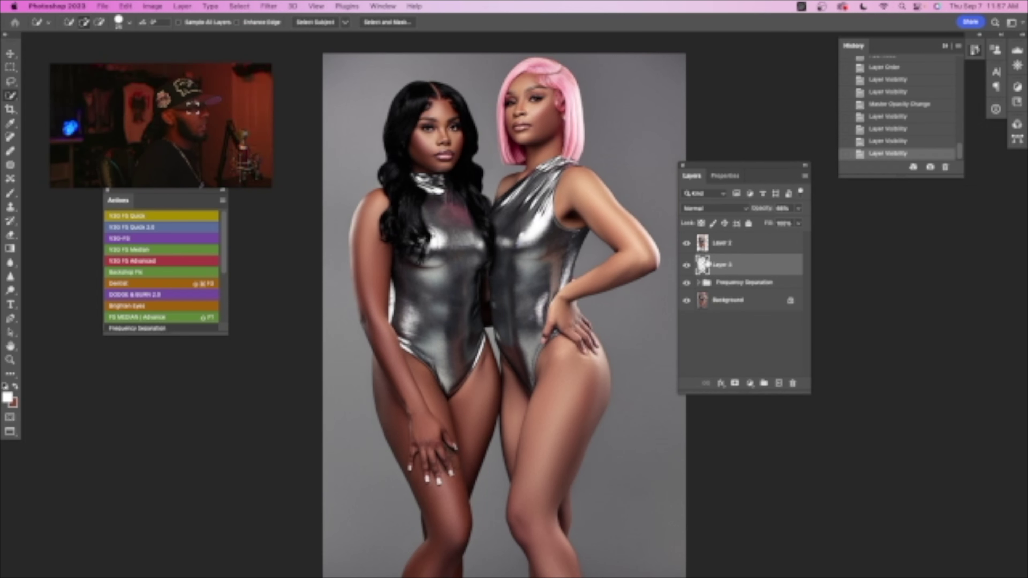
- Select the cut-out layer, the blurred backdrop layer, the Frequency Separation group and the Background, and merge them into one layer
{"action": "left_click", "coordinate": [723, 245]}
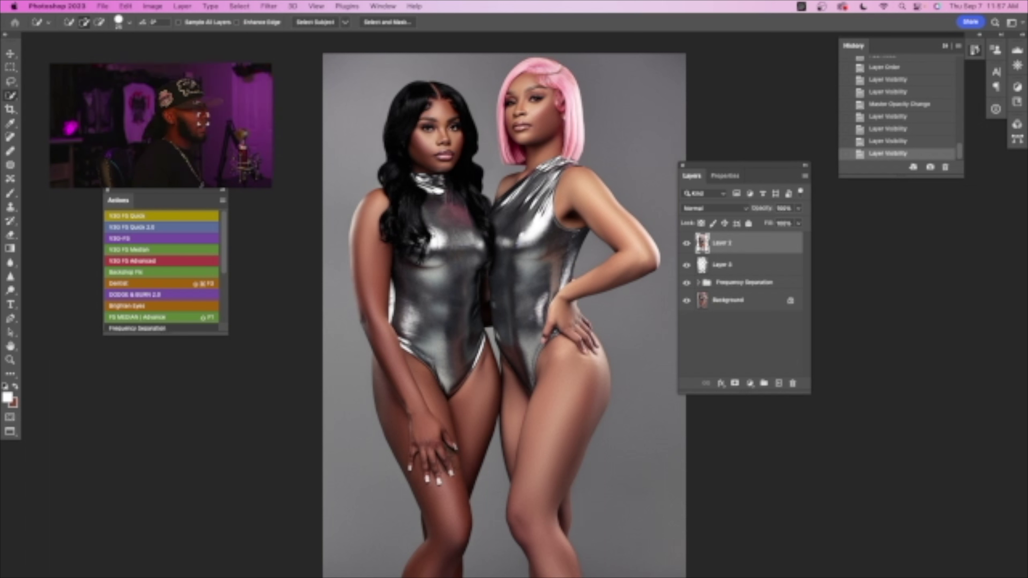
{"action": "left_click", "coordinate": [747, 268], "text": "super"}
{"action": "left_click", "coordinate": [743, 284], "text": "super"}
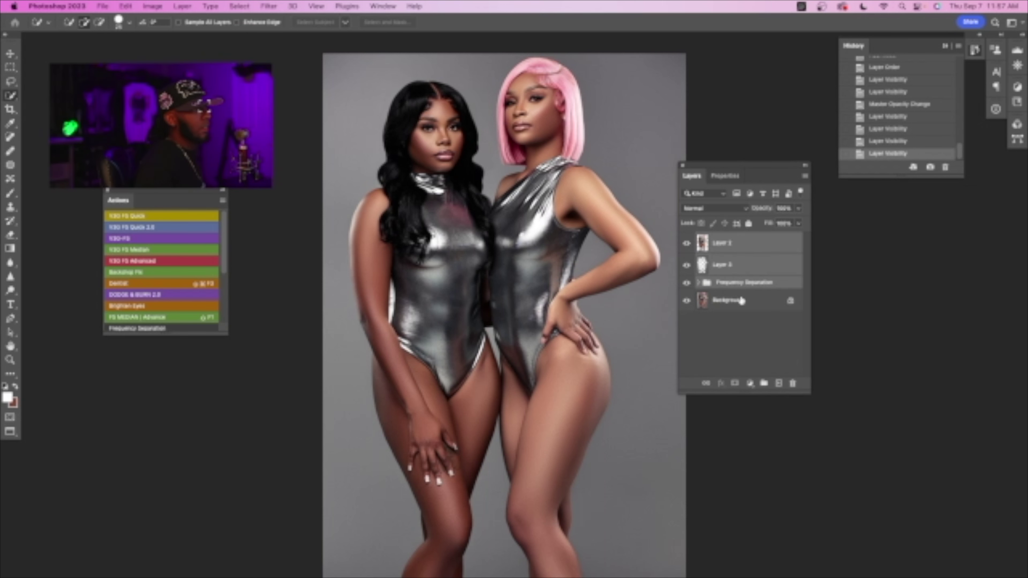
{"action": "left_click", "coordinate": [742, 300], "text": "super"}
{"action": "left_click", "coordinate": [757, 249]}
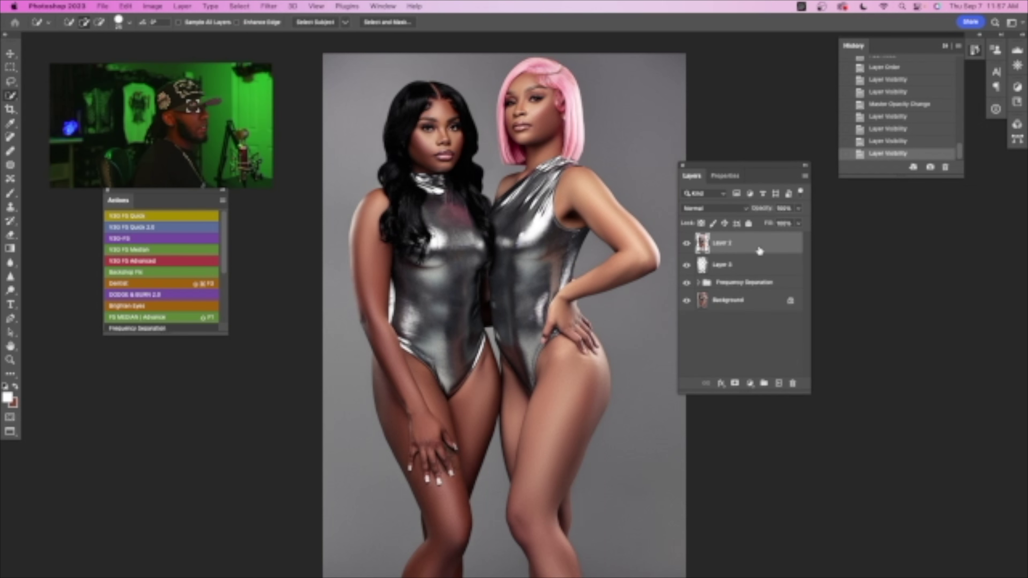
{"action": "left_click", "coordinate": [752, 268], "text": "super"}
{"action": "left_click", "coordinate": [754, 283], "text": "super"}
{"action": "left_click", "coordinate": [755, 298], "text": "super"}
{"action": "right_click", "coordinate": [756, 268]}
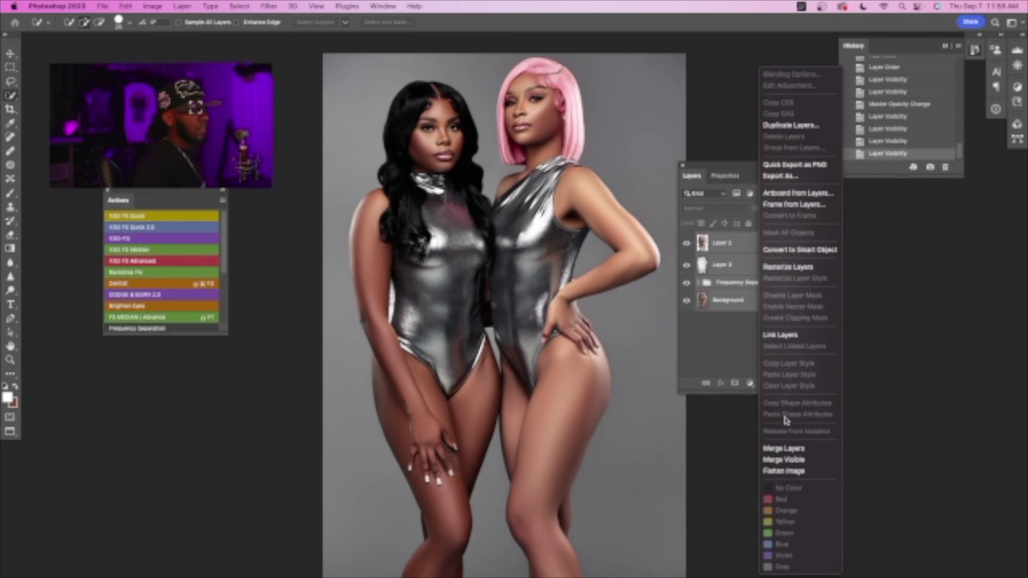
{"action": "left_click", "coordinate": [784, 448]}
{"action": "key", "text": "z"}
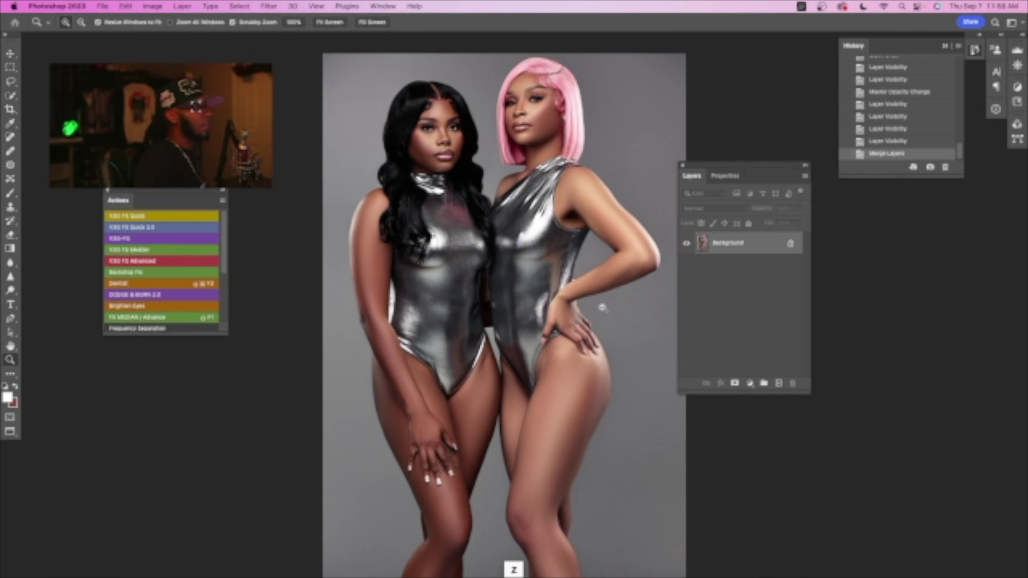
{"action": "left_click_drag", "start_coordinate": [603, 308], "coordinate": [603, 307]}
{"action": "key", "text": "w"}
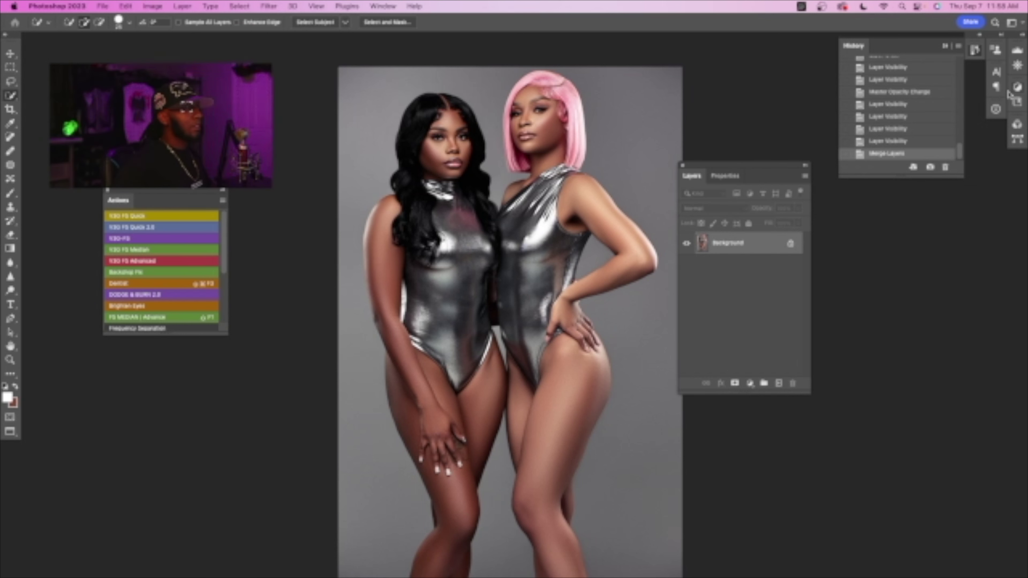
- Switch to Finder, open the original KayR0153.JPG from the favorites-33 folder in Downloads, view it, and return to Photoshop
{"action": "mouse_move", "coordinate": [333, 553]}
{"action": "left_click", "coordinate": [225, 551]}
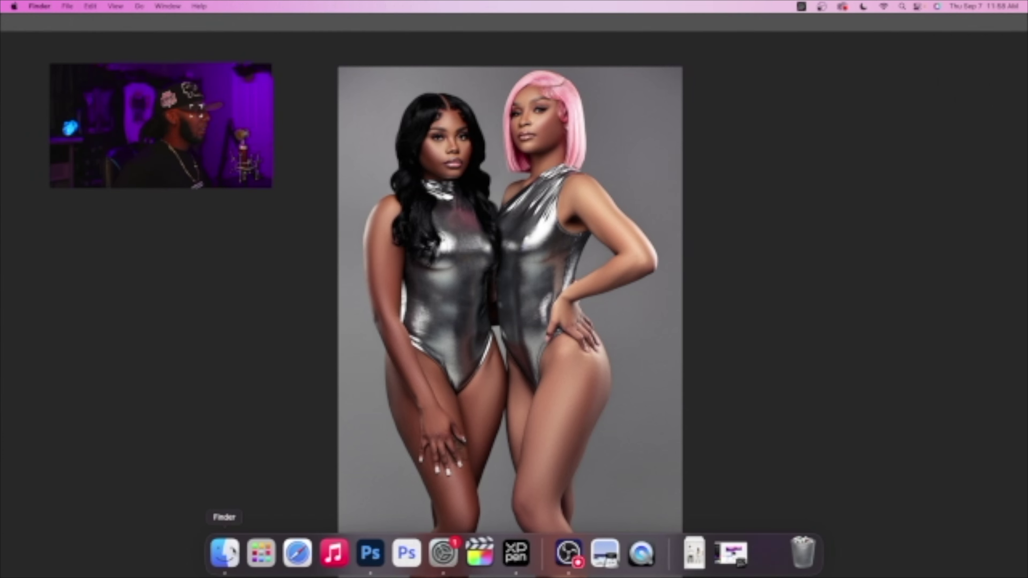
{"action": "left_click", "coordinate": [170, 387]}
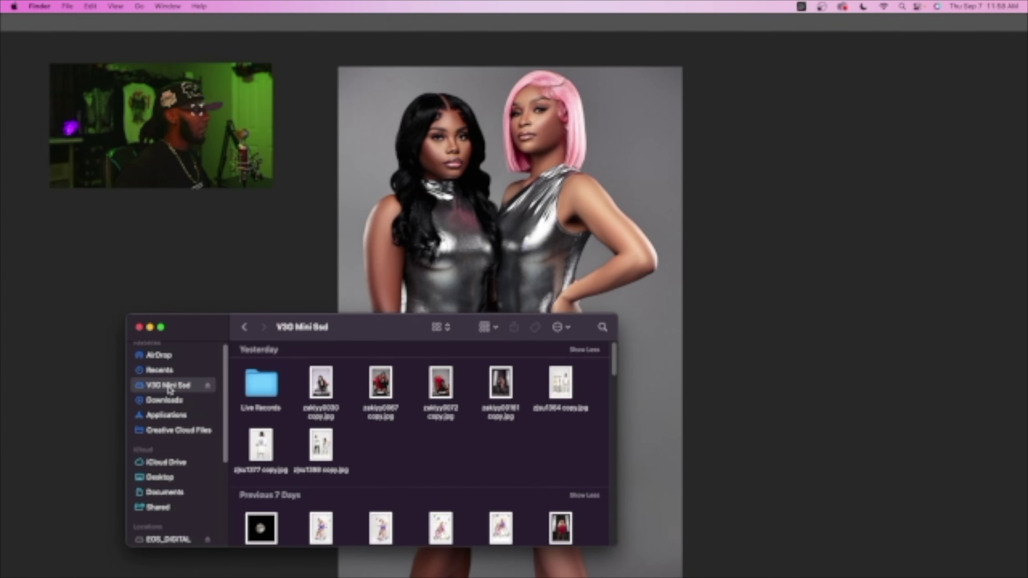
{"action": "left_click", "coordinate": [170, 400]}
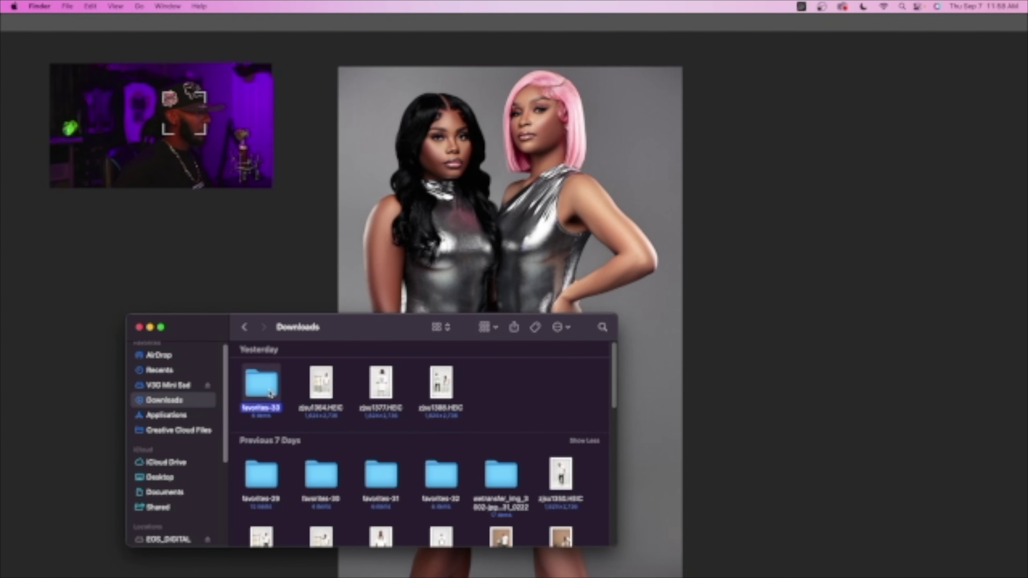
{"action": "double_click", "coordinate": [261, 384]}
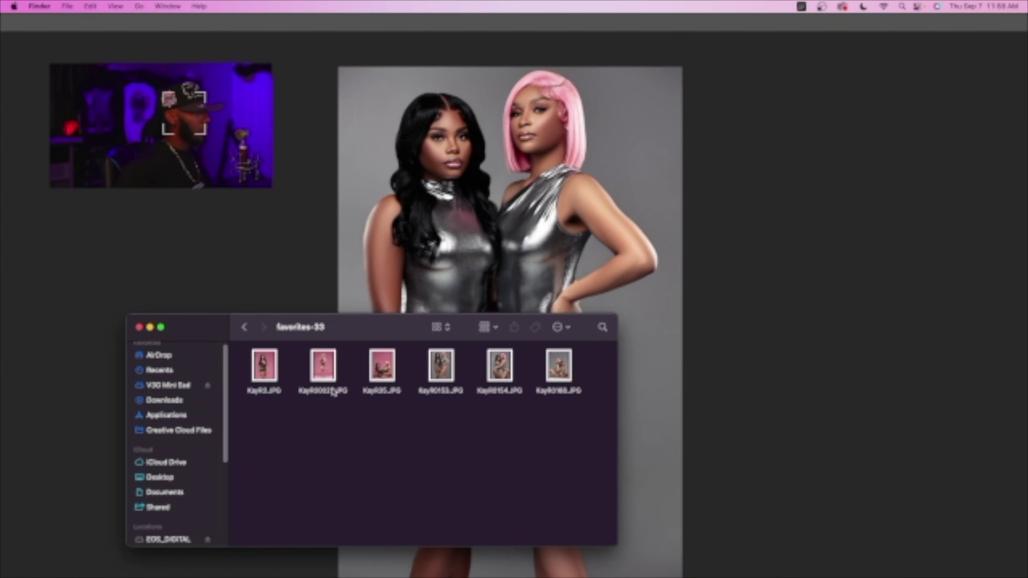
{"action": "double_click", "coordinate": [445, 377]}
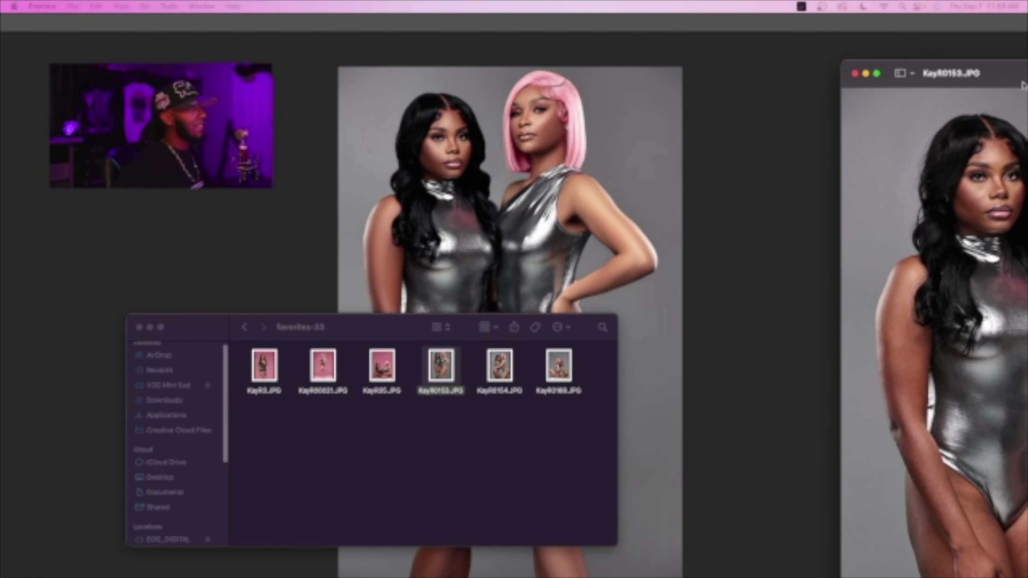
{"action": "left_click_drag", "start_coordinate": [1024, 57], "coordinate": [166, 47]}
{"action": "scroll", "coordinate": [167, 48], "scroll_direction": "down", "scroll_amount": 5}
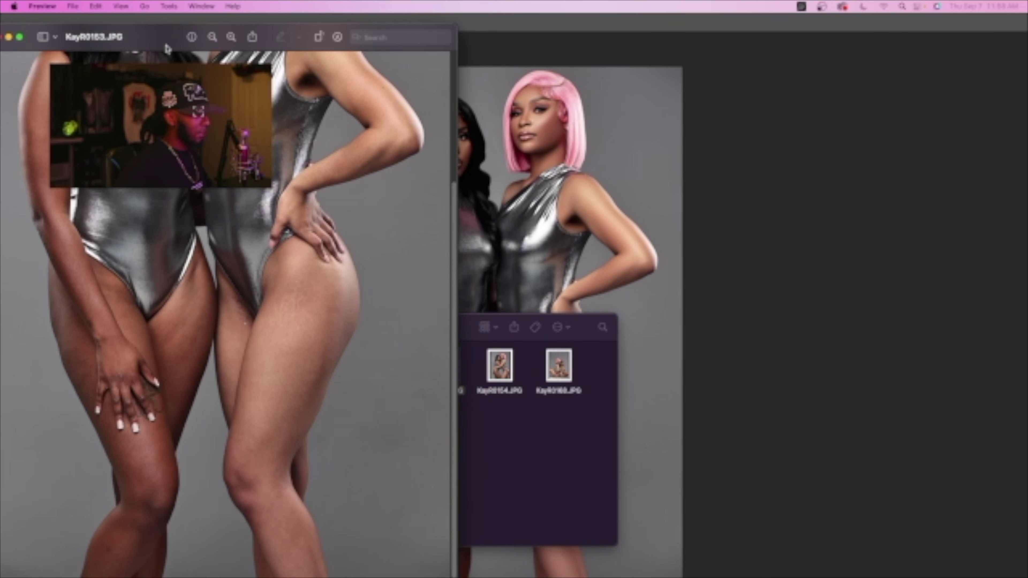
{"action": "left_click", "coordinate": [658, 188]}
{"action": "mouse_move", "coordinate": [445, 571]}
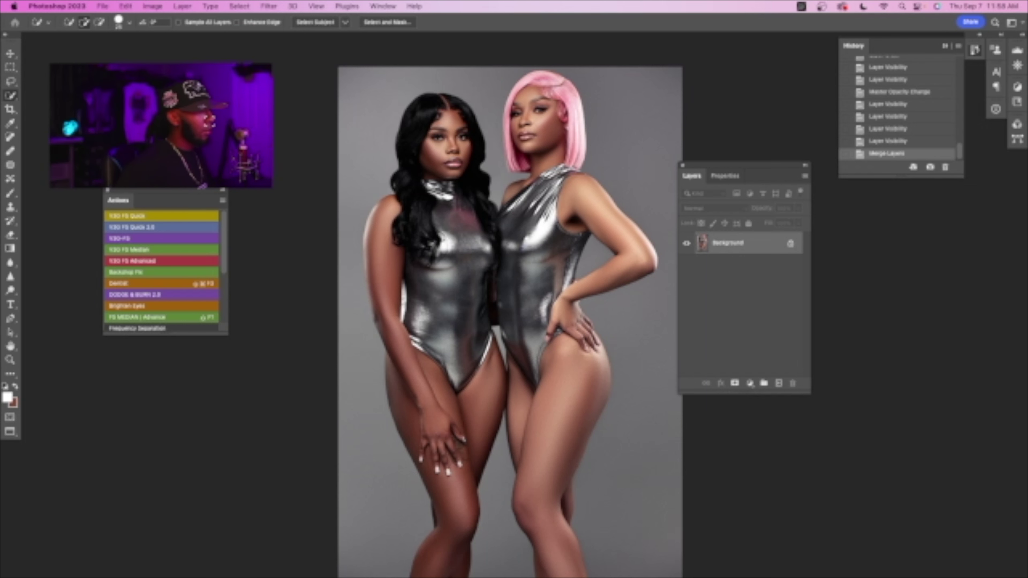
{"action": "key", "text": "Tab"}
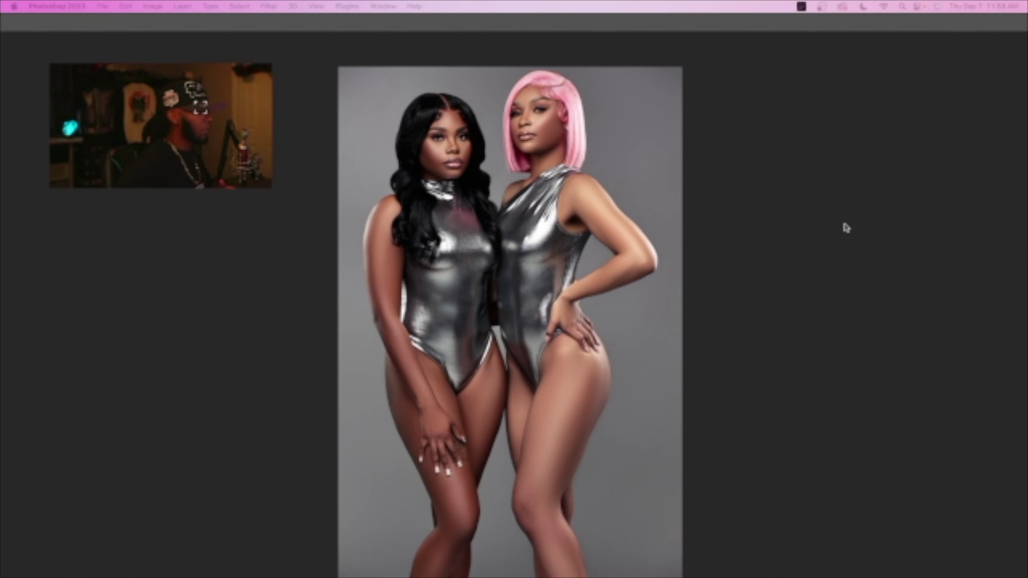
{"action": "key", "text": "Tab"}
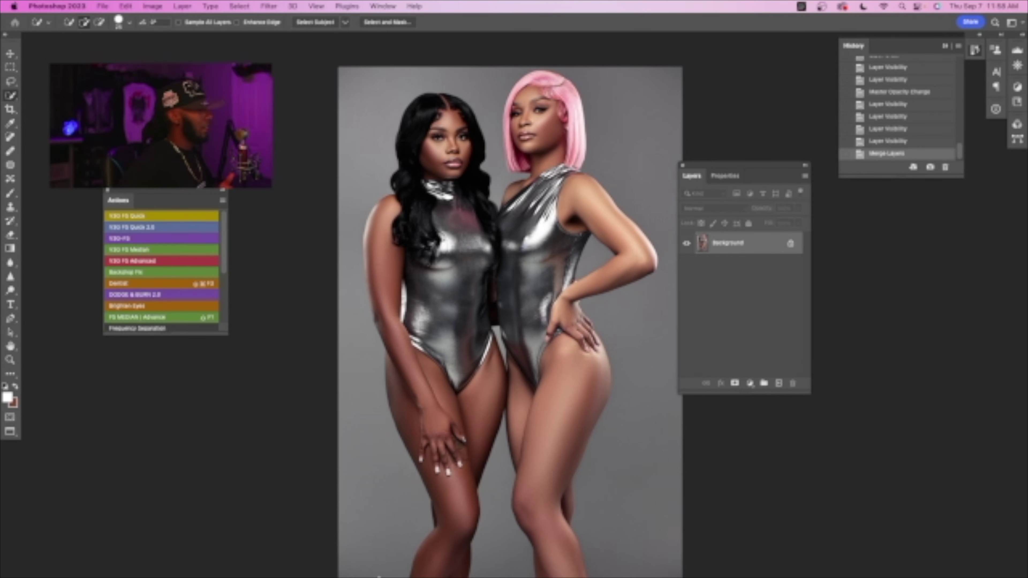
- Switch to Preview, zoom out the original KayR0153.JPG and place its window beside the retouched portrait for comparison
{"action": "mouse_move", "coordinate": [363, 575]}
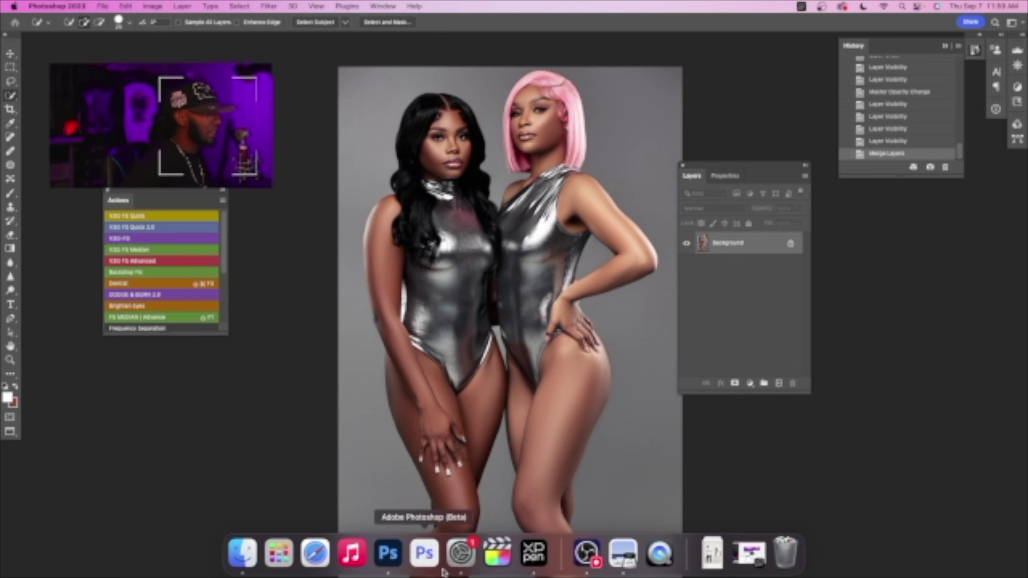
{"action": "left_click", "coordinate": [623, 554]}
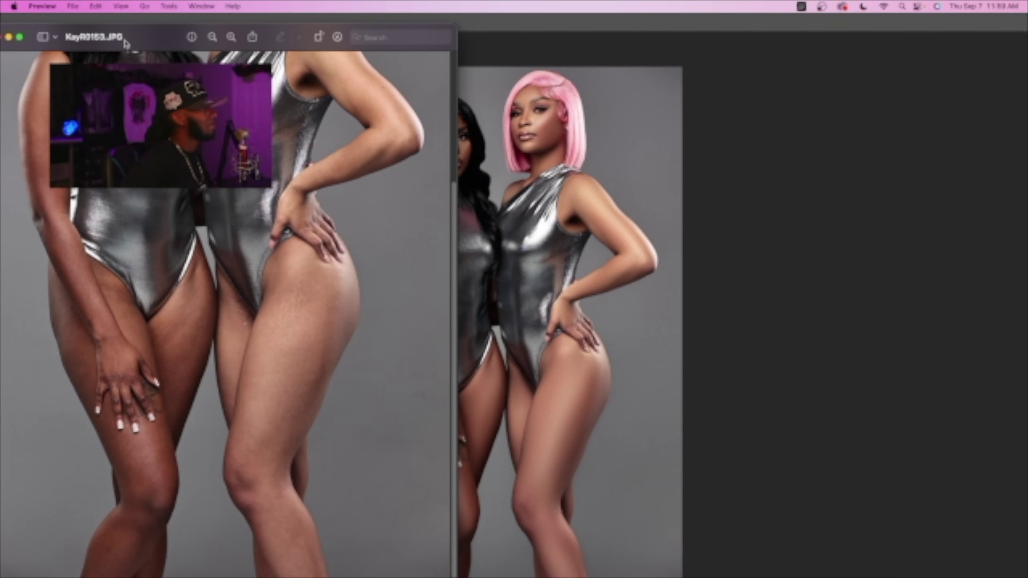
{"action": "left_click_drag", "start_coordinate": [125, 43], "coordinate": [349, 61]}
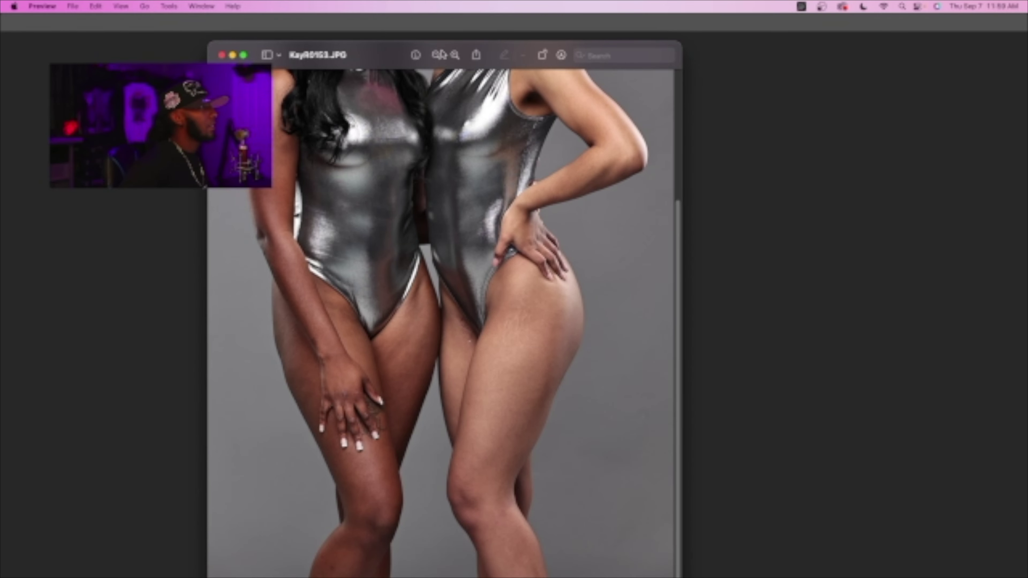
{"action": "left_click", "coordinate": [437, 54]}
{"action": "left_click", "coordinate": [436, 55]}
{"action": "left_click", "coordinate": [436, 54]}
{"action": "left_click_drag", "start_coordinate": [390, 55], "coordinate": [814, 40]}
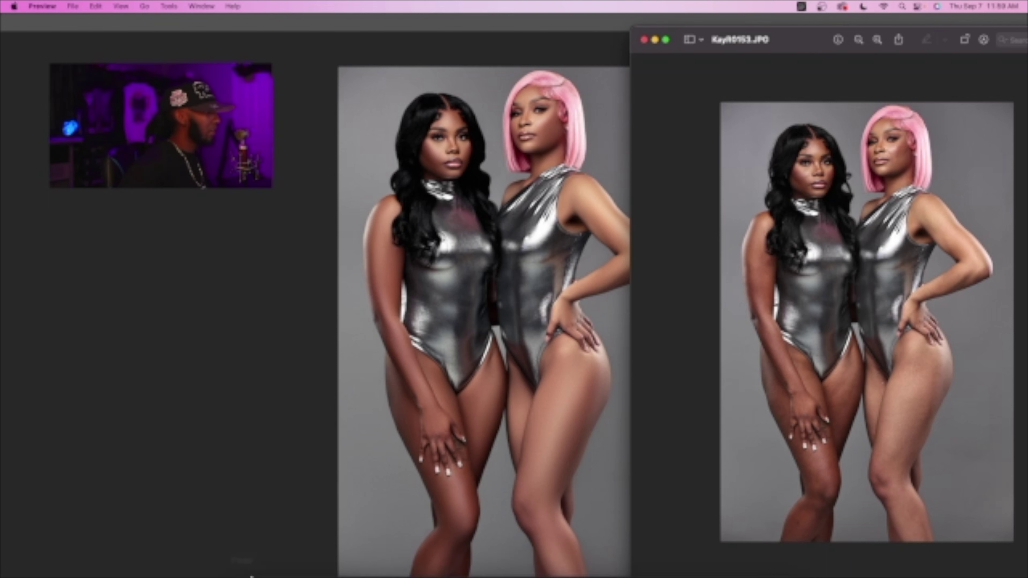
- Place KayR0153.JPG from Finder into the Photoshop document above the Background, scaling it down slightly to match the canvas
{"action": "left_click", "coordinate": [242, 552]}
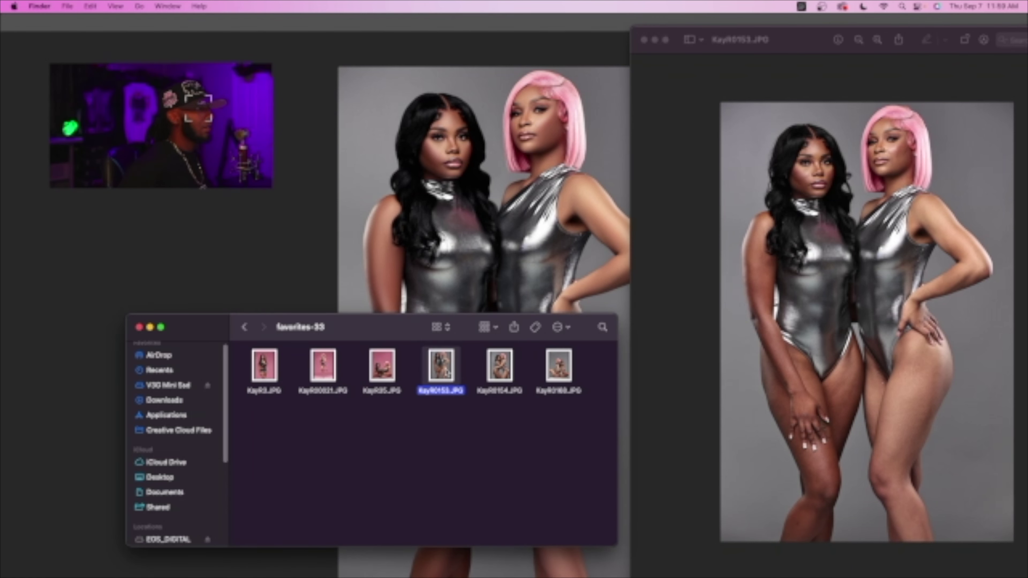
{"action": "left_click_drag", "start_coordinate": [448, 373], "coordinate": [445, 203]}
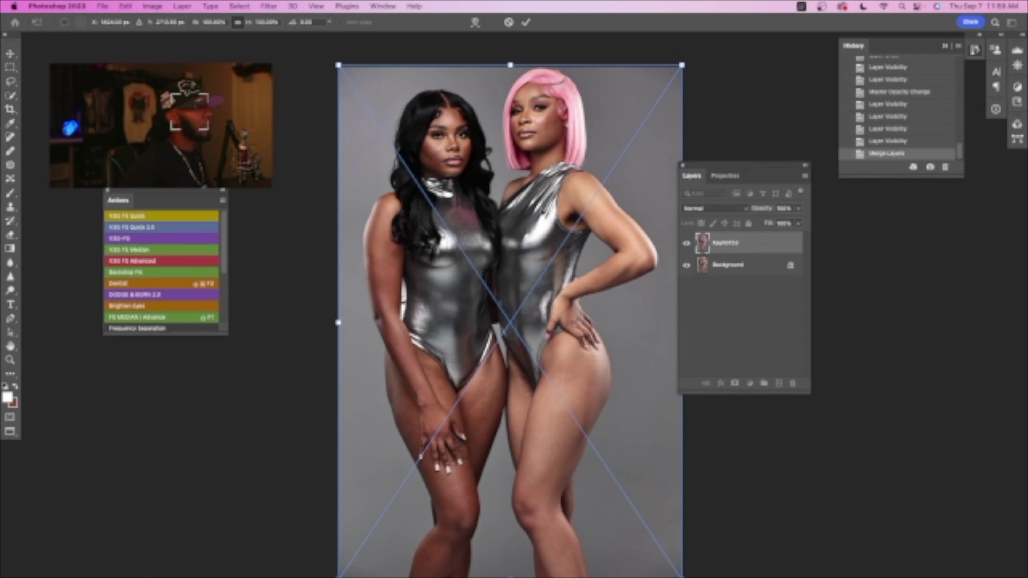
{"action": "left_click_drag", "start_coordinate": [682, 65], "coordinate": [680, 68]}
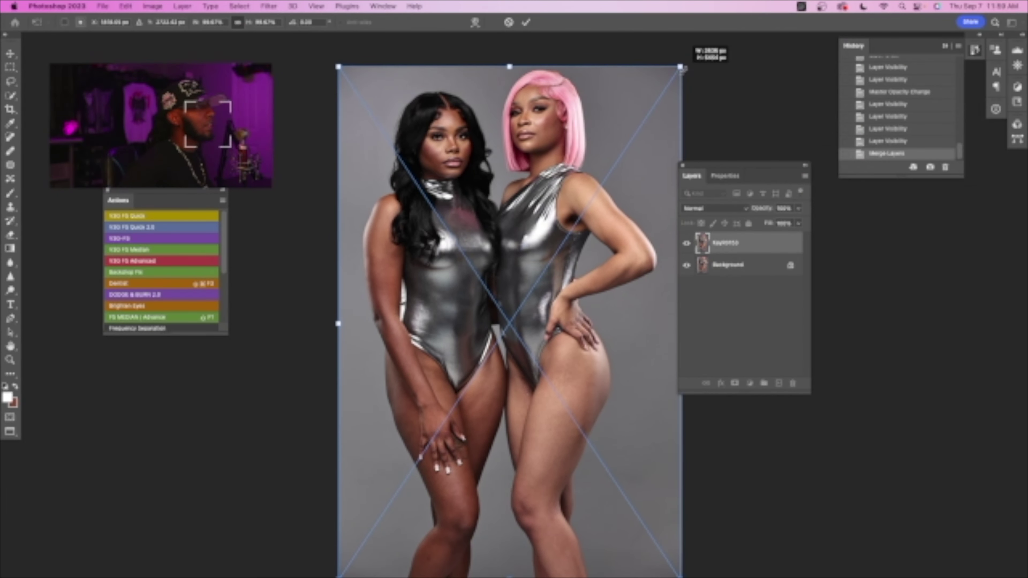
{"action": "left_click", "coordinate": [526, 22]}
- Compare the retouched portrait with the placed original by hiding and showing the KayR0153 layer, including a closer look at the faces
{"action": "left_click", "coordinate": [687, 243]}
{"action": "left_click", "coordinate": [687, 243]}
{"action": "left_click", "coordinate": [688, 243]}
{"action": "left_click", "coordinate": [687, 243]}
{"action": "left_click", "coordinate": [688, 243]}
{"action": "scroll", "coordinate": [565, 154], "scroll_direction": "up", "scroll_amount": 6}
{"action": "scroll", "coordinate": [569, 162], "scroll_direction": "up", "scroll_amount": 5}
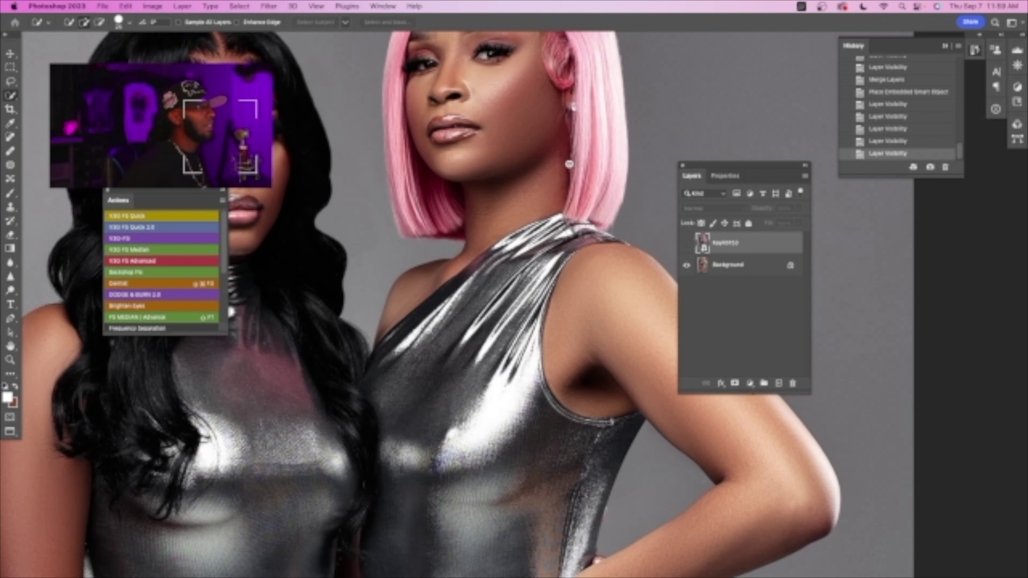
{"action": "left_click", "coordinate": [684, 247]}
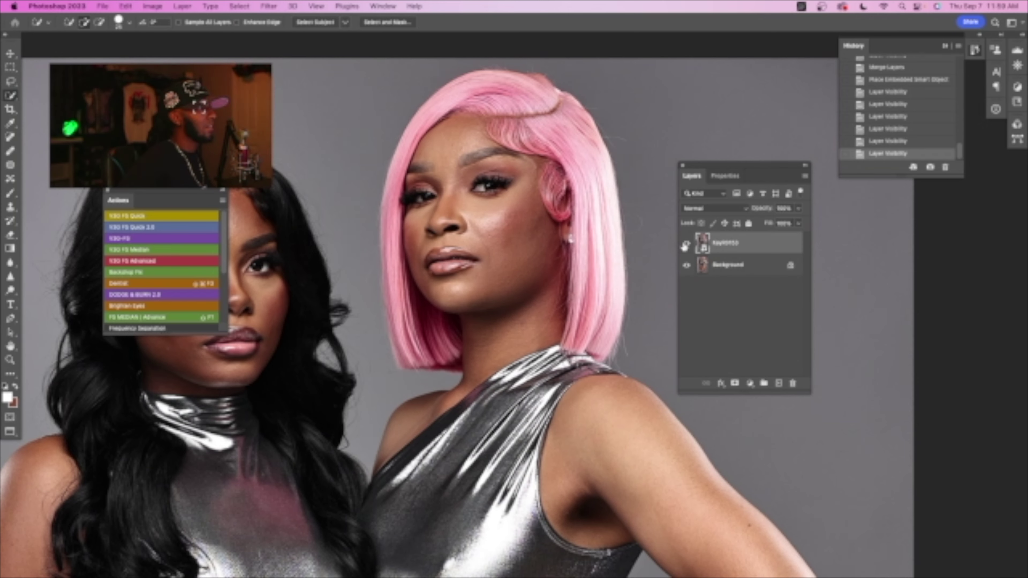
{"action": "left_click", "coordinate": [684, 247]}
{"action": "left_click", "coordinate": [687, 244]}
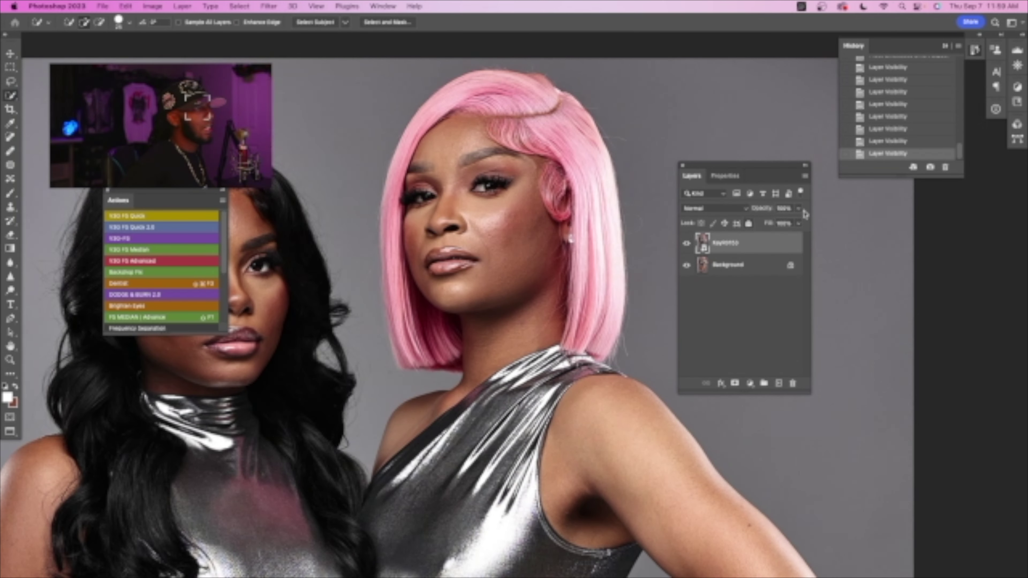
- Lower the KayR0153 layer's opacity to 40% and scale it down slightly to align it with the retouched portrait beneath
{"action": "left_click_drag", "start_coordinate": [760, 212], "coordinate": [747, 212]}
{"action": "scroll", "coordinate": [587, 223], "scroll_direction": "up", "scroll_amount": 5}
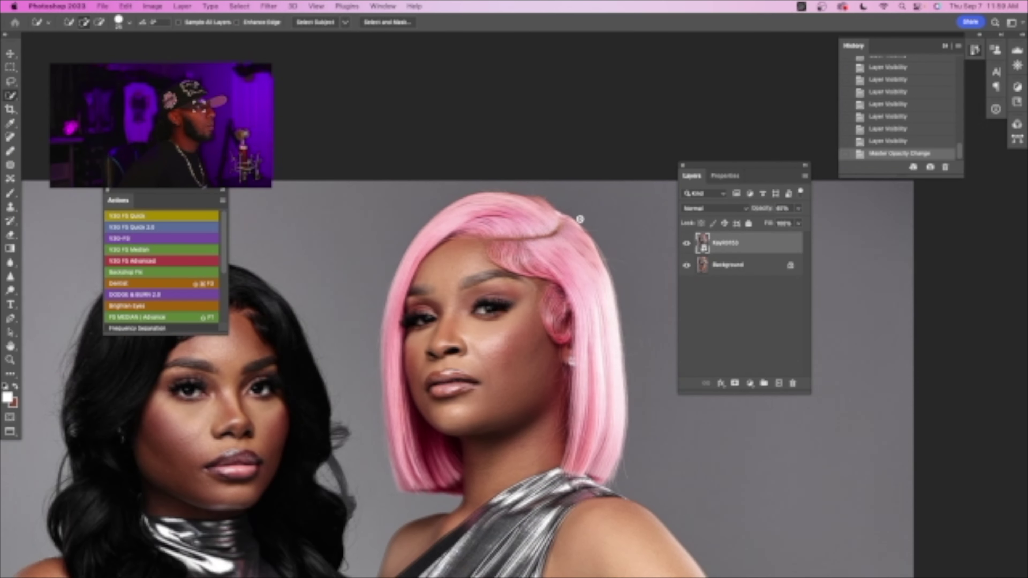
{"action": "key", "text": "v"}
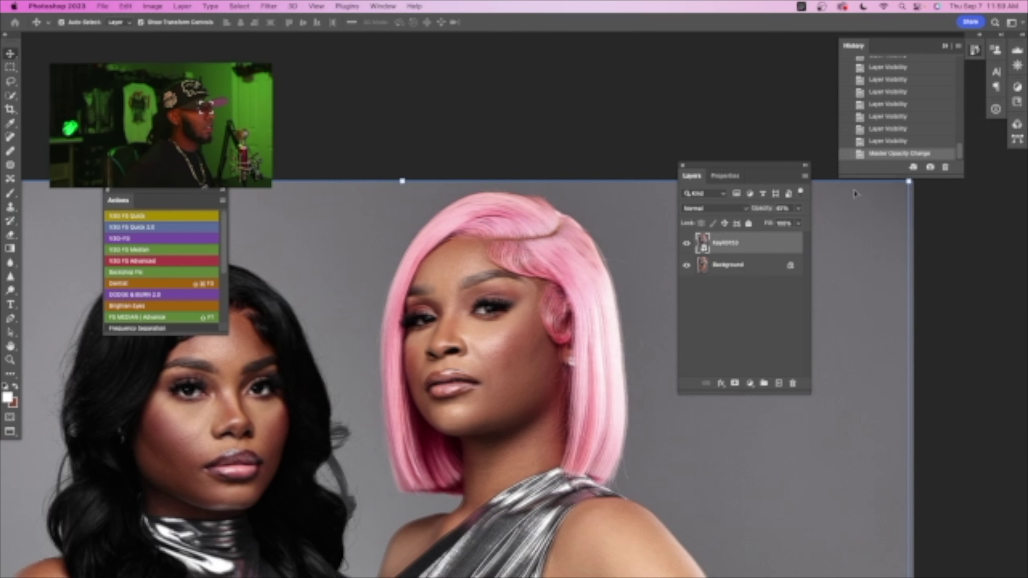
{"action": "left_click_drag", "start_coordinate": [908, 182], "coordinate": [904, 196]}
{"action": "key", "text": "Return"}
{"action": "left_click", "coordinate": [685, 245]}
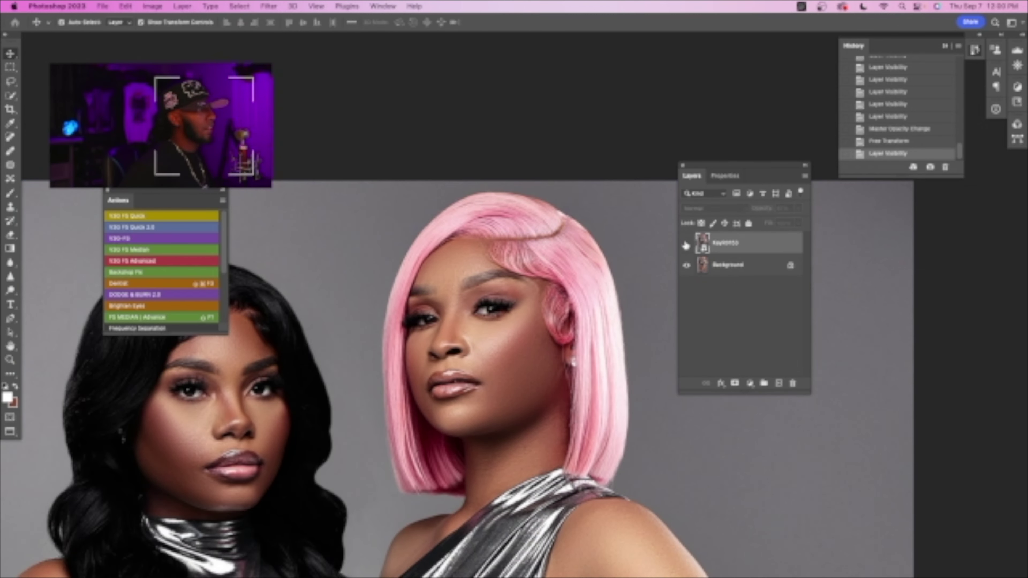
{"action": "left_click", "coordinate": [685, 246]}
- Set the KayR0153 layer's opacity to 100%, compare before and after by toggling it, and leave it hidden to inspect the retouch
{"action": "scroll", "coordinate": [582, 278], "scroll_direction": "down", "scroll_amount": 5}
{"action": "scroll", "coordinate": [582, 277], "scroll_direction": "up", "scroll_amount": 3}
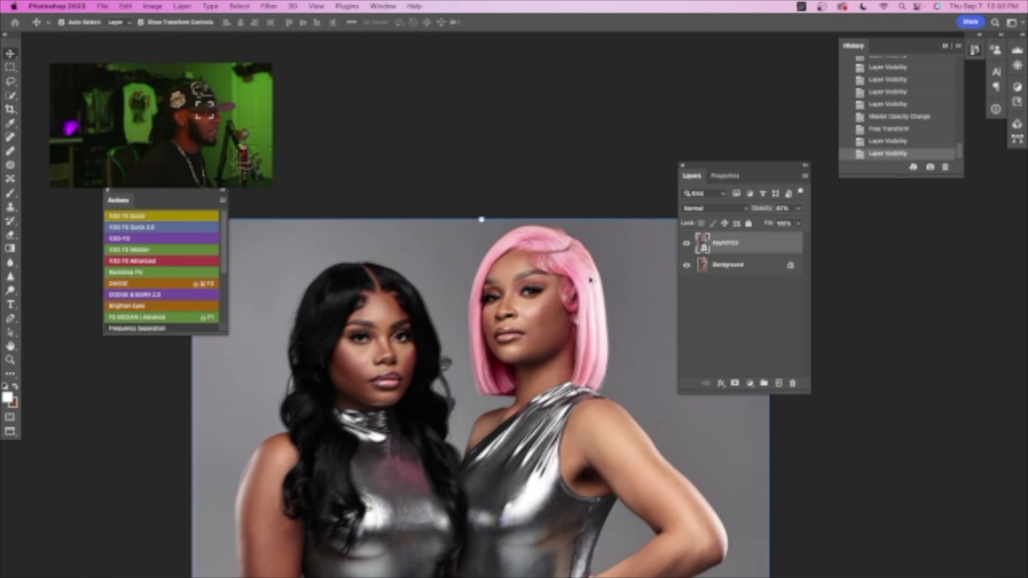
{"action": "left_click_drag", "start_coordinate": [761, 208], "coordinate": [840, 214]}
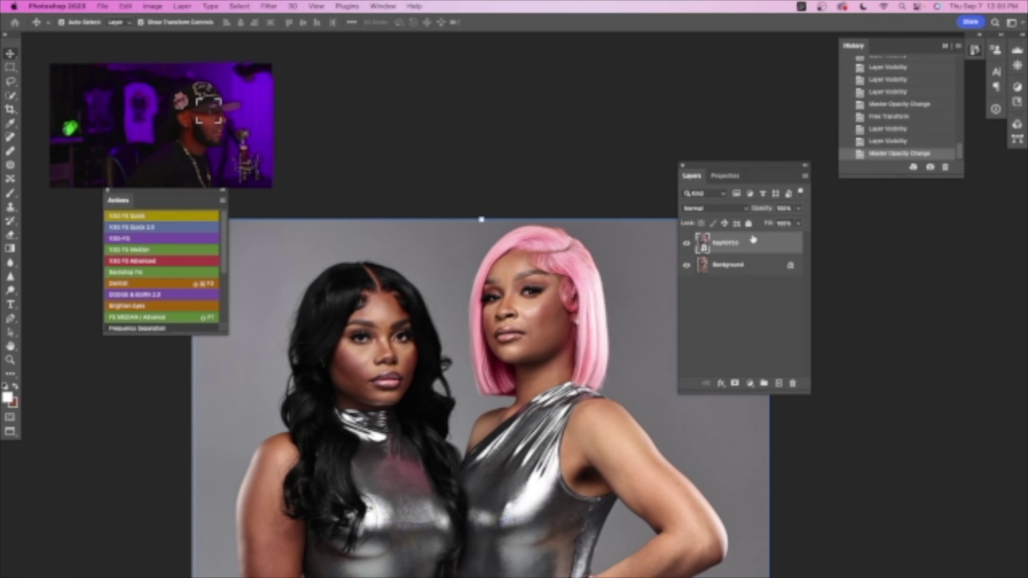
{"action": "left_click", "coordinate": [686, 246]}
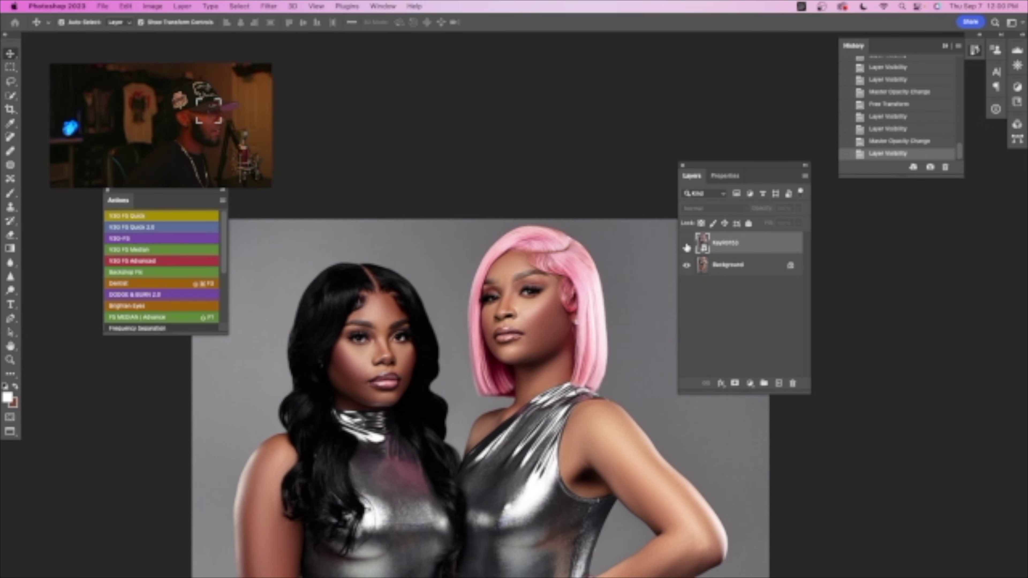
{"action": "left_click", "coordinate": [686, 246]}
{"action": "left_click", "coordinate": [686, 245]}
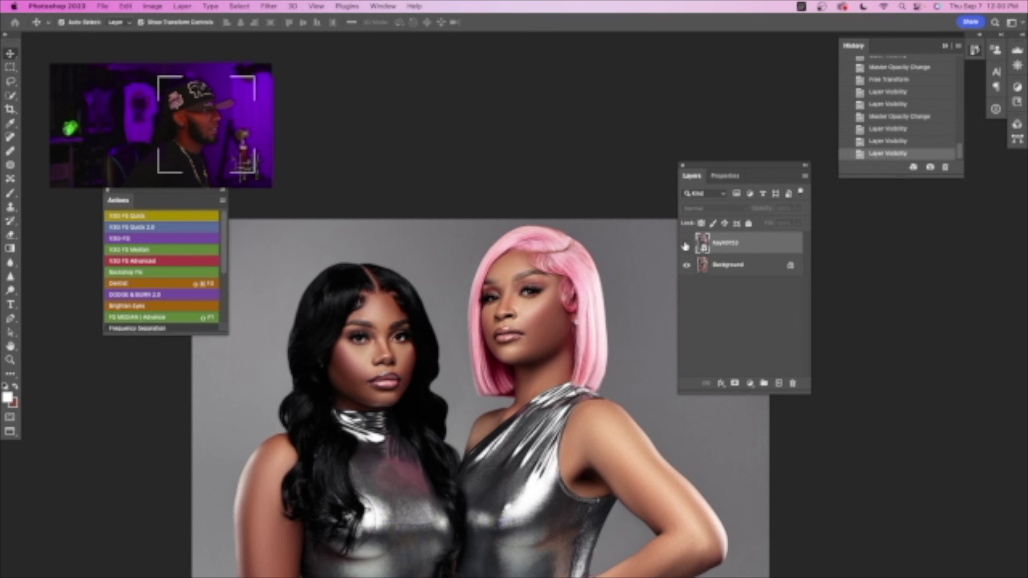
{"action": "left_click", "coordinate": [686, 245]}
{"action": "left_click", "coordinate": [687, 246]}
{"action": "scroll", "coordinate": [516, 350], "scroll_direction": "down", "scroll_amount": 5}
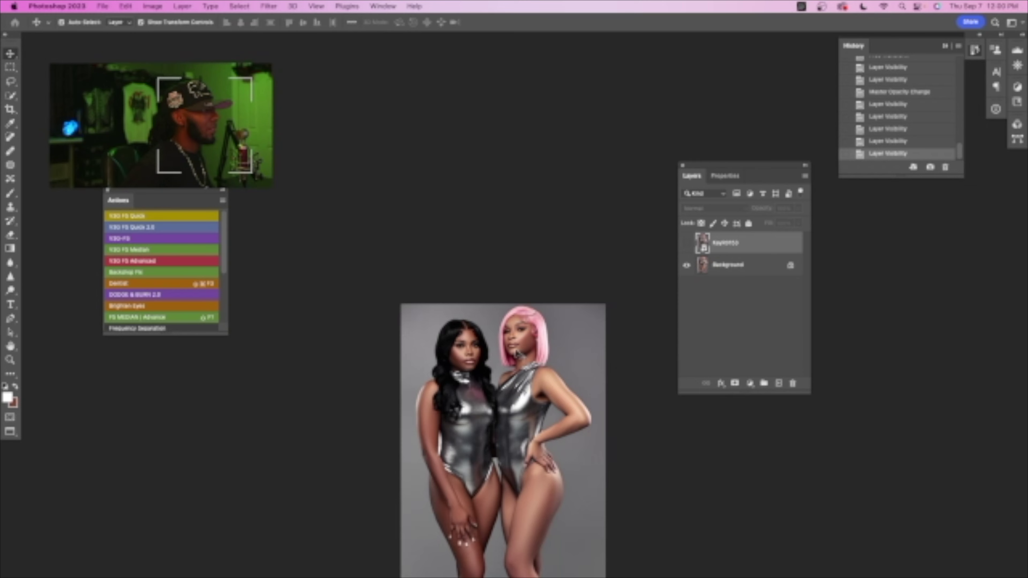
{"action": "scroll", "coordinate": [519, 278], "scroll_direction": "up", "scroll_amount": 6}
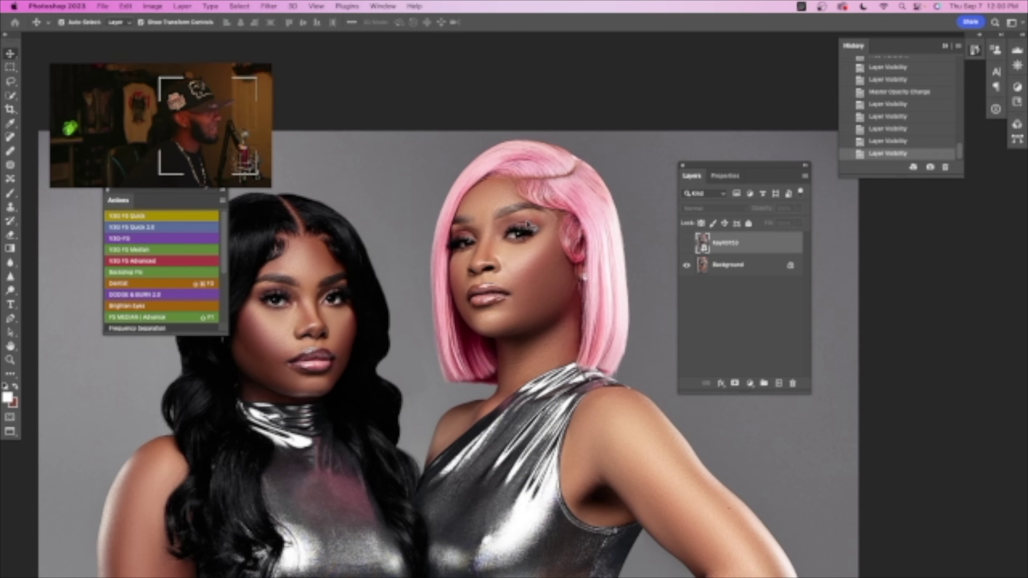
{"action": "scroll", "coordinate": [627, 255], "scroll_direction": "down", "scroll_amount": 2}
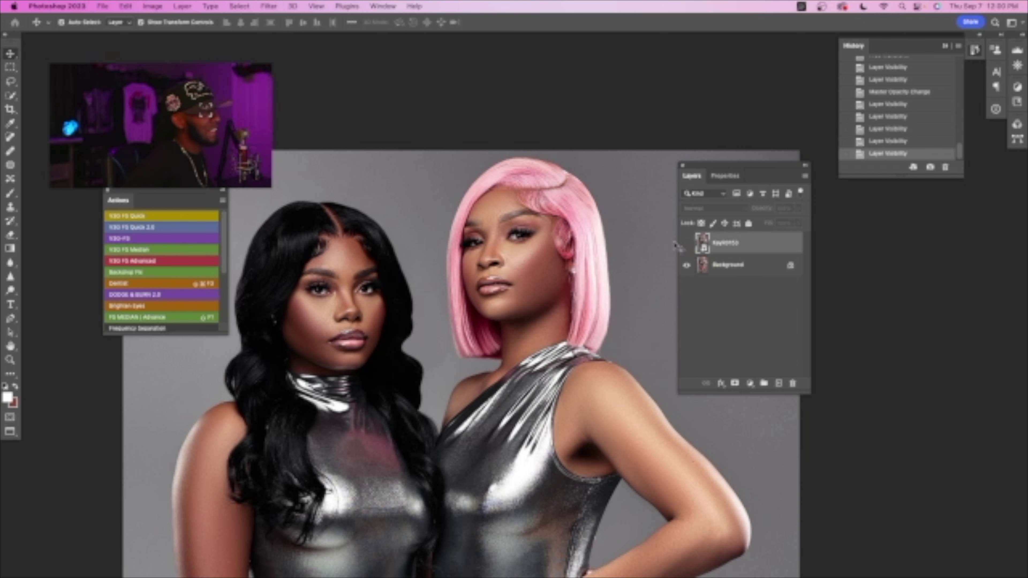
- Compare the women's faces and upper bodies before and after retouching by repeatedly showing and hiding the KayR0153 layer, leaving it hidden
{"action": "left_click", "coordinate": [685, 243]}
{"action": "left_click", "coordinate": [685, 243]}
{"action": "left_click", "coordinate": [685, 243]}
{"action": "left_click", "coordinate": [685, 243]}
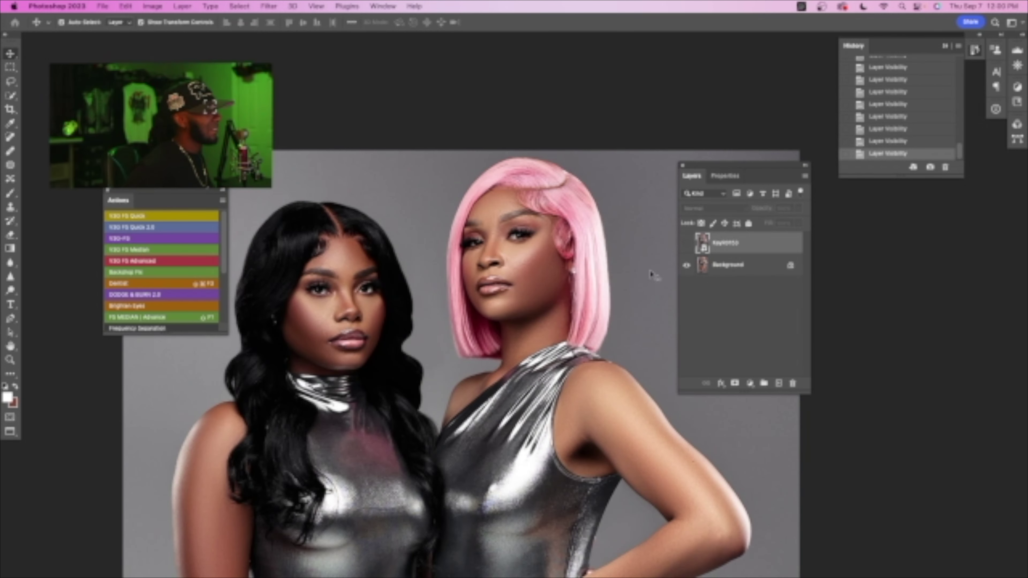
{"action": "scroll", "coordinate": [413, 413], "scroll_direction": "down", "scroll_amount": 2}
{"action": "scroll", "coordinate": [419, 413], "scroll_direction": "down", "scroll_amount": 2}
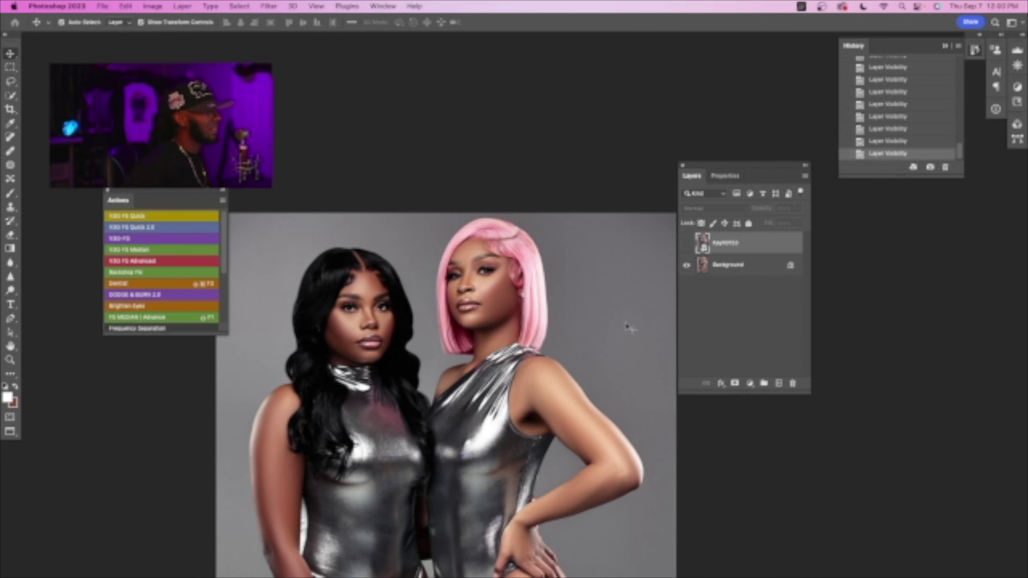
{"action": "left_click", "coordinate": [689, 245]}
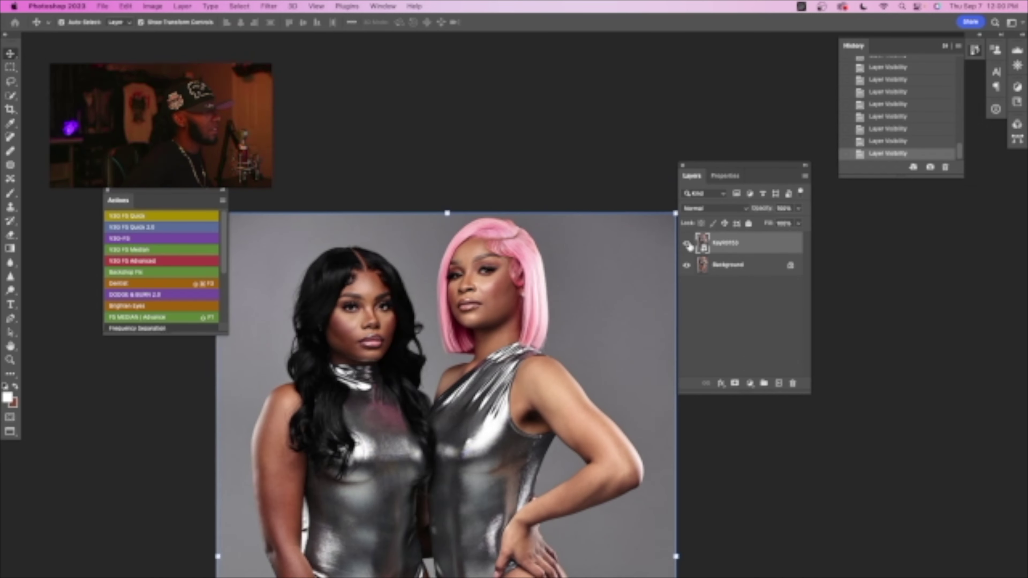
{"action": "left_click", "coordinate": [689, 245]}
{"action": "left_click", "coordinate": [689, 245]}
{"action": "left_click", "coordinate": [689, 245]}
{"action": "left_click", "coordinate": [689, 246]}
{"action": "left_click", "coordinate": [689, 246]}
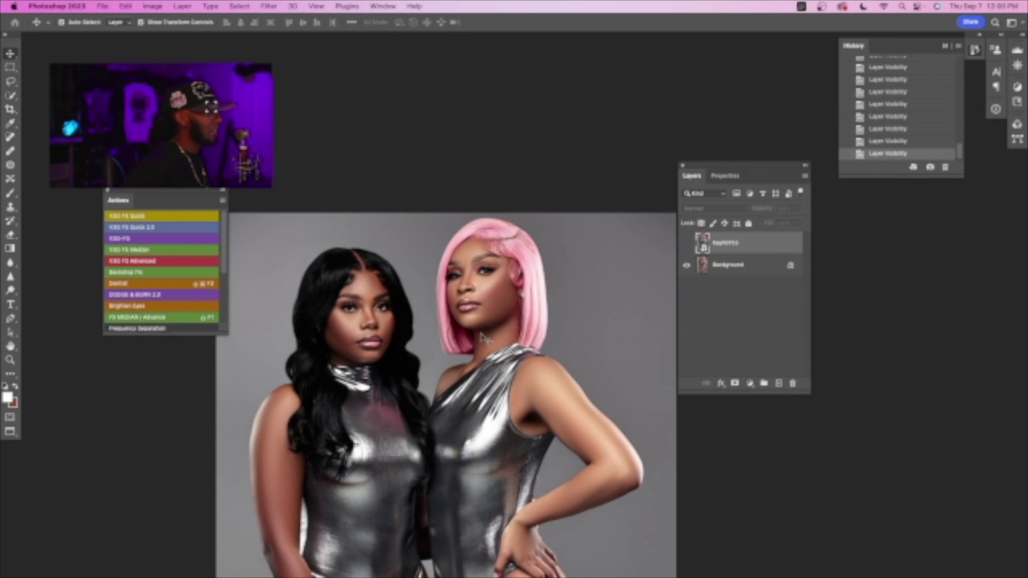
- Compare the full-length figures by toggling the KayR0153 layer's visibility, and inspect the whole retouched portrait with the original hidden
{"action": "scroll", "coordinate": [483, 338], "scroll_direction": "down", "scroll_amount": 2}
{"action": "scroll", "coordinate": [484, 338], "scroll_direction": "down", "scroll_amount": 3}
{"action": "scroll", "coordinate": [484, 337], "scroll_direction": "down", "scroll_amount": 1}
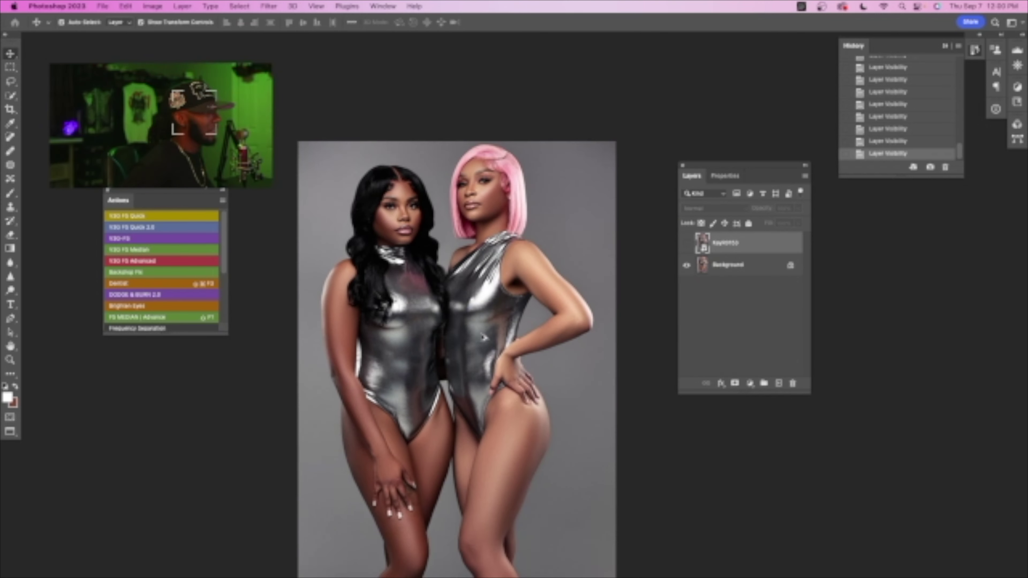
{"action": "left_click", "coordinate": [688, 246]}
{"action": "left_click", "coordinate": [688, 245]}
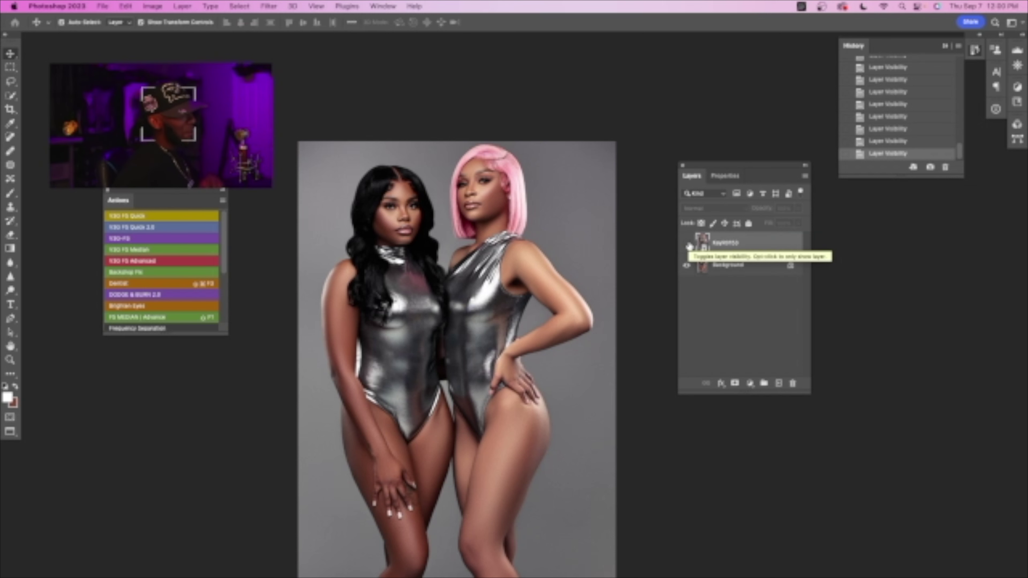
{"action": "left_click", "coordinate": [688, 245]}
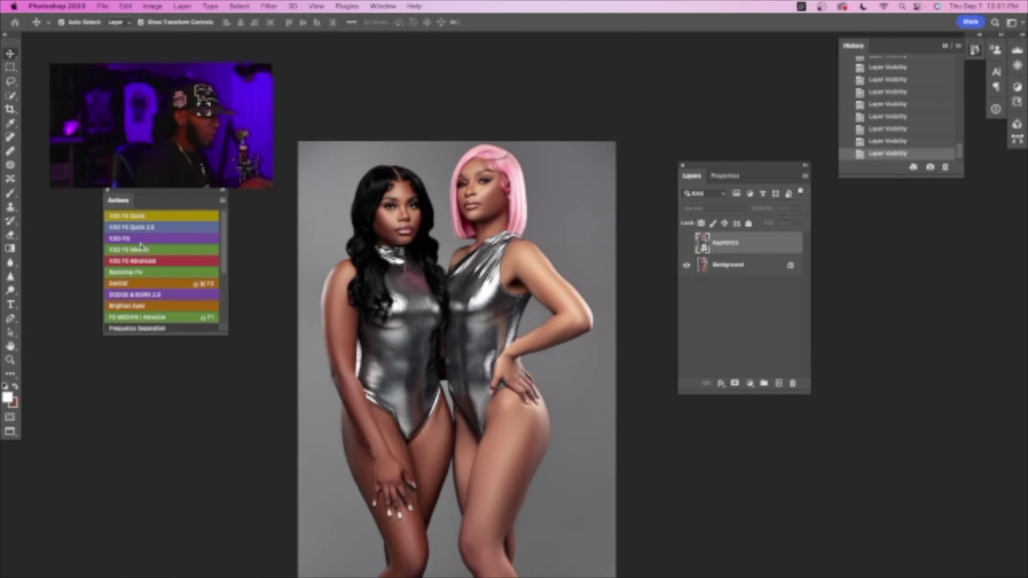
{"action": "left_click_drag", "start_coordinate": [577, 417], "coordinate": [602, 340]}
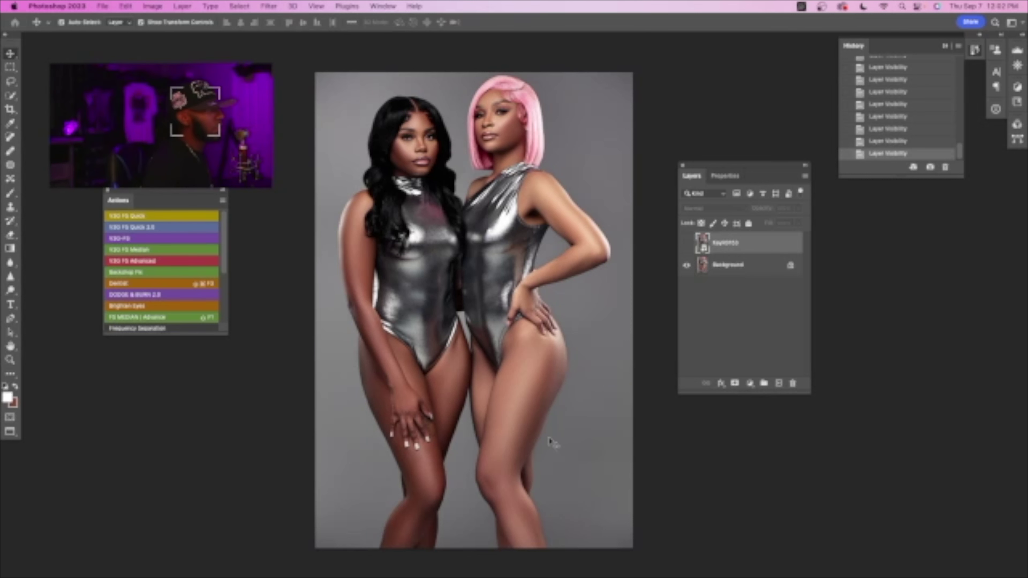
{"action": "key", "text": "f"}
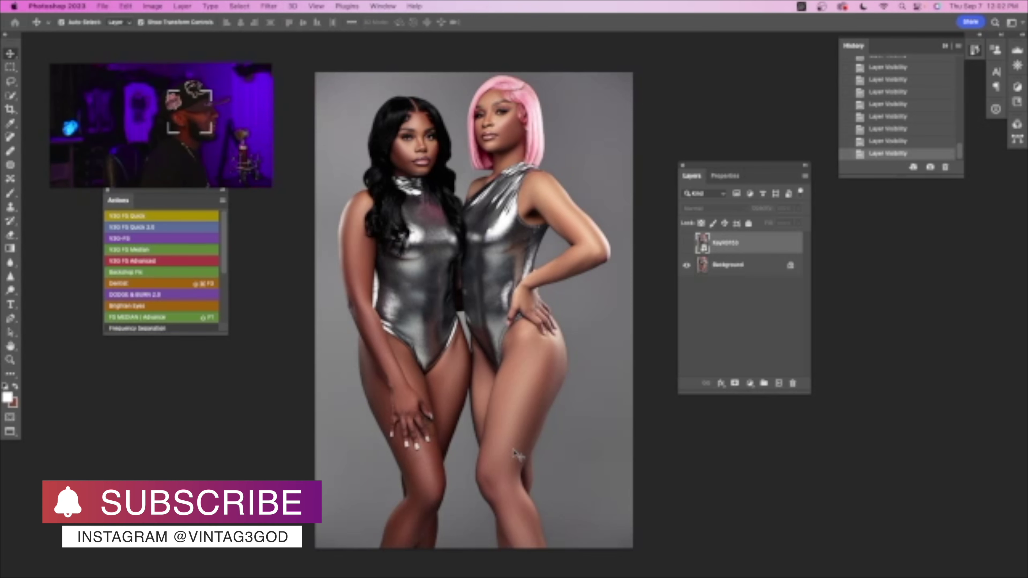